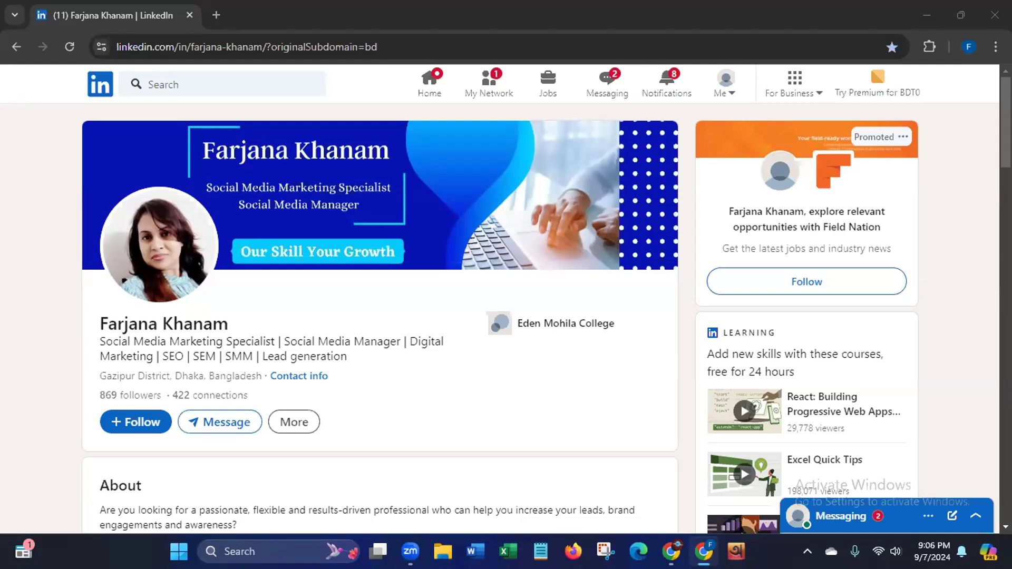
Step: Scroll through the social media marketing specialist's profile and return to its top
scroll(989, 111, "down", 1)
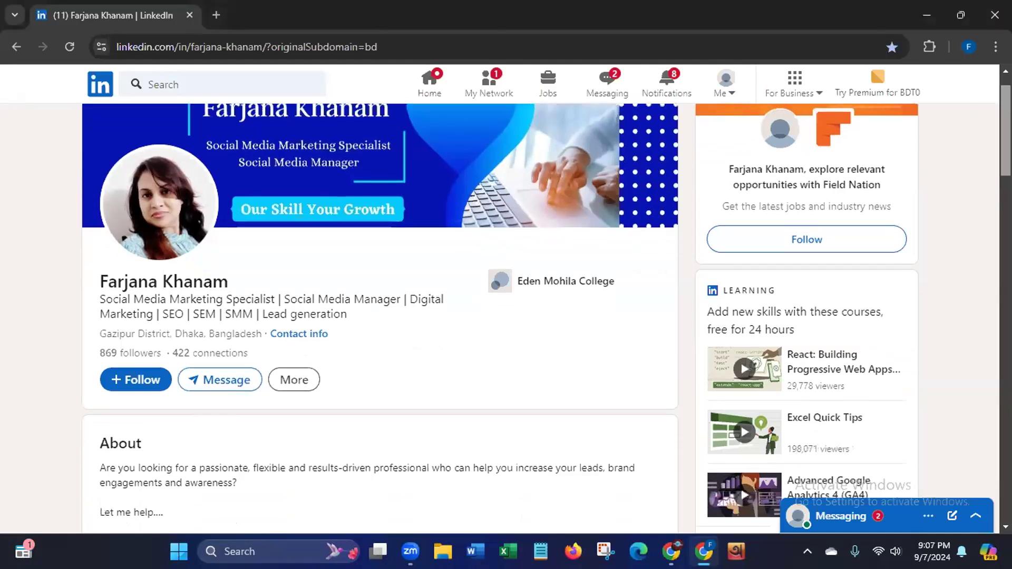
scroll(987, 226, "down", 15)
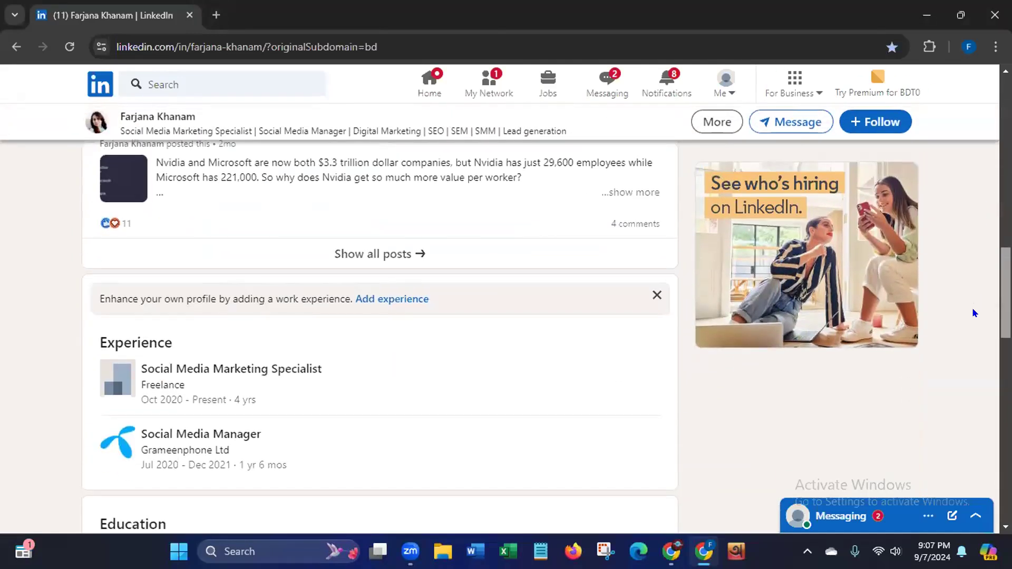
scroll(959, 200, "up", 15)
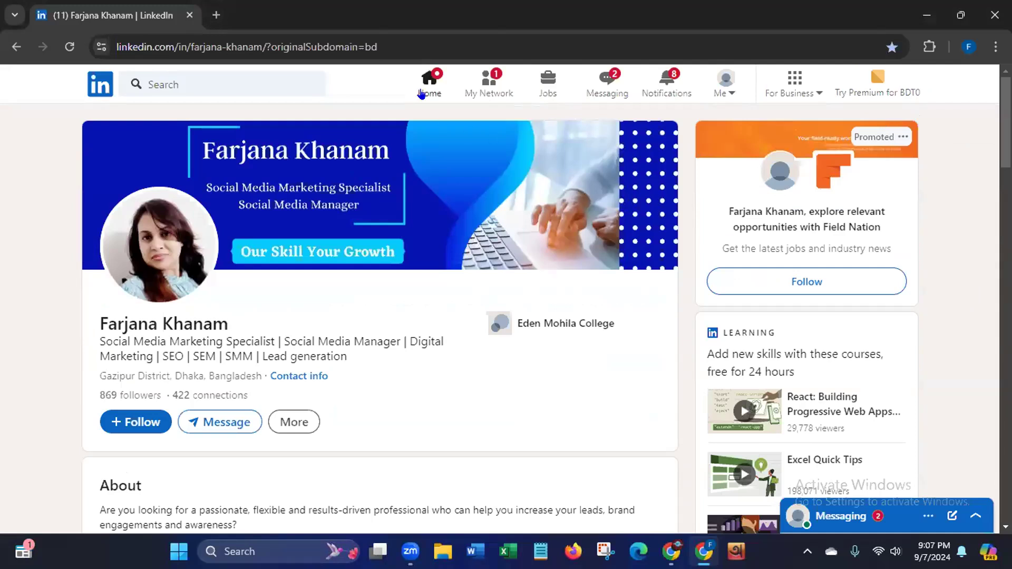
Step: Return to the home feed, dismiss the job-seeking question card, and browse the feed
left_click(422, 93)
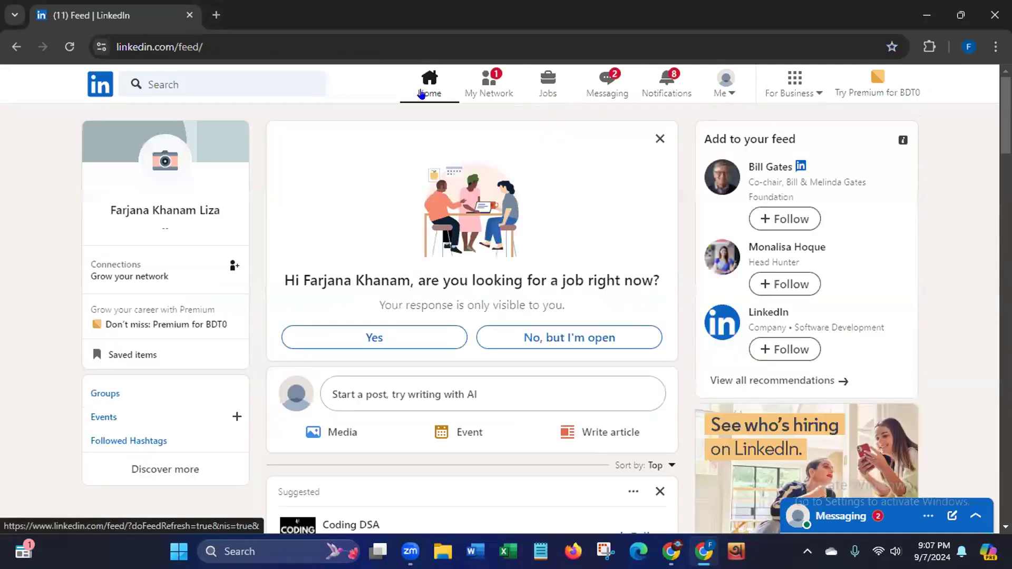
left_click(658, 139)
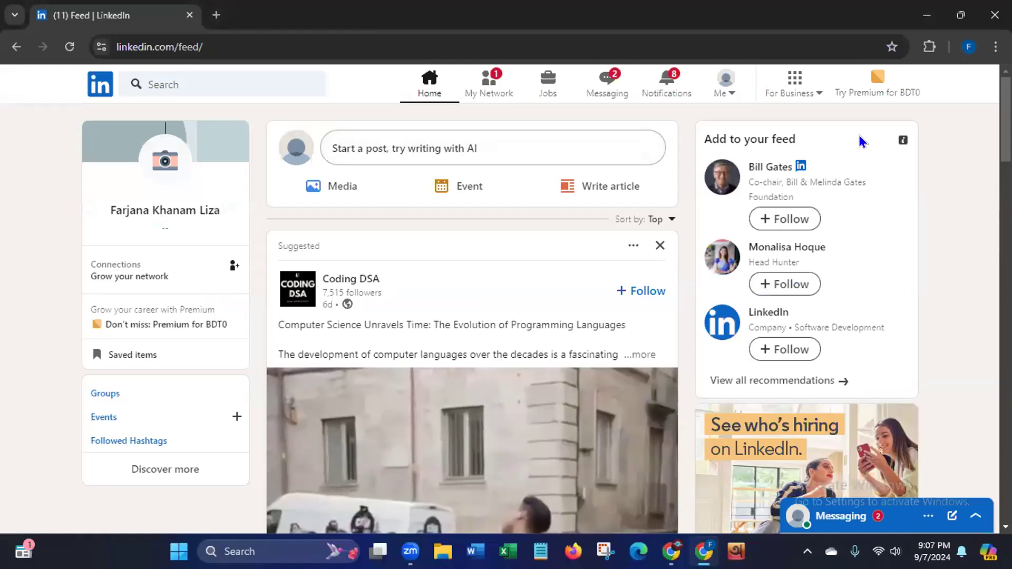
scroll(1005, 137, "down", 6)
scroll(1005, 211, "down", 4)
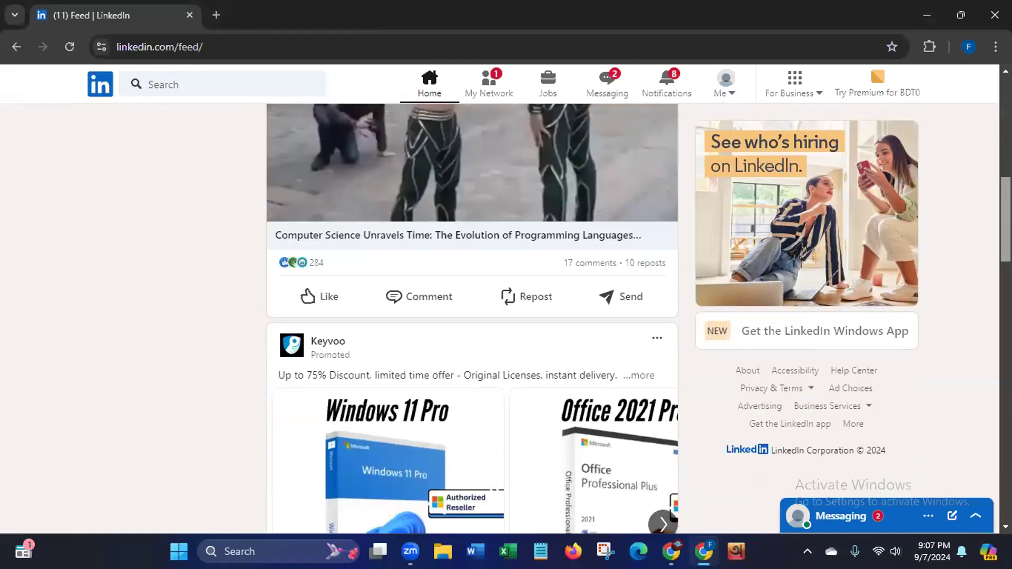
scroll(1005, 211, "up", 7)
scroll(1005, 158, "up", 3)
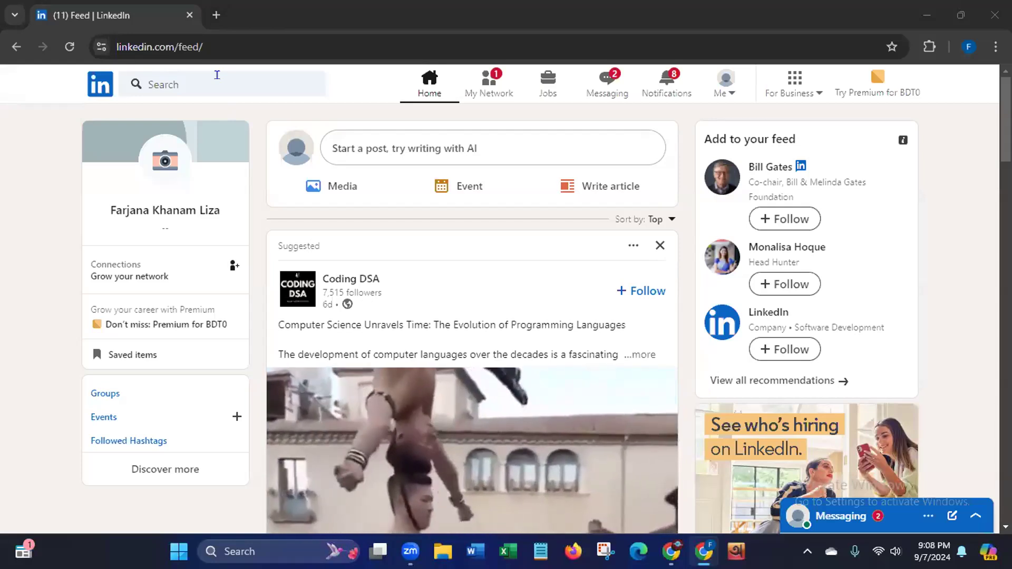
Step: Search LinkedIn for 'hr manager' by typing 'HR' and picking the suggestion
left_click(216, 75)
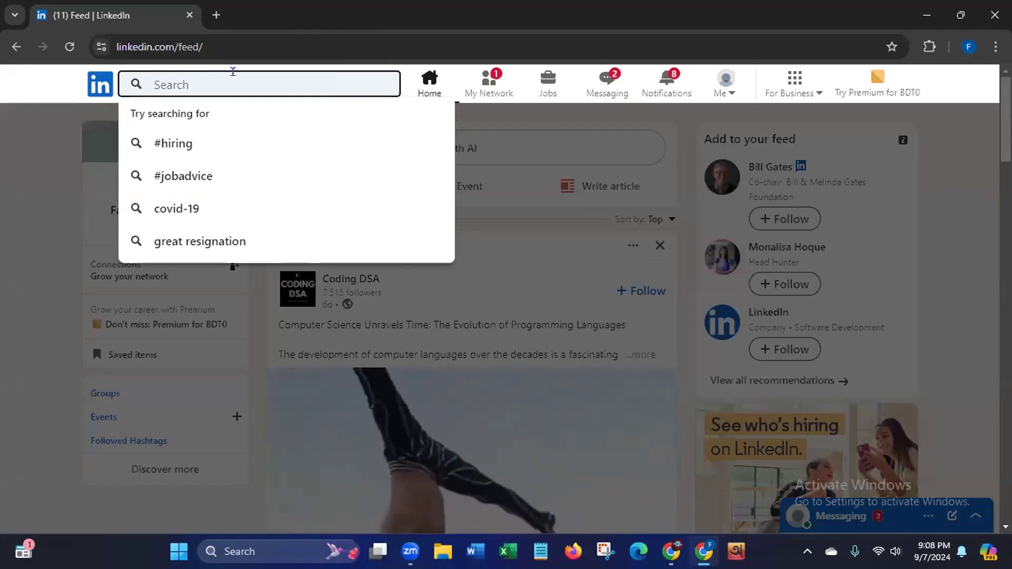
type("Mana")
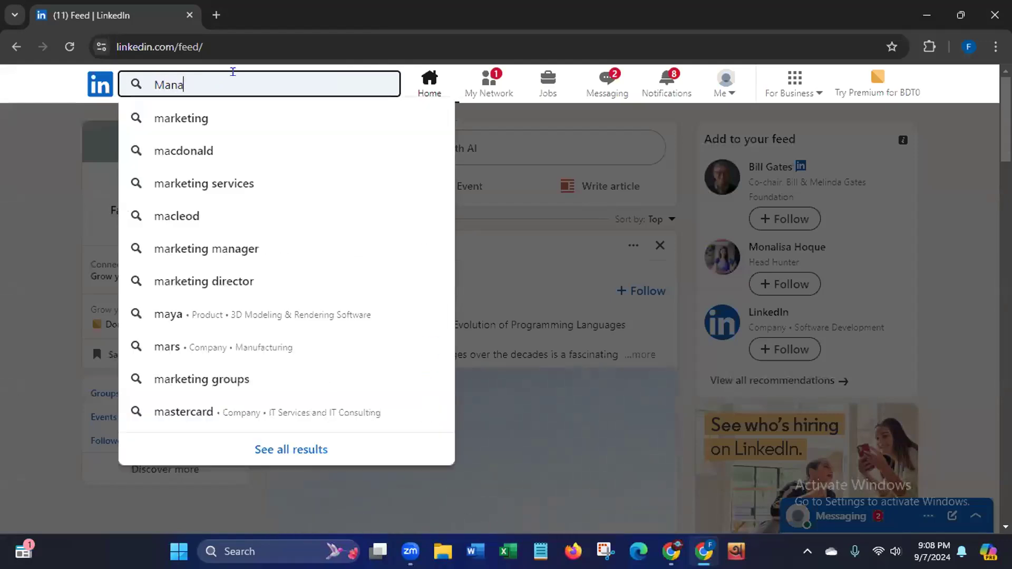
type("ging")
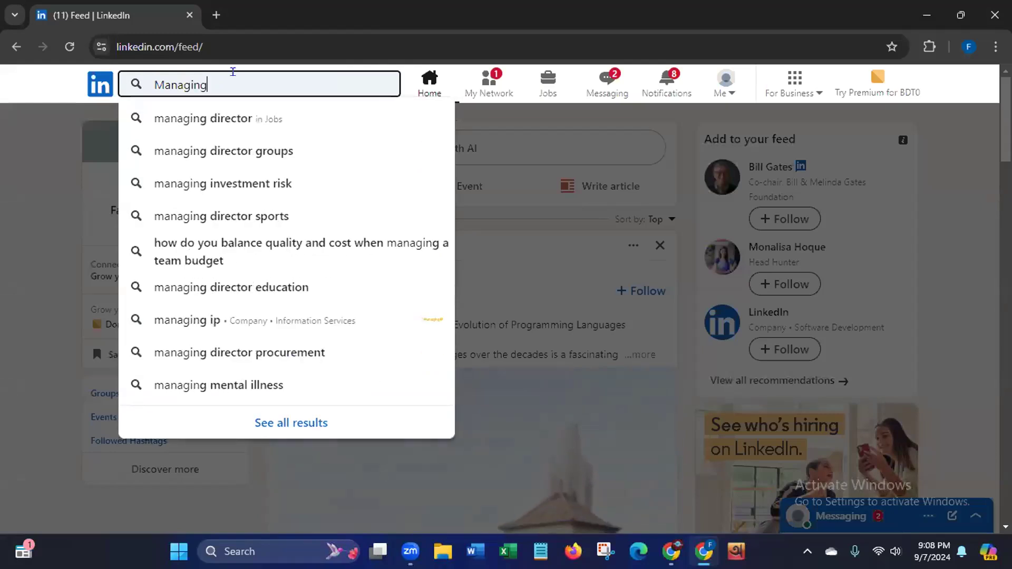
key("BackSpace")
key("BackSpace")
key("BackSpace")
key("BackSpace")
key("BackSpace")
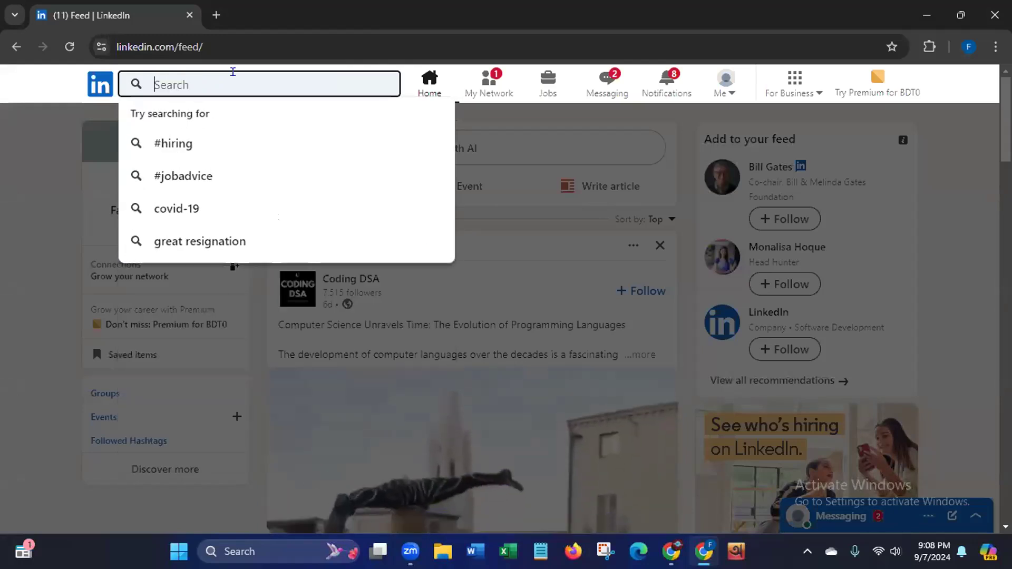
type("HR")
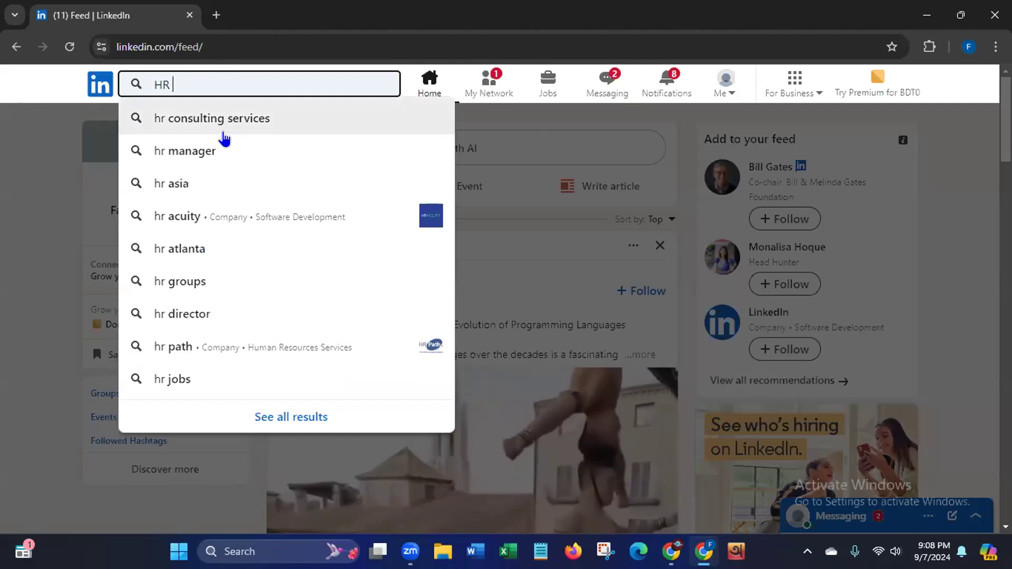
left_click(188, 153)
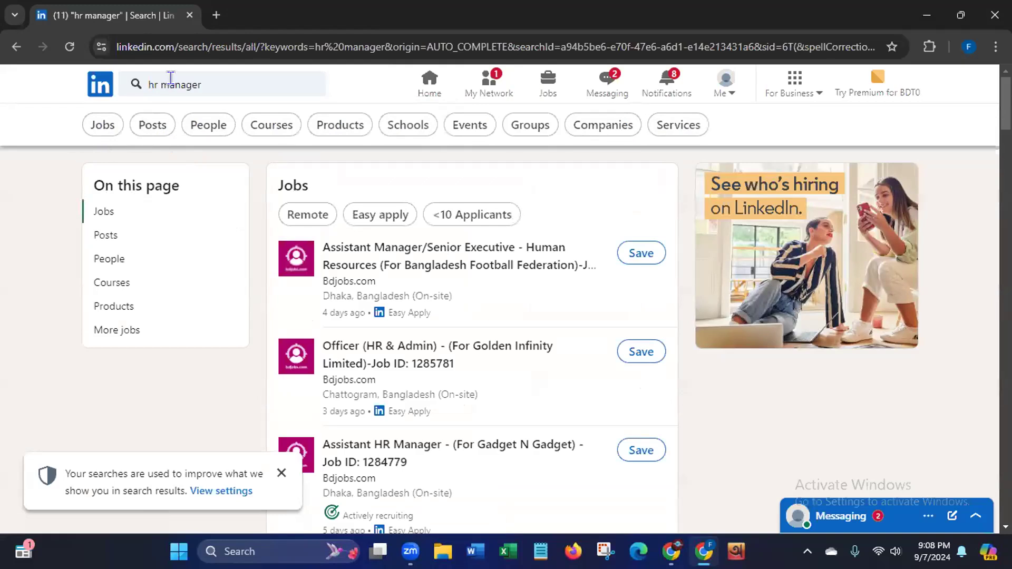
Step: Filter the 'hr manager' results to People, close the search-usage notice, and browse them
left_click(198, 127)
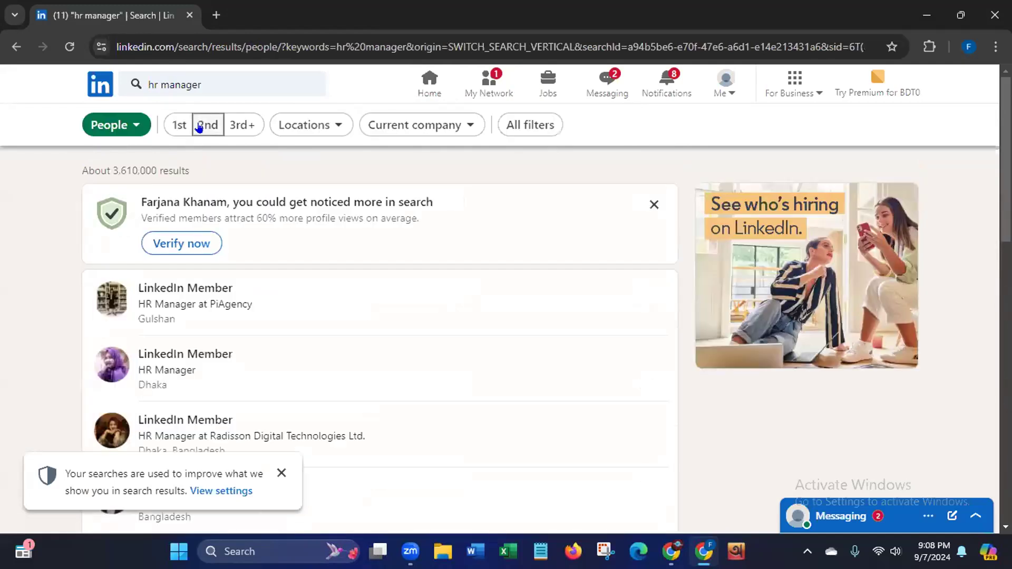
left_click(281, 472)
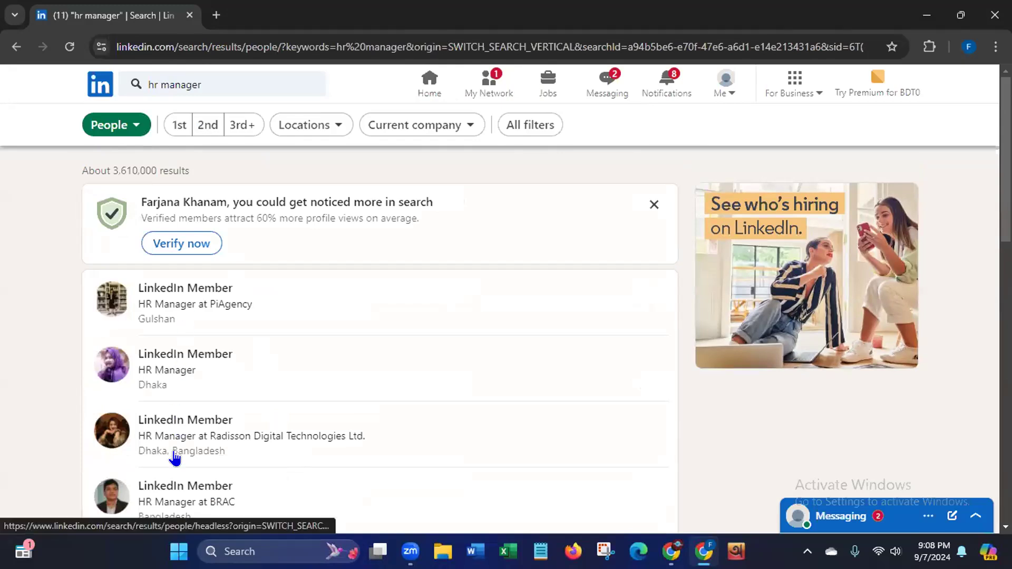
scroll(379, 342, "down", 6)
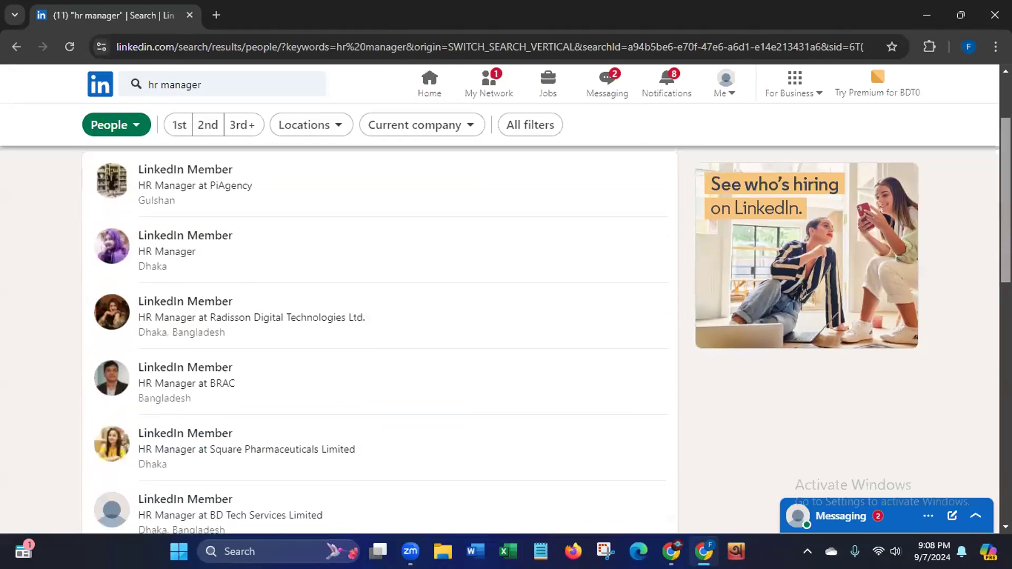
scroll(989, 315, "down", 4)
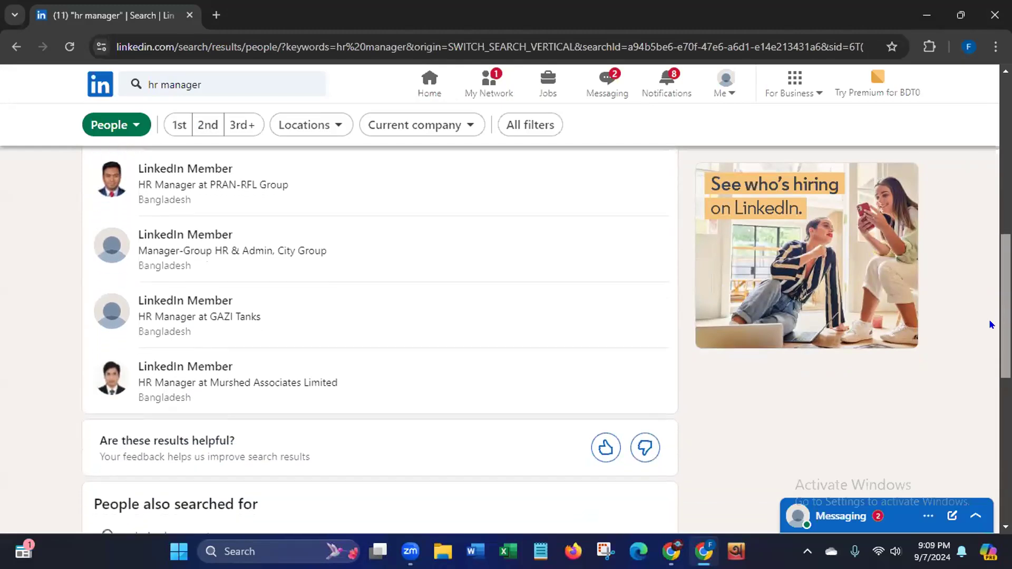
scroll(989, 318, "up", 3)
scroll(990, 267, "up", 6)
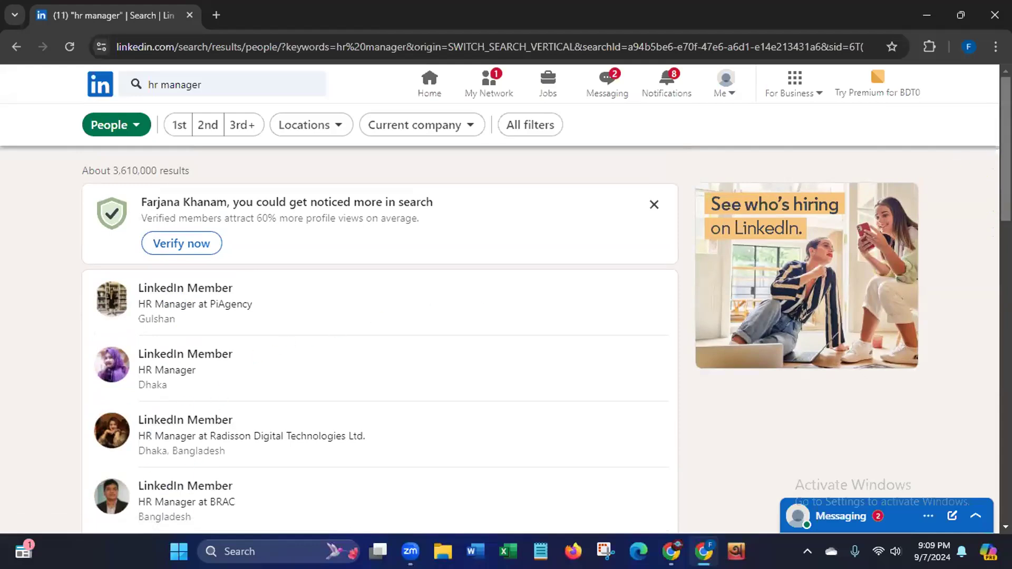
scroll(380, 337, "down", 6)
scroll(380, 337, "up", 6)
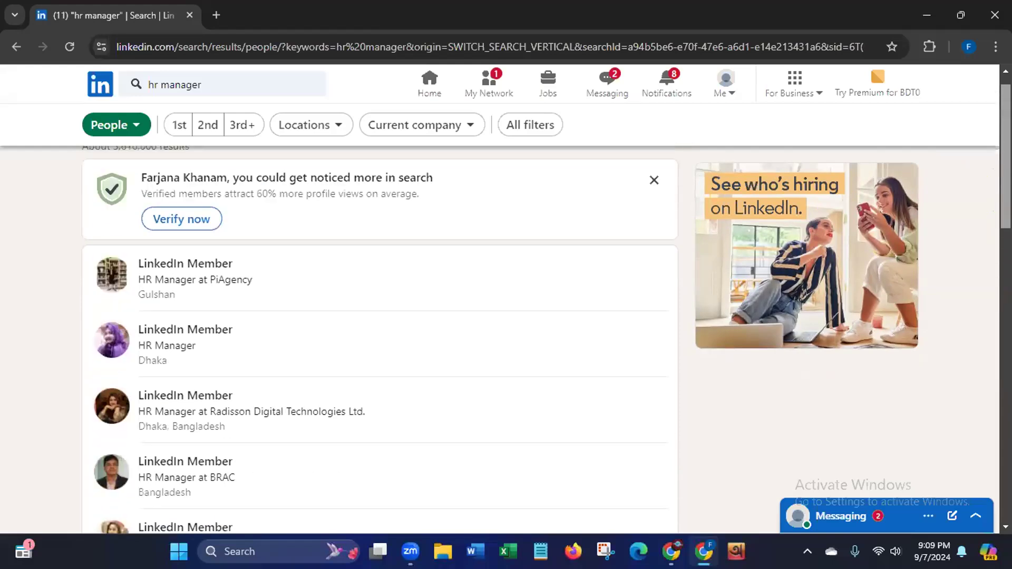
Step: In a new tab, open the bookmarked LinkedIn profile and rerun the recent 'hr manager' search
left_click(724, 89)
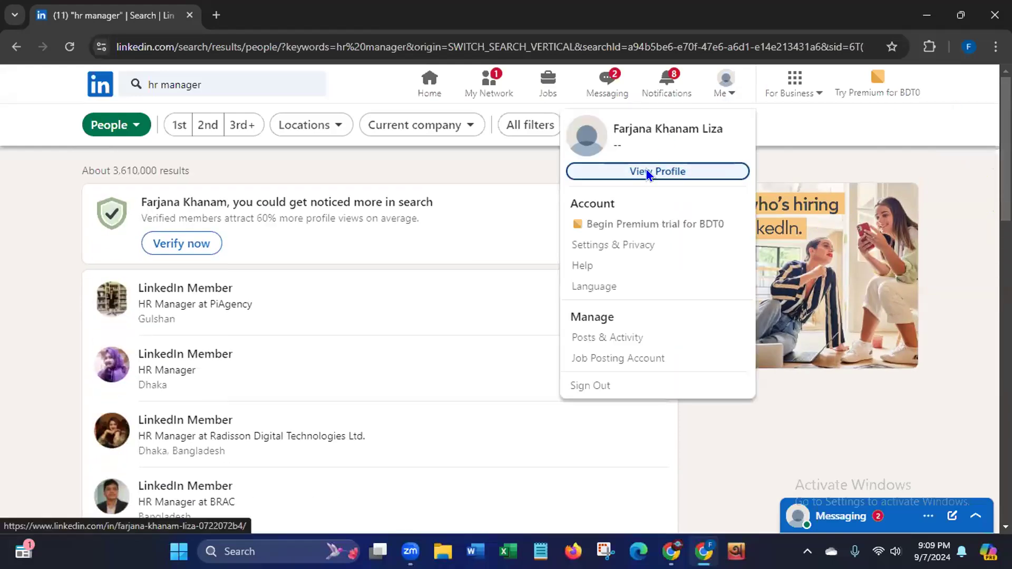
left_click(217, 16)
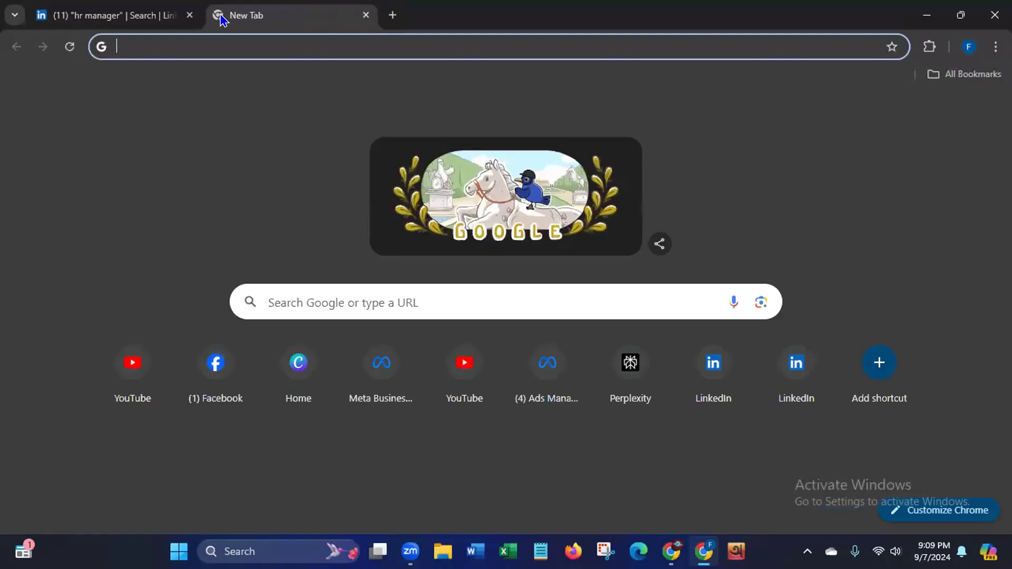
left_click(930, 76)
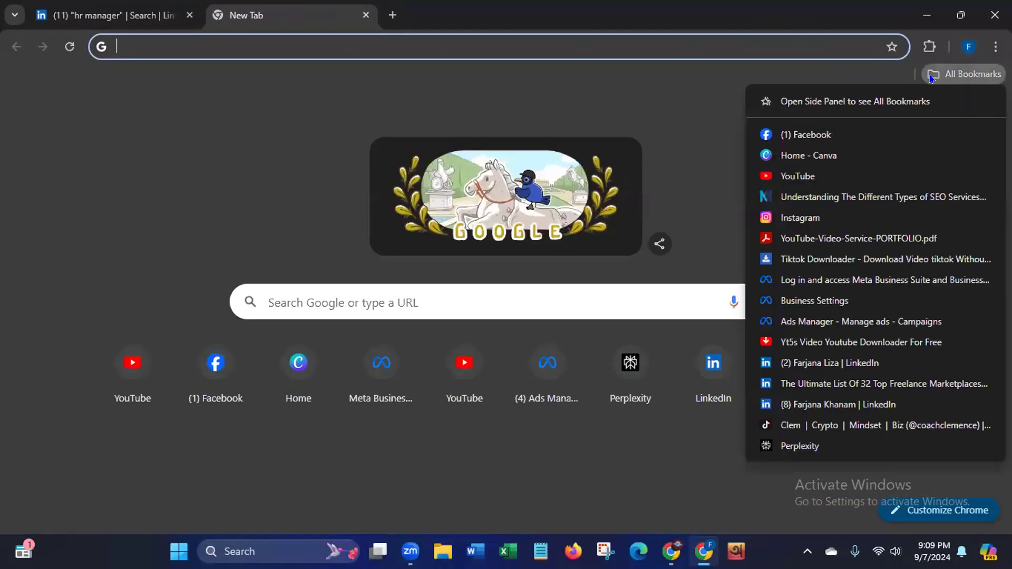
left_click(814, 402)
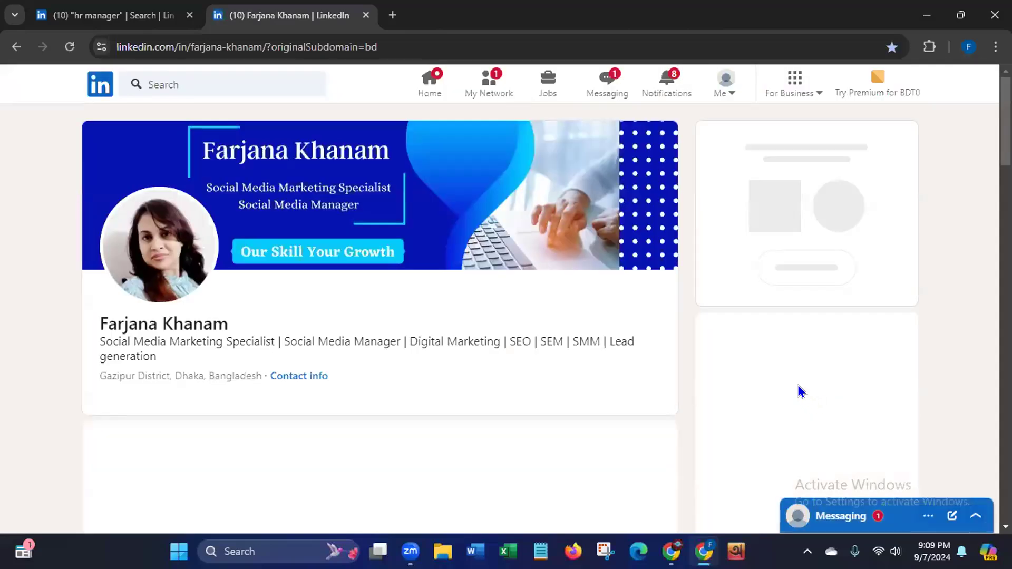
left_click(194, 74)
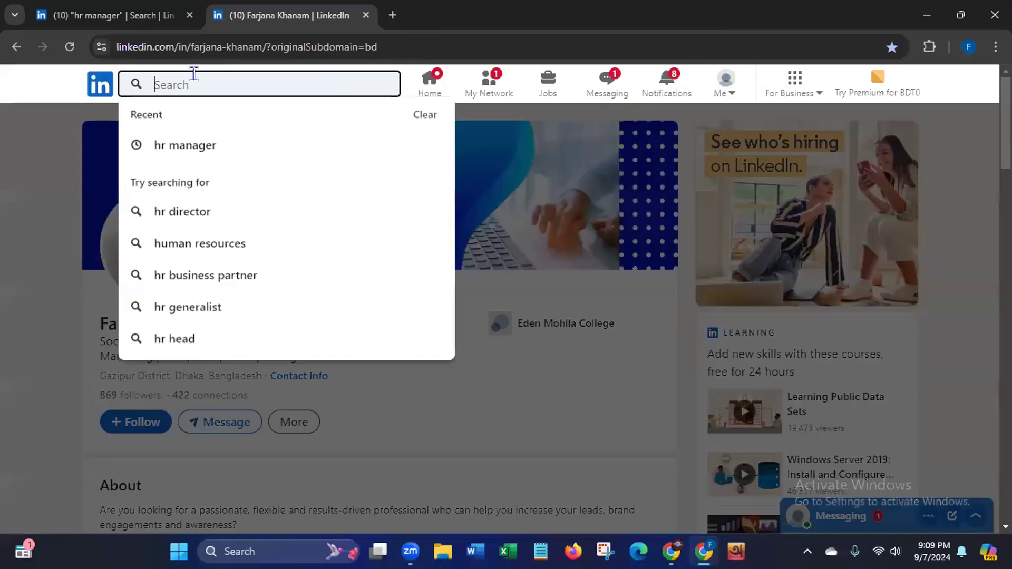
left_click(183, 146)
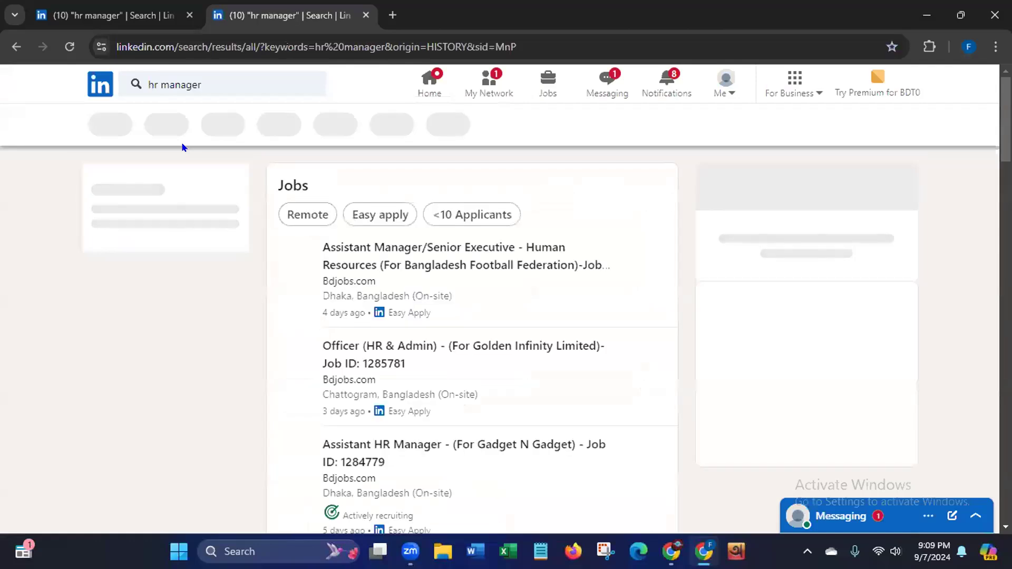
Step: Close the extra tab, then open a member result in a new tab and close it
left_click(365, 15)
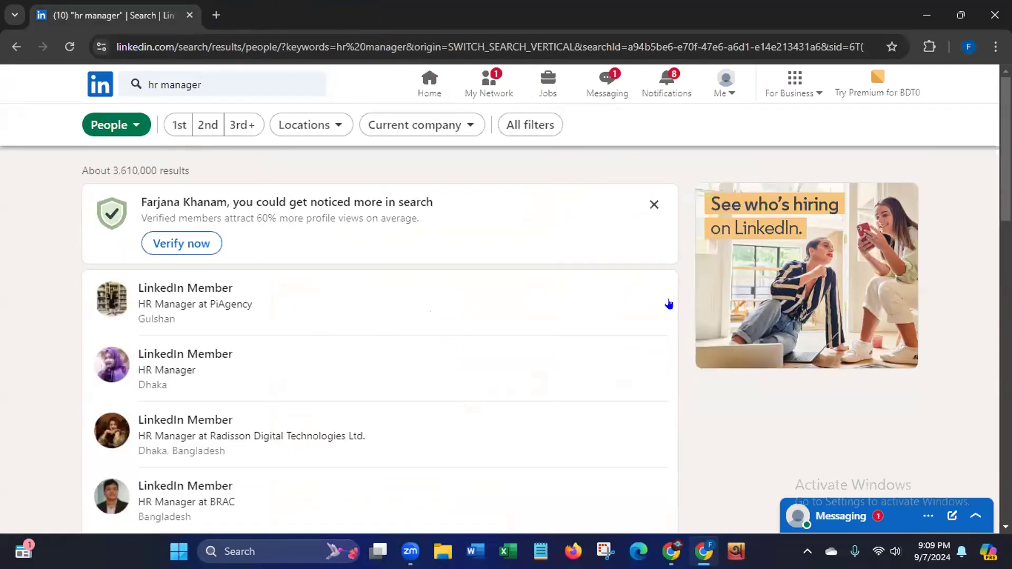
scroll(470, 338, "down", 5)
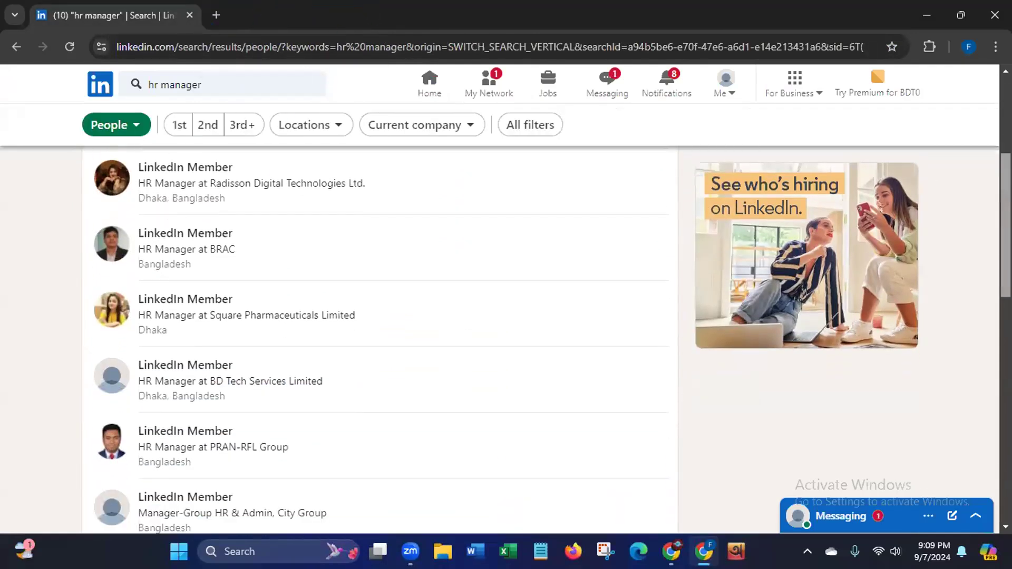
scroll(990, 190, "up", 3)
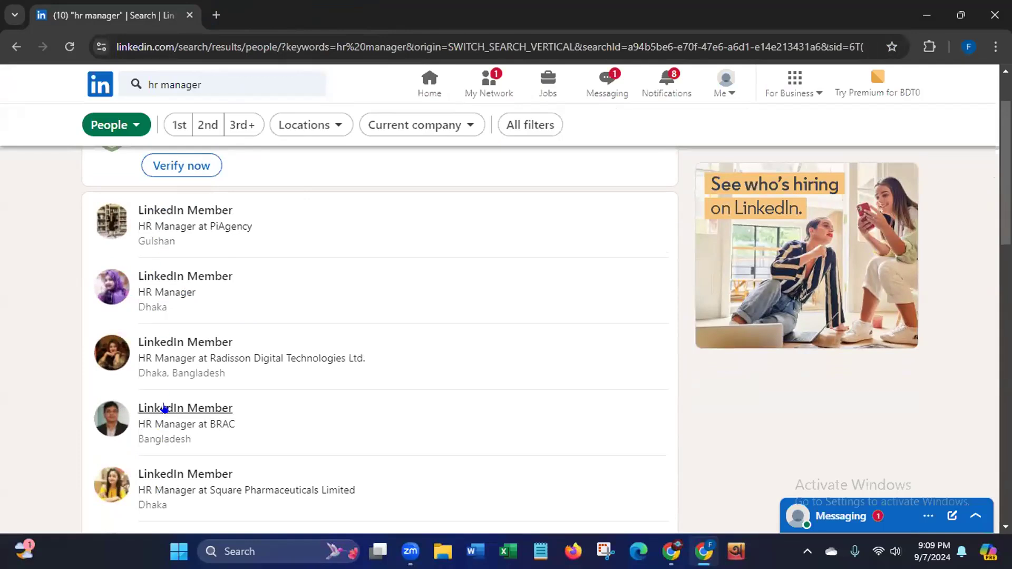
right_click(166, 422)
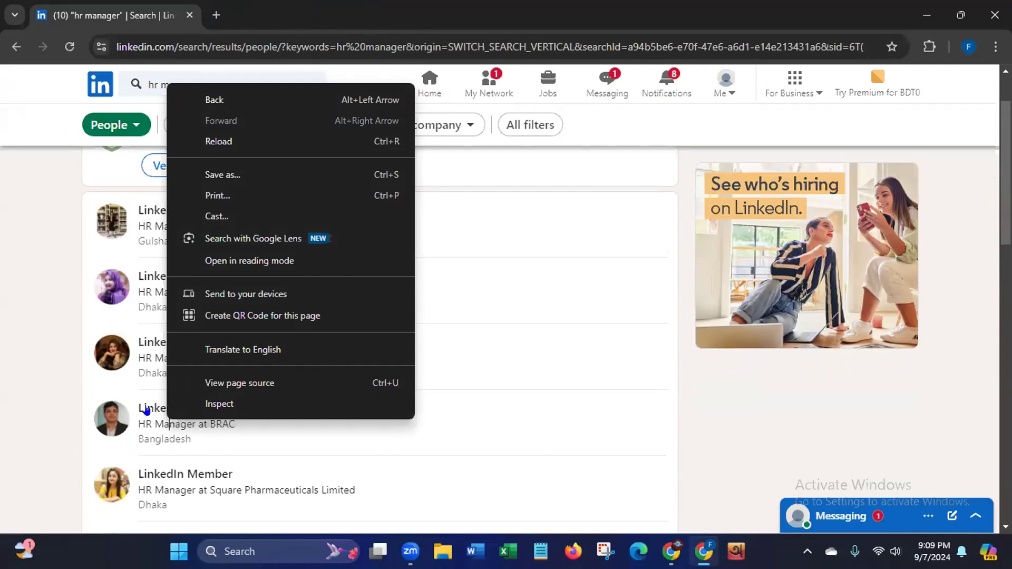
right_click(146, 410)
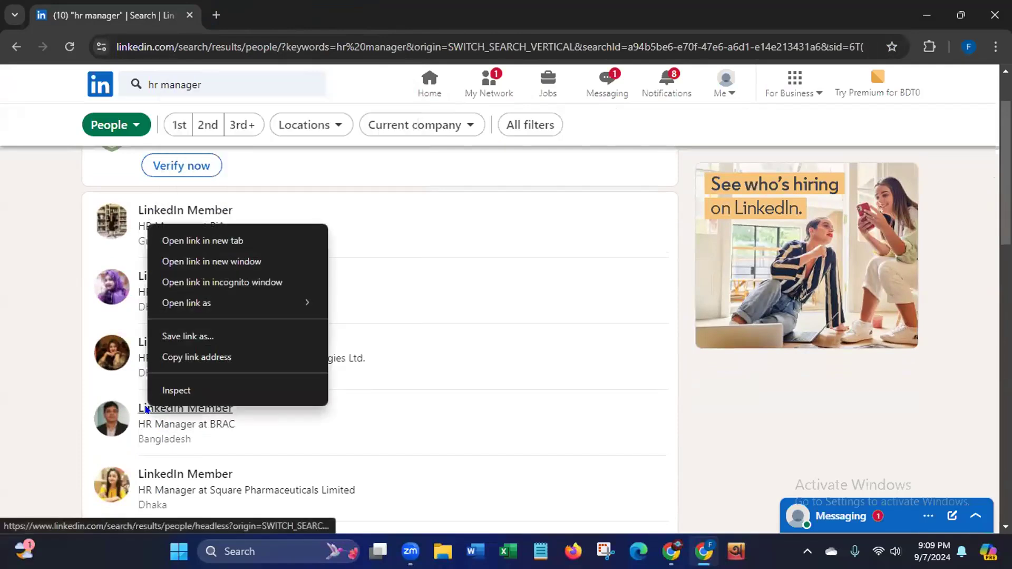
left_click(207, 240)
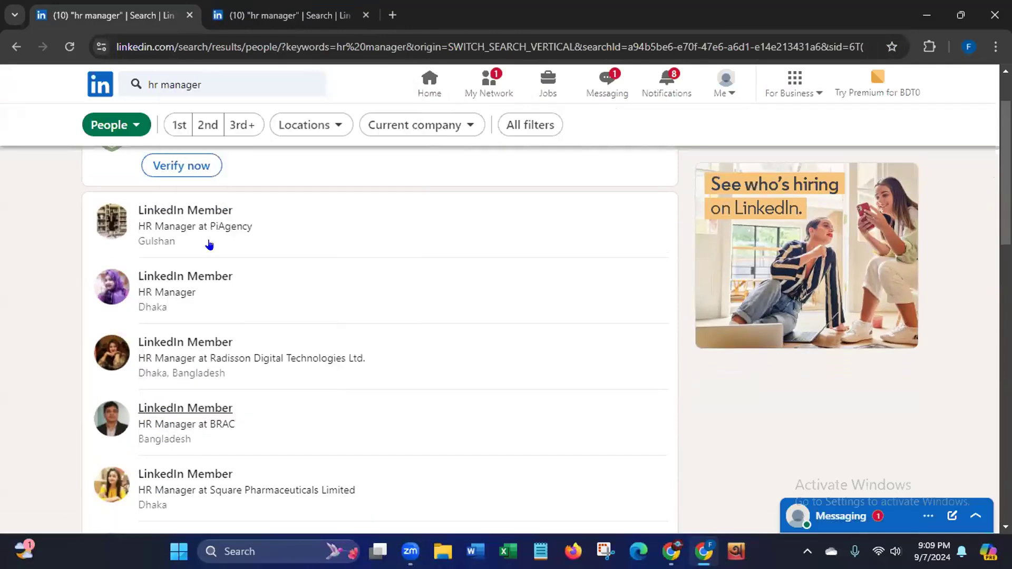
left_click(360, 20)
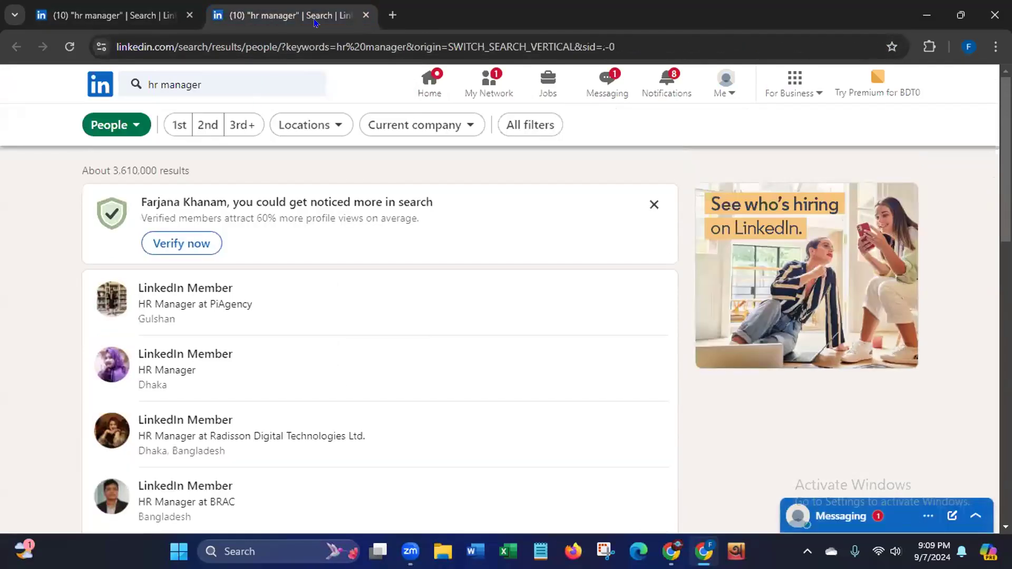
left_click(365, 15)
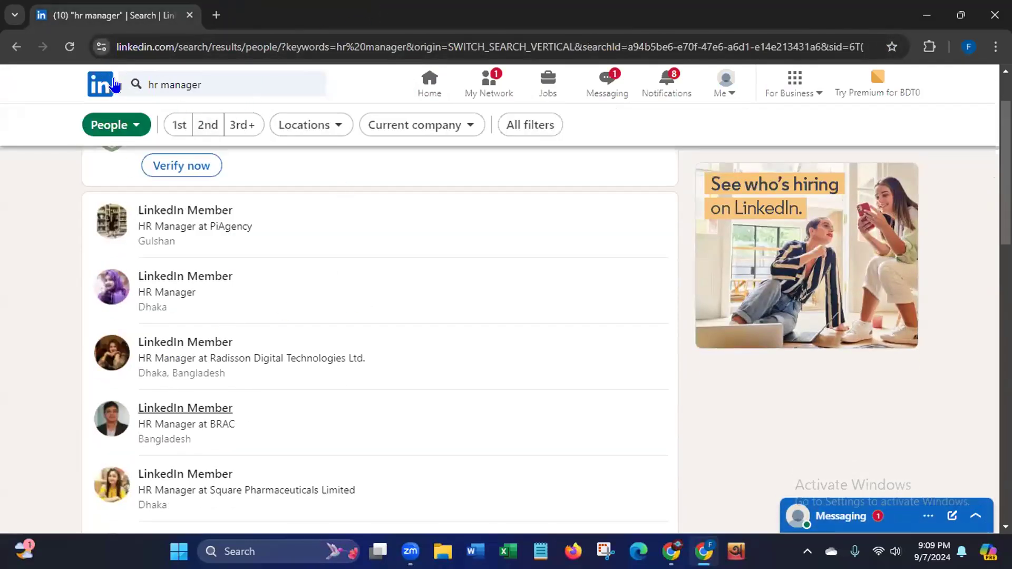
Step: Dismiss the search suggestions and return to the home feed
left_click(214, 79)
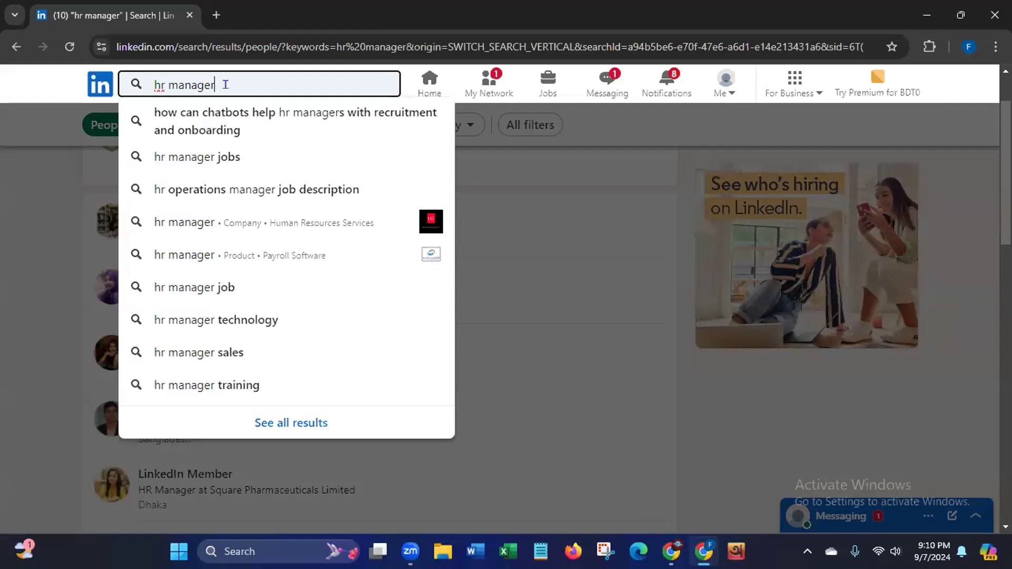
left_click(38, 277)
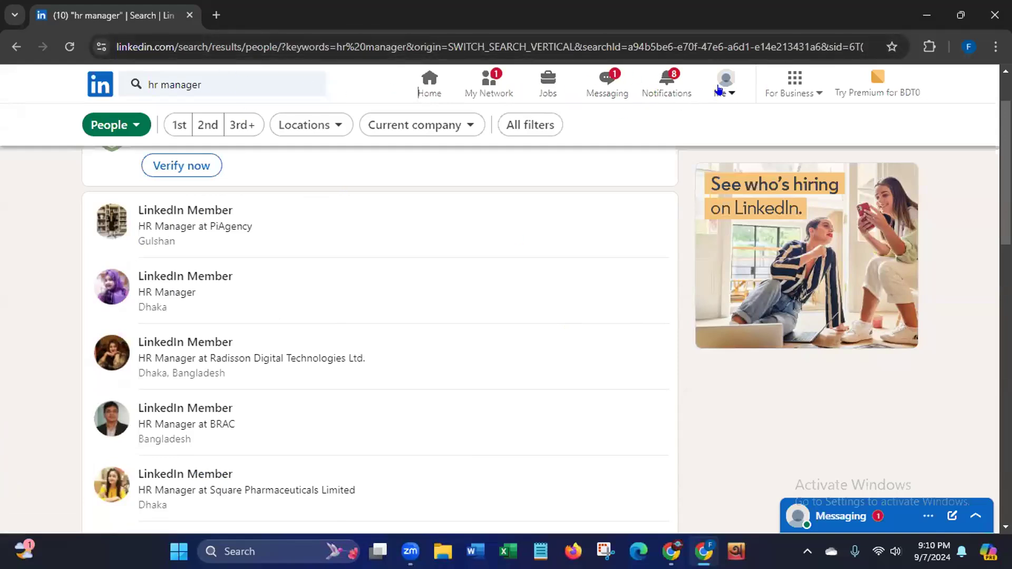
left_click(427, 88)
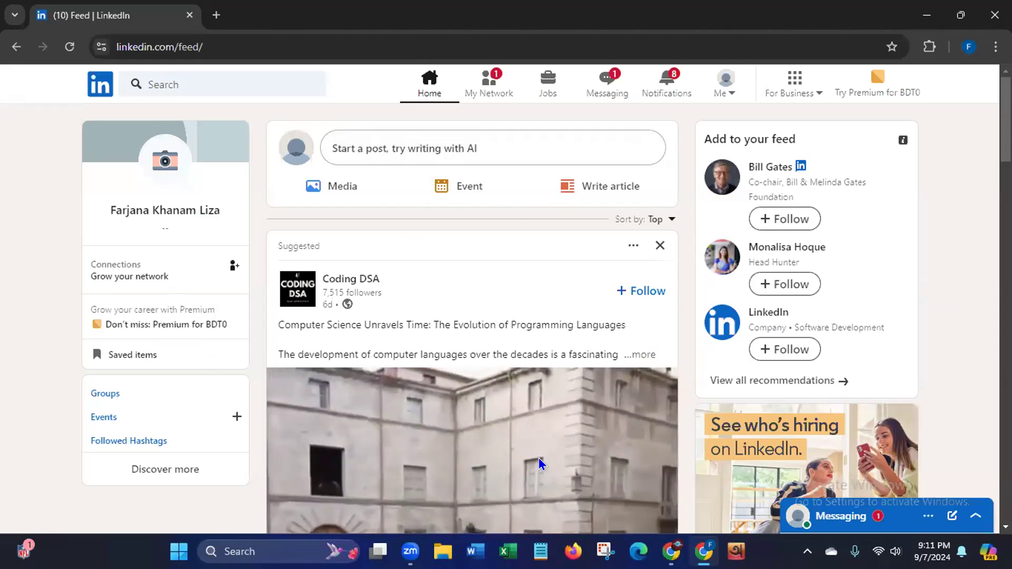
scroll(471, 316, "down", 5)
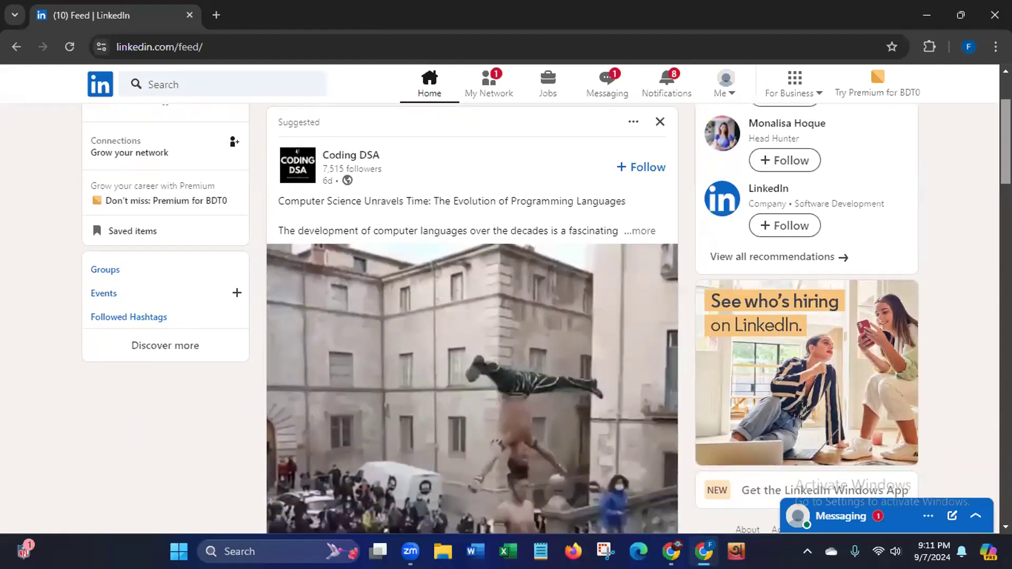
scroll(471, 316, "down", 1)
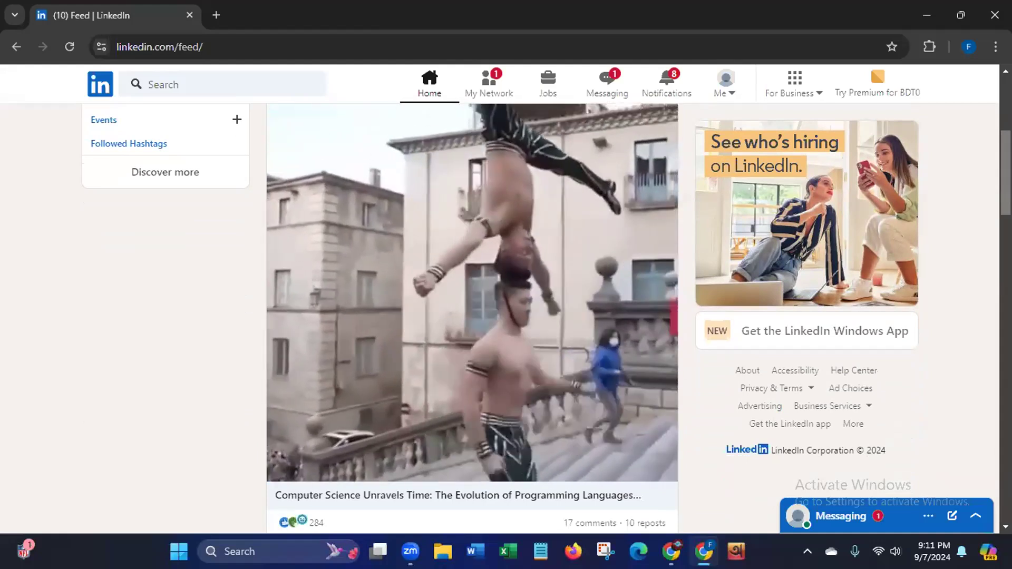
scroll(840, 85, "up", 6)
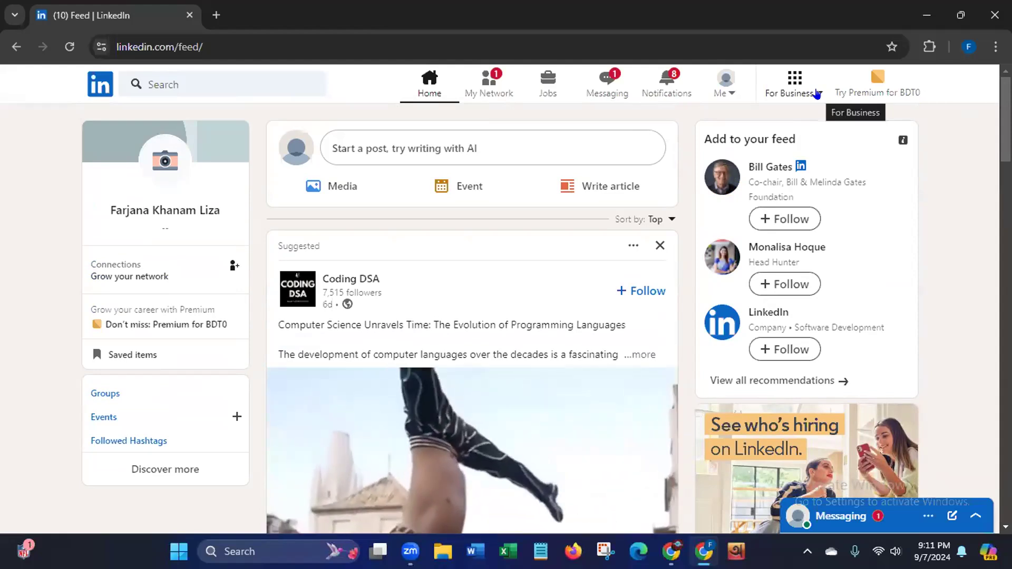
Step: Open the For Business menu and start creating a Company Page from its bottom
left_click(817, 94)
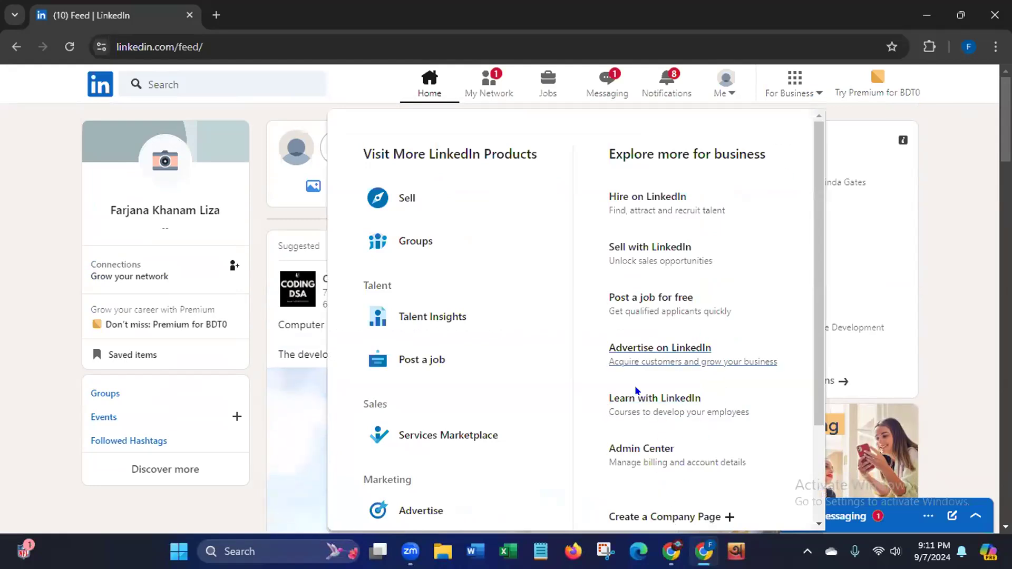
left_click(949, 257)
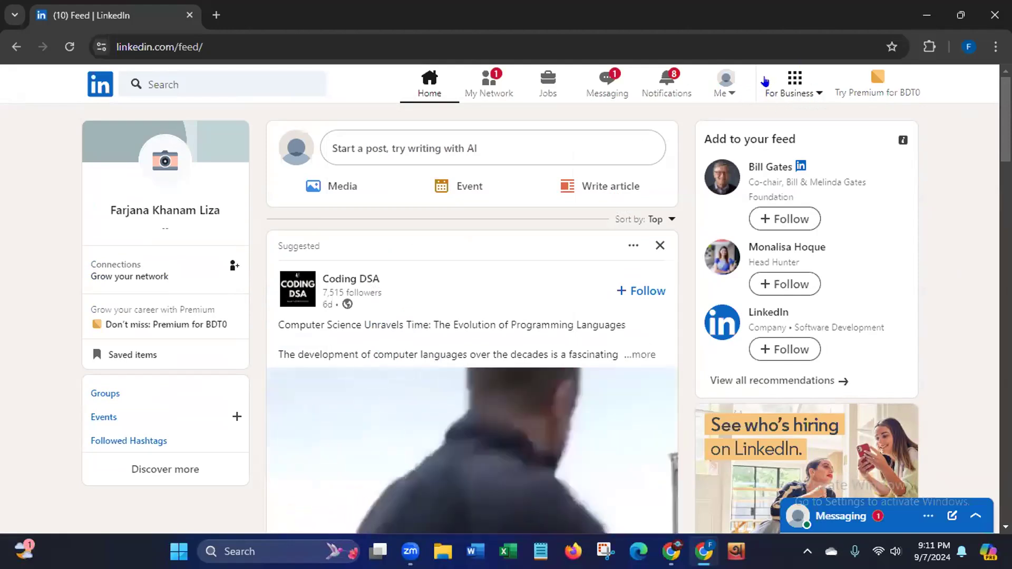
left_click(815, 98)
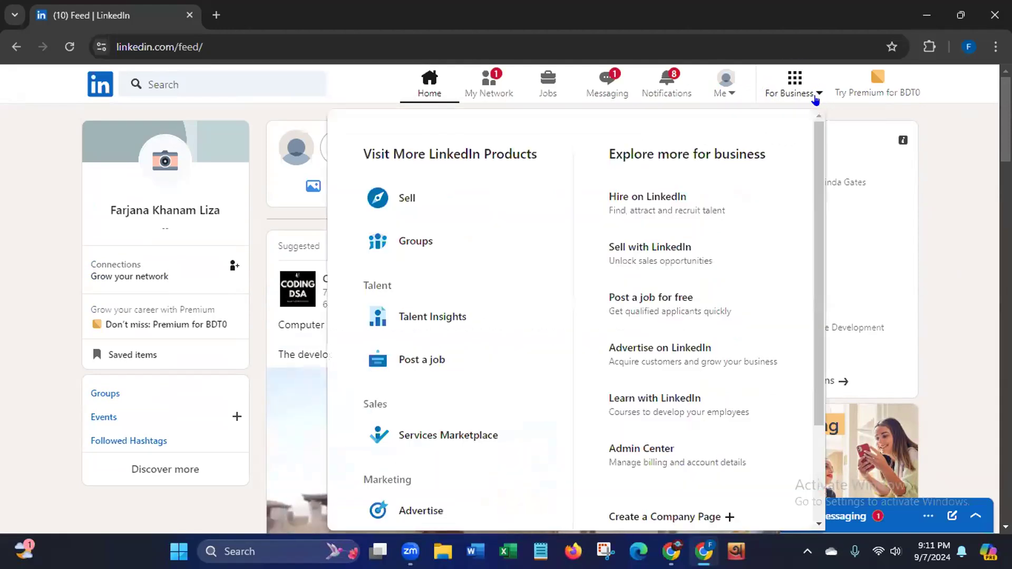
scroll(811, 371, "down", 3)
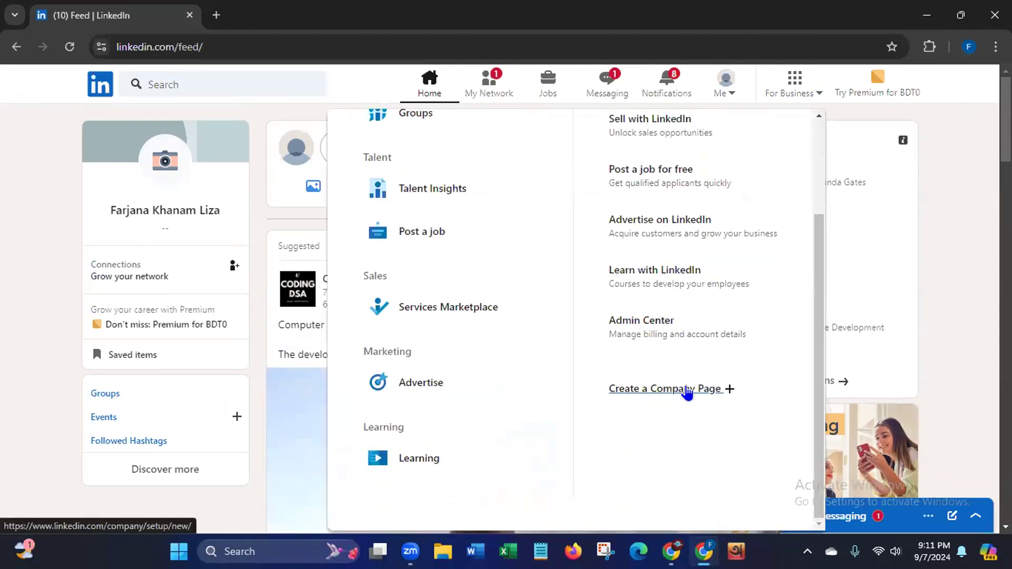
left_click(688, 390)
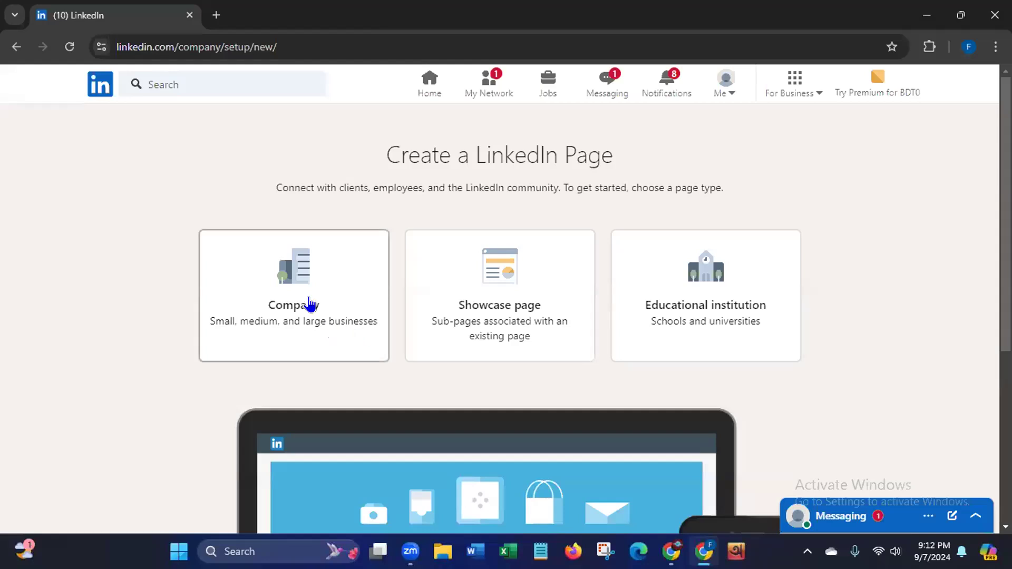
Step: Choose the Company page type, then go find more connections after LinkedIn refuses
left_click(310, 304)
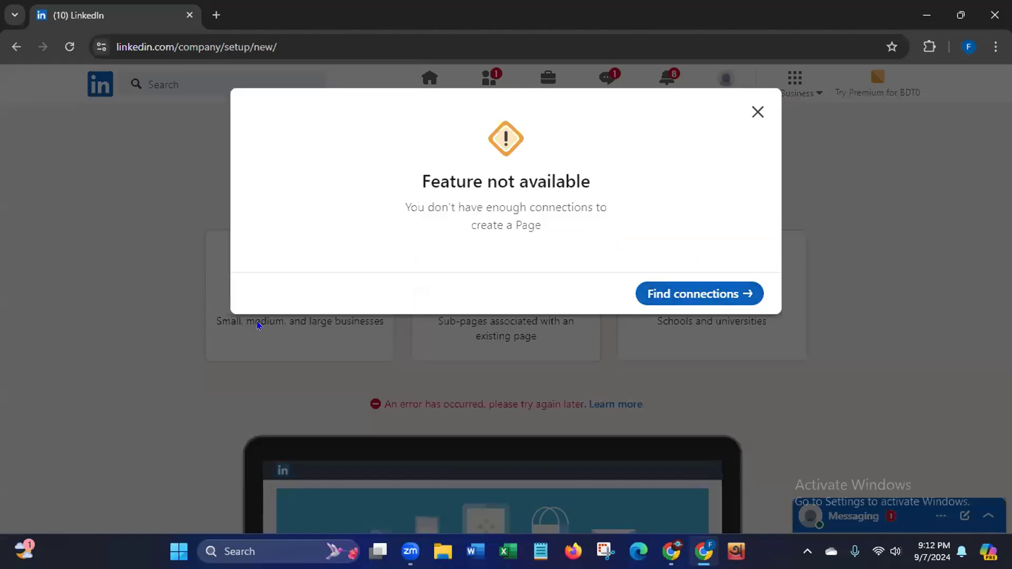
left_click(667, 303)
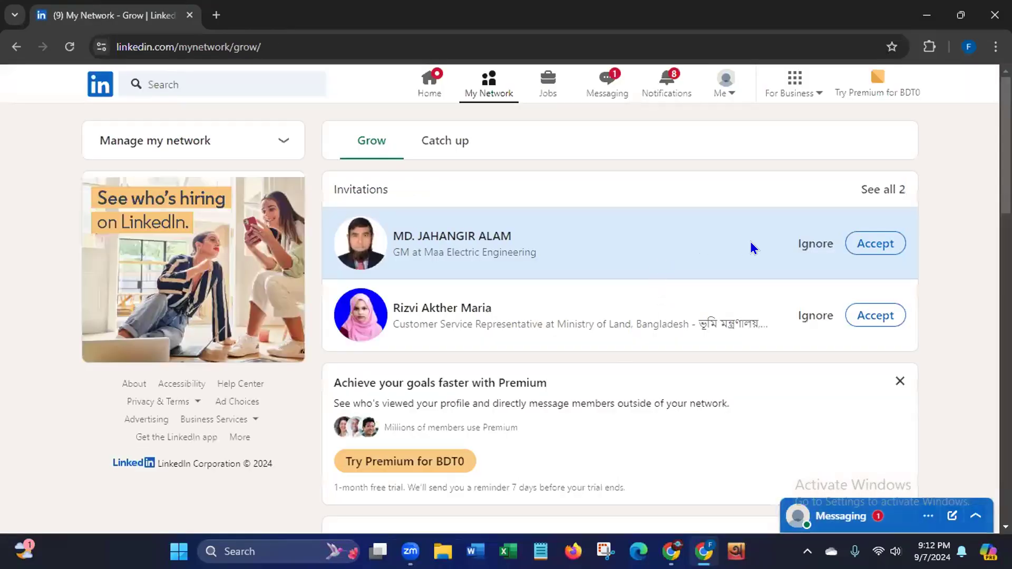
Step: Accept both pending invitations, confirming the first despite the safety warning
left_click(886, 249)
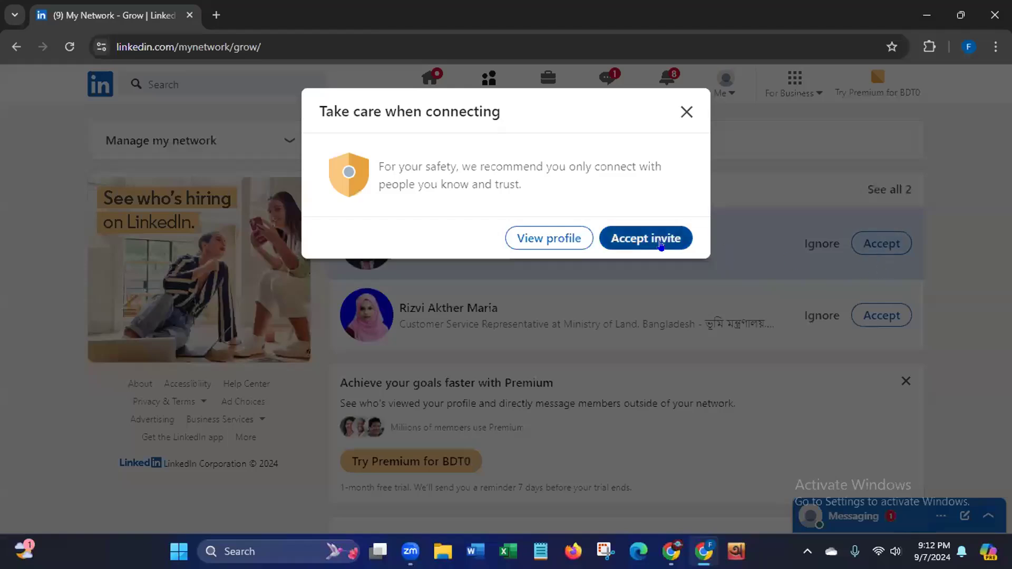
left_click(660, 243)
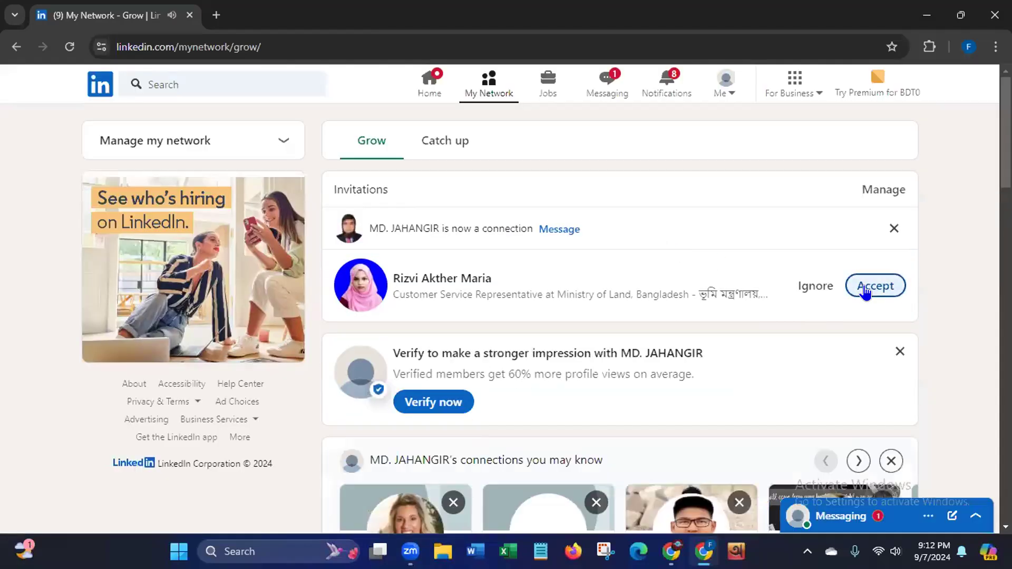
left_click(870, 289)
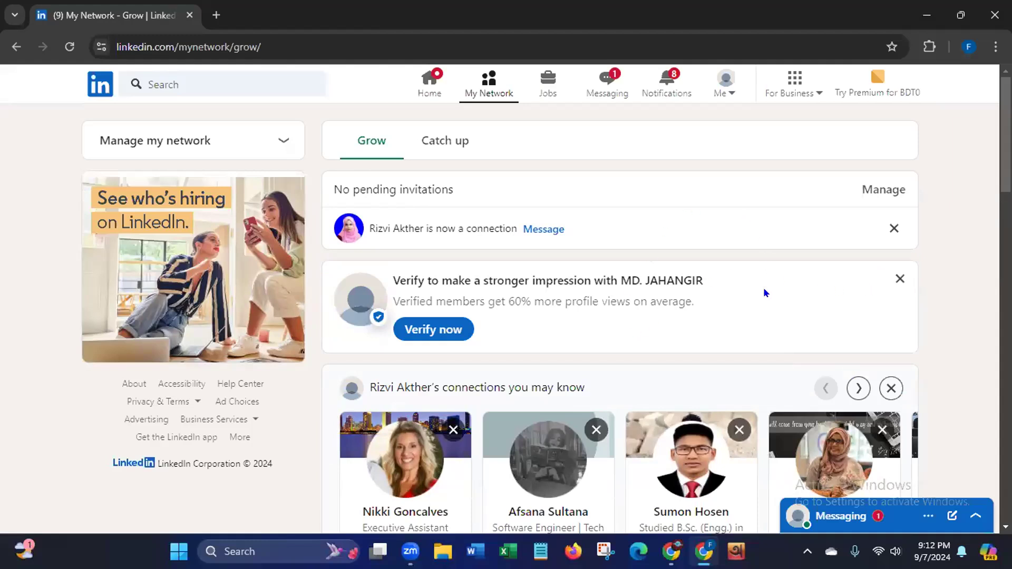
Step: Send connection requests to the people suggested from the new connection's network
scroll(927, 212, "down", 5)
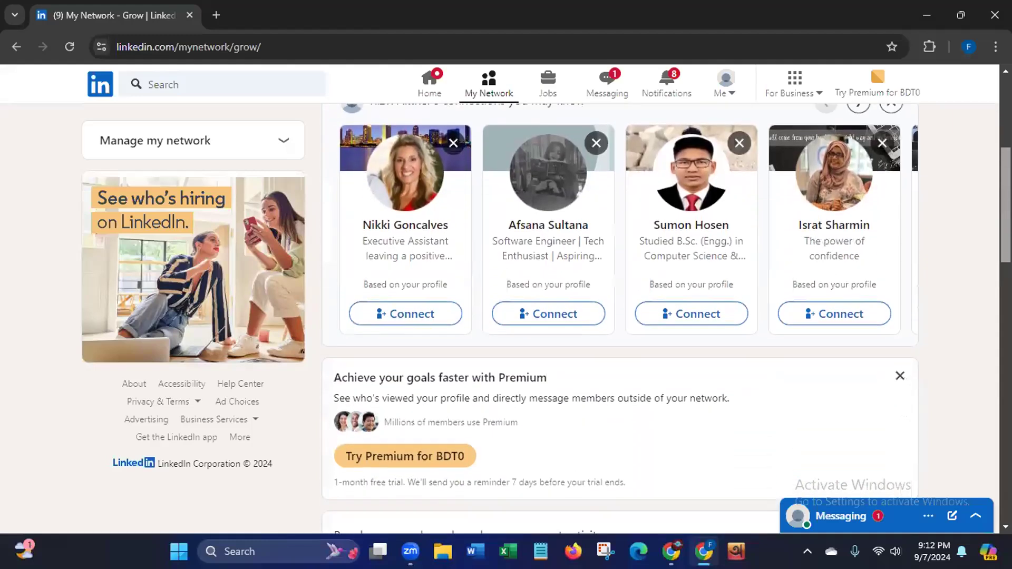
left_click(411, 302)
left_click(527, 305)
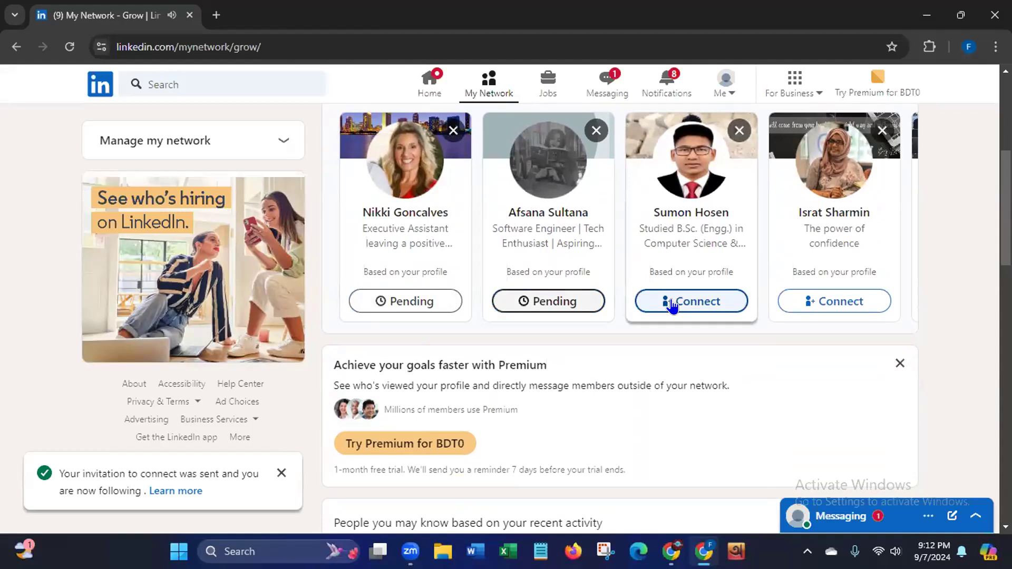
left_click(825, 305)
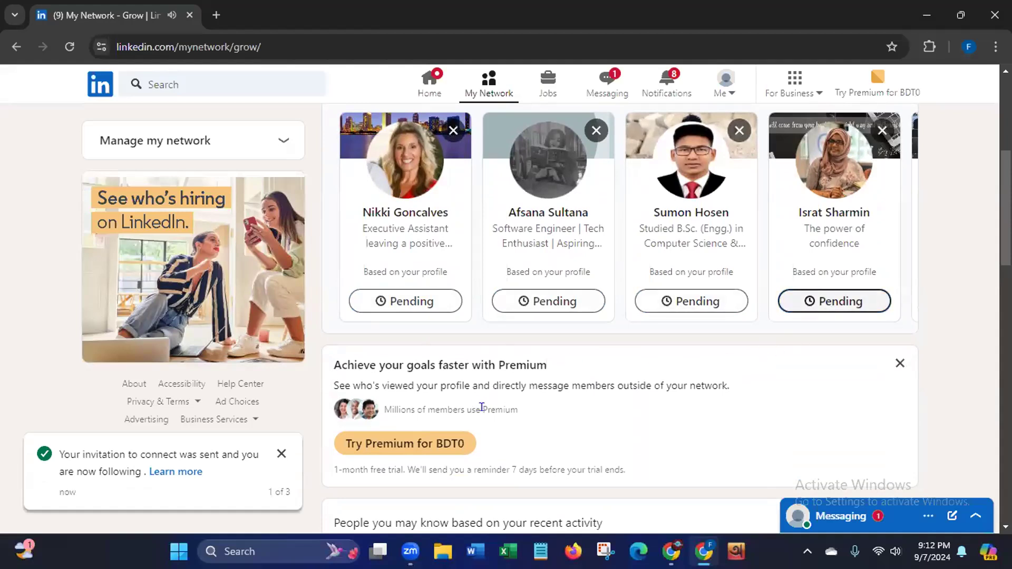
scroll(619, 316, "down", 5)
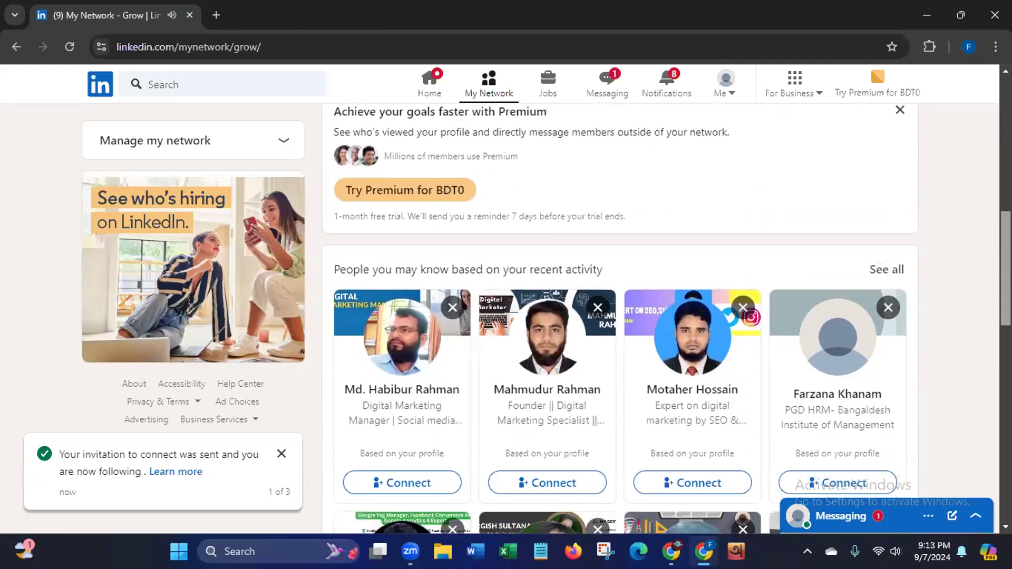
scroll(619, 316, "down", 2)
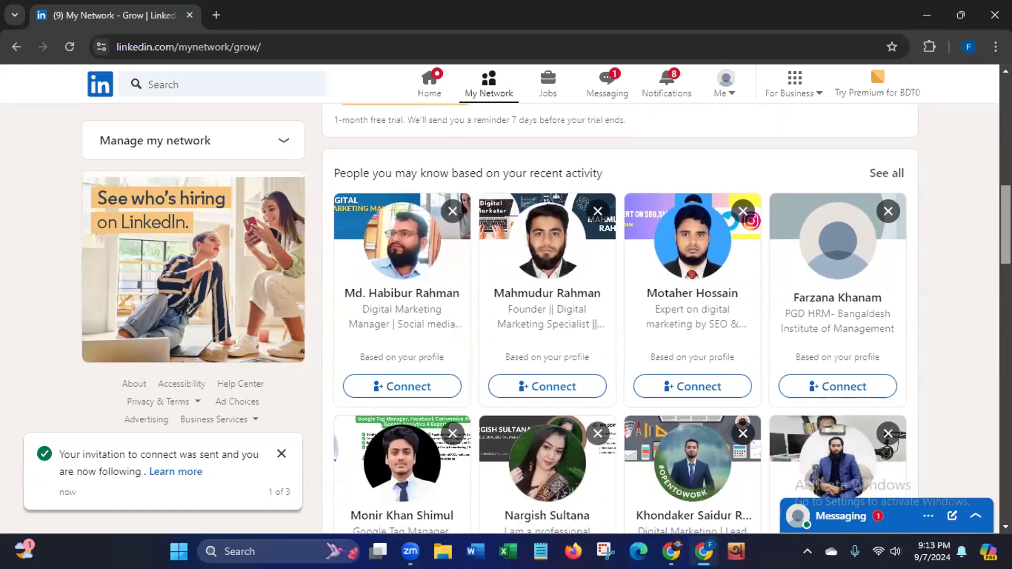
scroll(974, 299, "down", 4)
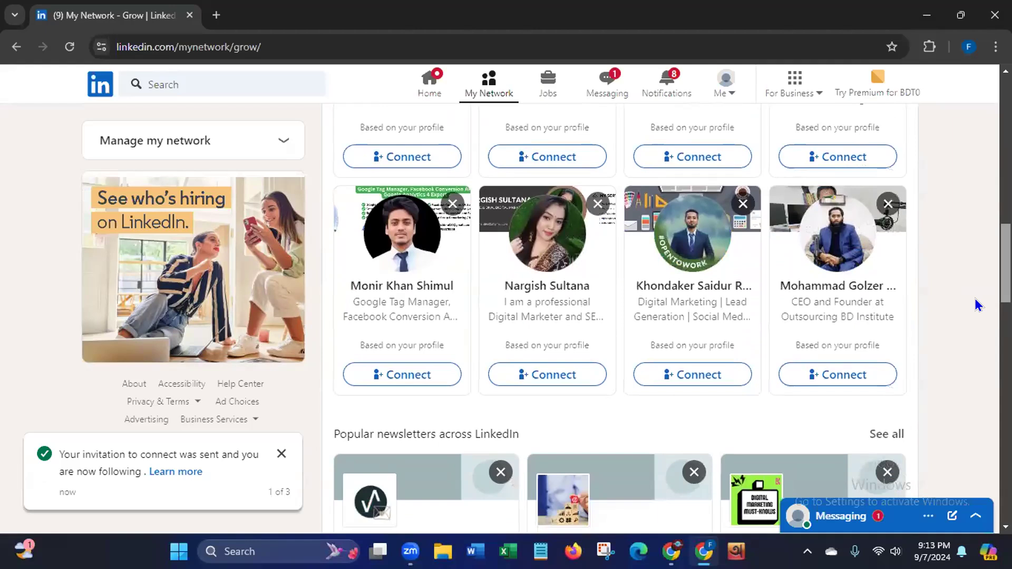
scroll(973, 301, "down", 1)
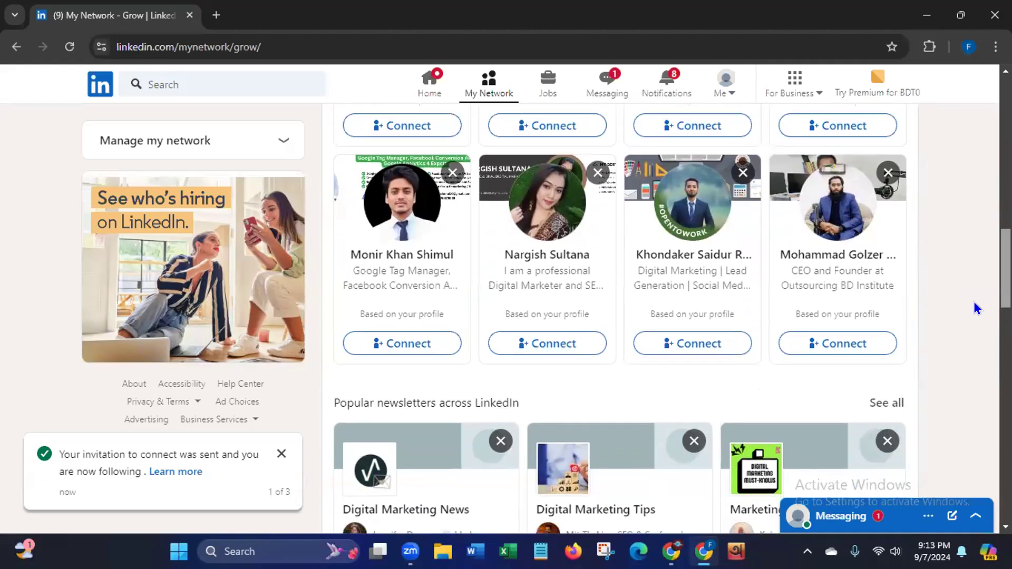
scroll(973, 301, "up", 10)
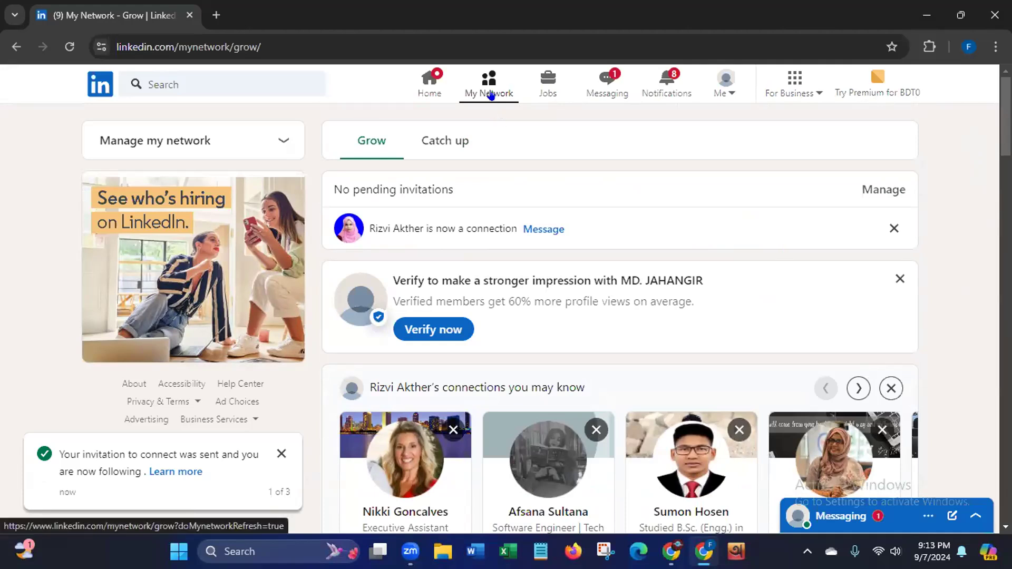
Step: Search for the Social Media Marketing Specialist by name and open their full profile
left_click(260, 83)
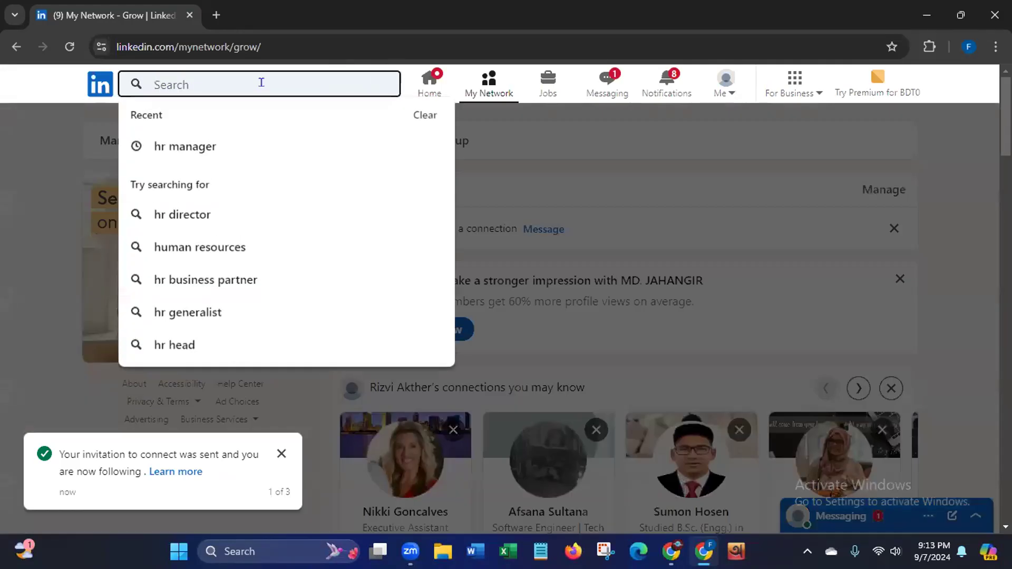
type("Far")
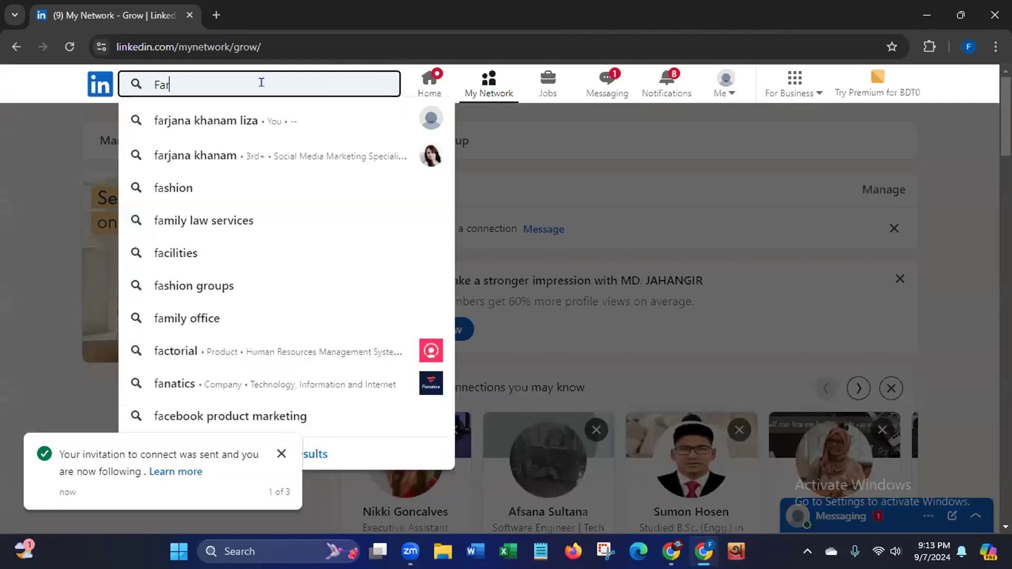
left_click(203, 155)
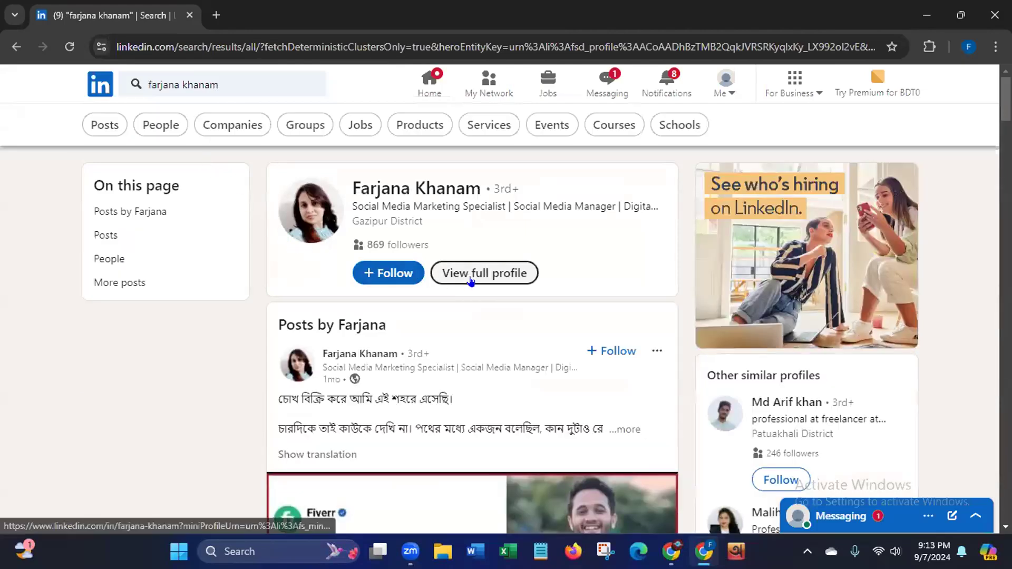
left_click(473, 280)
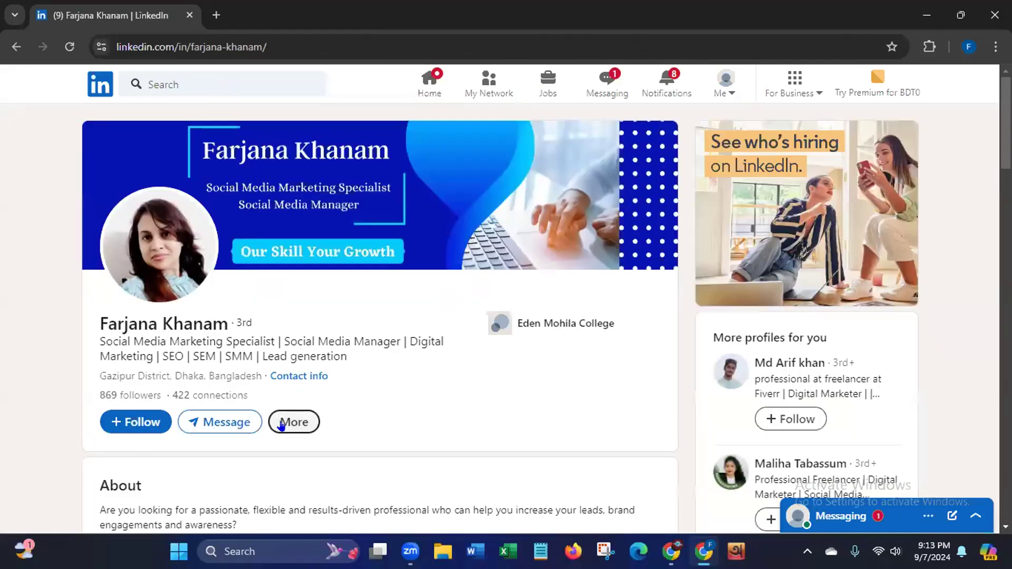
Step: Send the specialist a connection invitation without a personal note
left_click(283, 424)
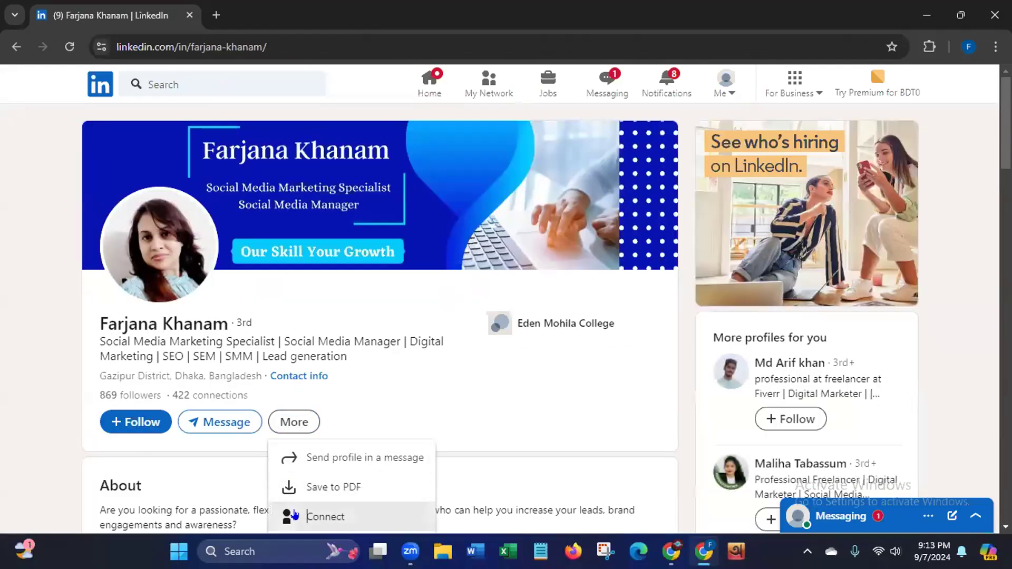
left_click(289, 516)
left_click(578, 232)
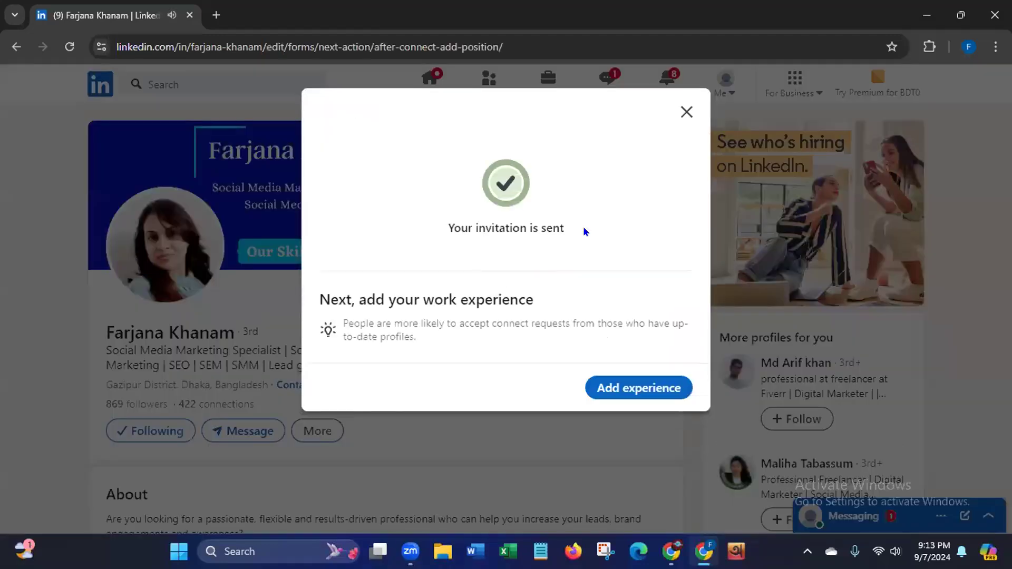
left_click(686, 112)
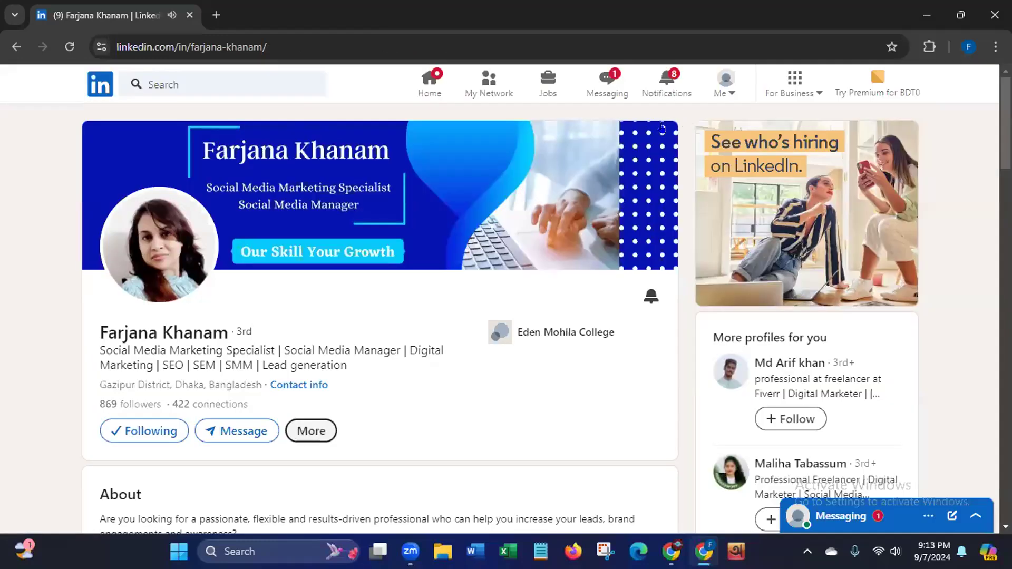
Step: Dismiss the repeated invitation confirmation and return to the home feed
left_click(16, 46)
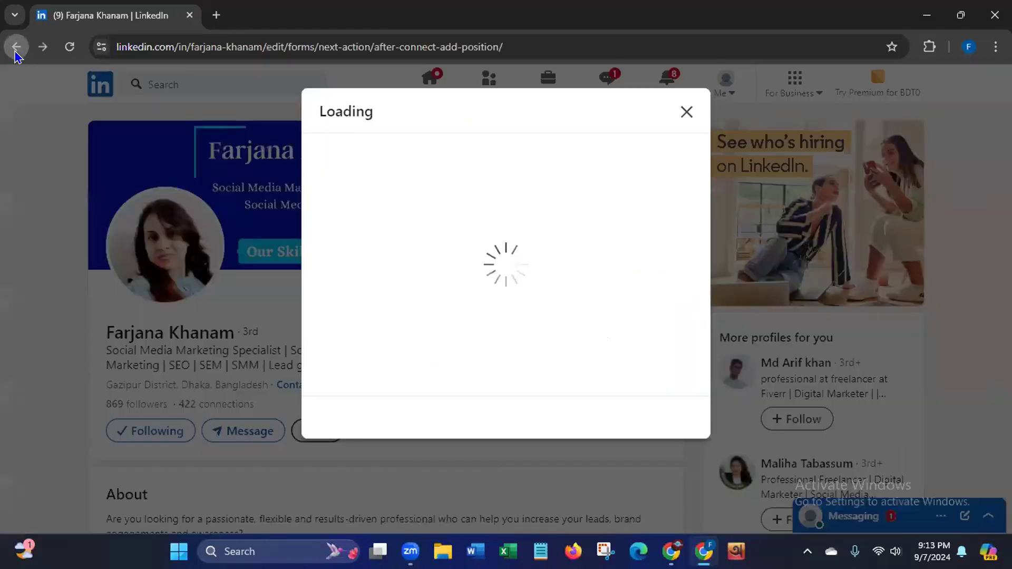
left_click(685, 112)
left_click(437, 93)
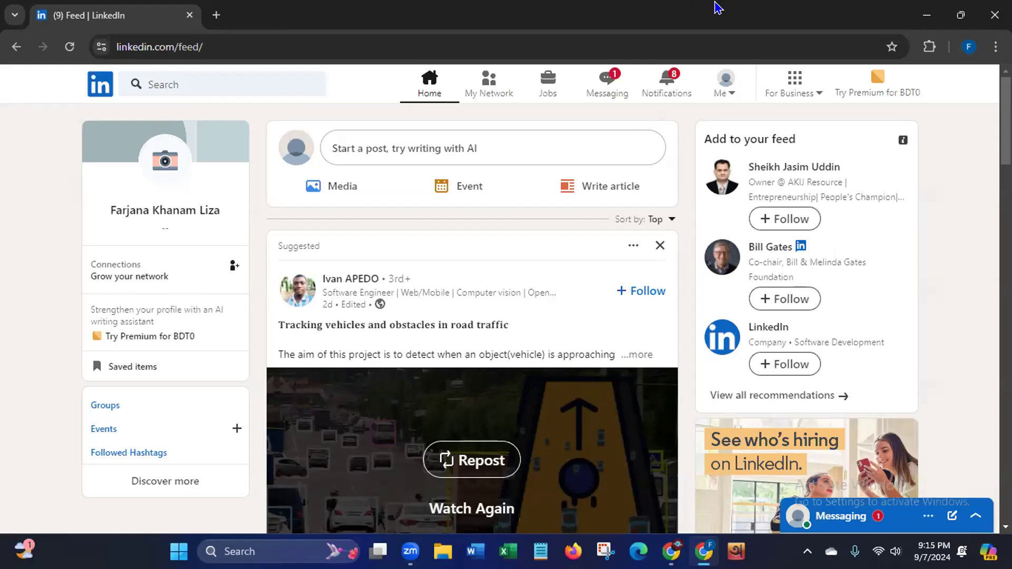
Step: Close the LinkedIn browser window and bring up the desktop's context menu
left_click(994, 14)
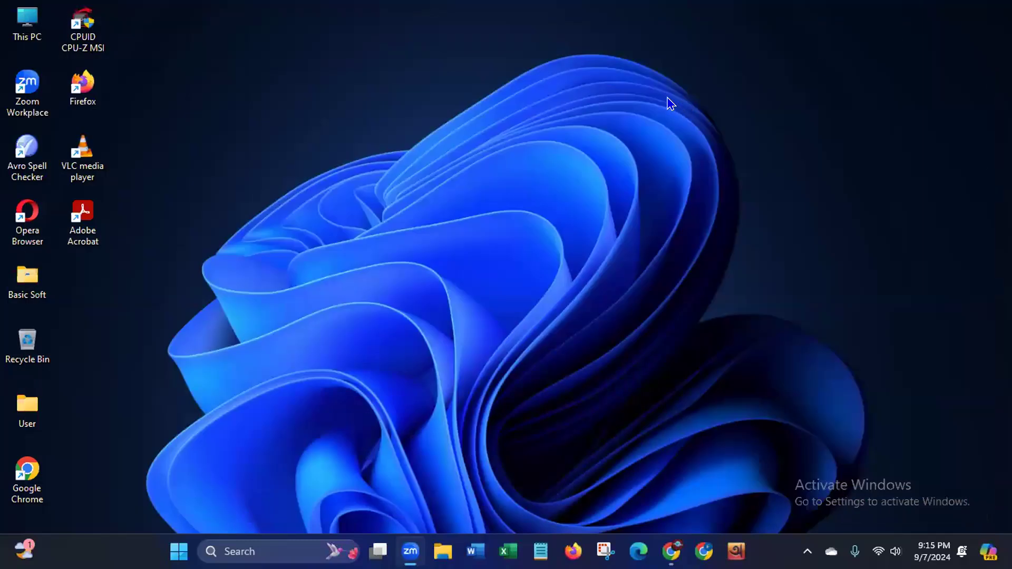
right_click(490, 127)
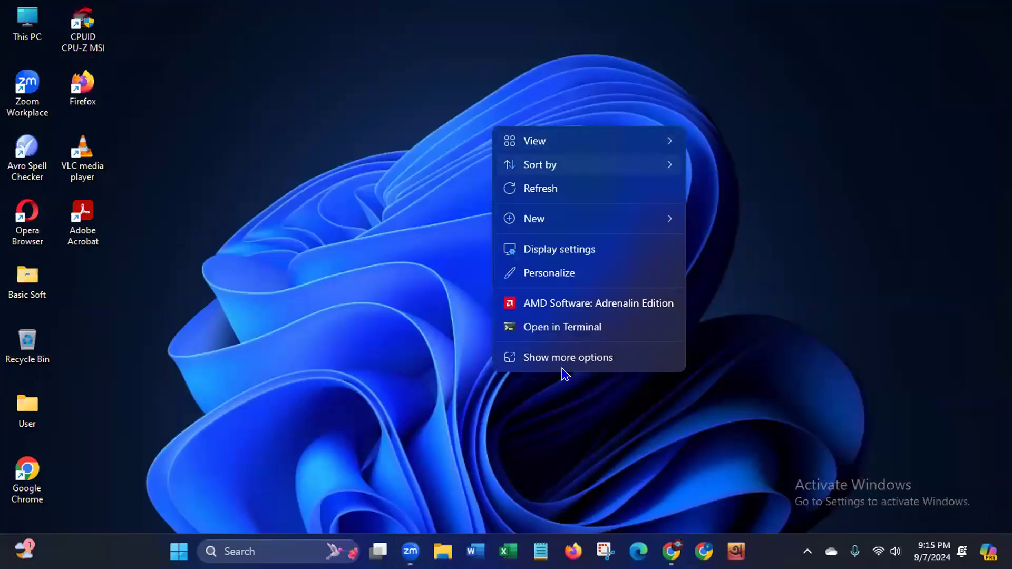
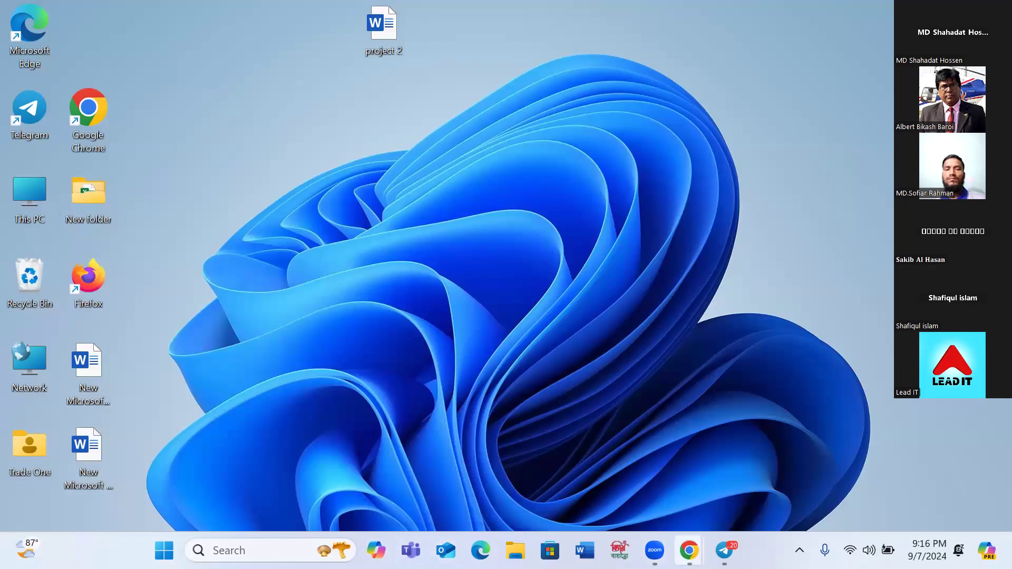
Step: Call up the LinkedIn window from the Chrome icon on the taskbar
mouse_move(688, 550)
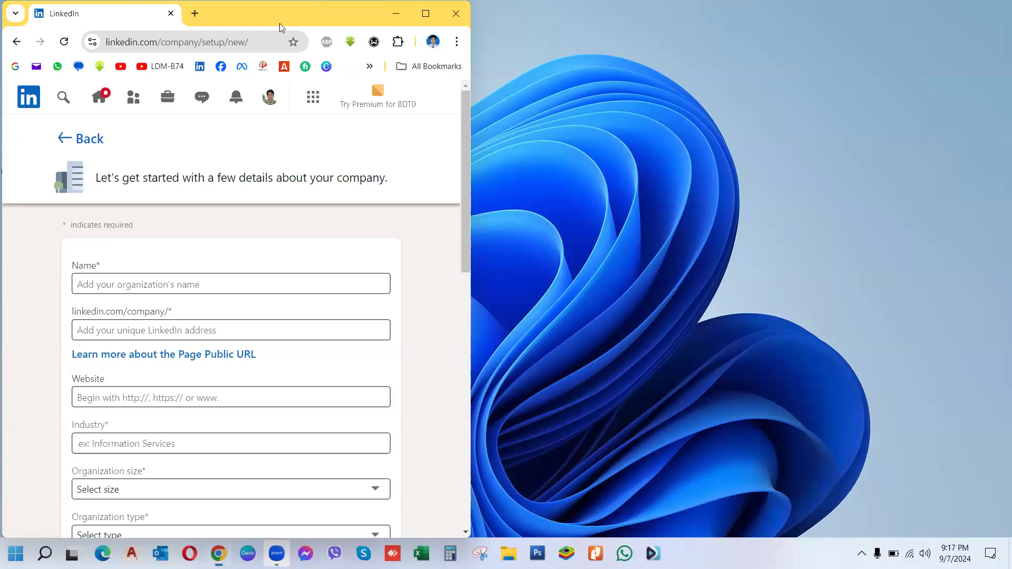
Step: Maximize Chrome and open your own LinkedIn profile through the Me menu
left_click(435, 19)
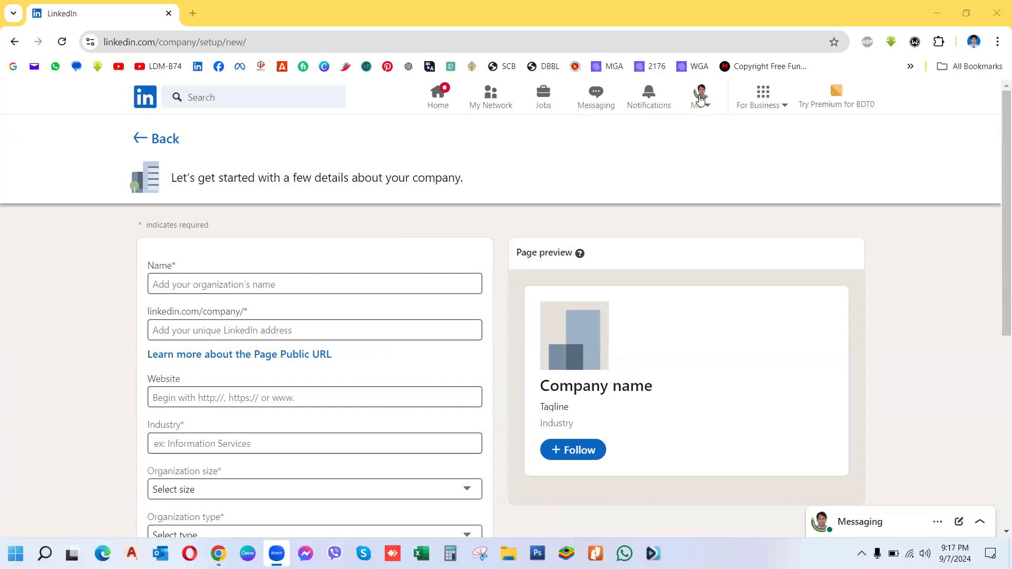
left_click(700, 99)
left_click(620, 177)
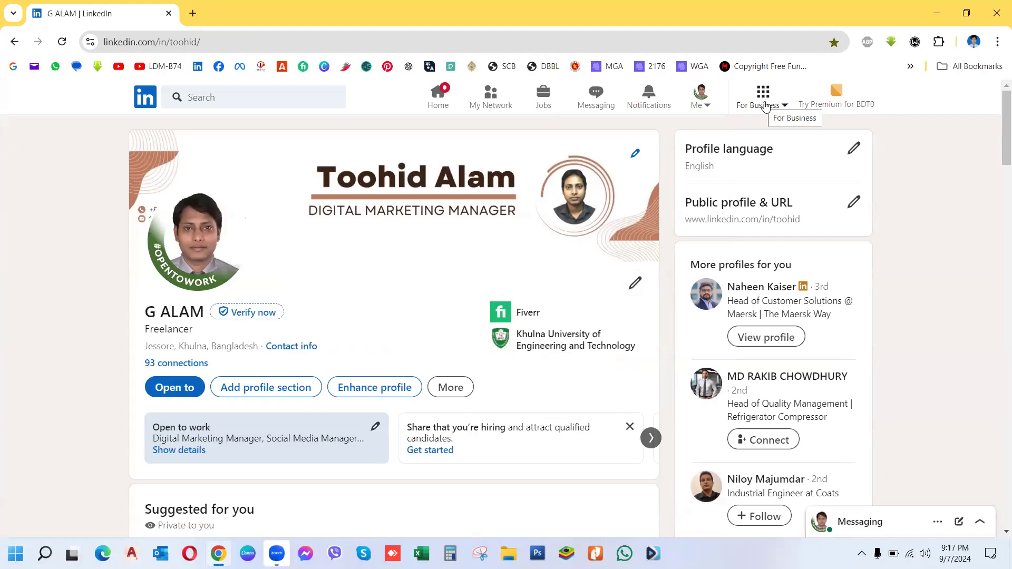
Step: Choose Create a Company Page from the For Business menu
left_click(764, 106)
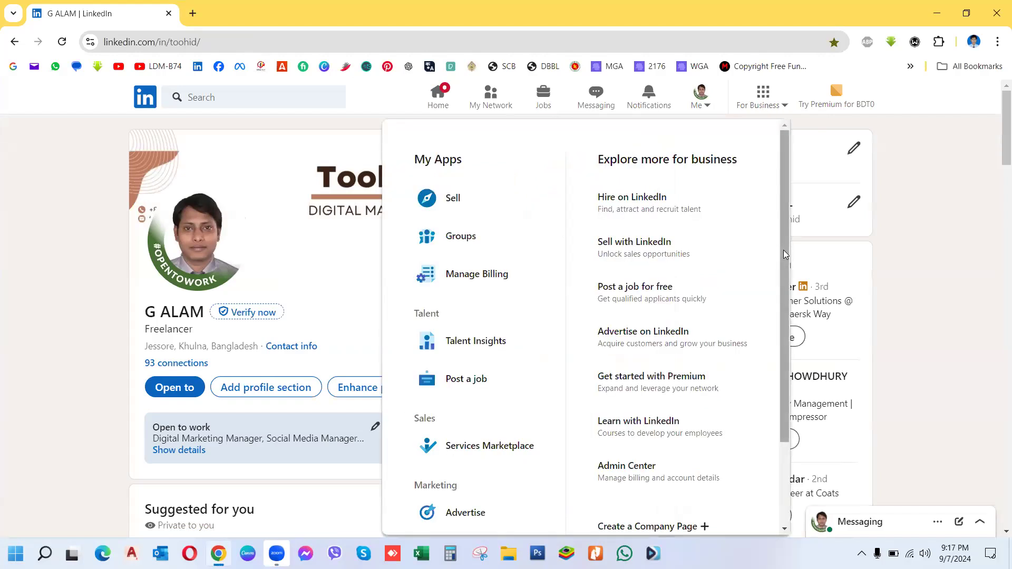
scroll(767, 384, "down", 3)
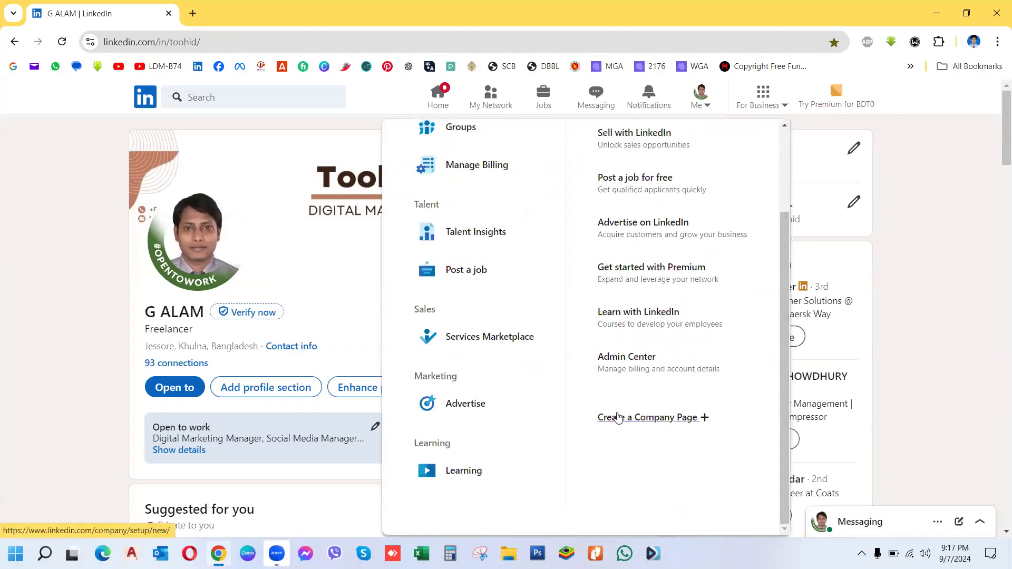
left_click(629, 417)
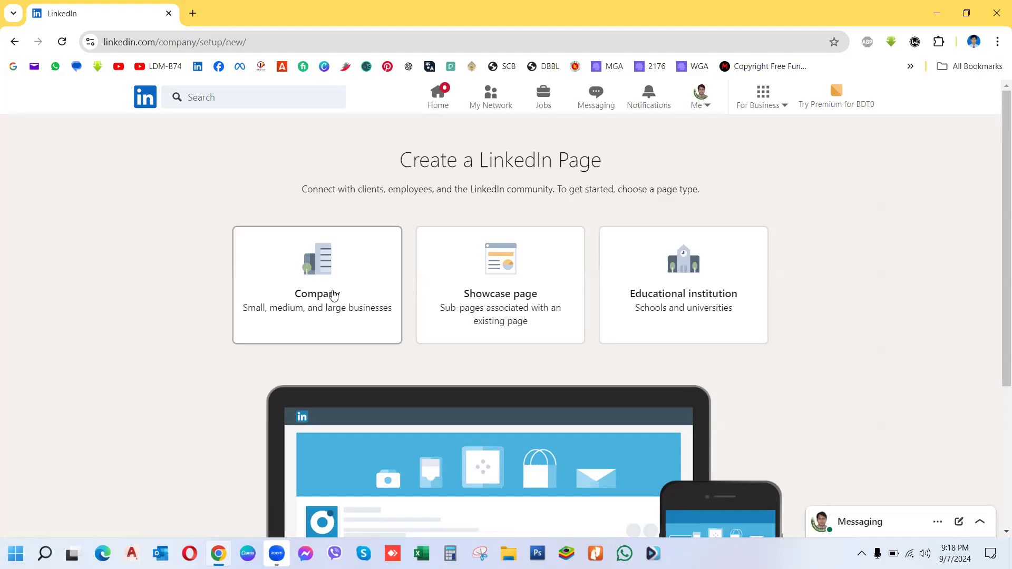
Step: Pick Company as the page type and look over the empty details form
left_click(334, 295)
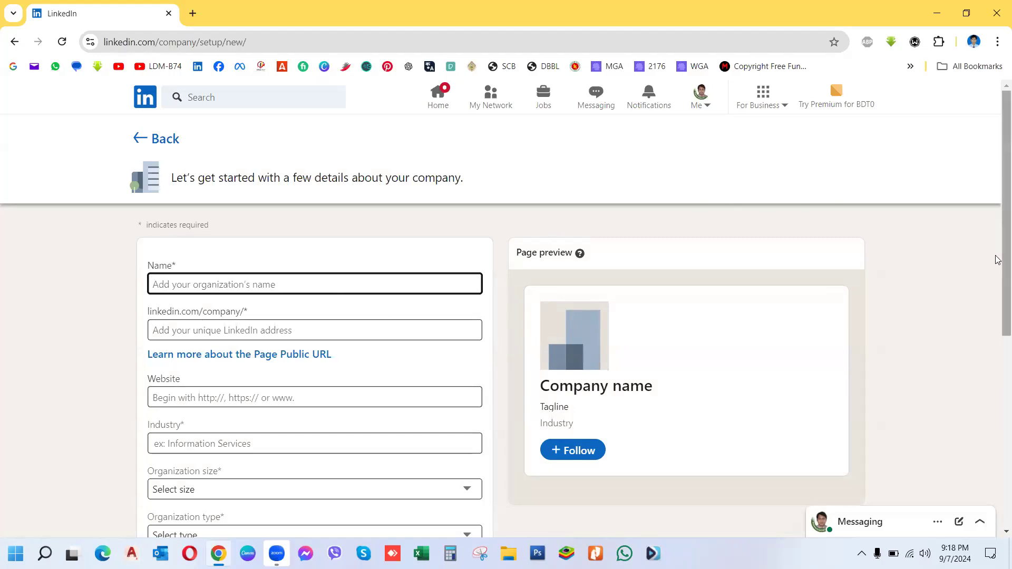
scroll(997, 307, "down", 2)
scroll(997, 316, "down", 3)
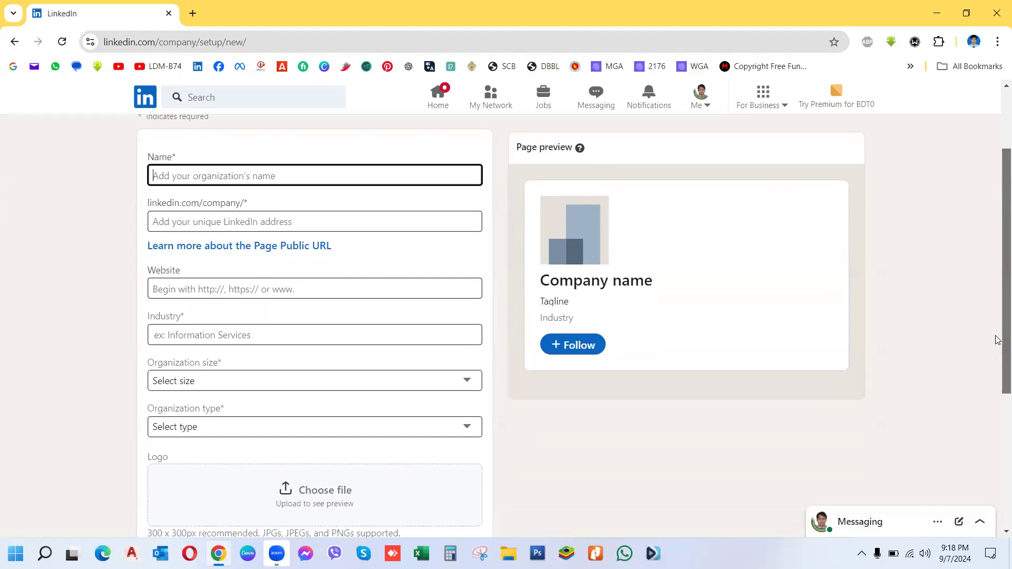
scroll(998, 345, "up", 1)
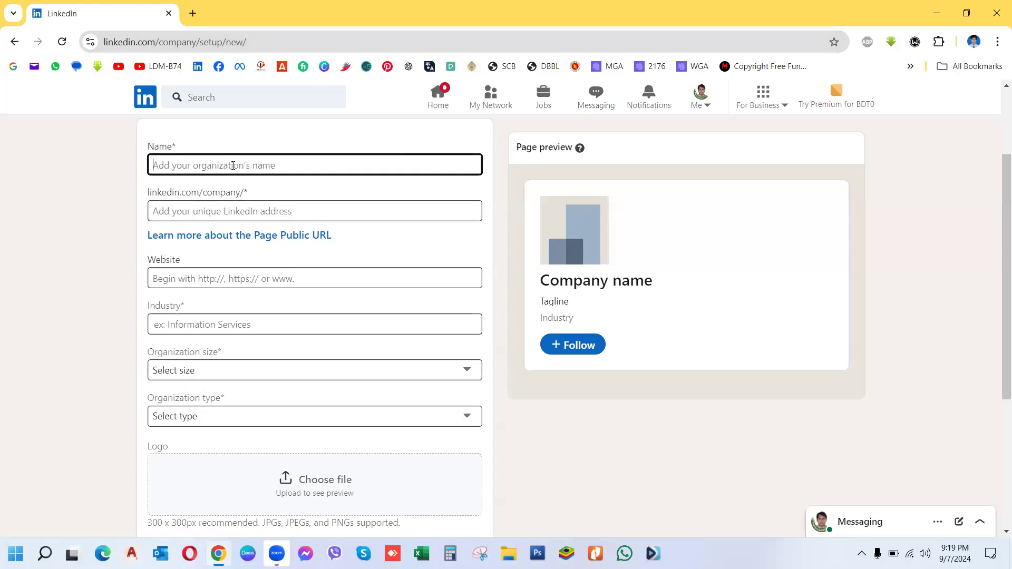
Step: Enter Tech Fighter's as the company name so the URL auto-fills
type("Tech")
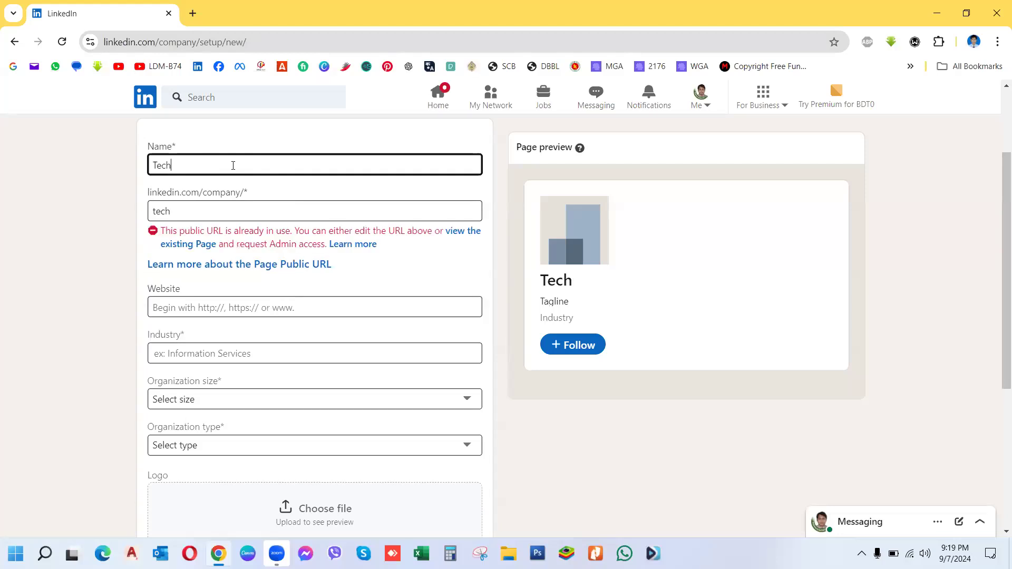
type(" Fig")
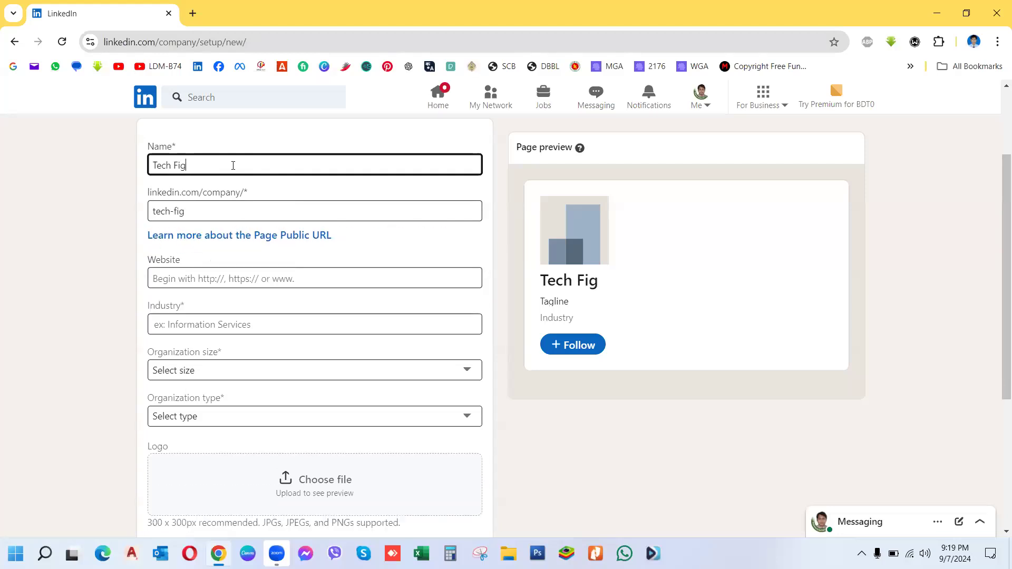
type("hter's")
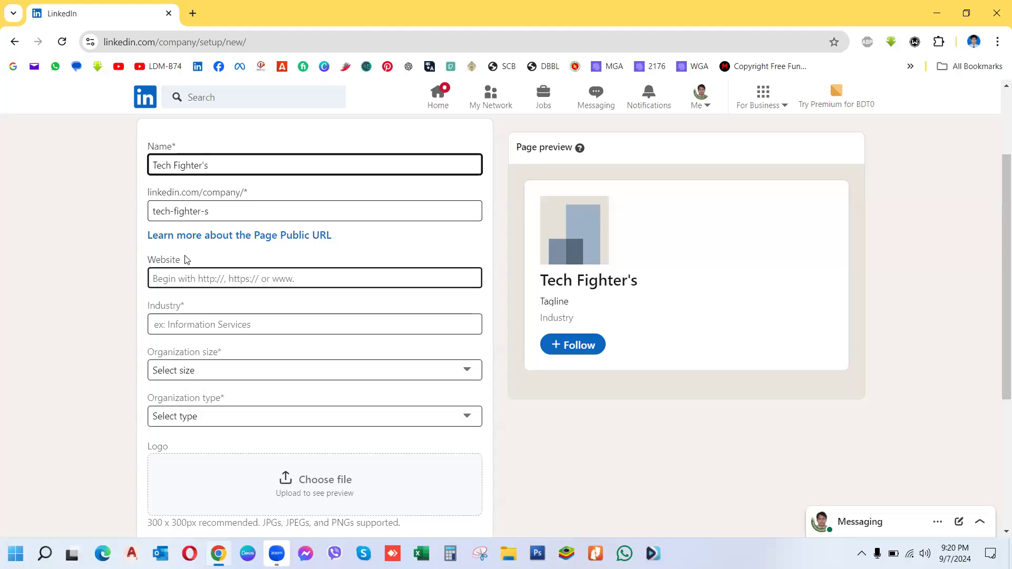
Step: Try Food and Fashion in the Industry field, then clear it
left_click(185, 323)
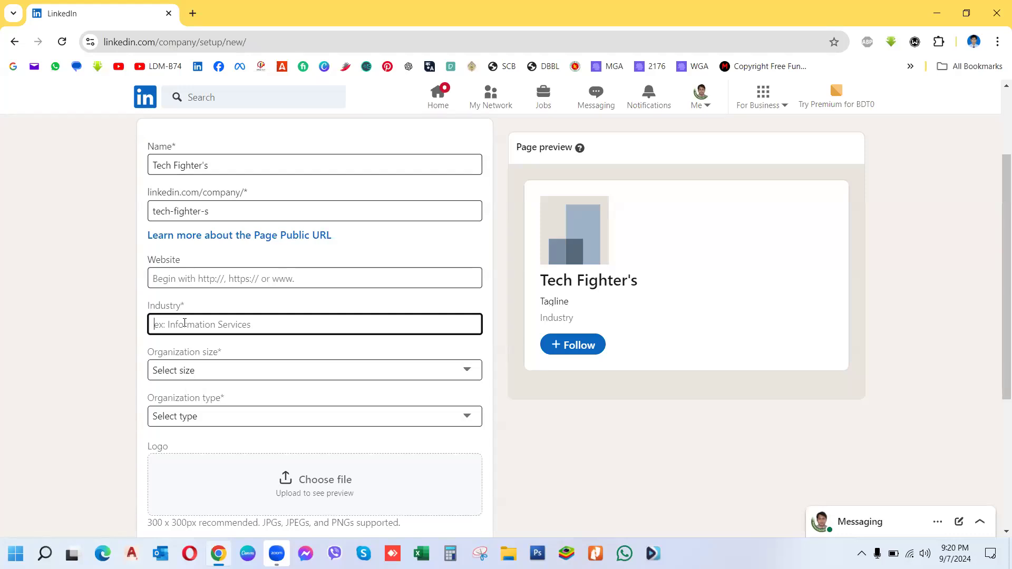
type("Food")
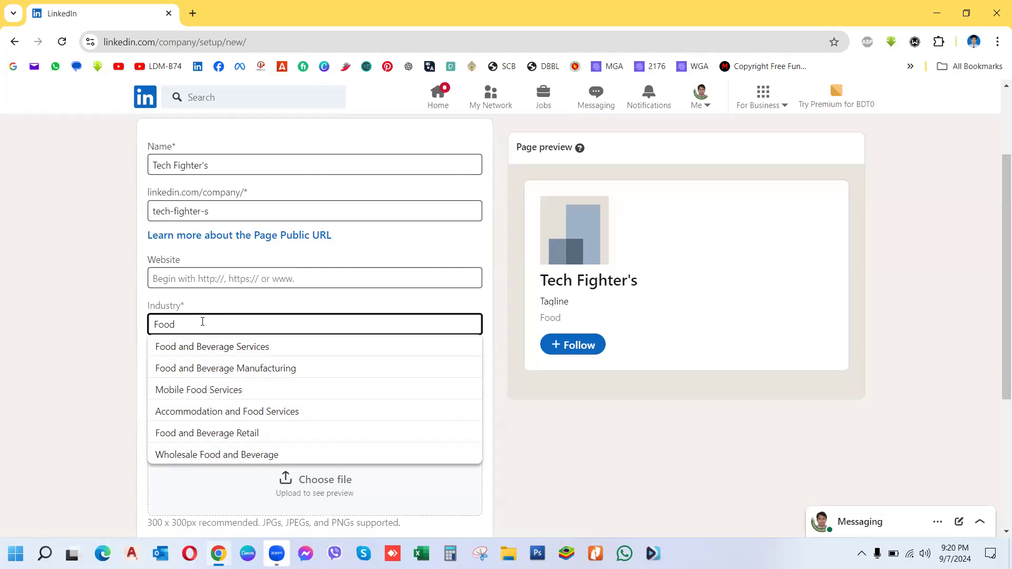
key("BackSpace")
key("BackSpace")
key("BackSpace")
type("Fa")
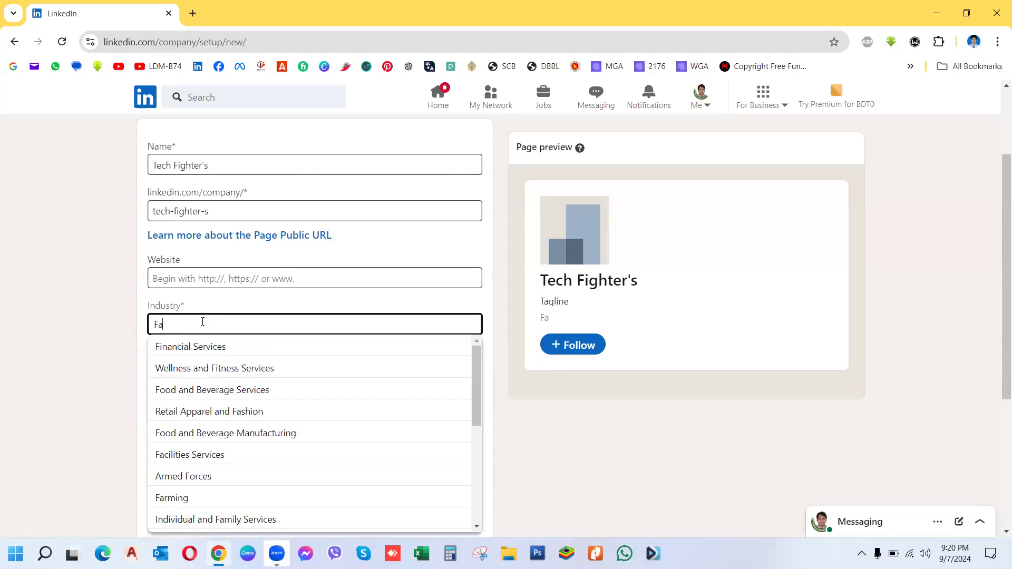
type("shoin")
key("BackSpace")
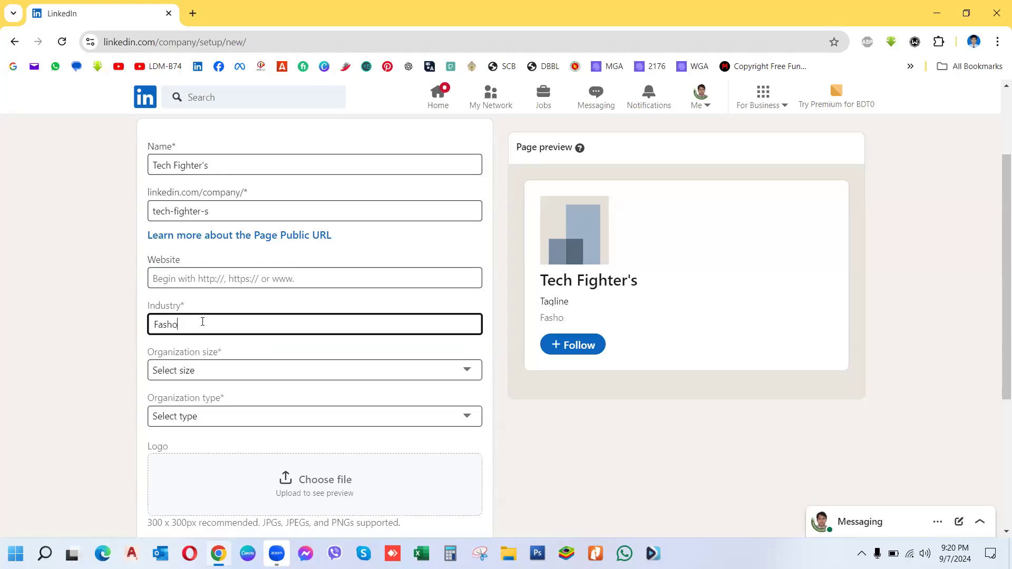
type("n")
key("BackSpace")
type("i")
key("BackSpace")
key("BackSpace")
key("BackSpace")
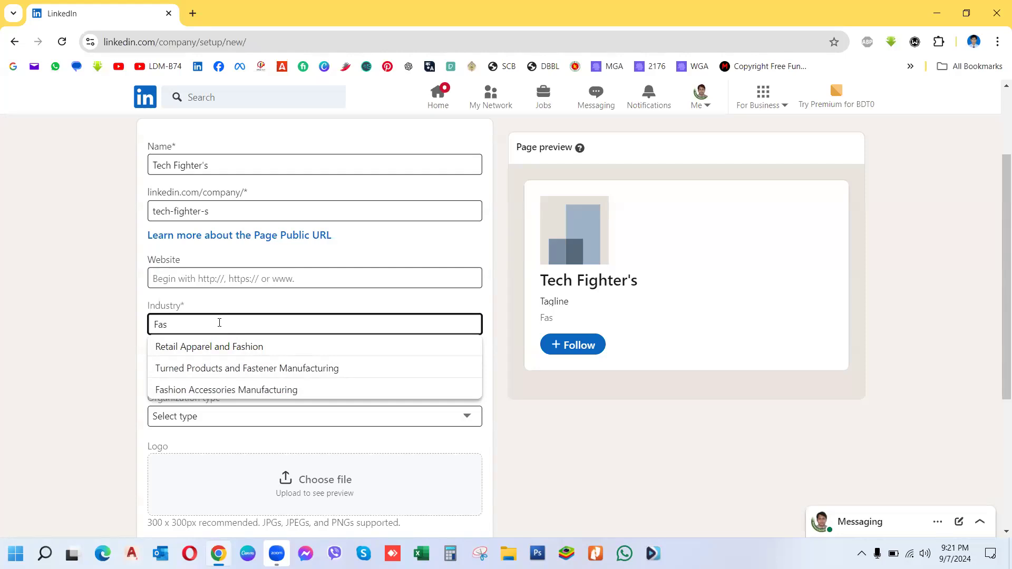
key("BackSpace")
key("BackSpace")
key("BackSpace")
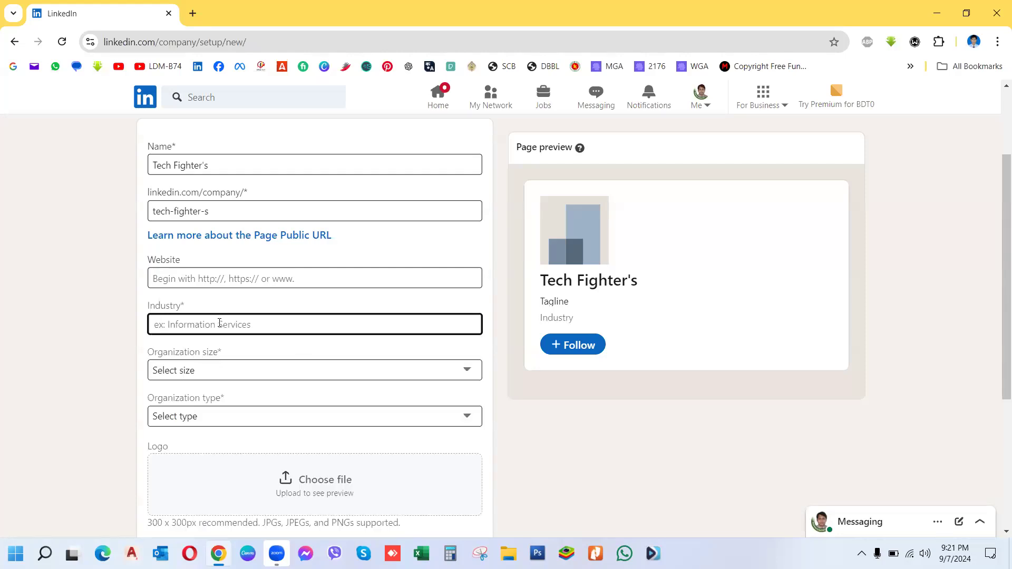
Step: Search 'Tech' and choose Technology, Information and Internet as the industry
type("Tch")
key("BackSpace")
key("BackSpace")
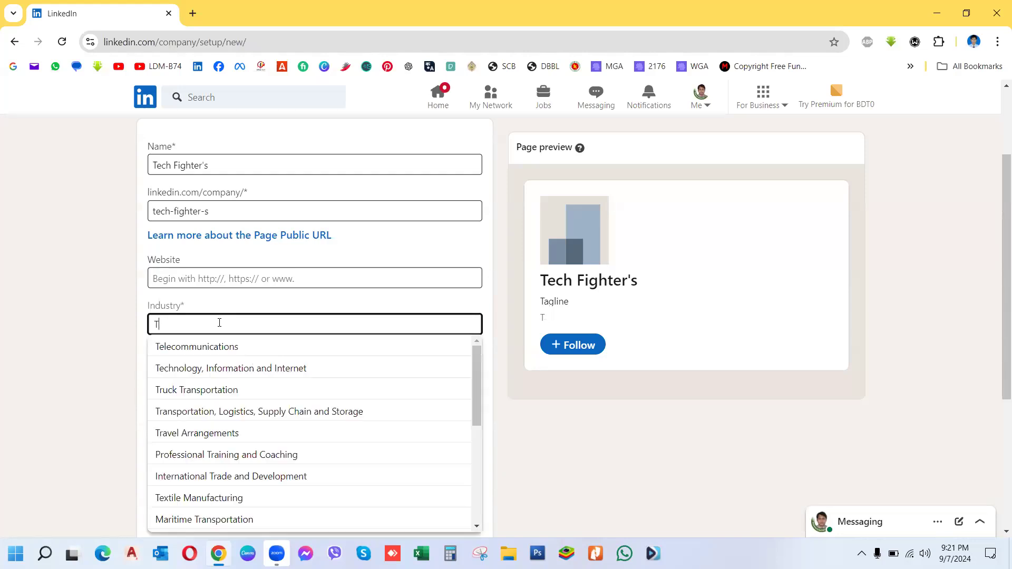
type("ech")
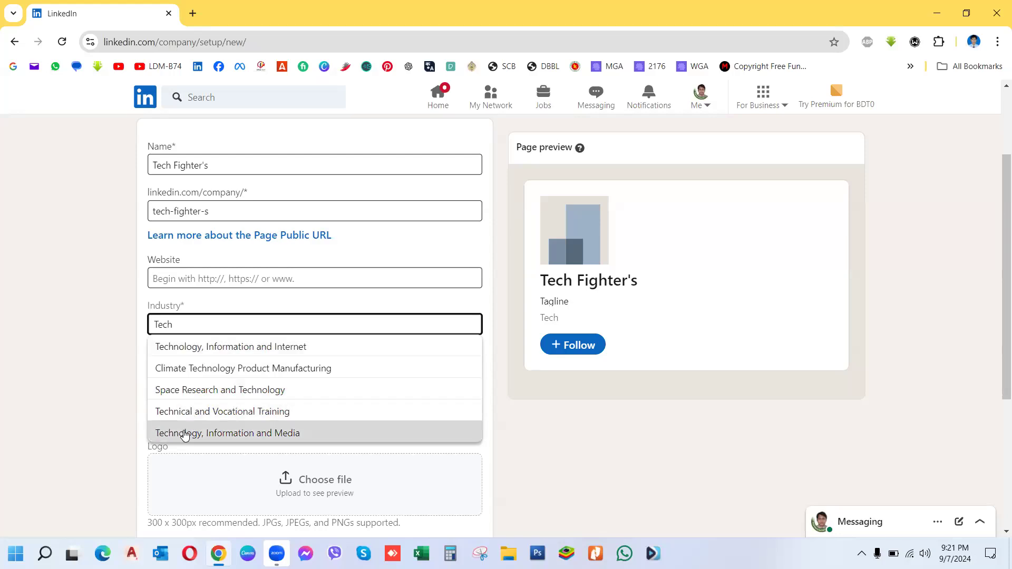
left_click(203, 348)
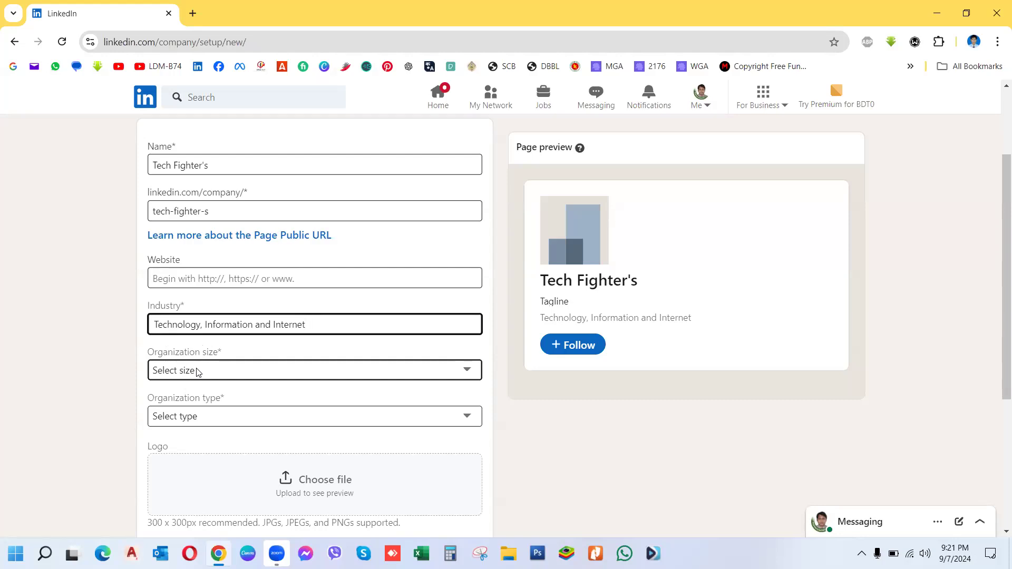
Step: Set organization size to 2–10 employees and organization type to Self-employed
left_click(198, 372)
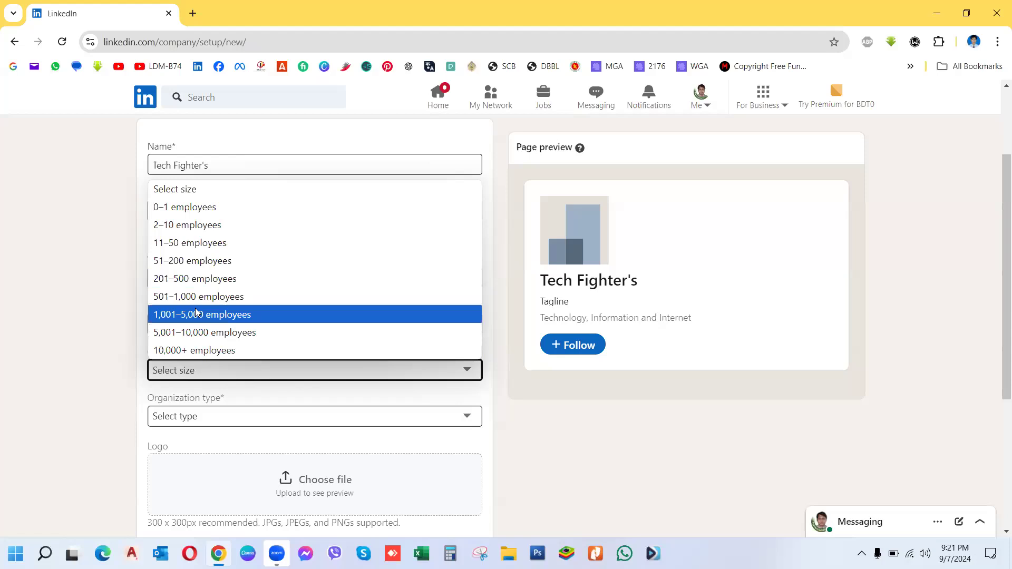
left_click(196, 228)
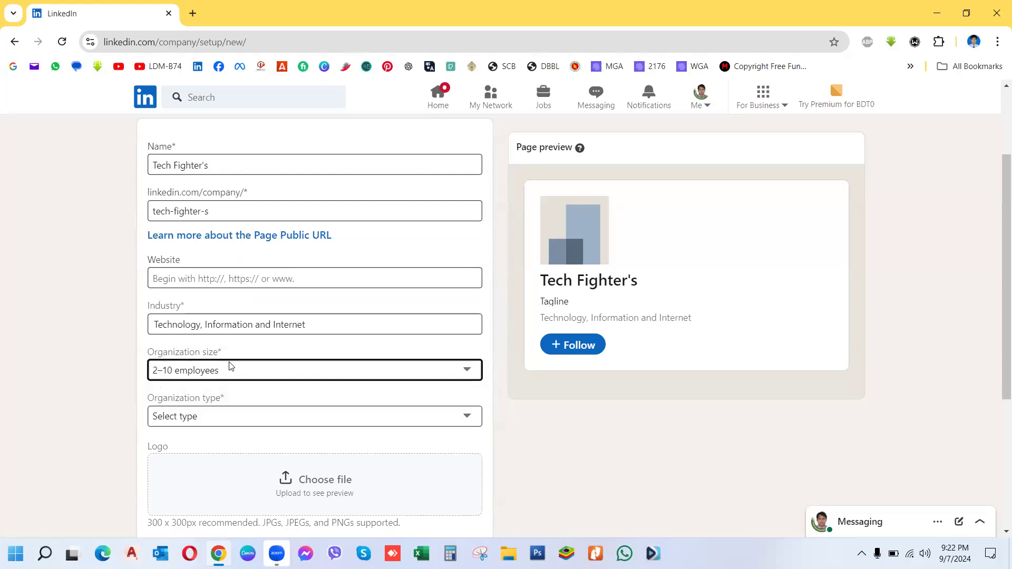
left_click(216, 419)
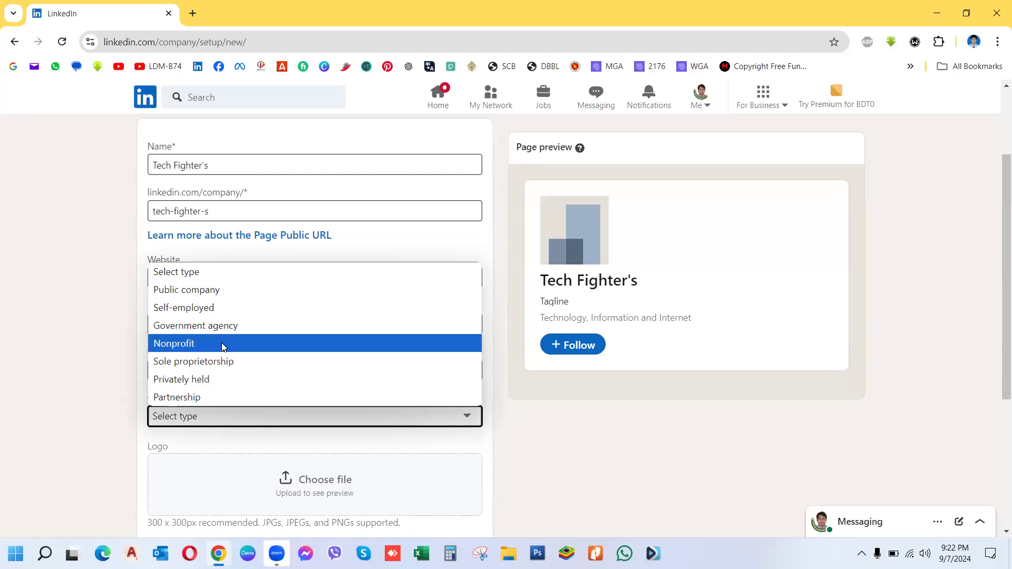
left_click(230, 312)
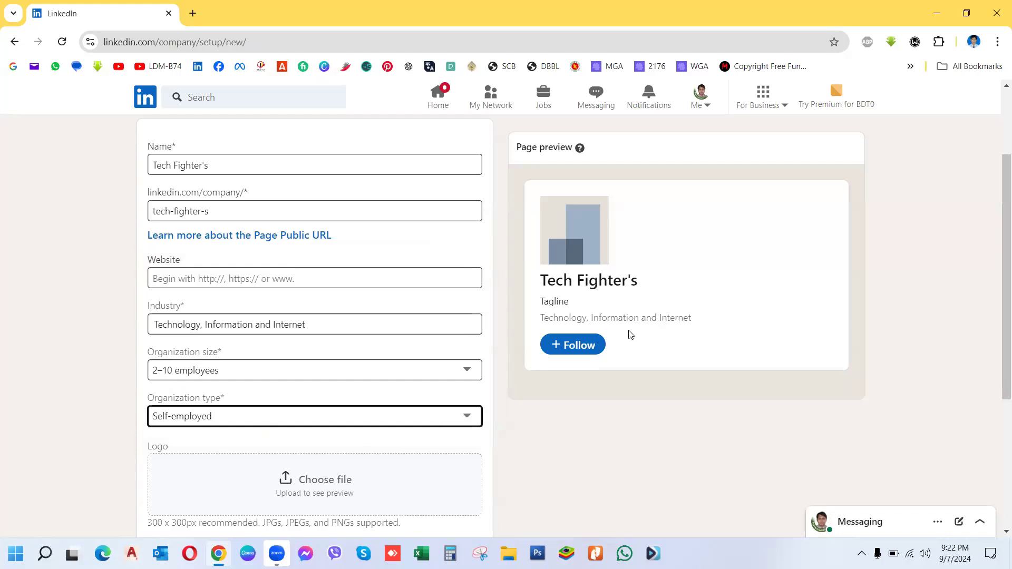
Step: Scroll down to the tagline field, then open a new Google tab beside LinkedIn
left_click_drag(997, 319, 996, 380)
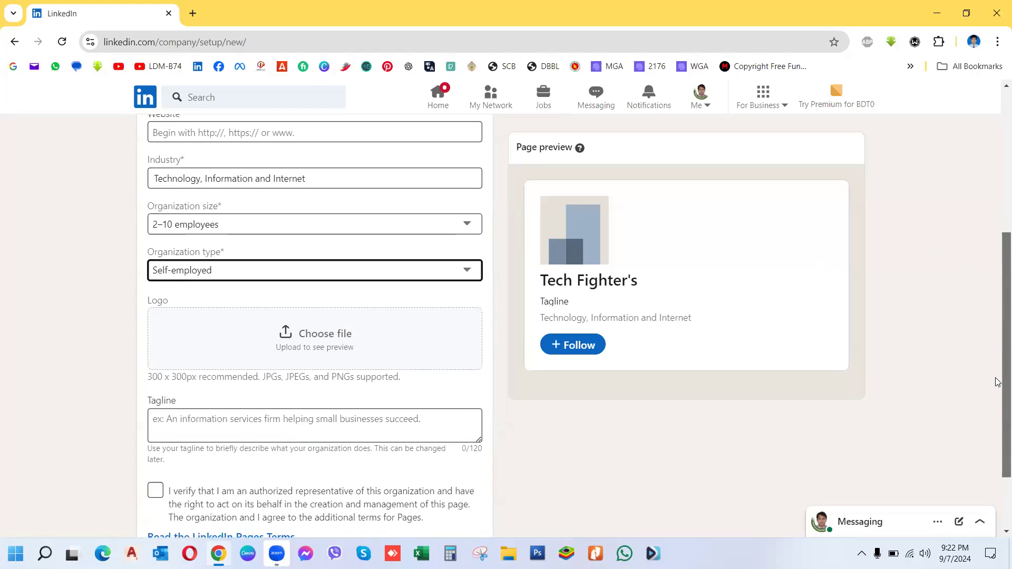
left_click(158, 419)
left_click(155, 381)
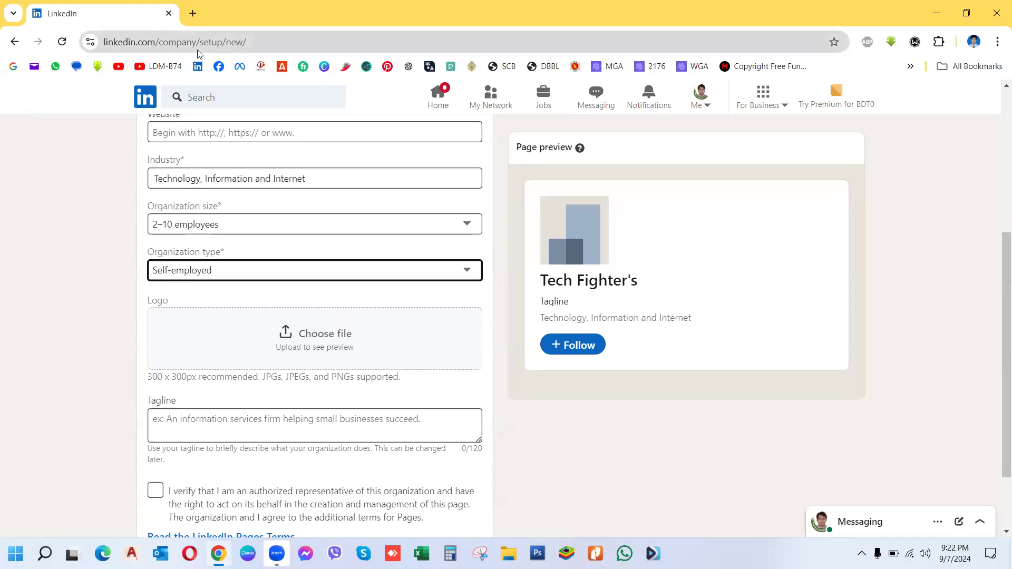
left_click(191, 14)
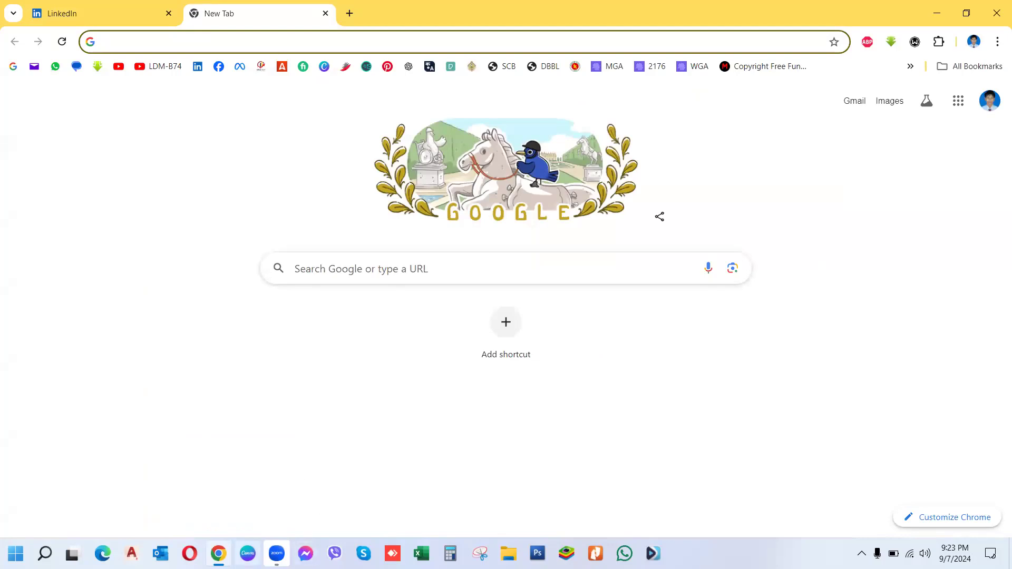
Step: Switch to the Canva app showing the Product Design Hair Gel design
left_click(247, 554)
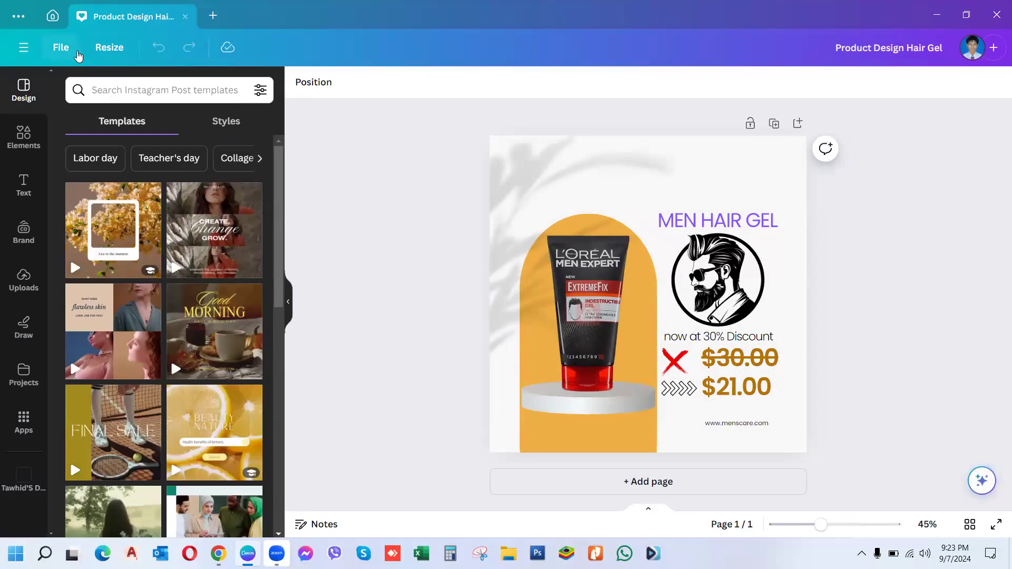
Step: Add a blank page 2 to the Hair Gel design, then return to Canva Home
left_click(110, 48)
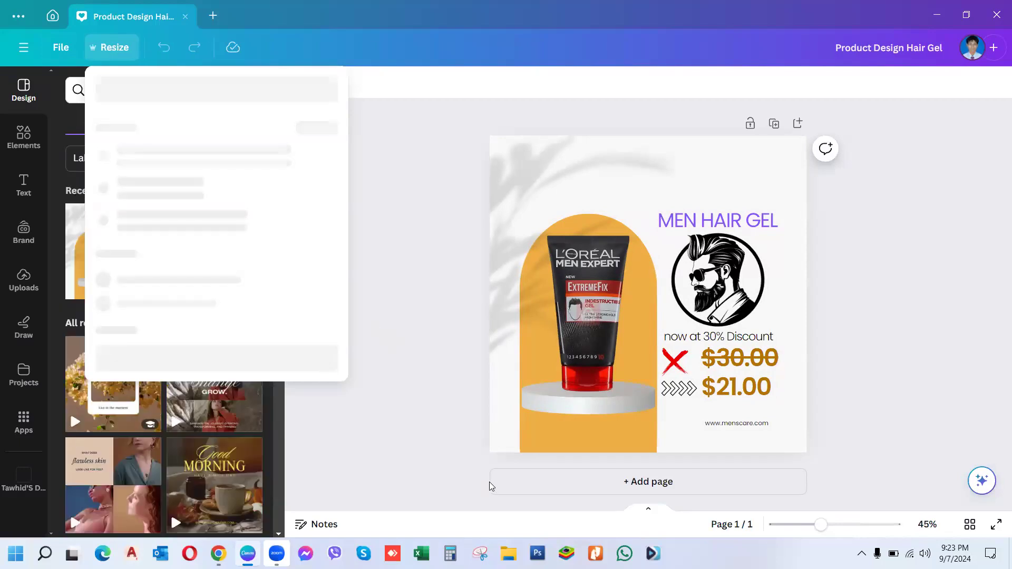
left_click(534, 492)
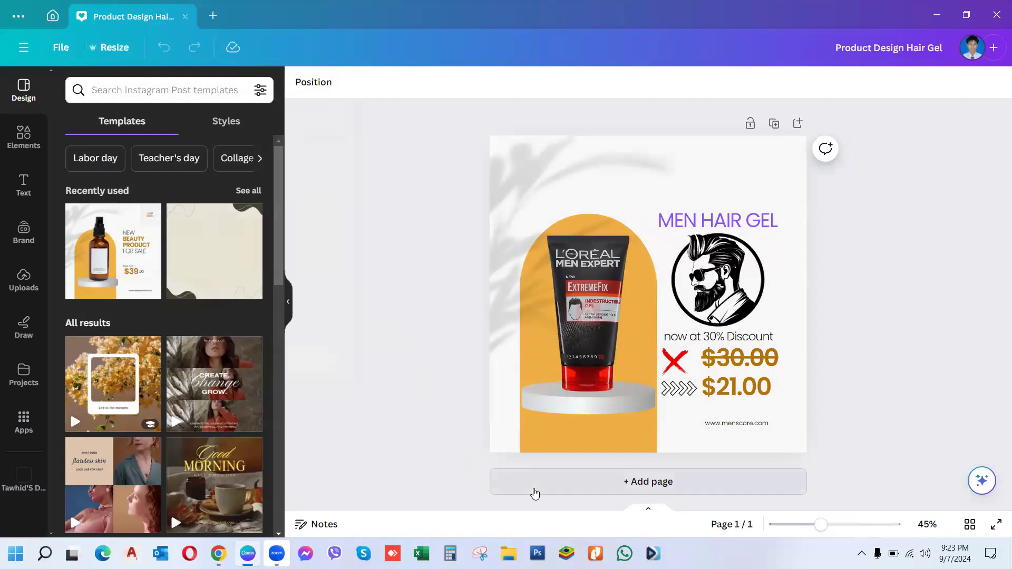
left_click(557, 488)
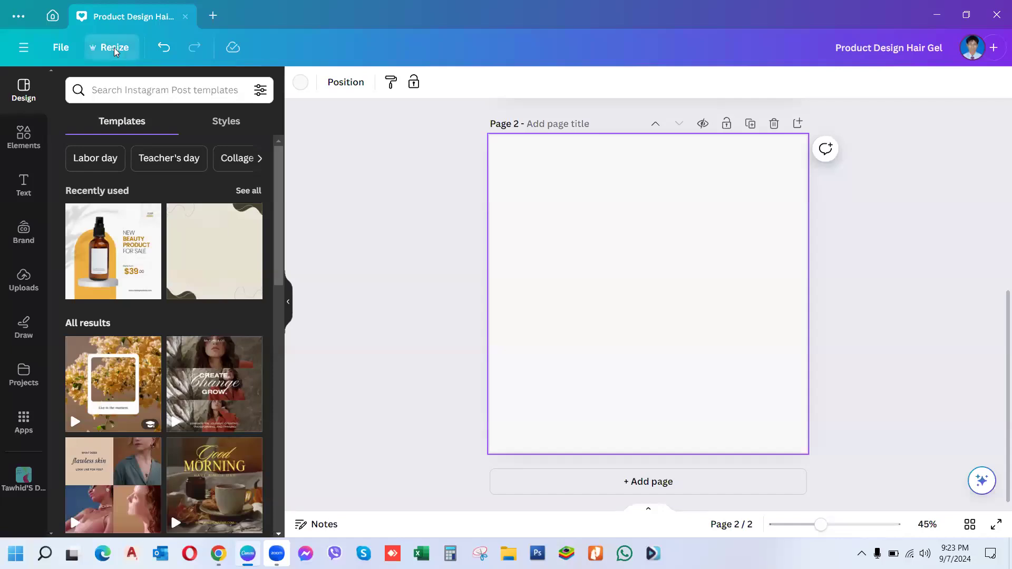
left_click(22, 51)
left_click(52, 16)
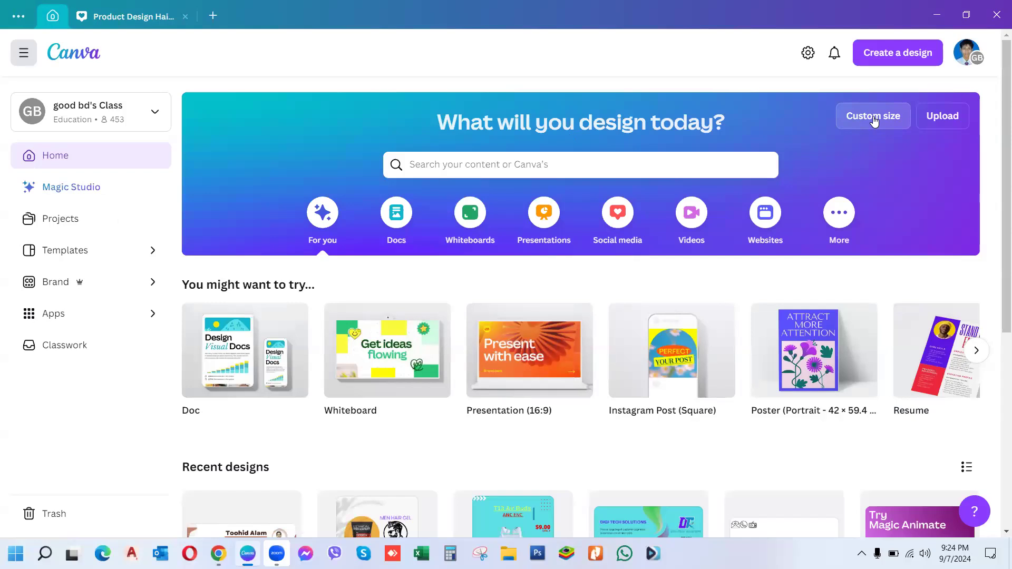
Step: Create a blank custom design of width 300 px and height 300 px
left_click(874, 121)
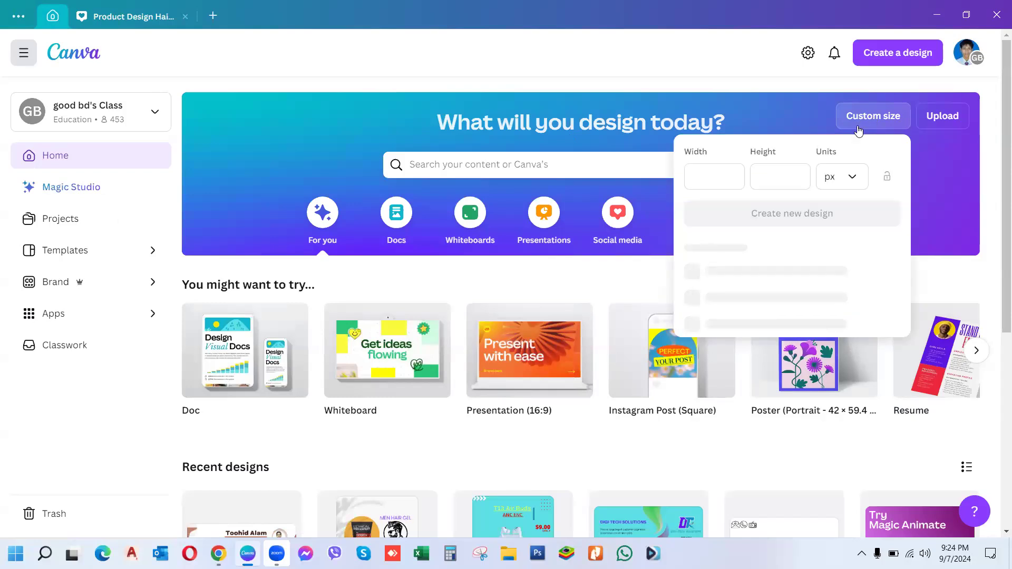
left_click(712, 174)
type("300")
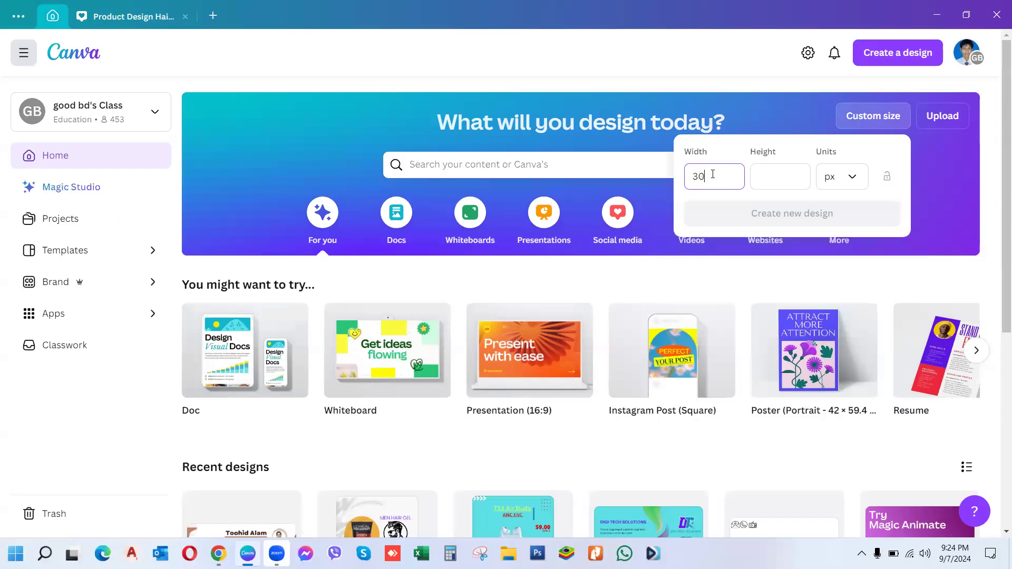
left_click(792, 175)
type("300")
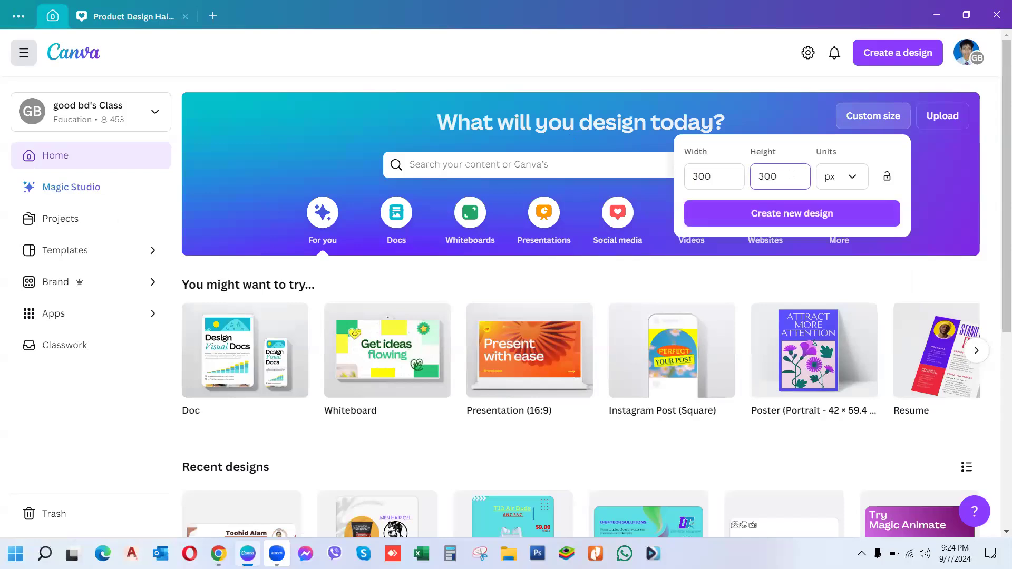
left_click(782, 216)
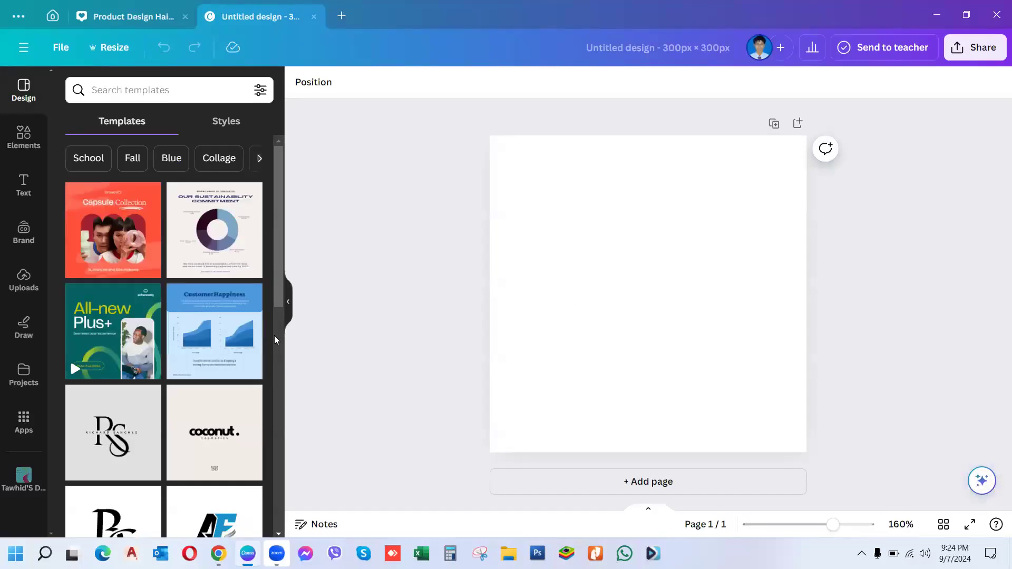
Step: Search 'tech' and apply the HighTech template from the Tech Company Logo results
left_click(164, 93)
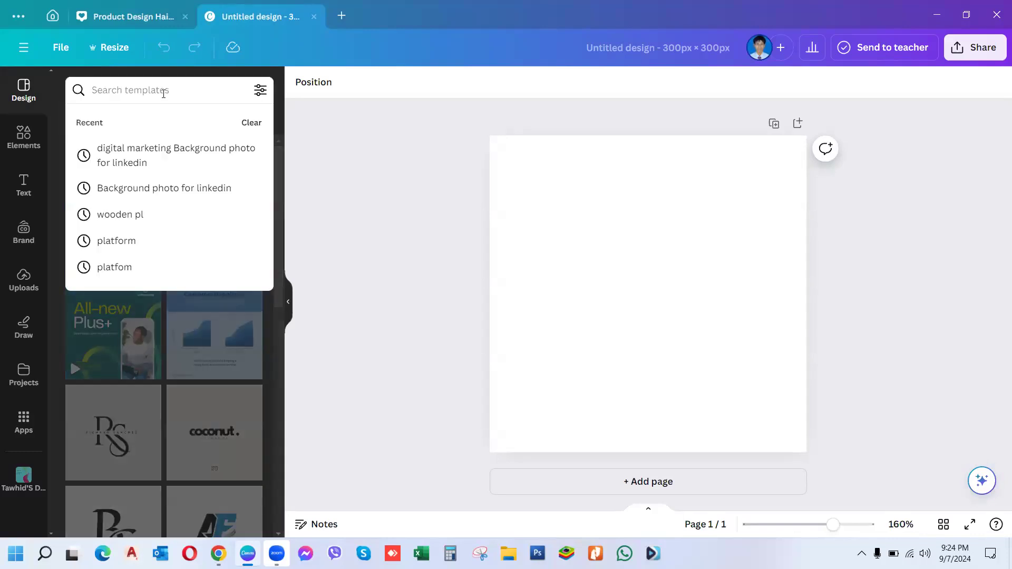
type("tech")
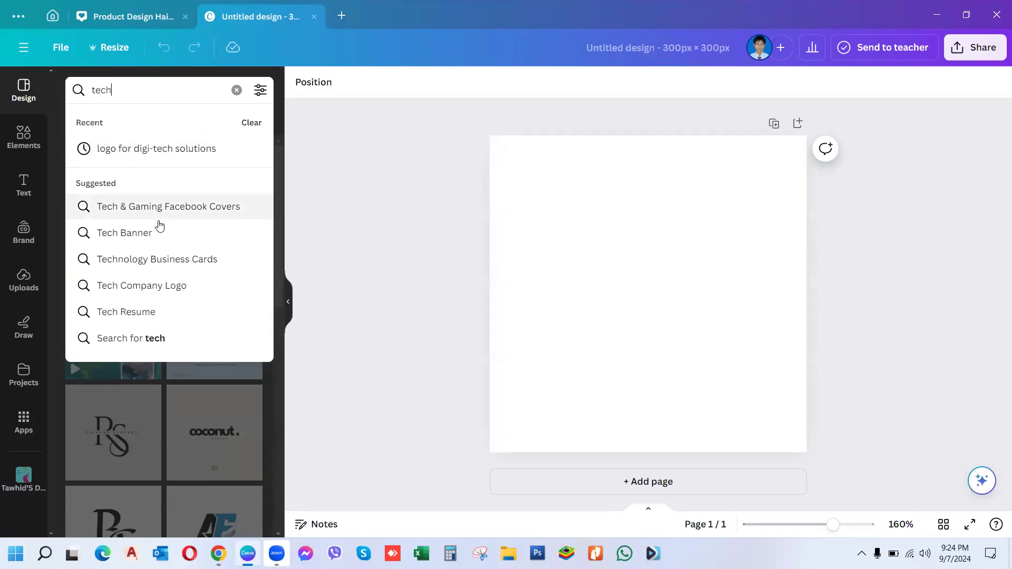
left_click(131, 287)
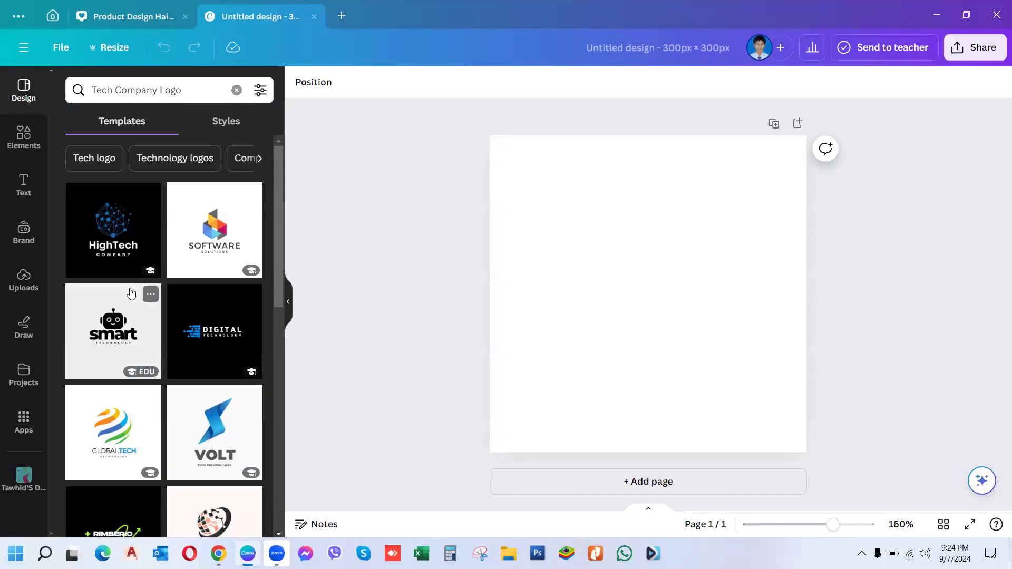
left_click(95, 257)
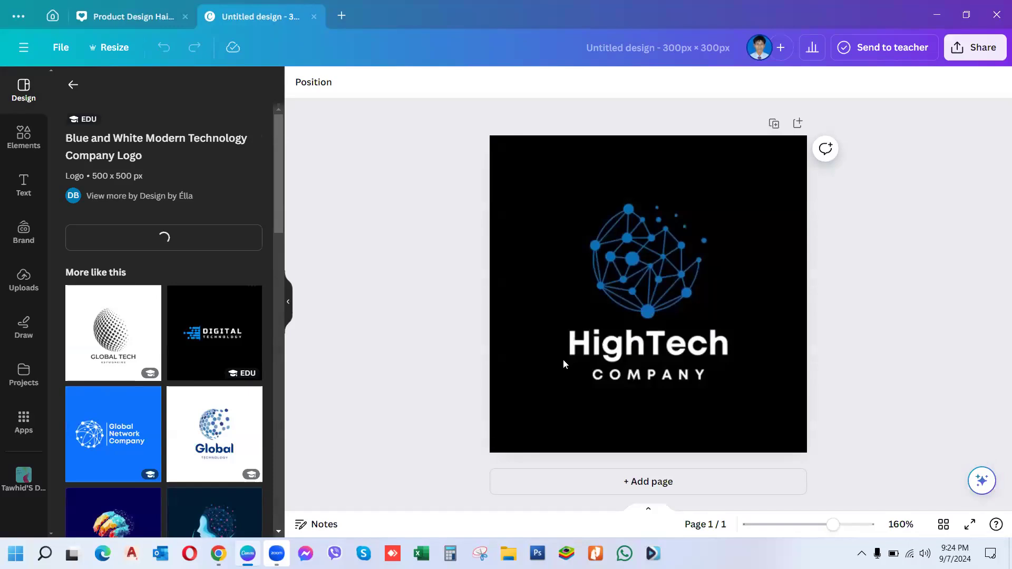
Step: Change the HighTech heading to 'Tech Fighter's' on one line, centred above COMPANY
left_click(728, 348)
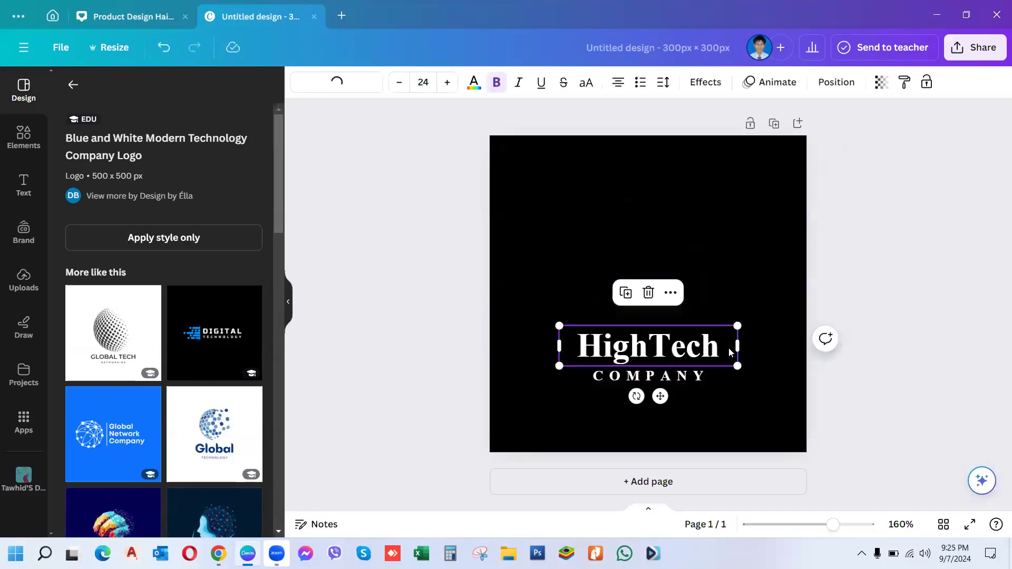
double_click(725, 351)
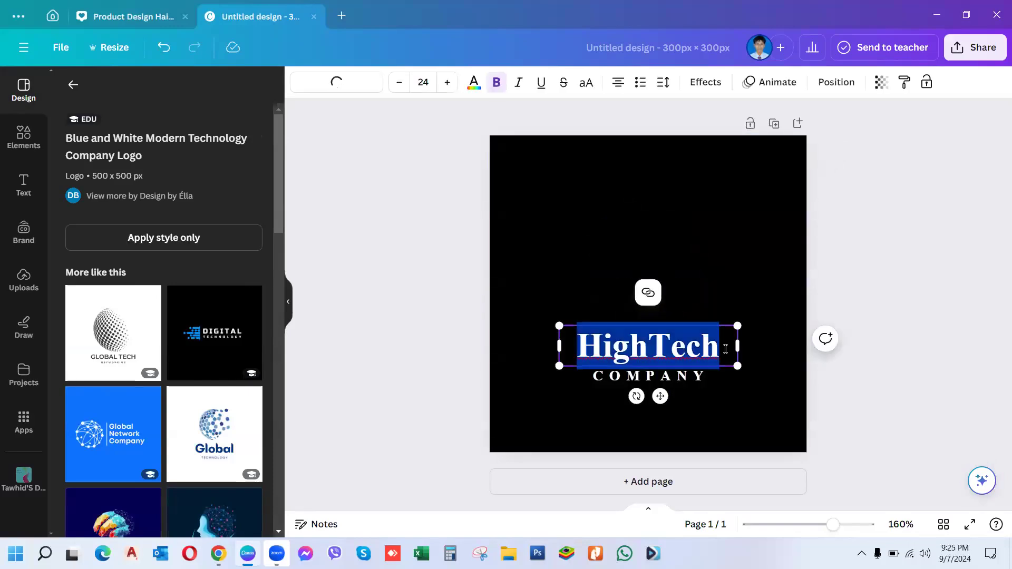
key("BackSpace")
type("Te")
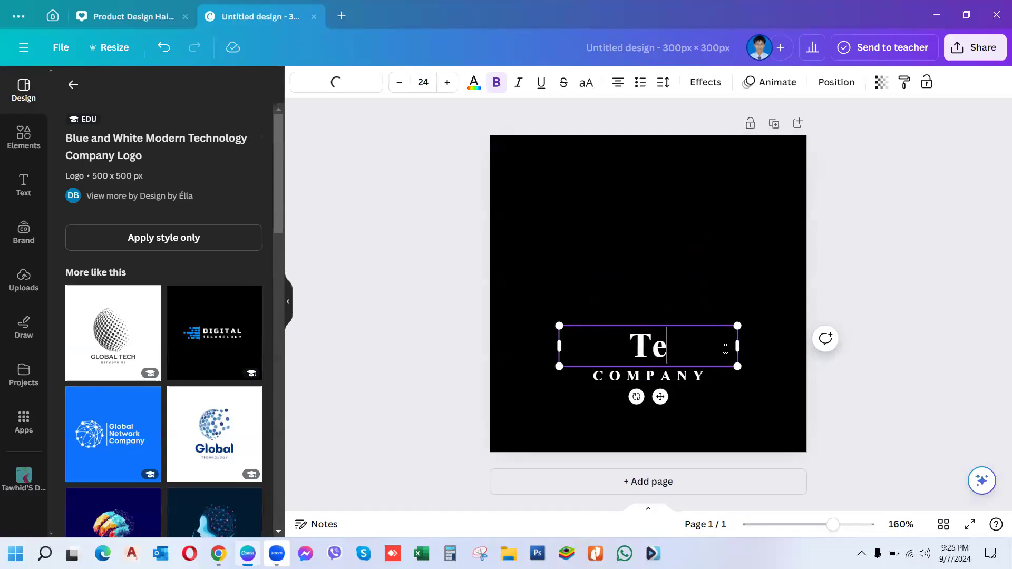
type("ch")
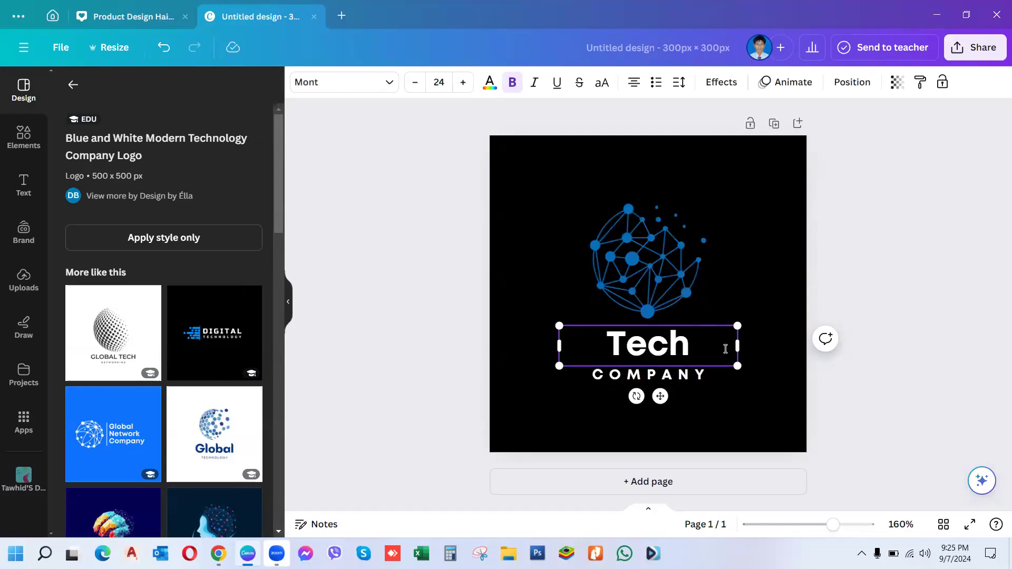
type(" Fi")
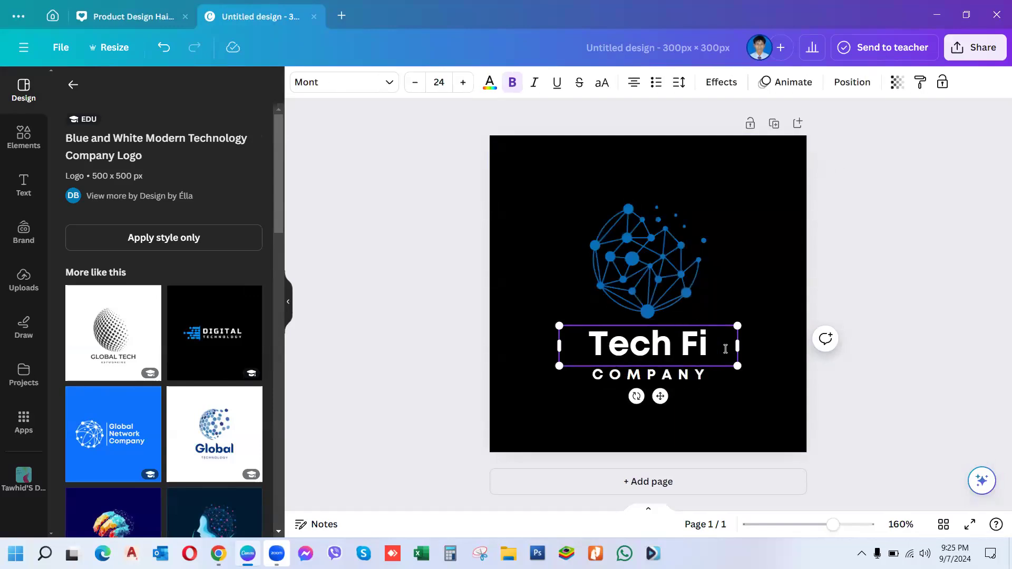
type("ghter's")
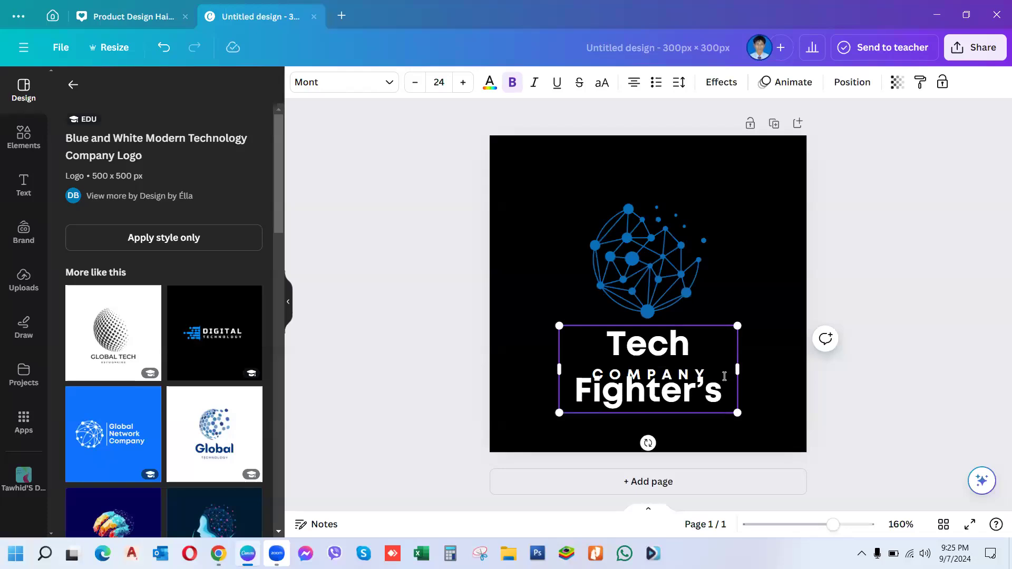
left_click_drag(737, 369, 785, 359)
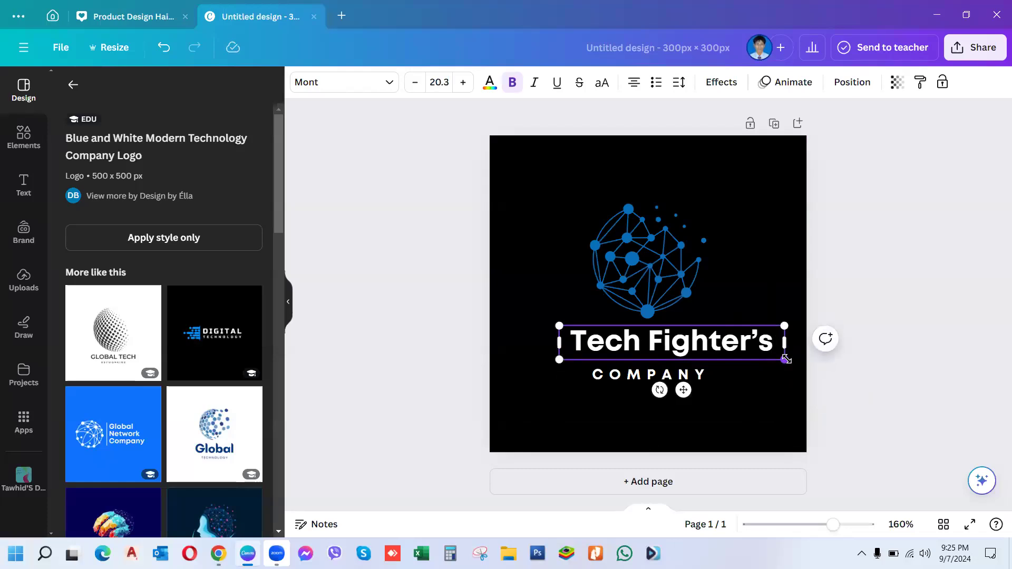
left_click_drag(681, 390, 658, 386)
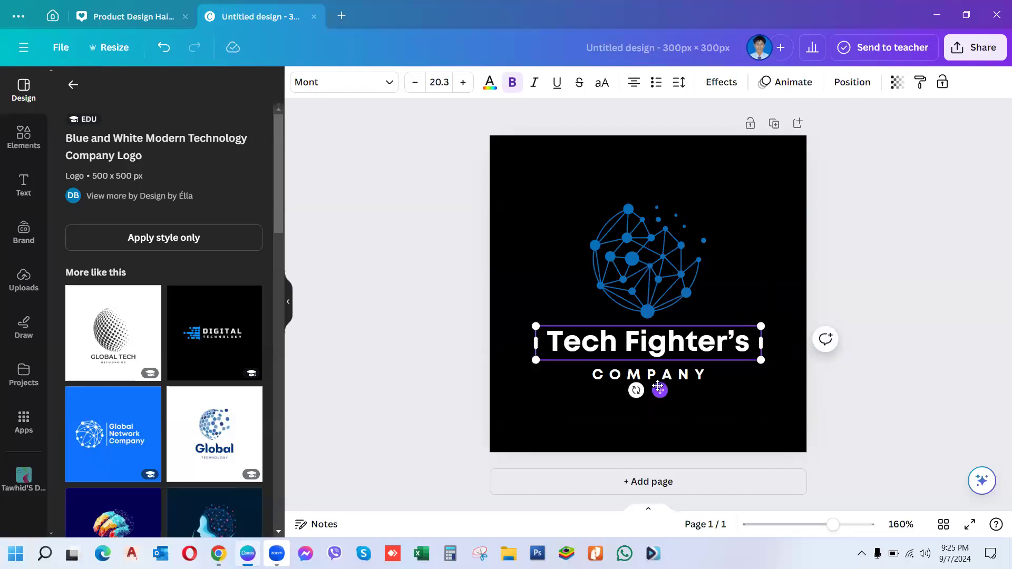
left_click(706, 377)
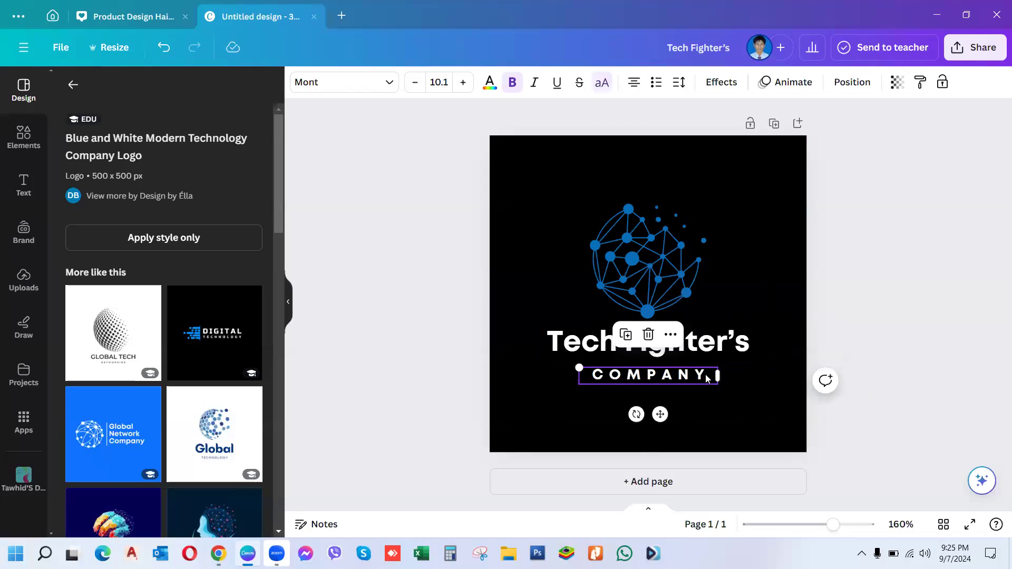
Step: Replace the COMPANY line with 'OUR SKILL YOUR GROWTH'
double_click(707, 377)
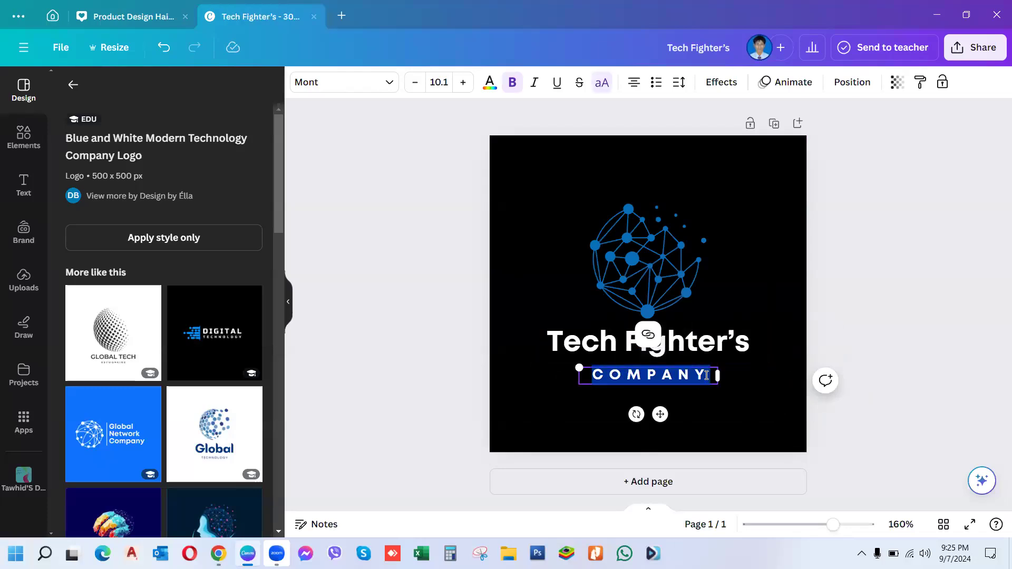
key("BackSpace")
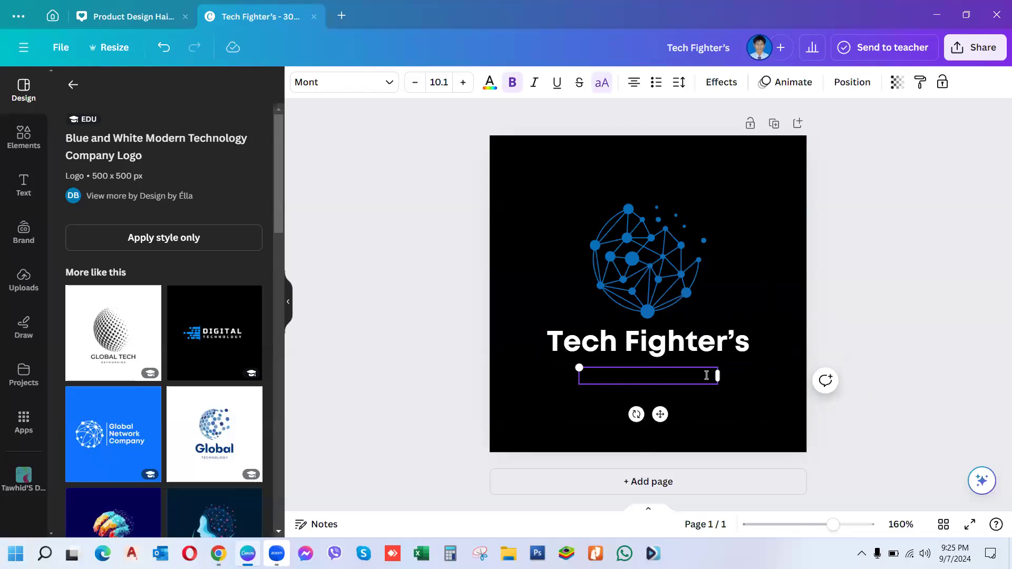
type("OUR SKILL")
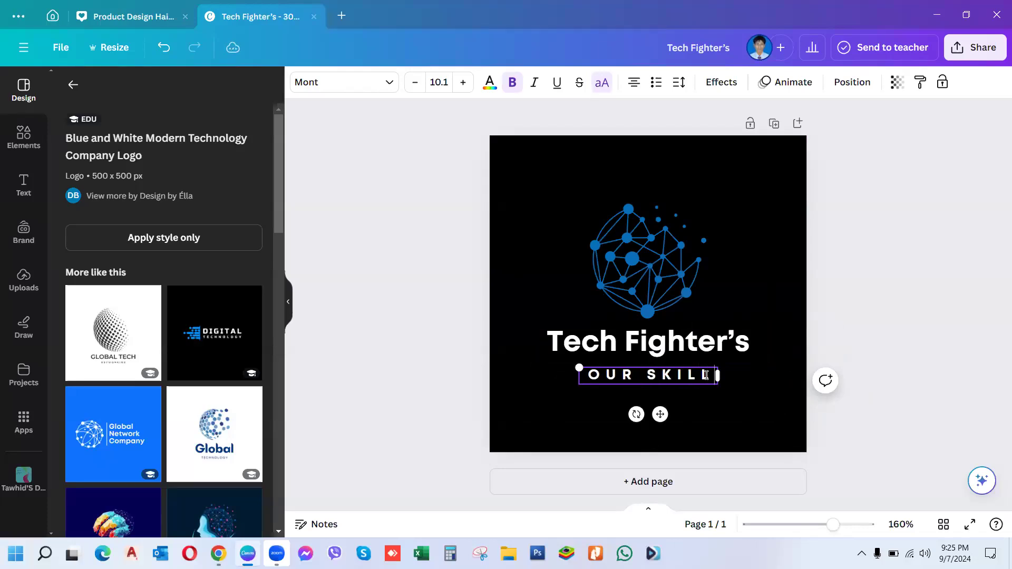
type(" YO")
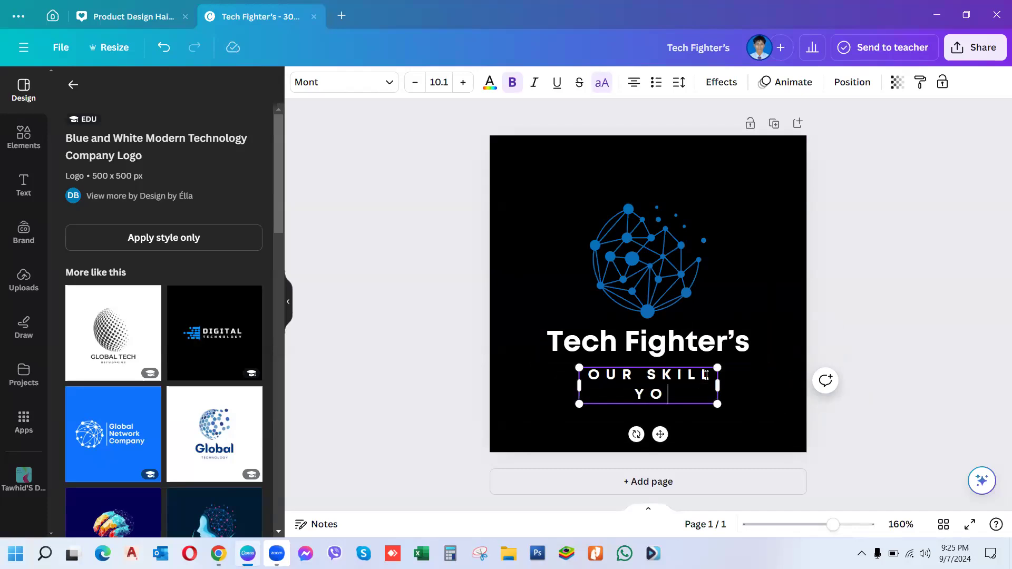
type("UR GROWTH")
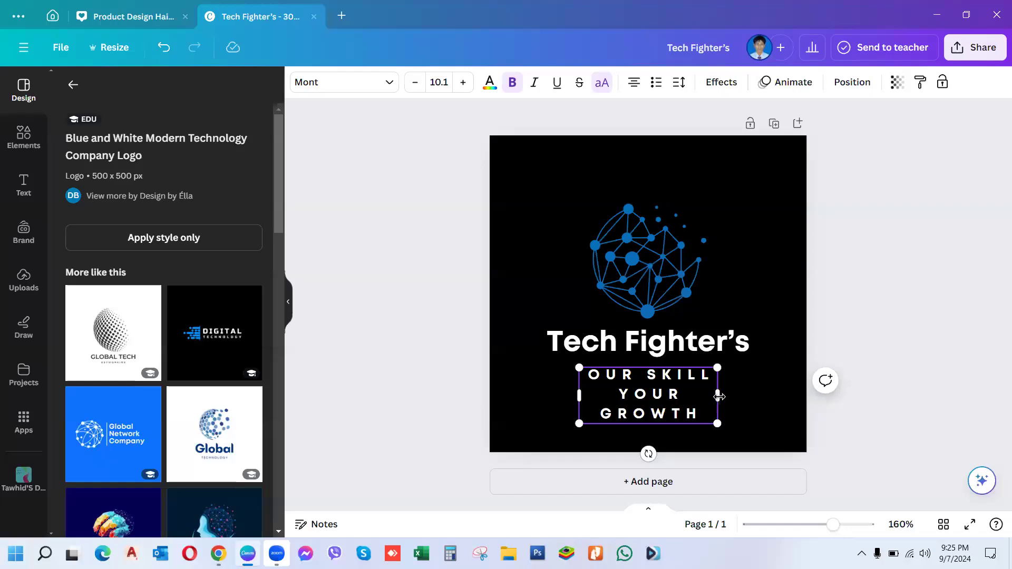
Step: Fit the subtitle on one line and centre it just beneath Tech Fighter's
left_click_drag(723, 395, 854, 378)
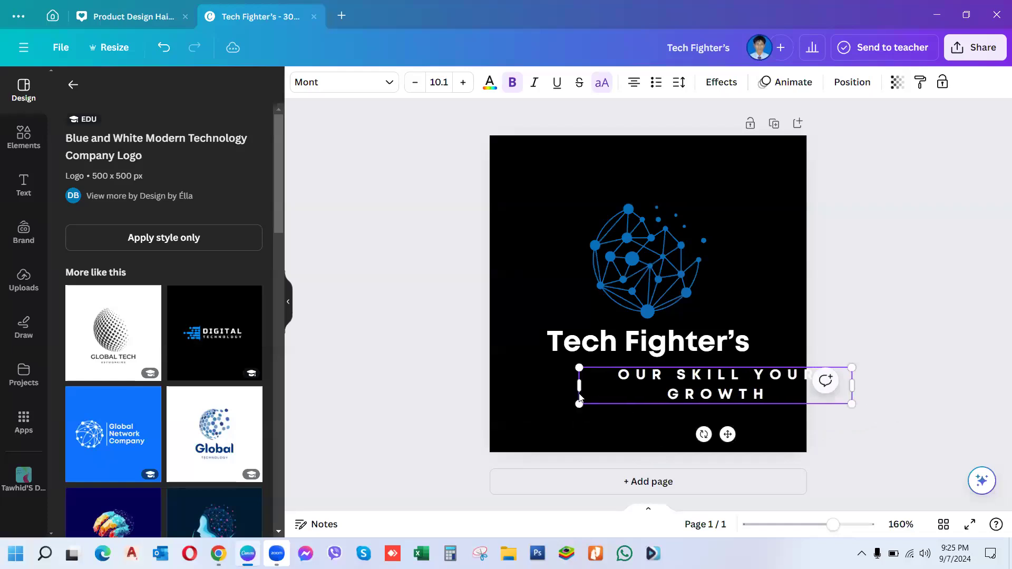
left_click_drag(580, 385, 622, 375)
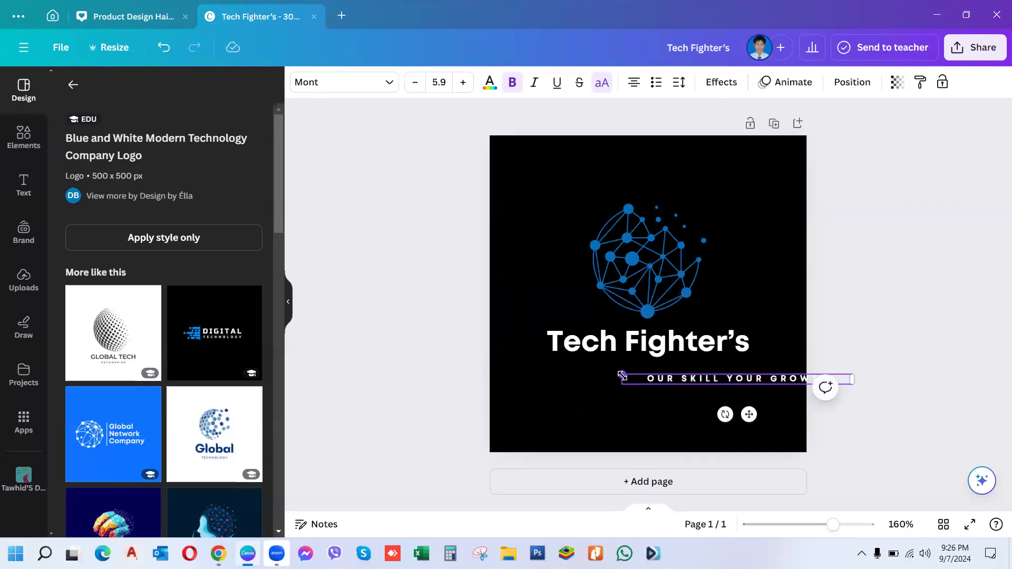
left_click_drag(748, 415, 667, 405)
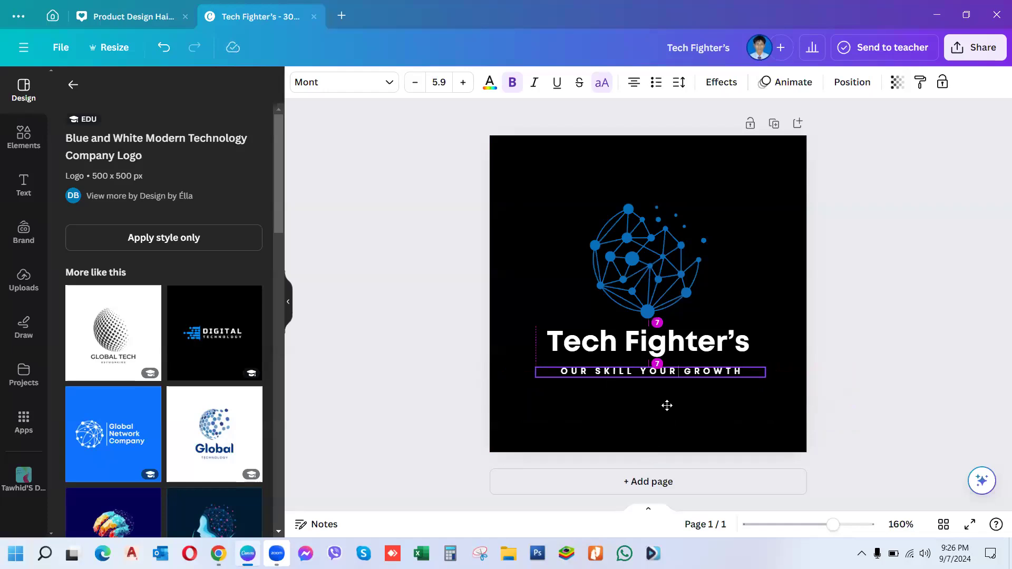
left_click_drag(666, 405, 661, 406)
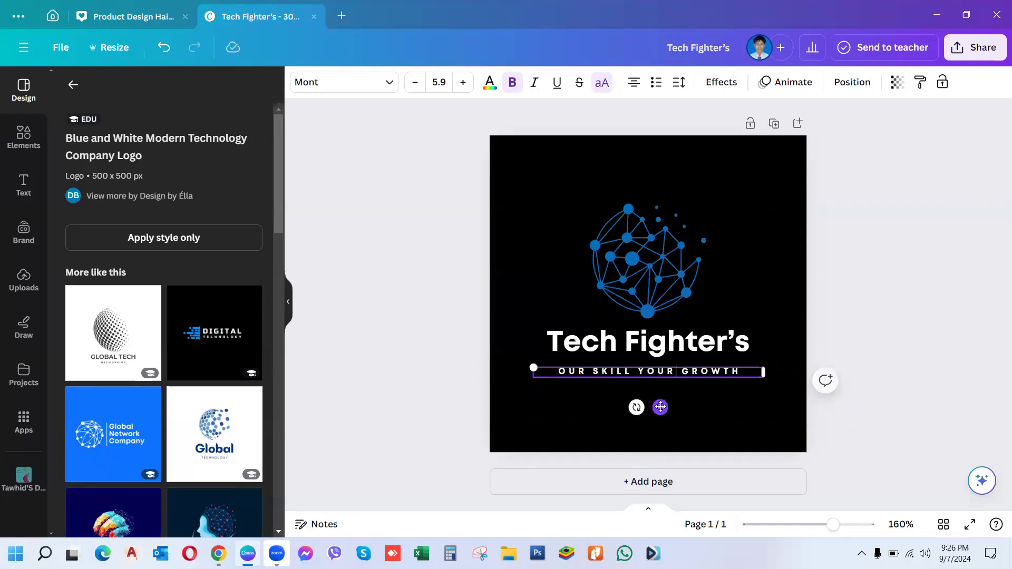
left_click(417, 372)
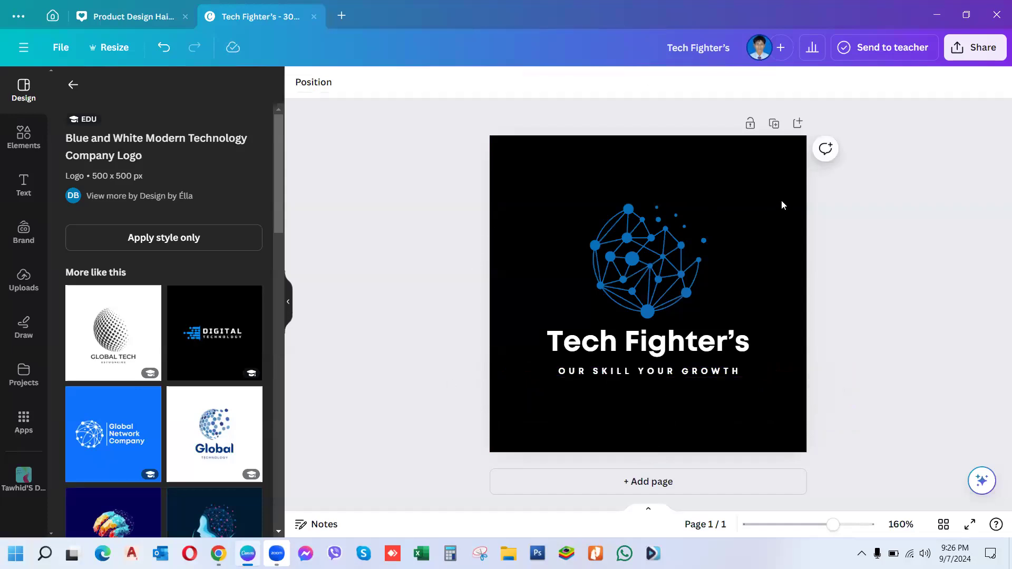
Step: Download the logo as a JPG at quality 100 into Downloads as Tech Fighter's
left_click(975, 52)
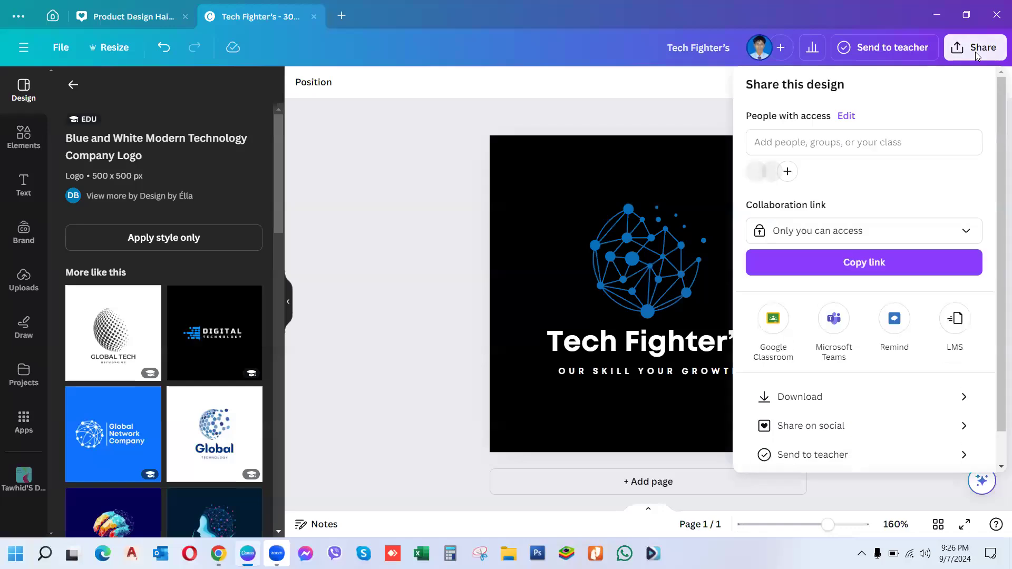
left_click(783, 398)
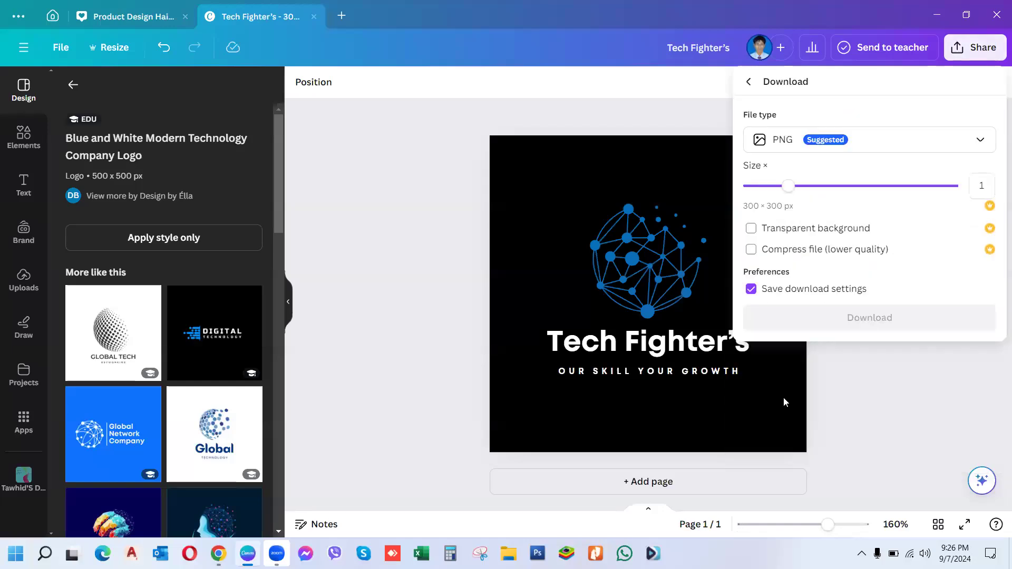
left_click(863, 140)
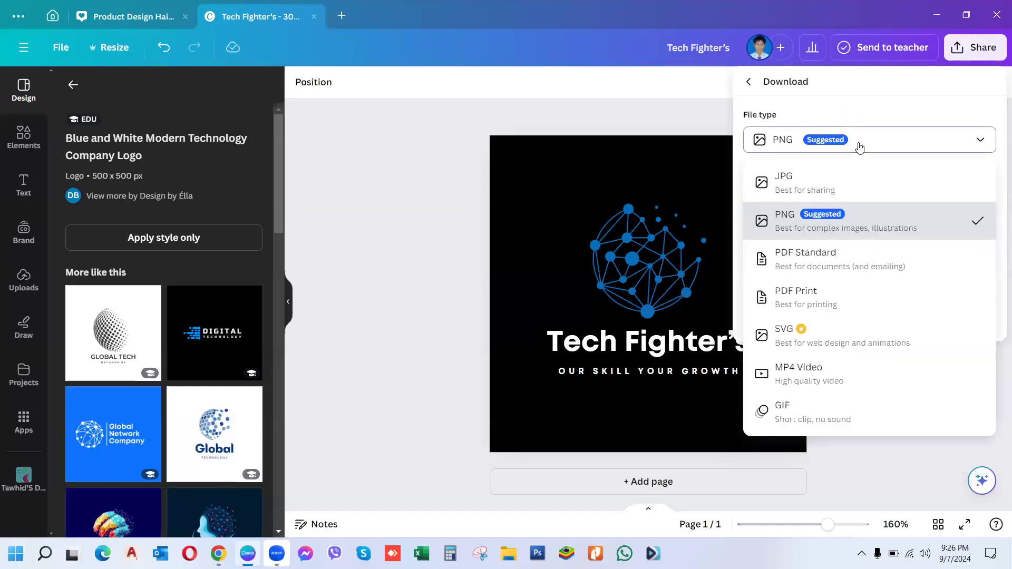
left_click(775, 179)
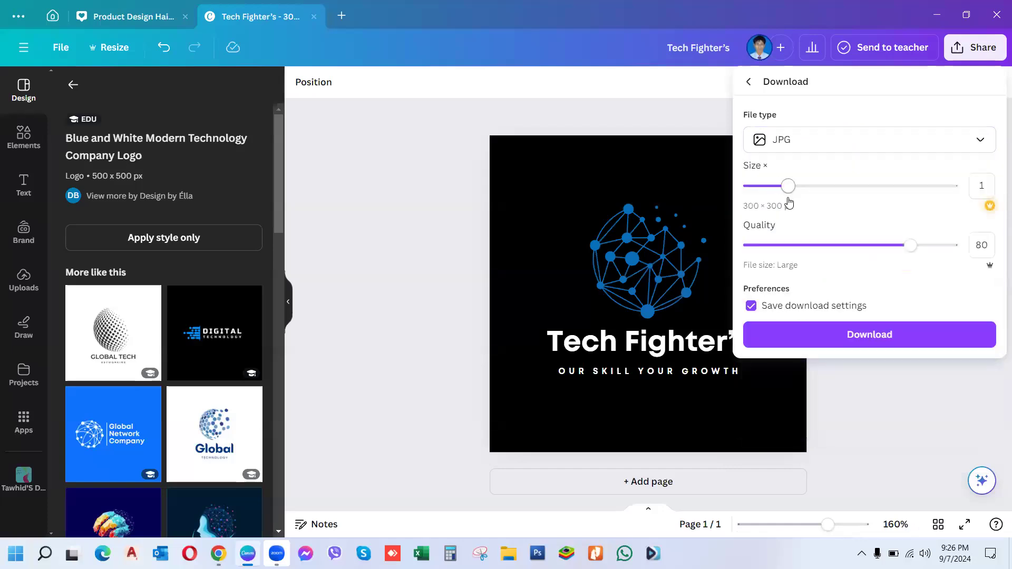
left_click_drag(910, 246, 980, 255)
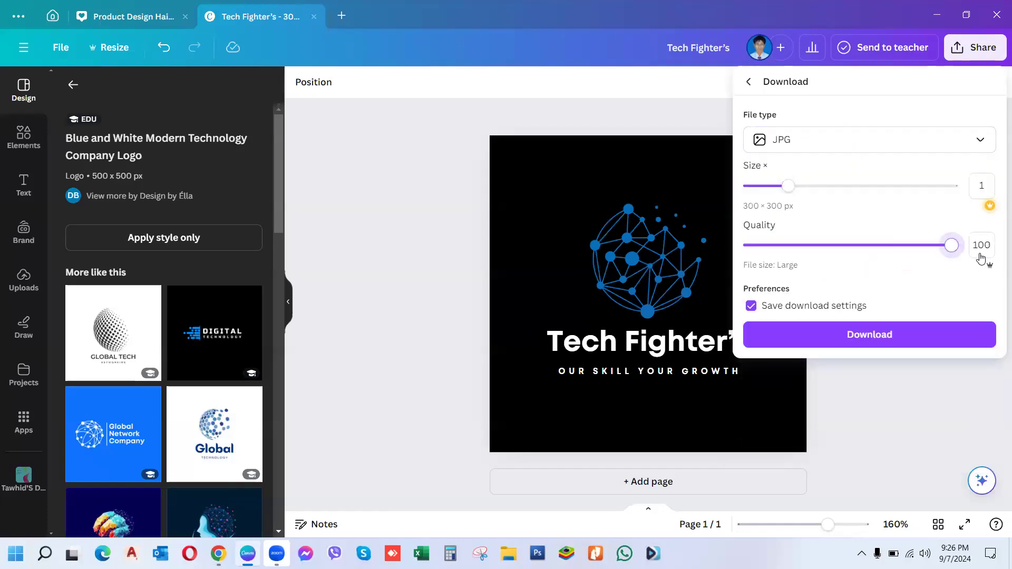
left_click(869, 344)
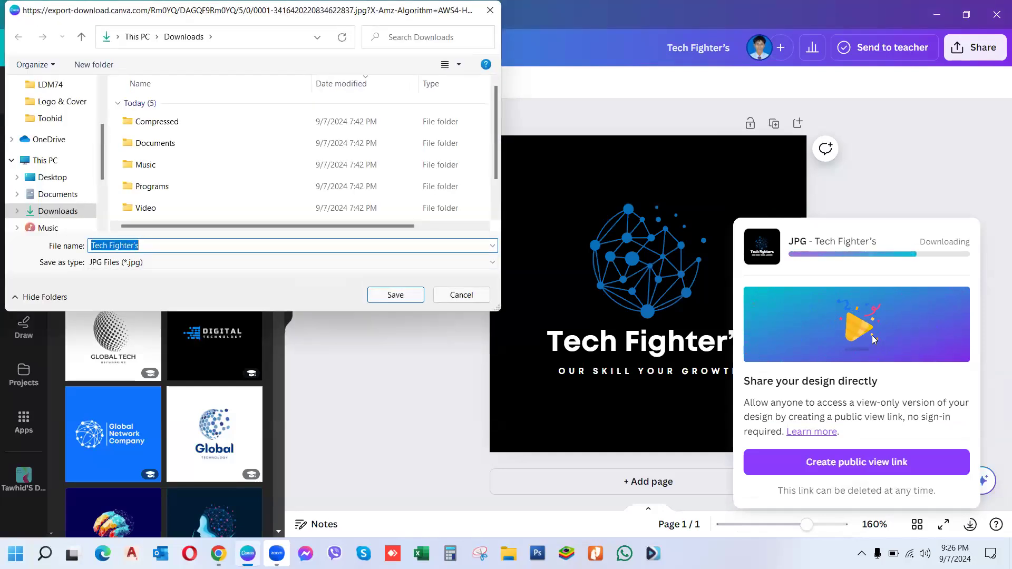
left_click(396, 300)
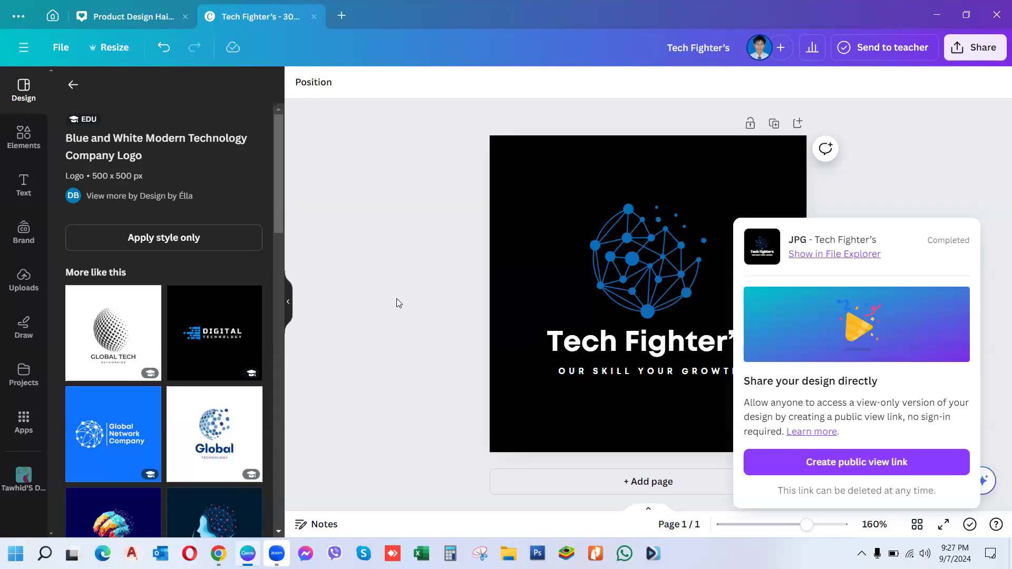
Step: Upload Tech Fighter's.jpg from Downloads as the LinkedIn company page logo
left_click(931, 16)
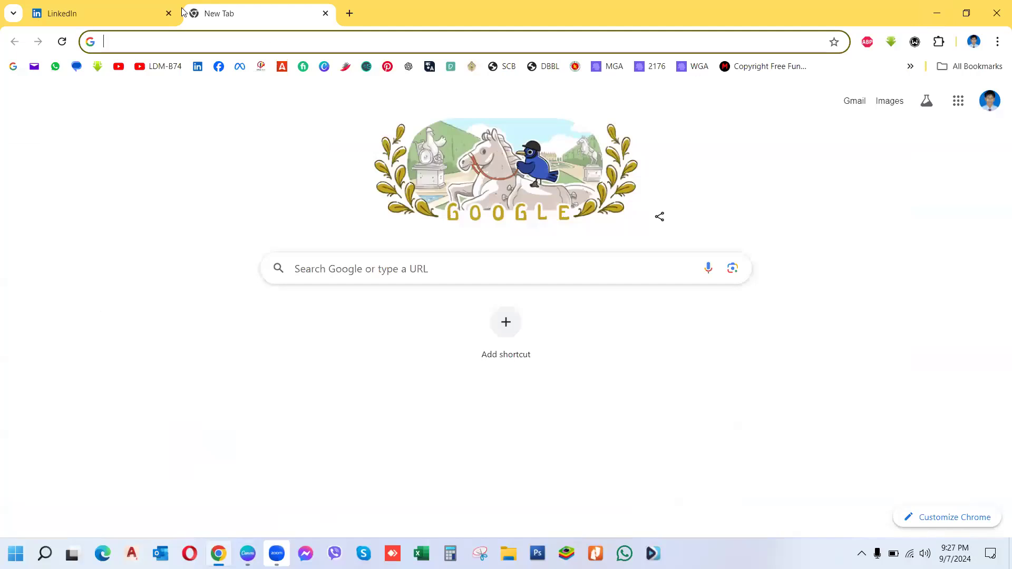
left_click(78, 15)
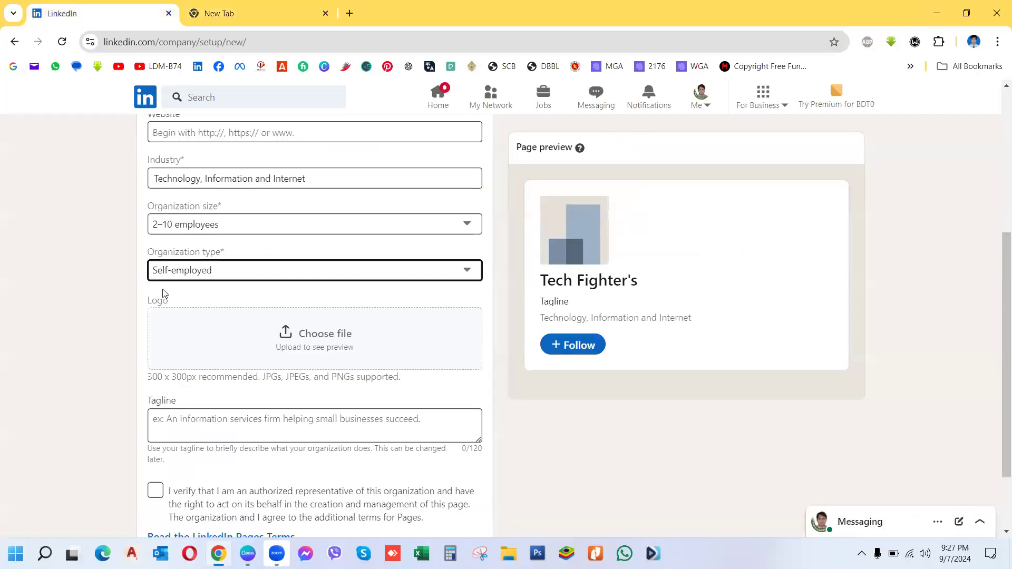
left_click(303, 351)
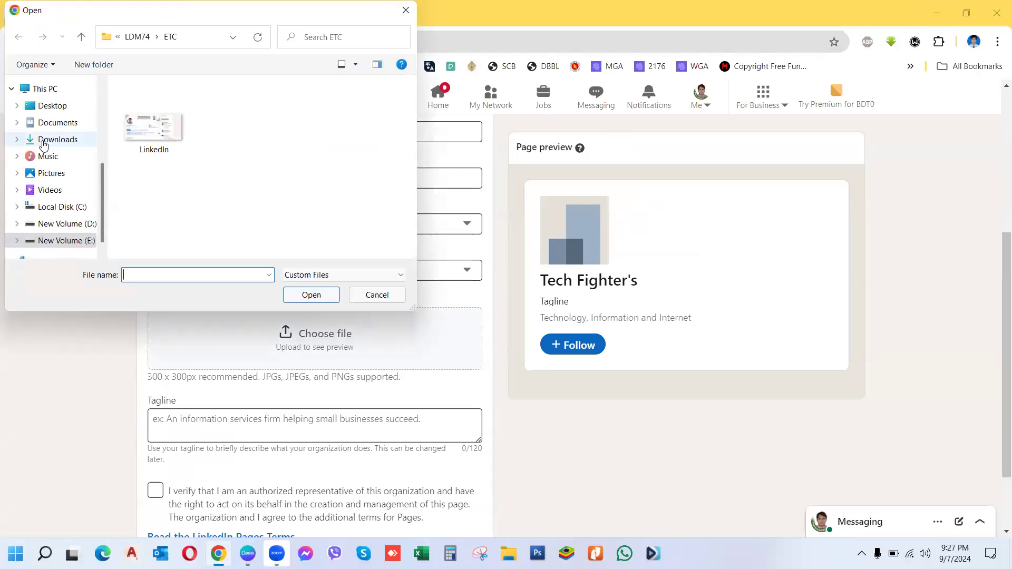
left_click(48, 142)
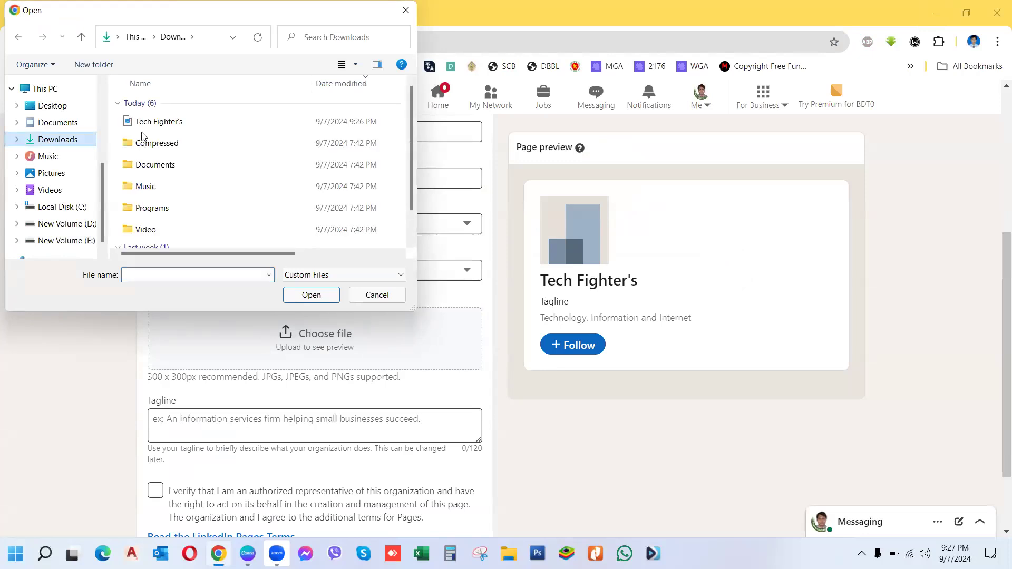
left_click(159, 125)
left_click(295, 296)
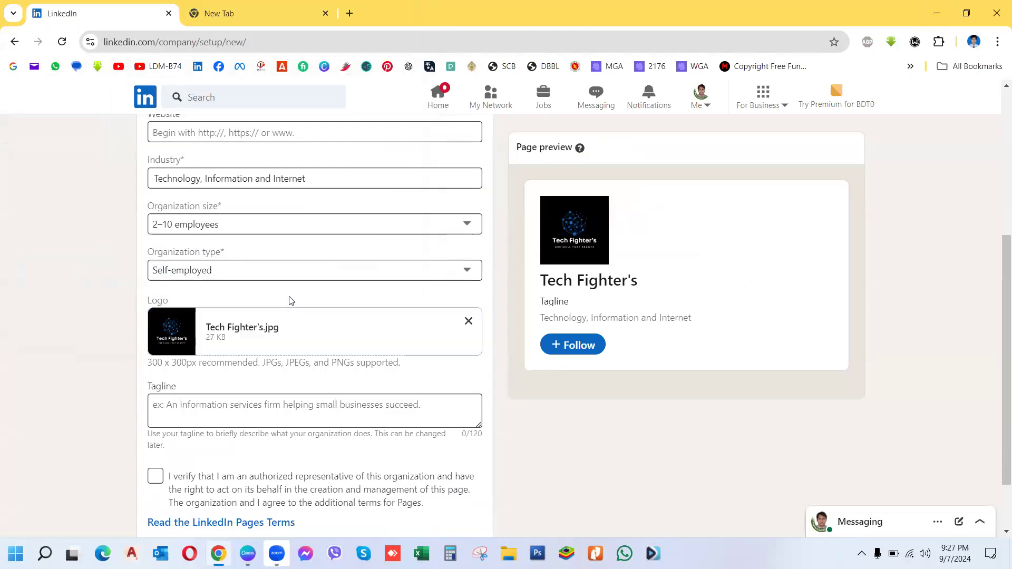
left_click(174, 407)
Step: Enter the tagline 'Our Skill Your Growth' and tick the authorized-representative verification box
left_click(190, 408)
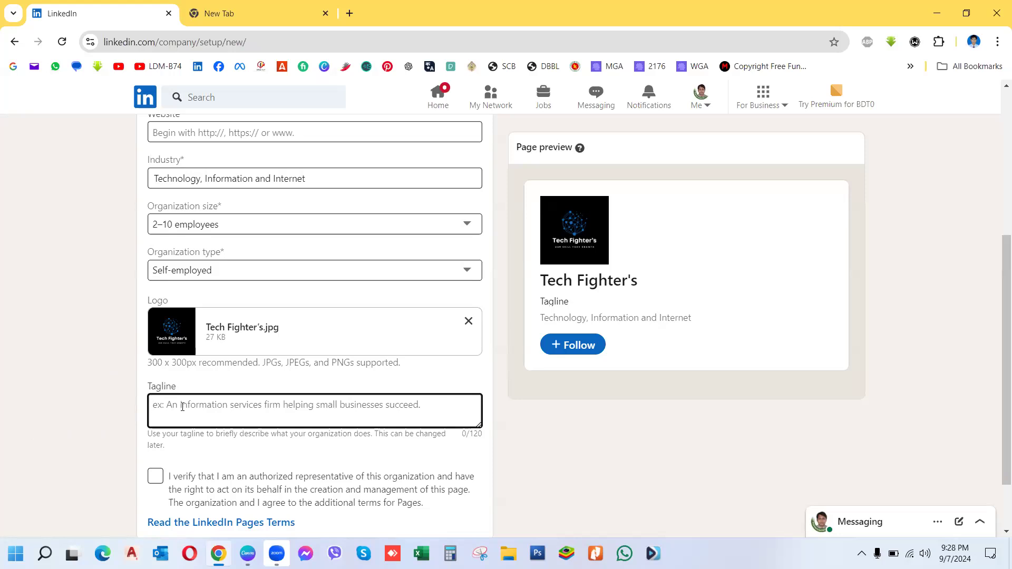
type("Our ")
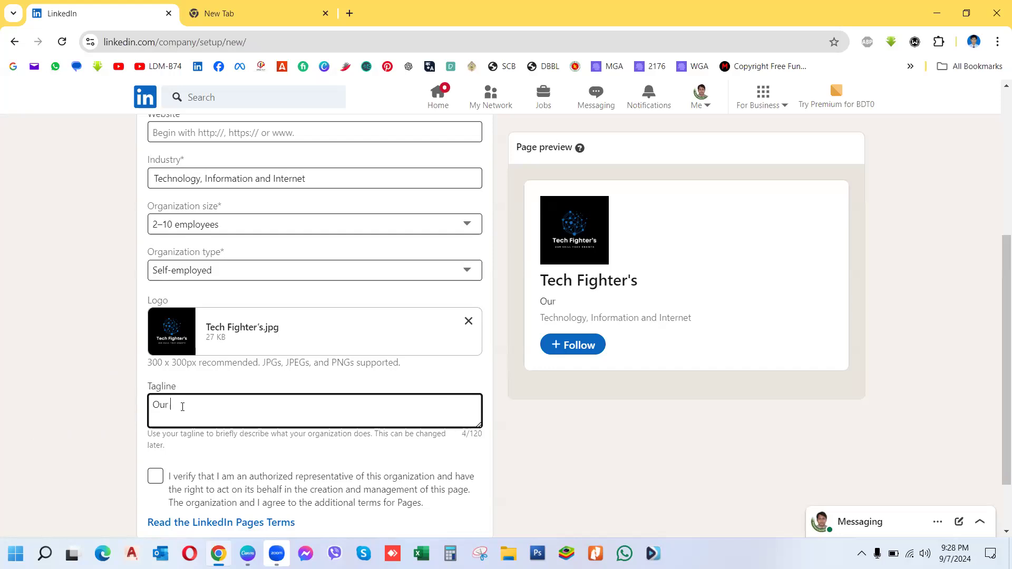
type("Skill Your Growth")
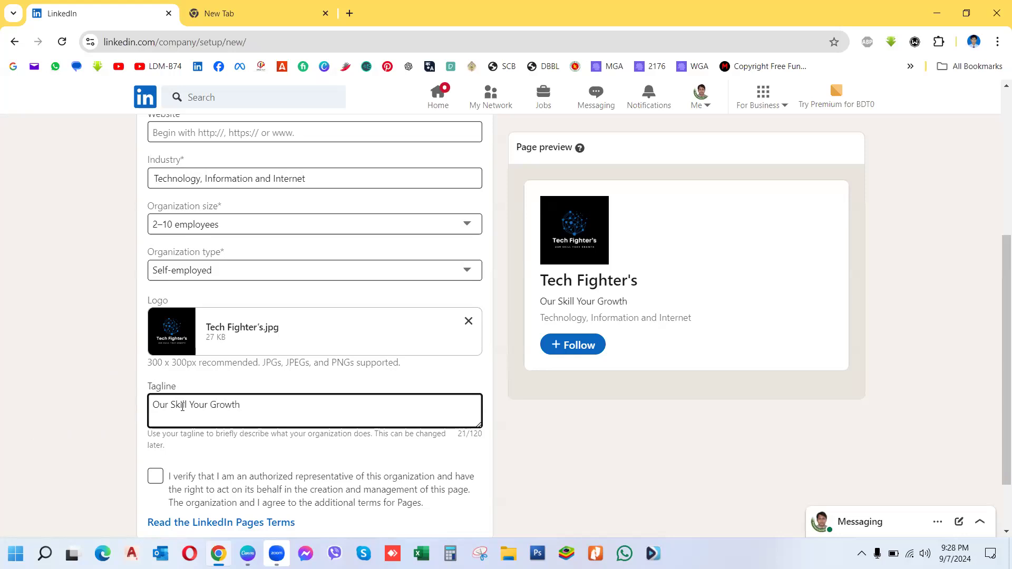
left_click(156, 481)
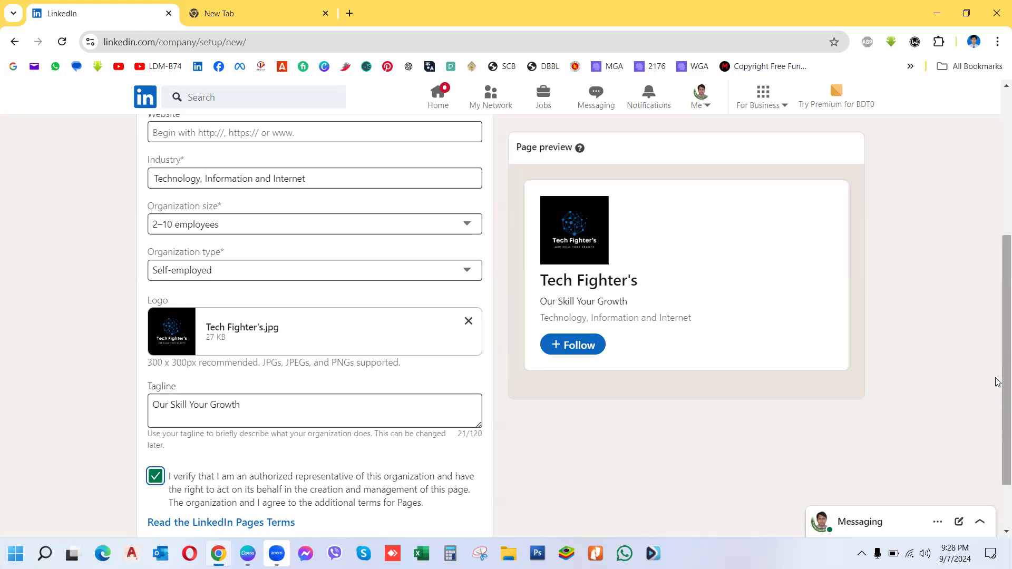
left_click_drag(996, 380, 995, 463)
Step: Create the Tech Fighter's page and scroll down its new admin dashboard
left_click(442, 504)
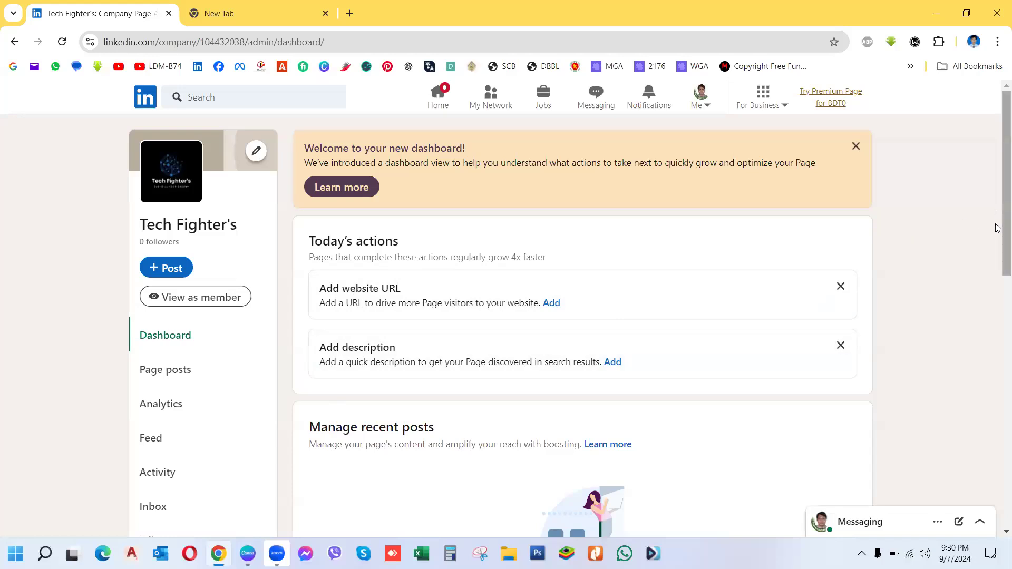
scroll(998, 228, "down", 3)
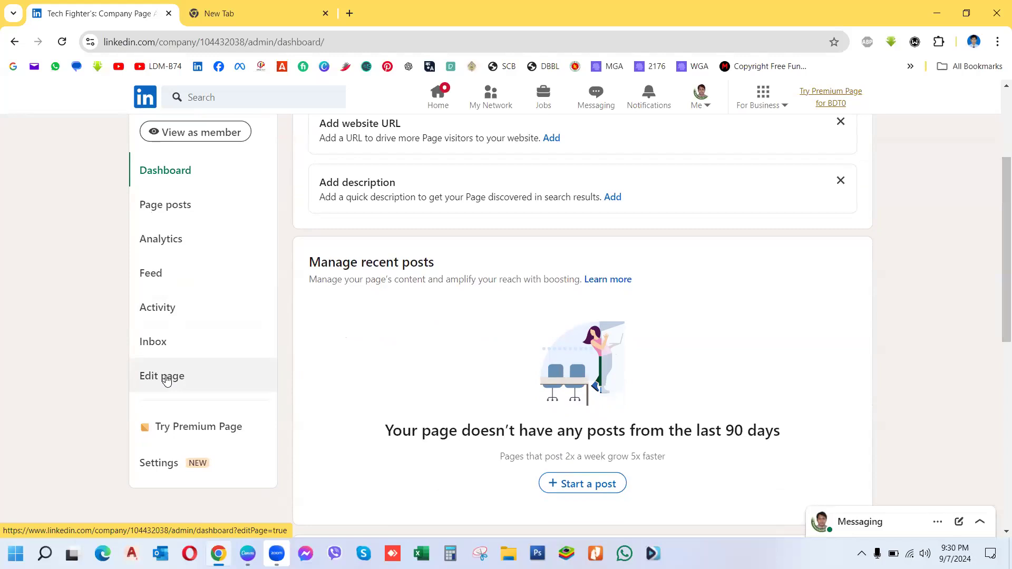
Step: Open Edit page and scroll through Page info's logo, name, tech-fighter-s URL and tagline
left_click(167, 379)
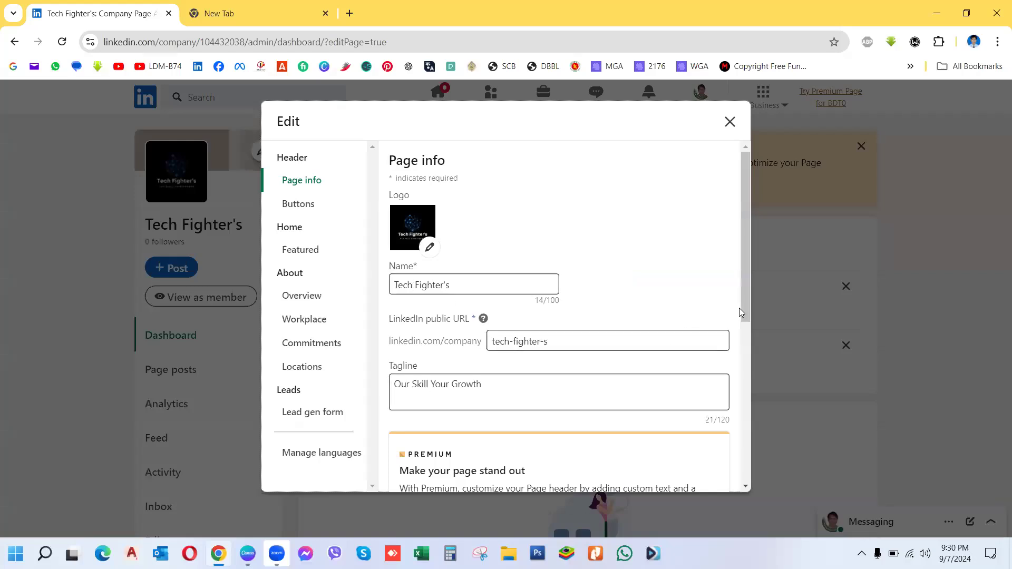
scroll(741, 310, "down", 1)
left_click_drag(748, 355, 746, 499)
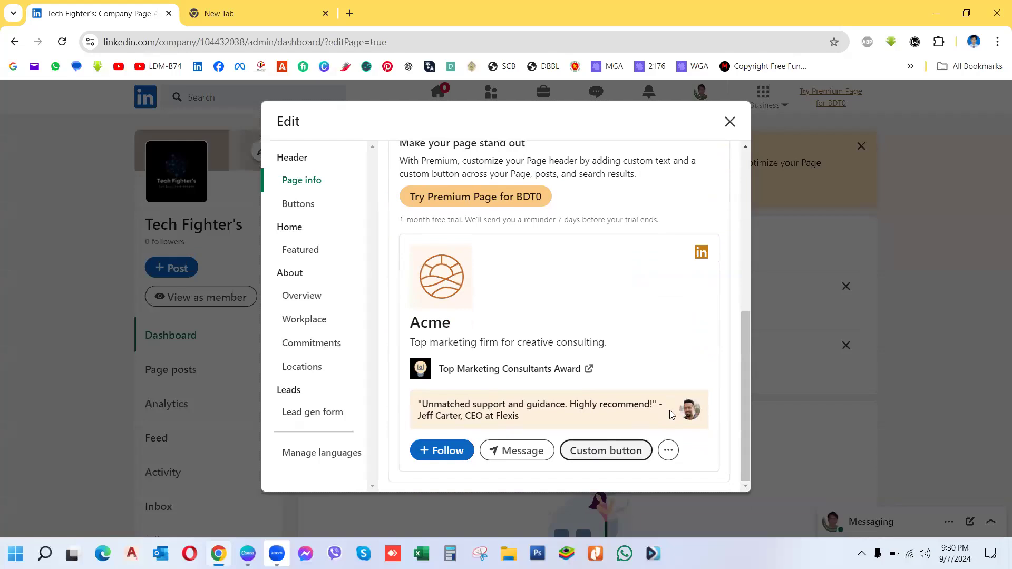
left_click_drag(743, 394, 740, 146)
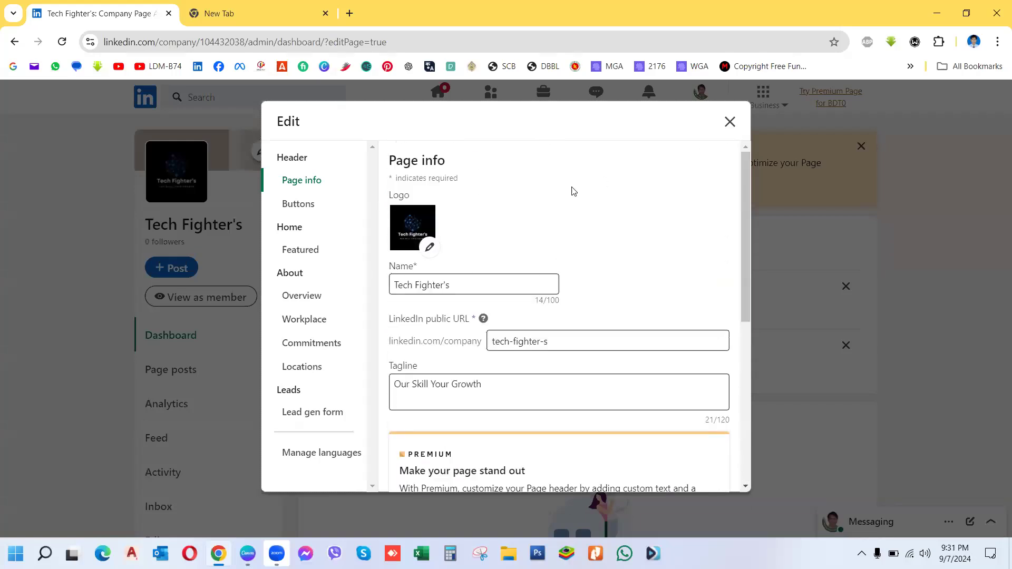
Step: Try a custom button, then switch it off and discard the edits, keeping Message on
left_click(301, 206)
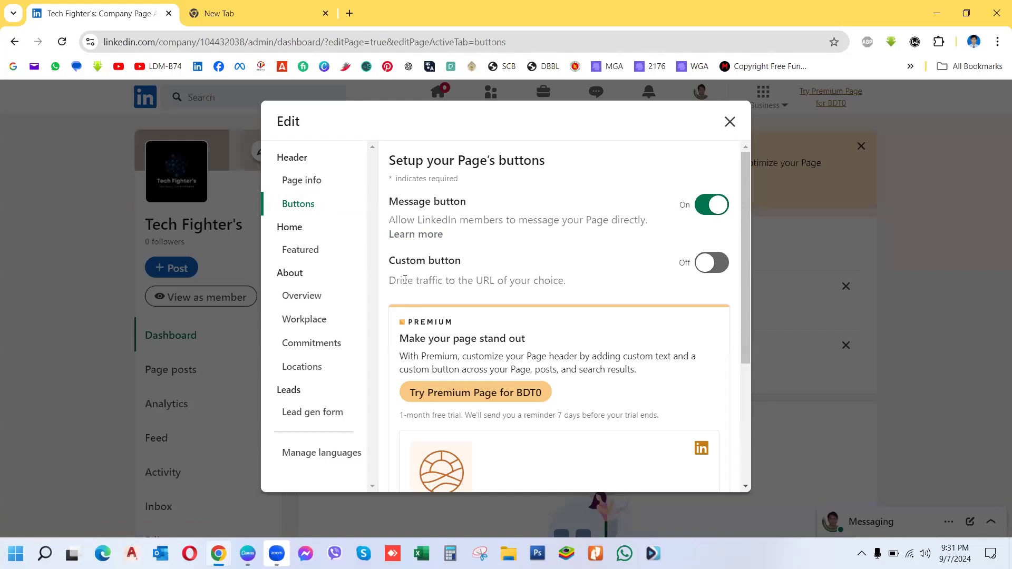
left_click(712, 264)
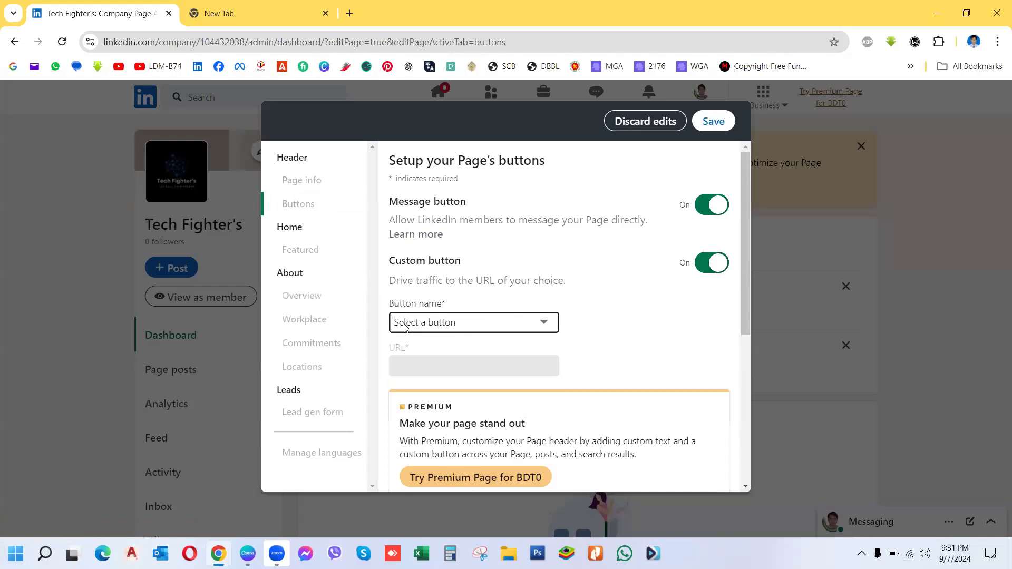
left_click(544, 328)
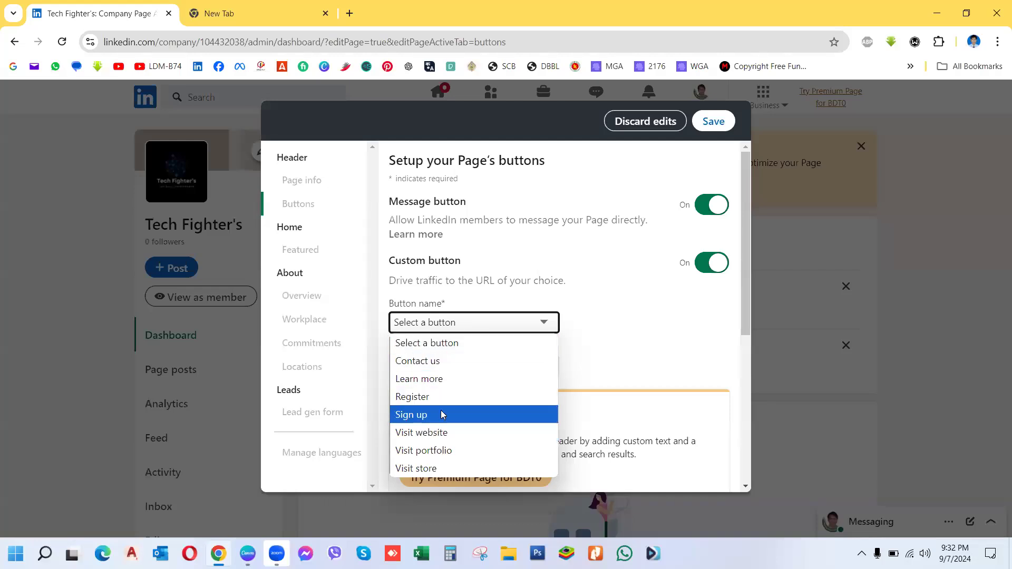
left_click(590, 343)
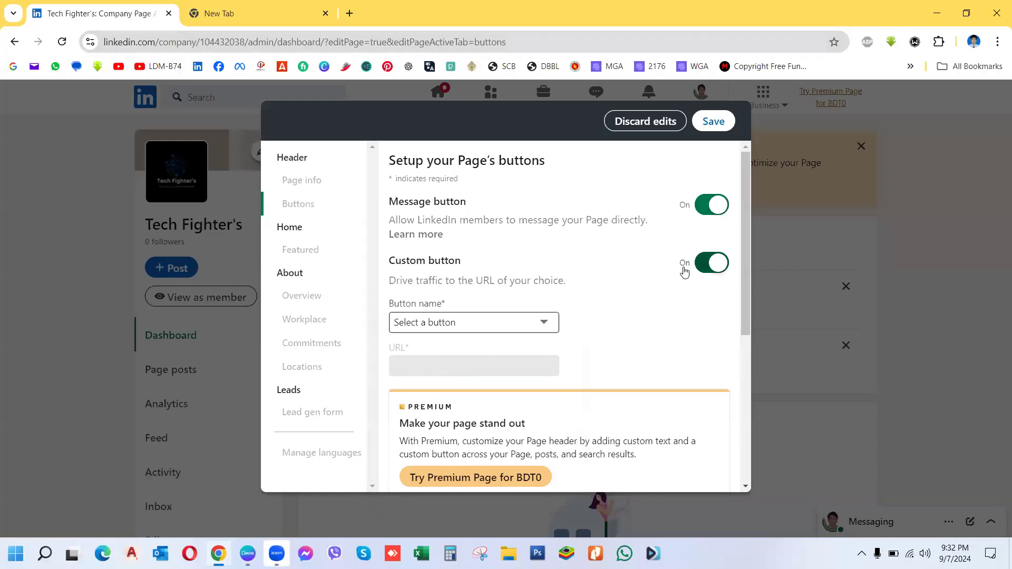
left_click(711, 265)
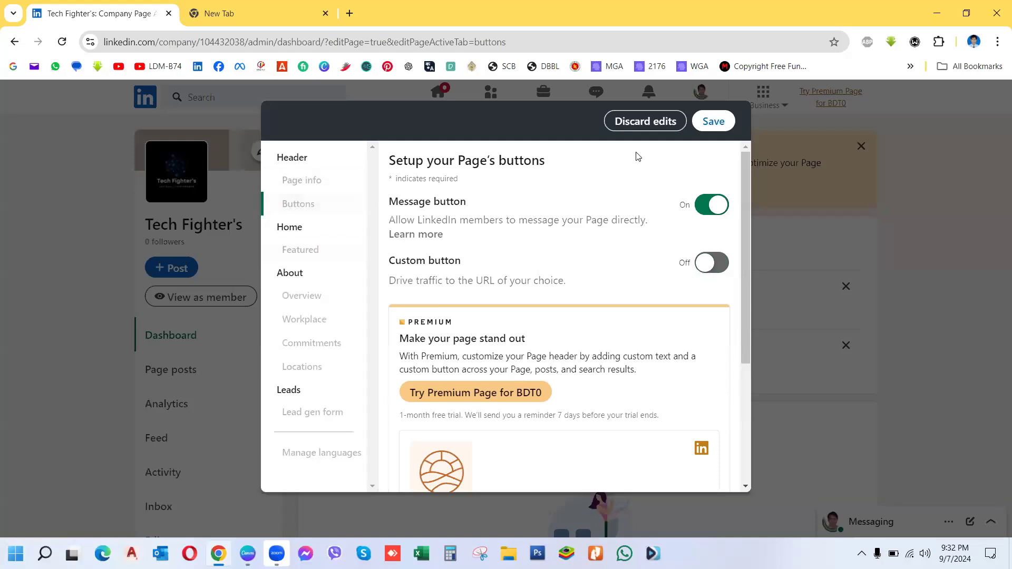
left_click(648, 125)
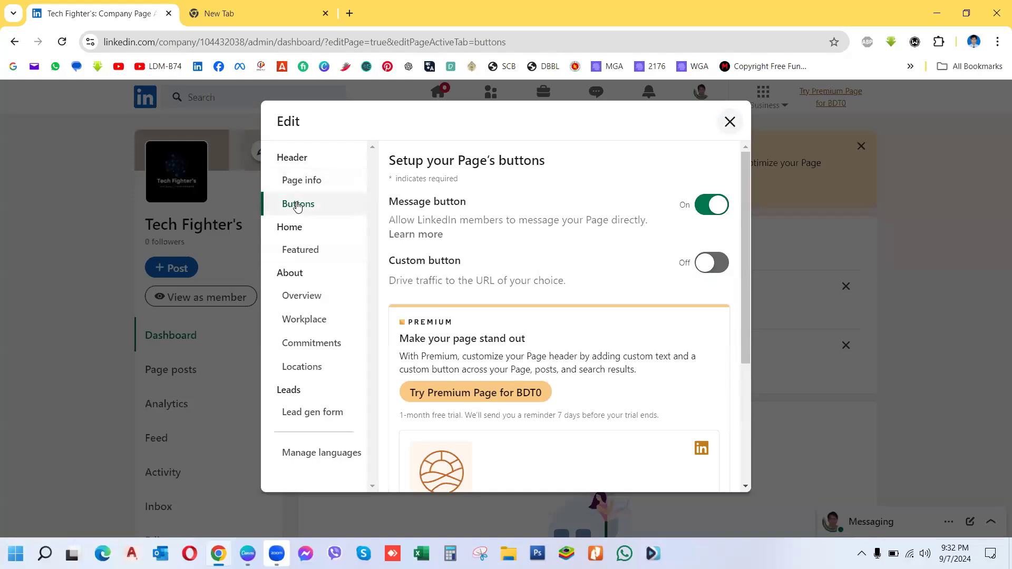
Step: Look at the Featured section, then move to the Overview details form
left_click(299, 253)
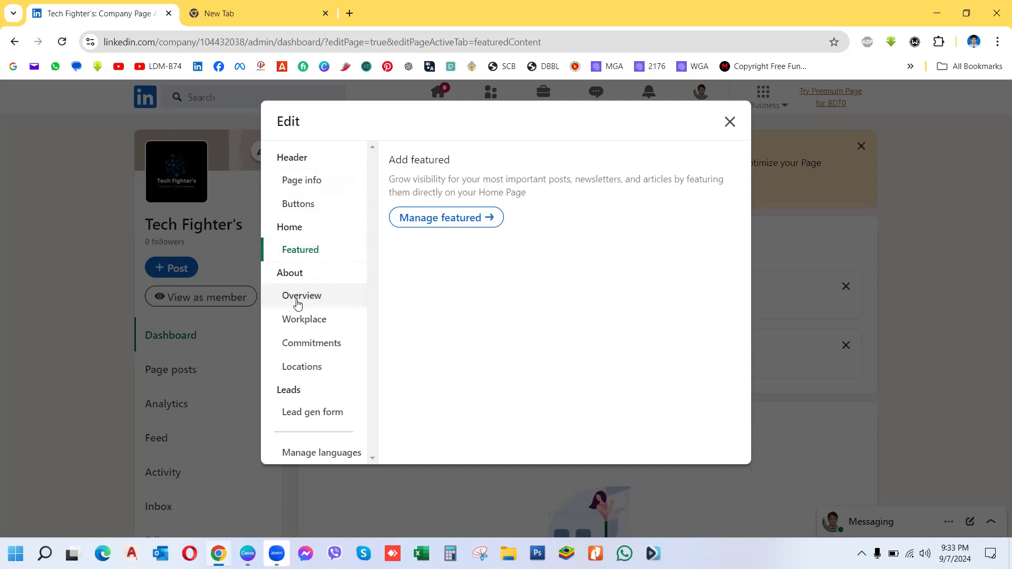
left_click(300, 298)
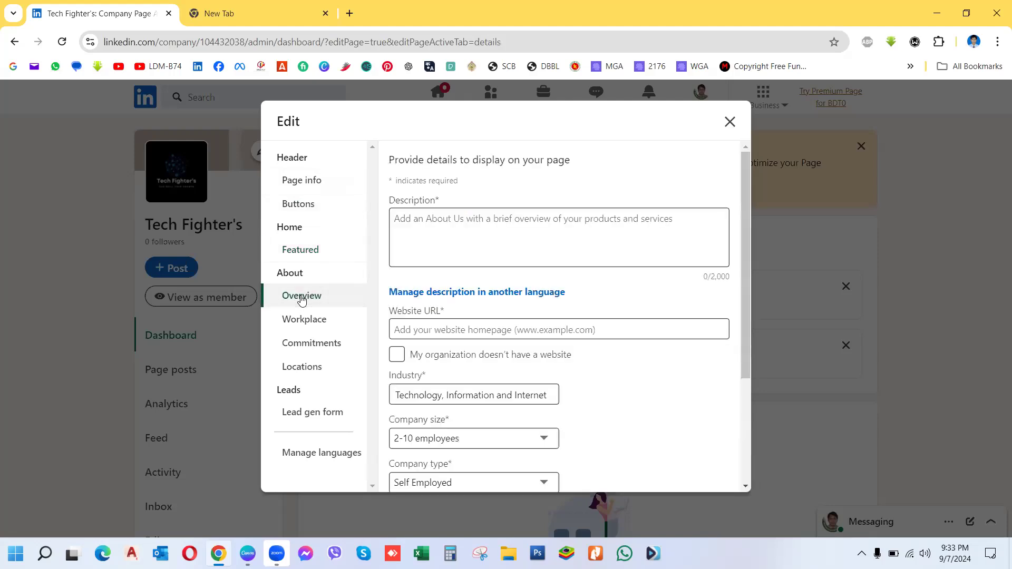
Step: Begin the Description with "Tech Fighter's is a self", correcting the "anself" typo
left_click(418, 220)
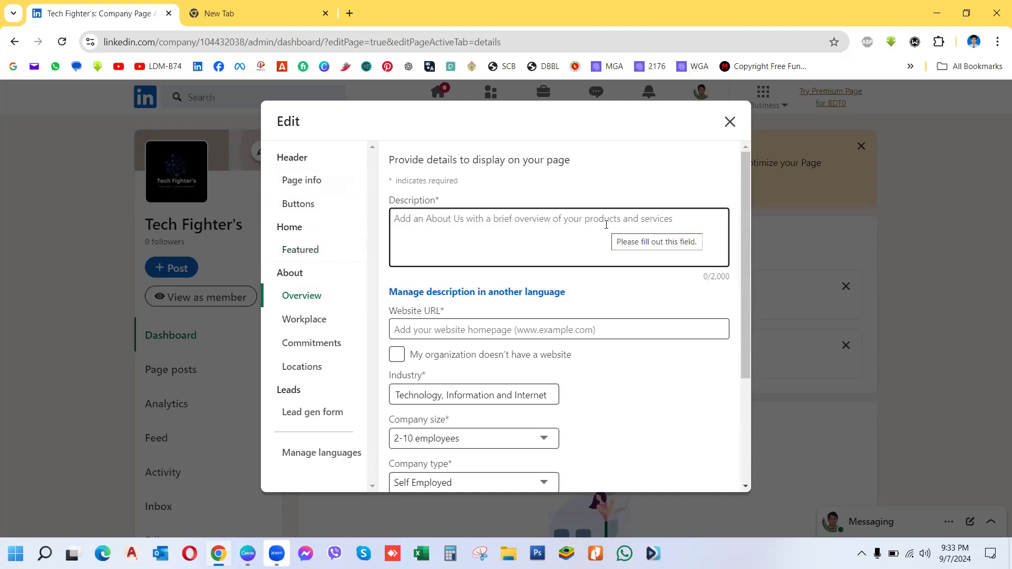
left_click(487, 233)
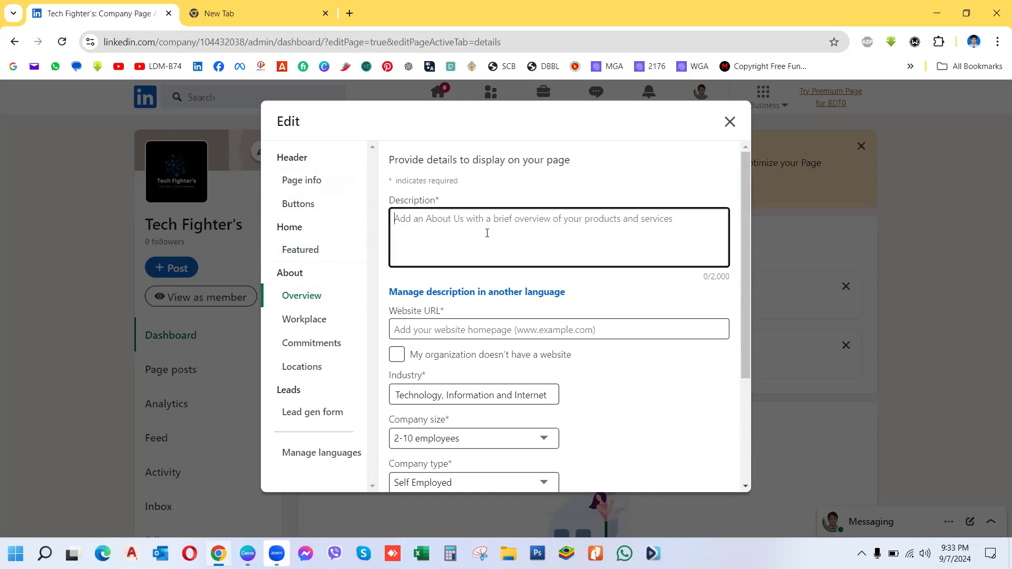
type("Tech Fight")
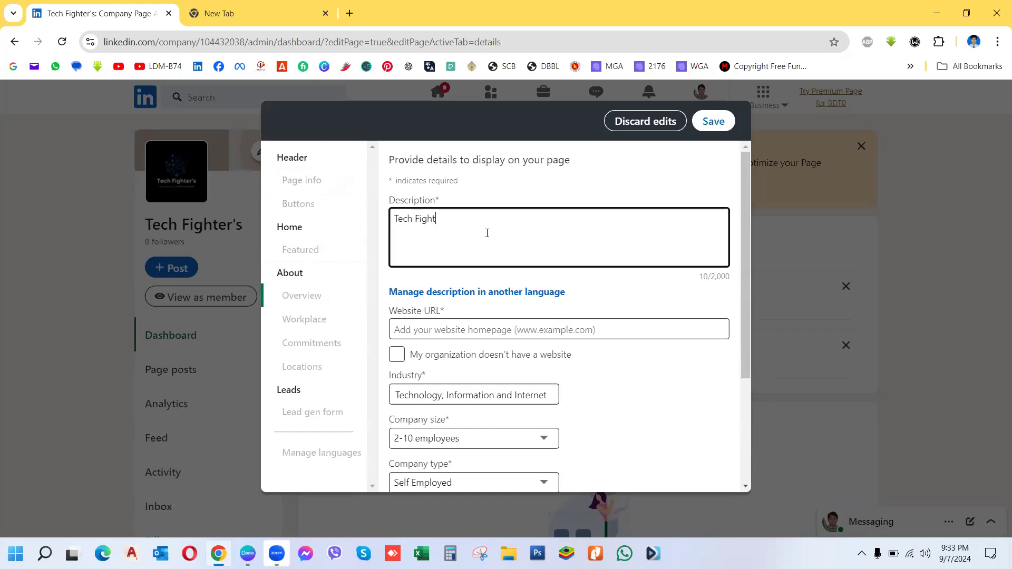
type("er's is anself")
key("Left")
key("BackSpace")
key("BackSpace")
type("a")
left_click(487, 219)
Step: Continue the Description: "-employed organization for providing Digital Marketing services. Like: Facebook Marketing"
type("-employed organization")
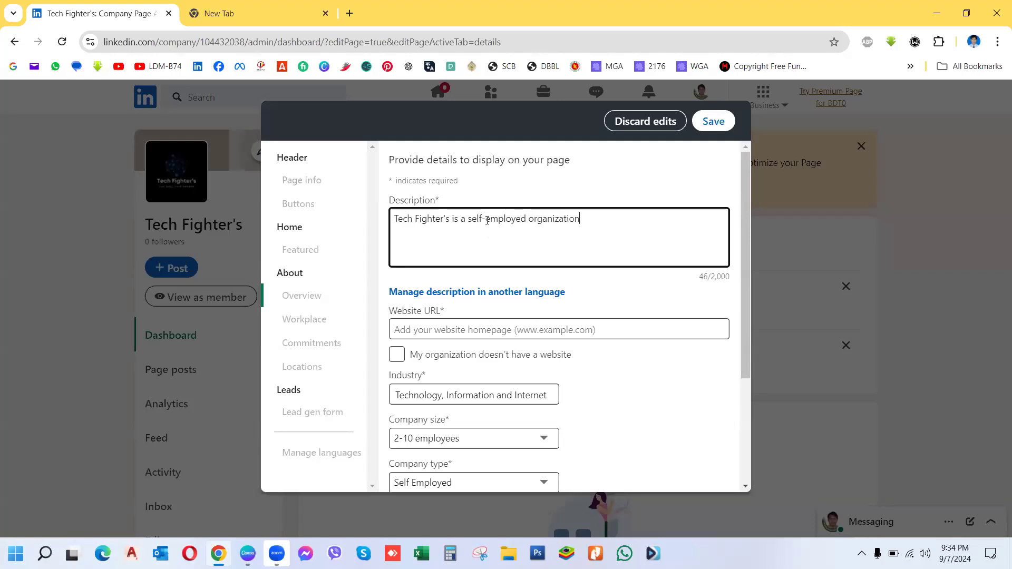
type("for help")
type("ing ")
type("the ")
type("digi")
key("BackSpace")
key("BackSpace")
key("BackSpace")
key("BackSpace")
key("BackSpace")
key("BackSpace")
key("BackSpace")
key("BackSpace")
key("BackSpace")
key("BackSpace")
key("BackSpace")
key("BackSpace")
key("BackSpace")
key("BackSpace")
key("BackSpace")
type("providing Digital Mark")
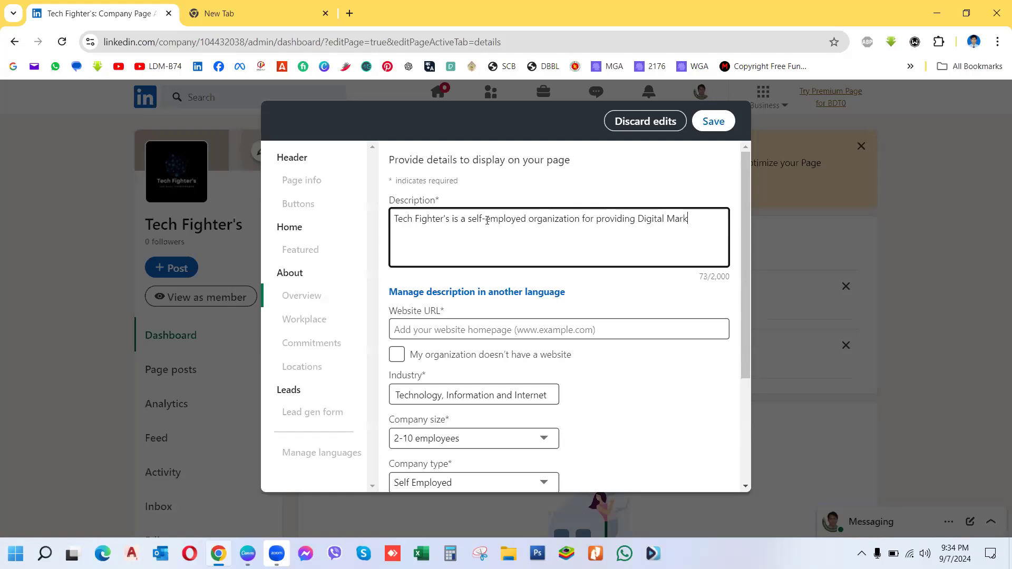
type("eting")
type(" ser")
type("vi")
type("ces")
type(".")
type(" Like")
type(":")
type(" Faceb")
type("o")
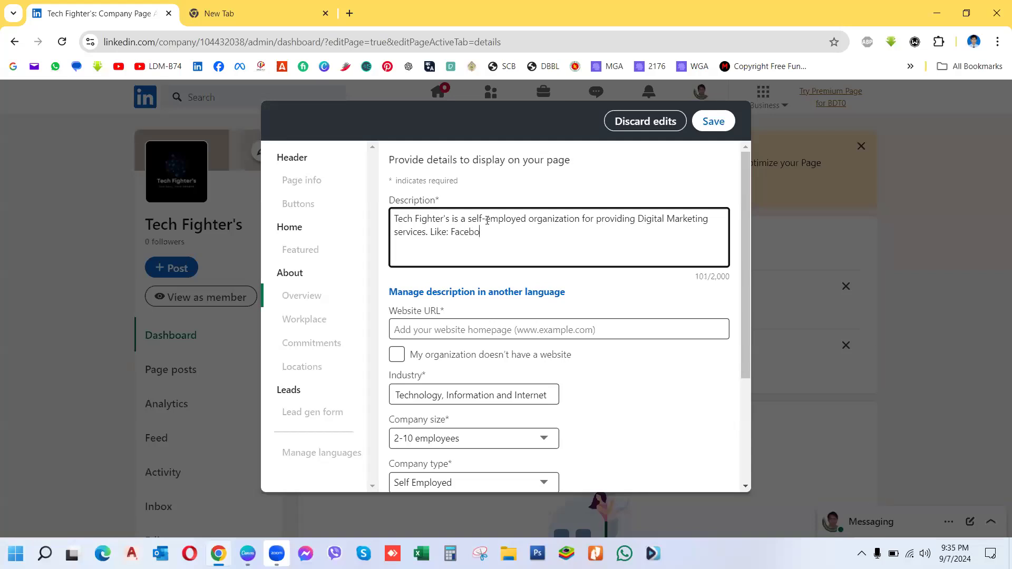
type("ok Marketing")
Step: Add Pinterest, LinkedIn, Data entry & Lead Generation services and "We can help you to grow your business"
type(", Pinterest Marketi")
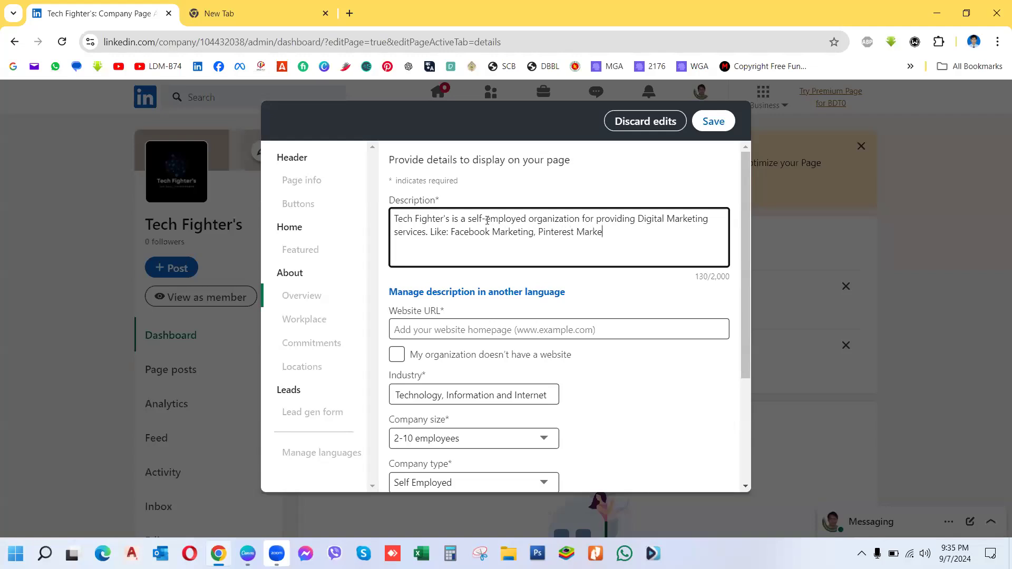
type("ng, LinkedIn")
type("Markey")
key("BackSpace")
type("ting,")
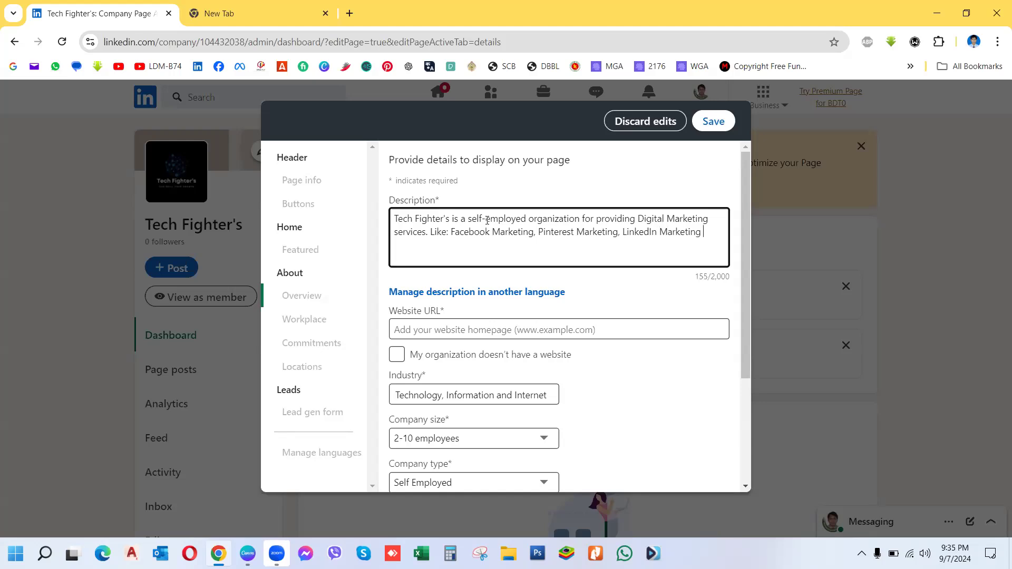
type(" Data e")
type("ntry ")
type("& ")
type("L")
type("ead Ge")
type("nerati")
type("on")
type(" service")
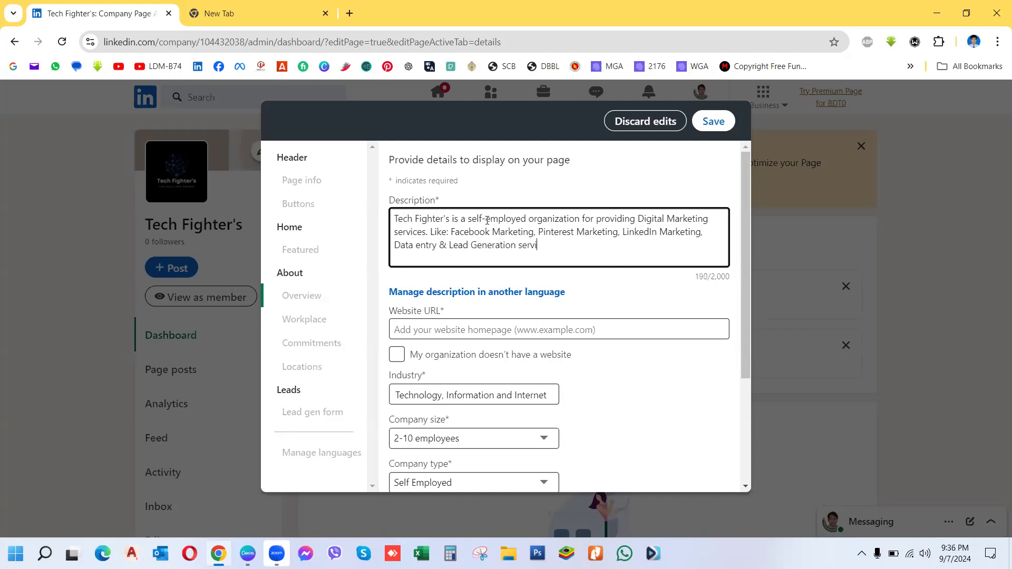
type("s. We can help you to grow y")
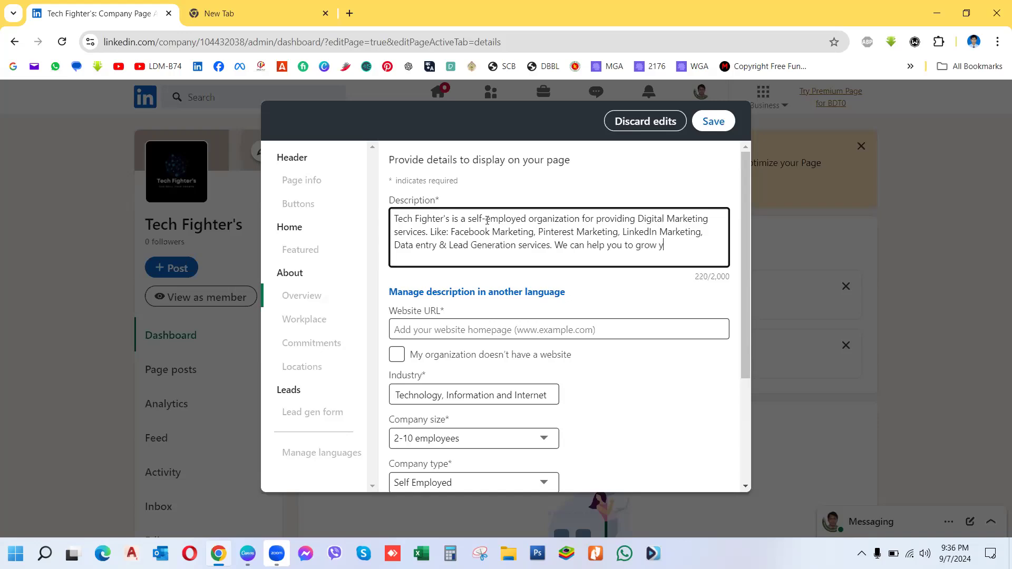
type("our business.")
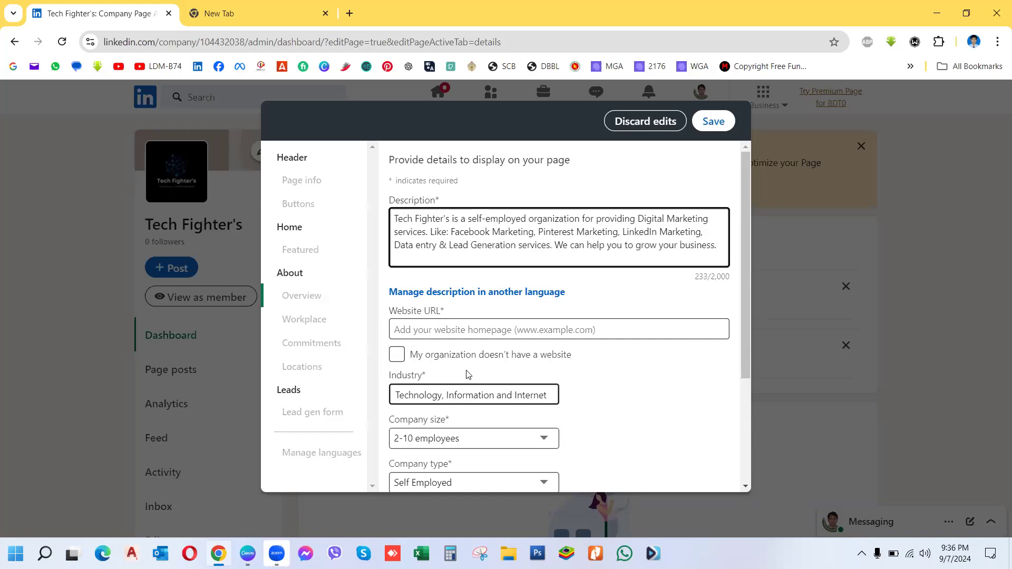
Step: Tick "My organization doesn't have a website", leave phone empty, and enter 2024 as the founding year
left_click(397, 355)
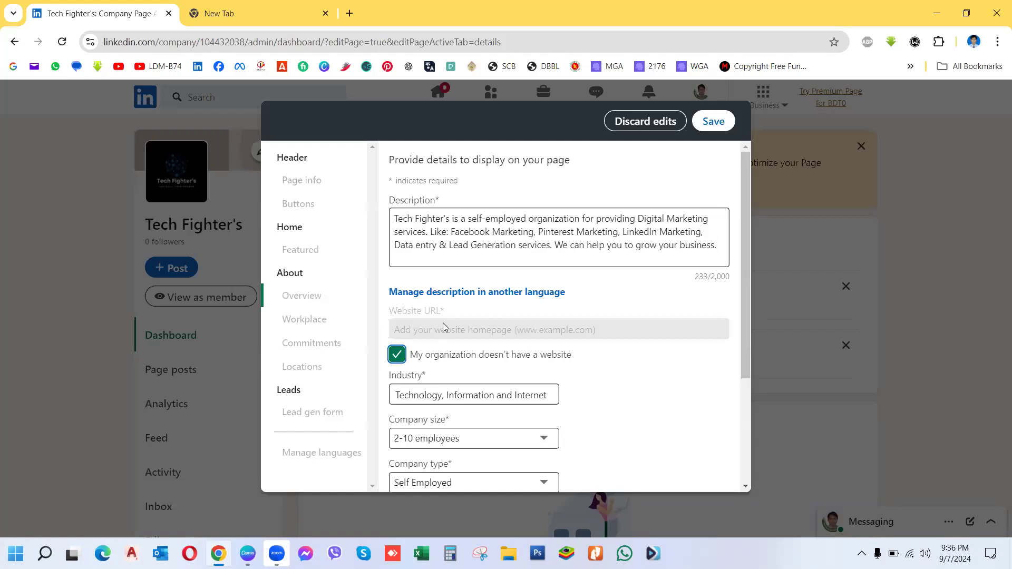
left_click_drag(745, 367, 734, 485)
left_click(425, 367)
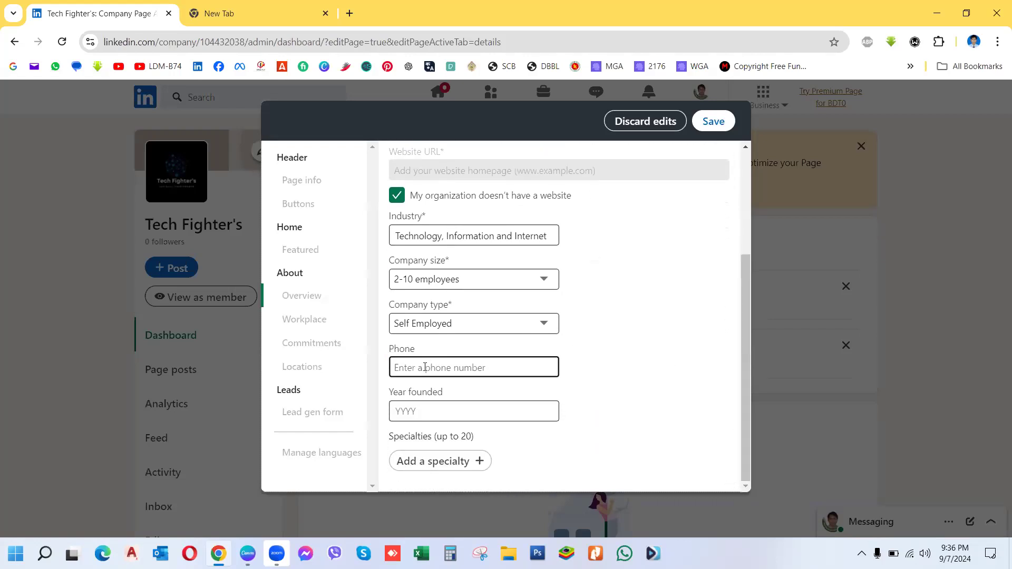
left_click(664, 409)
left_click(418, 410)
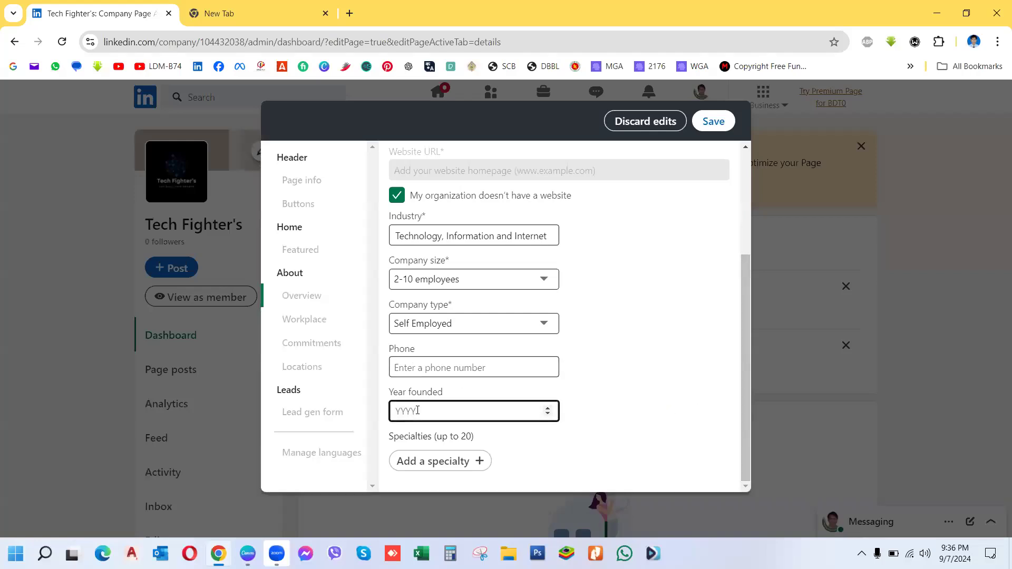
type("2024")
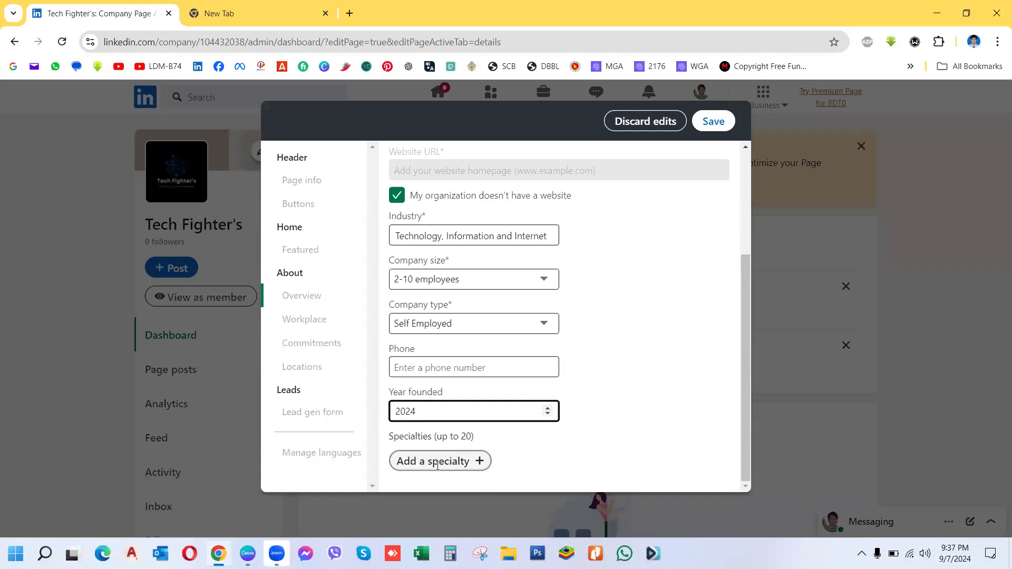
Step: Add specialties Social Media Marketing, Social Media Management, Social Media Advertising, Data Entry and Lead Generation
left_click(474, 462)
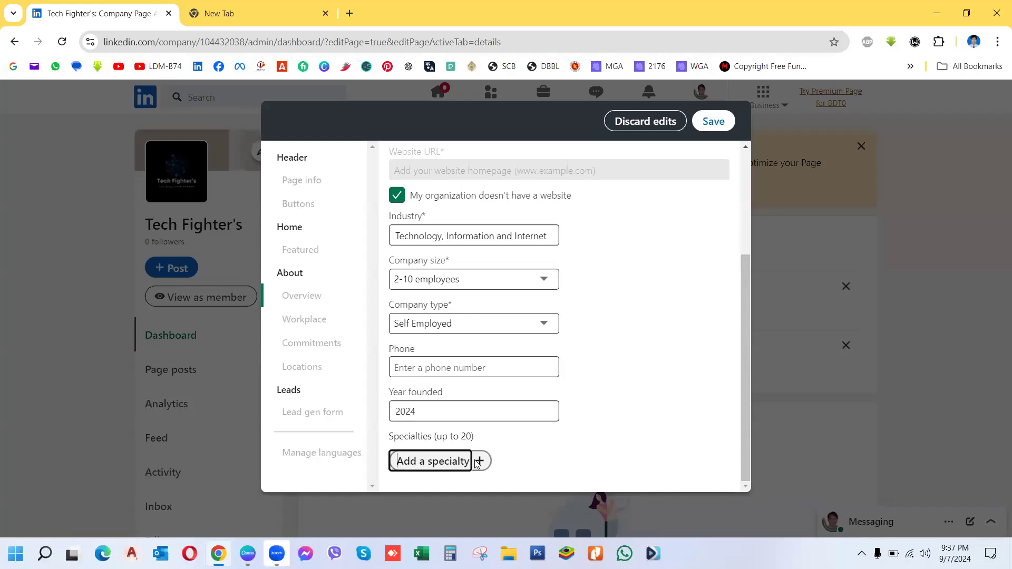
type("Social Med")
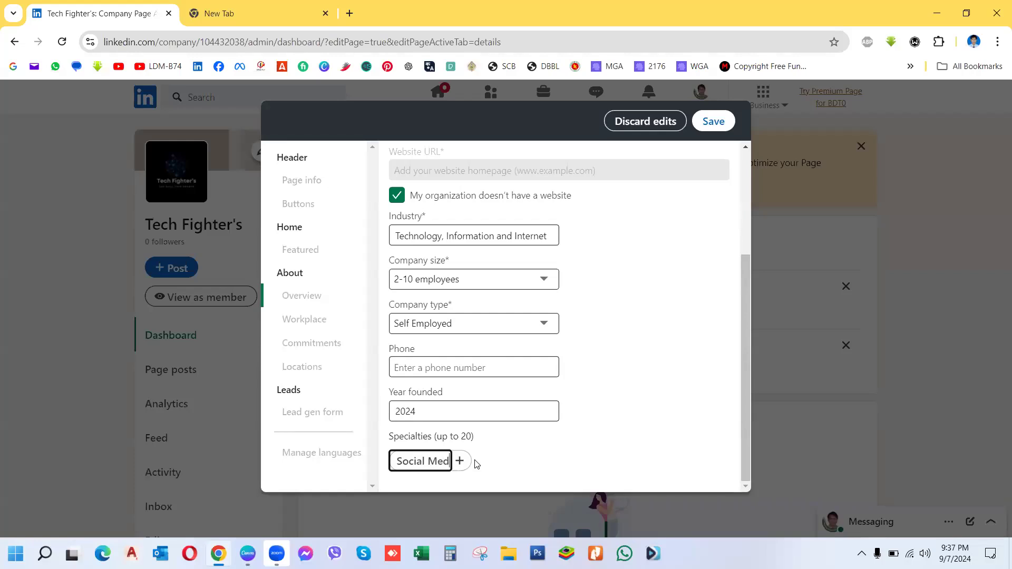
type("ia Mar")
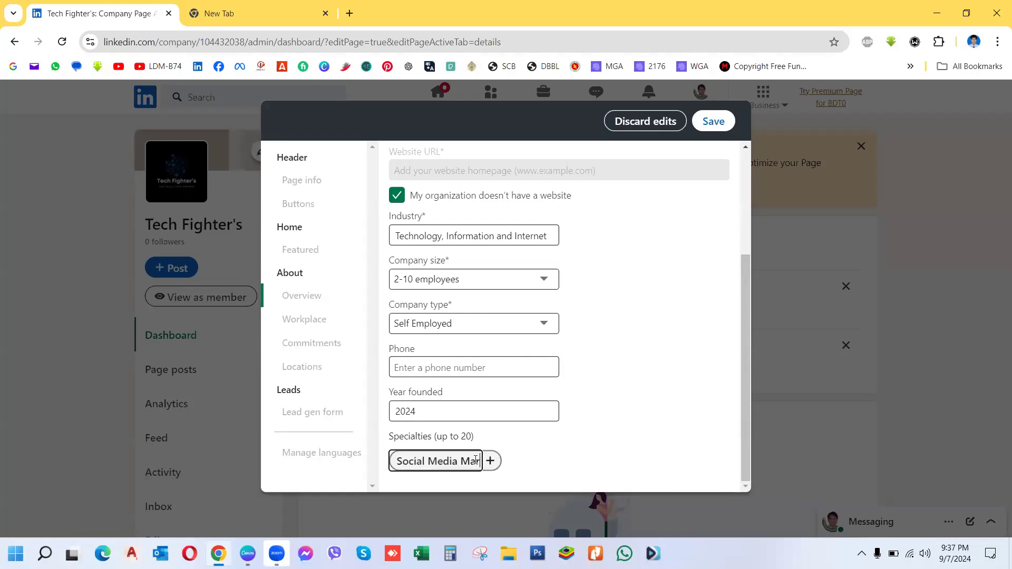
type("keting")
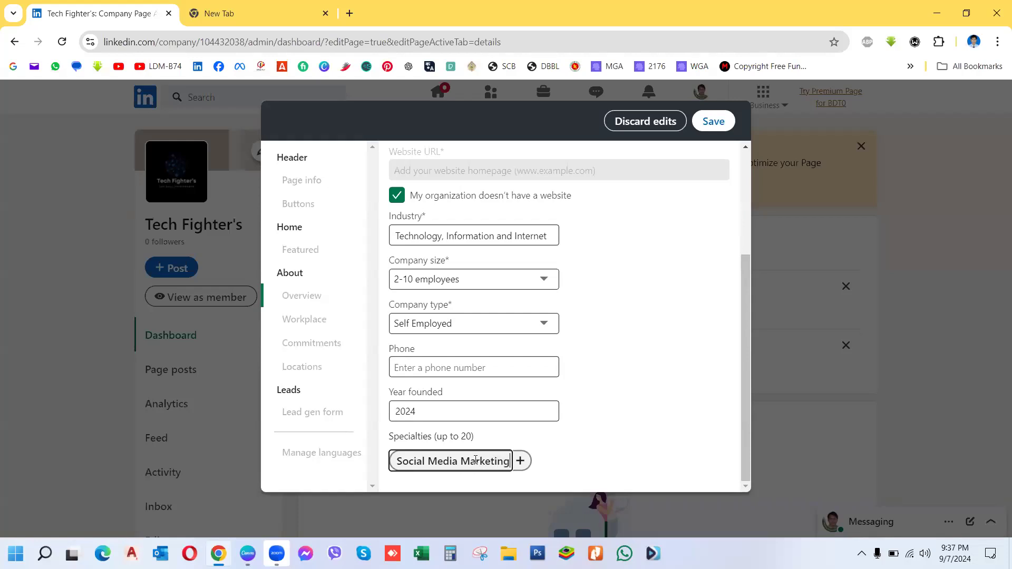
key("Return")
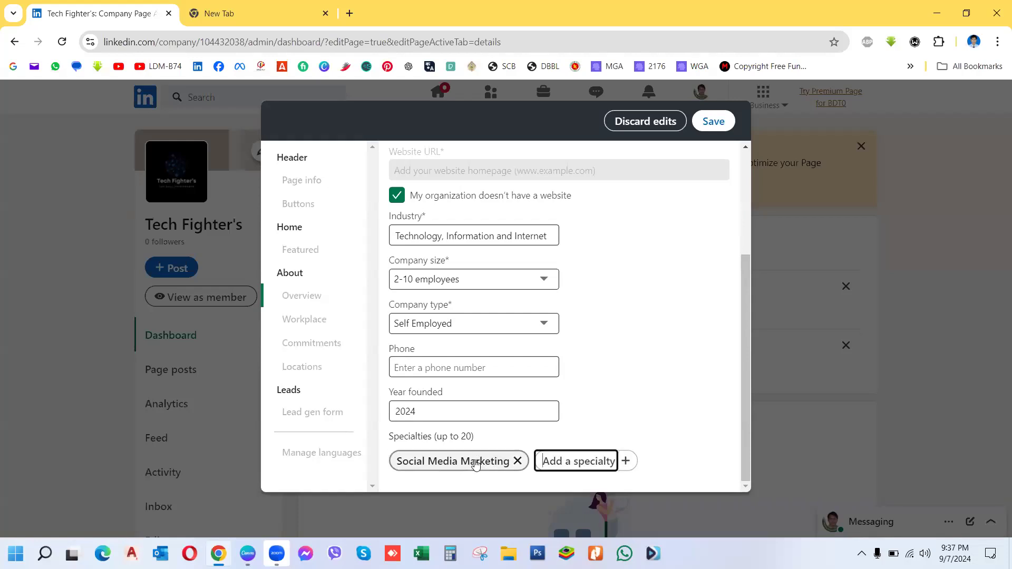
type("Social")
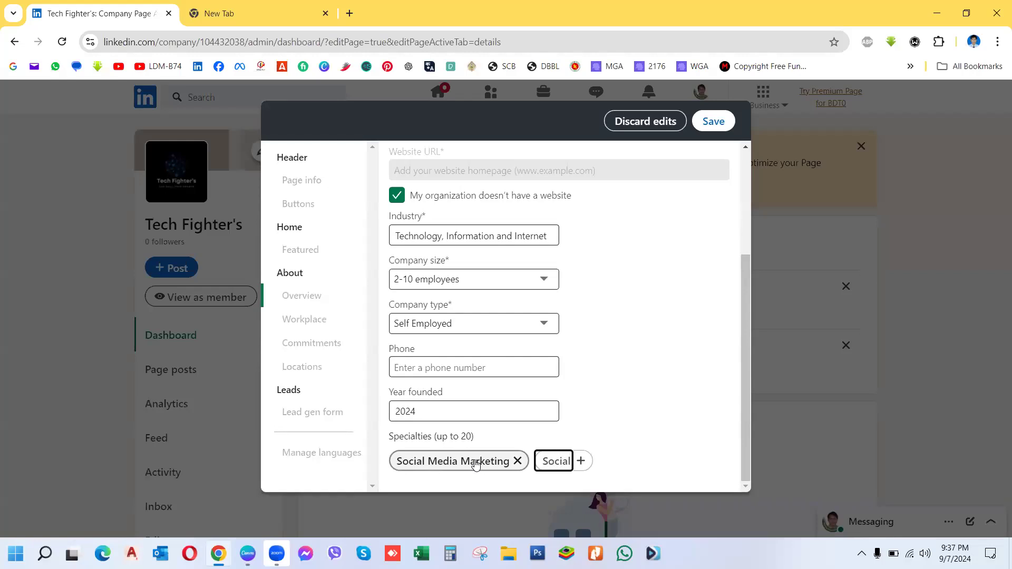
type(" Med")
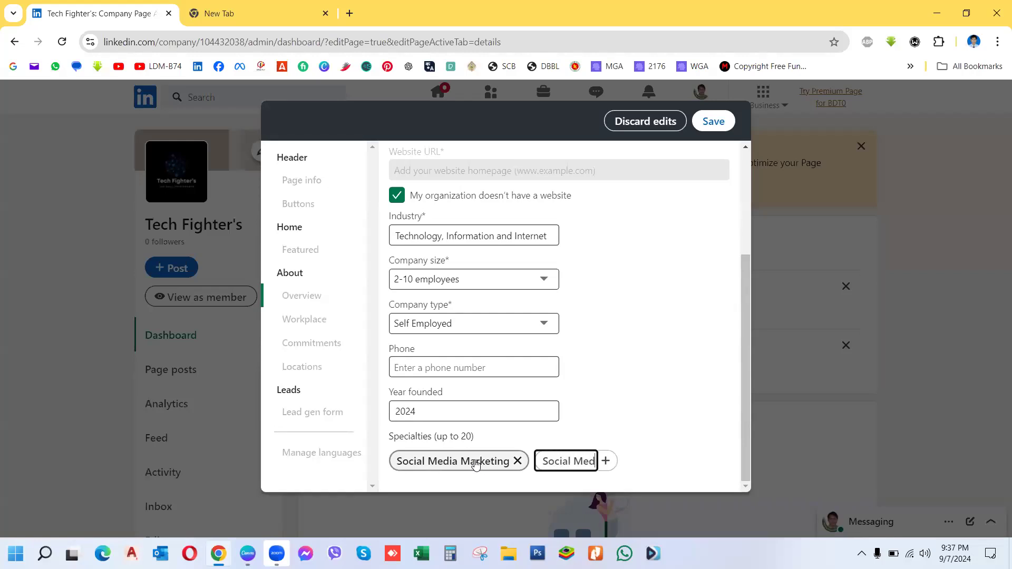
type("ia Mana")
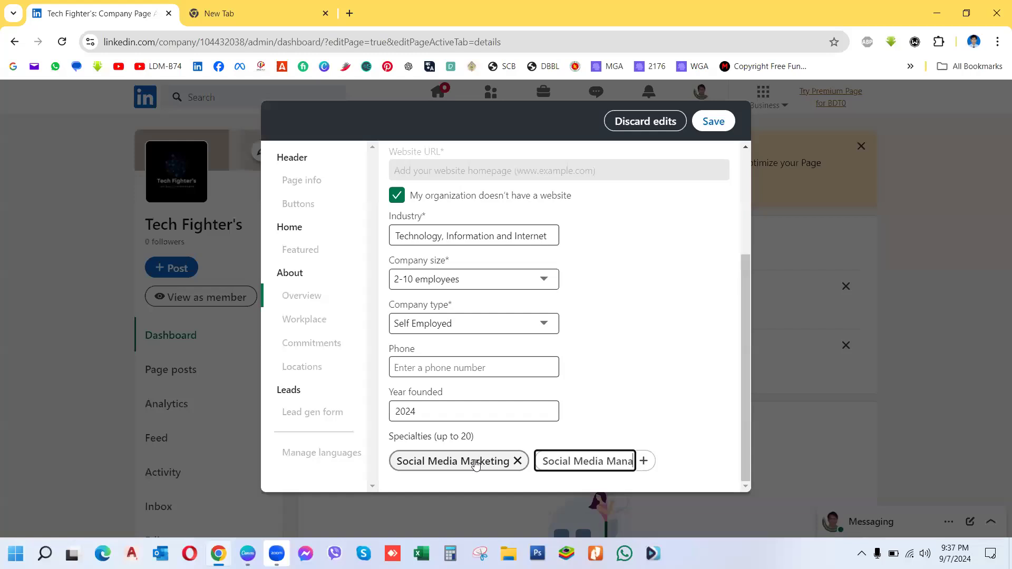
type("gement")
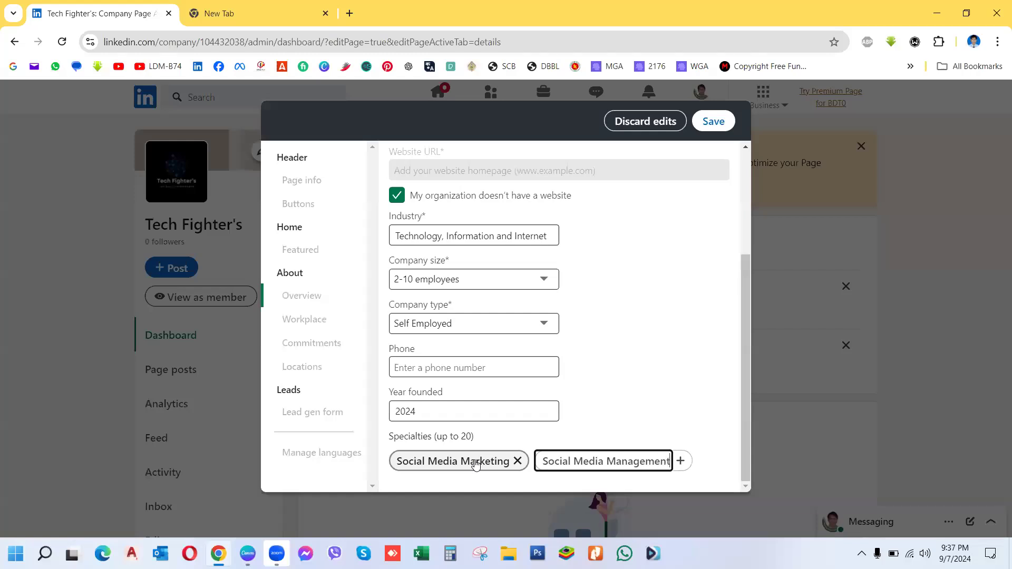
key("Return")
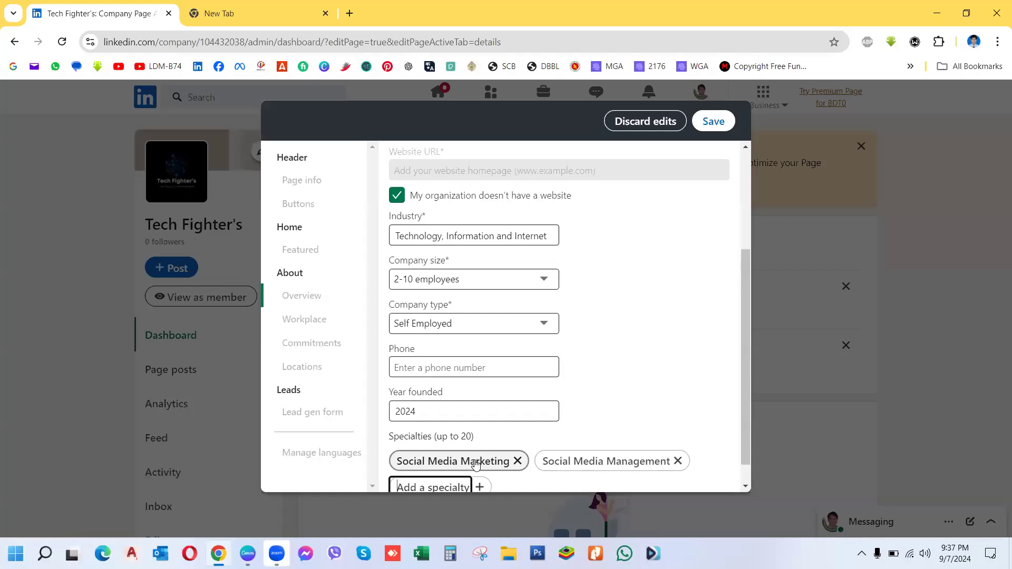
type("Soci")
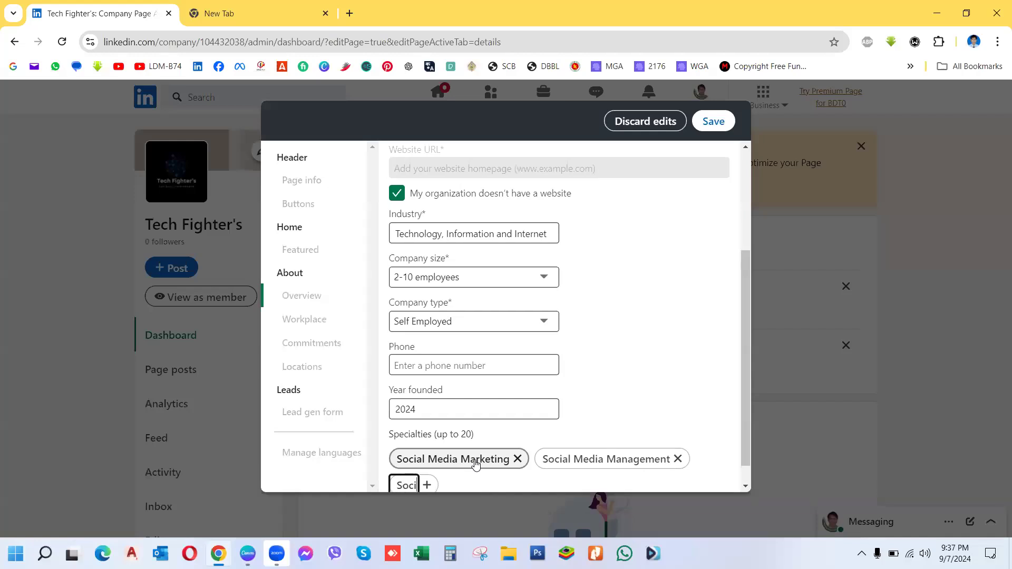
type("al Media Advertising")
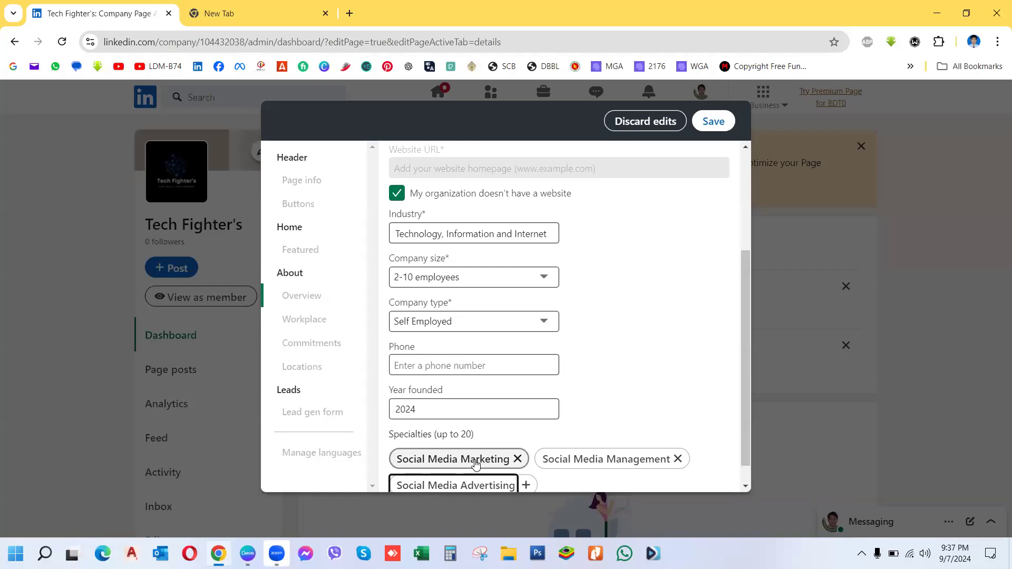
key("Return")
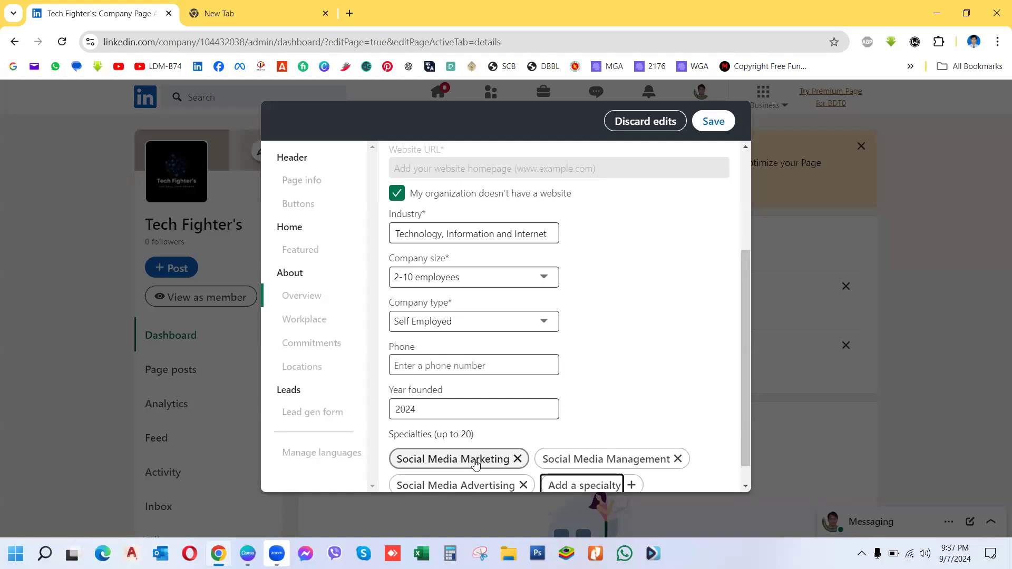
type("Data Entry")
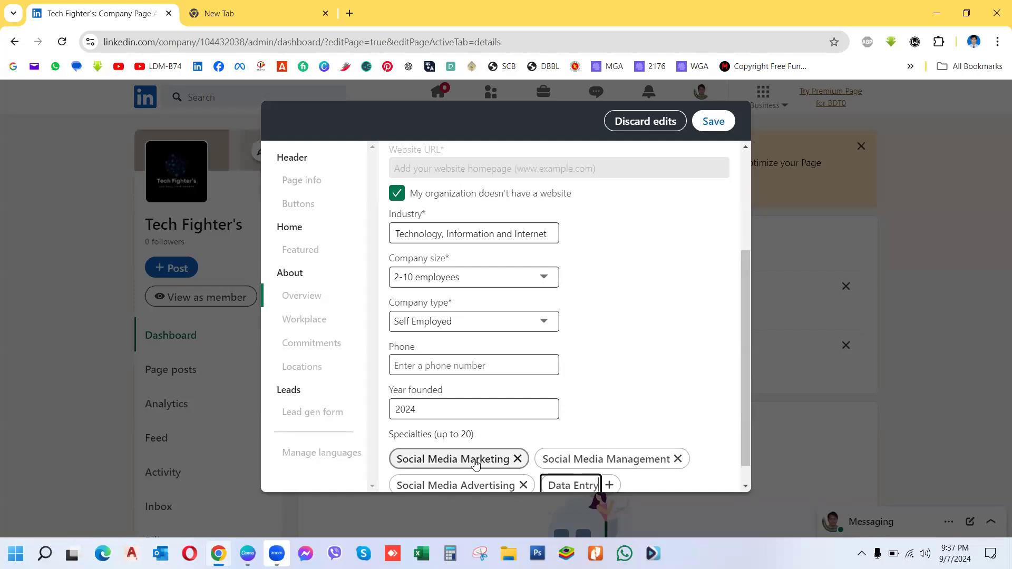
key("Return")
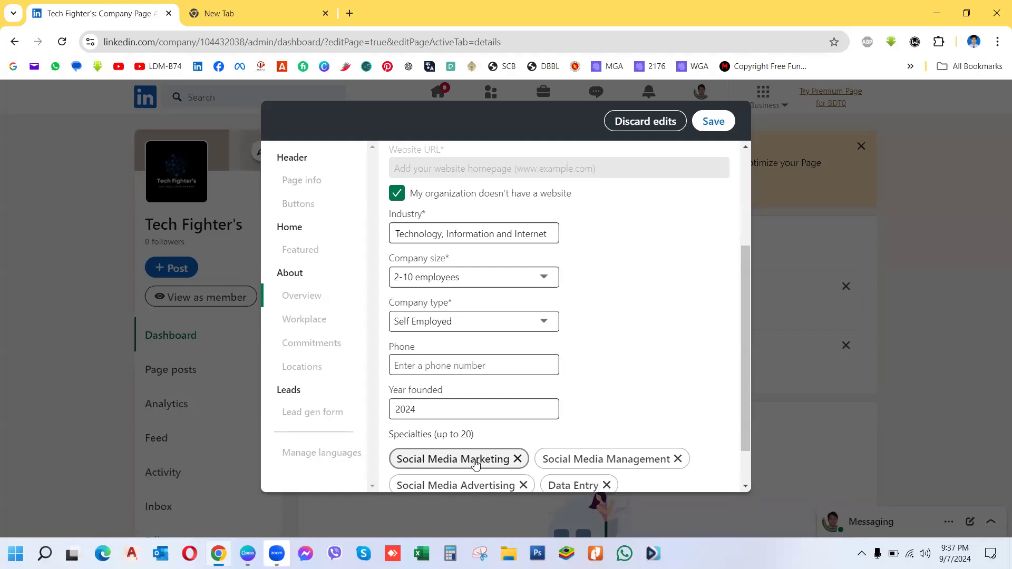
type("Lead")
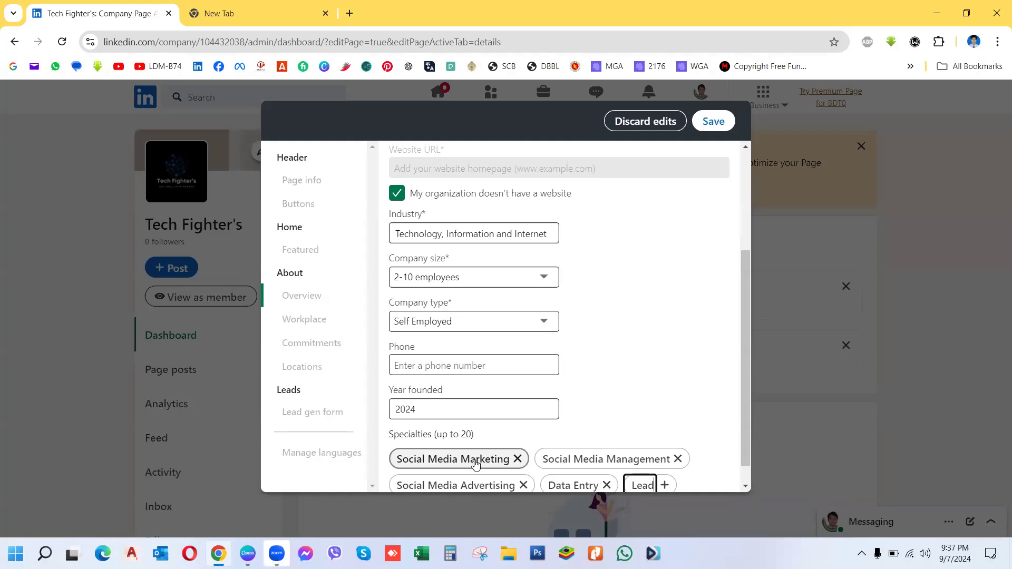
type(" Generation")
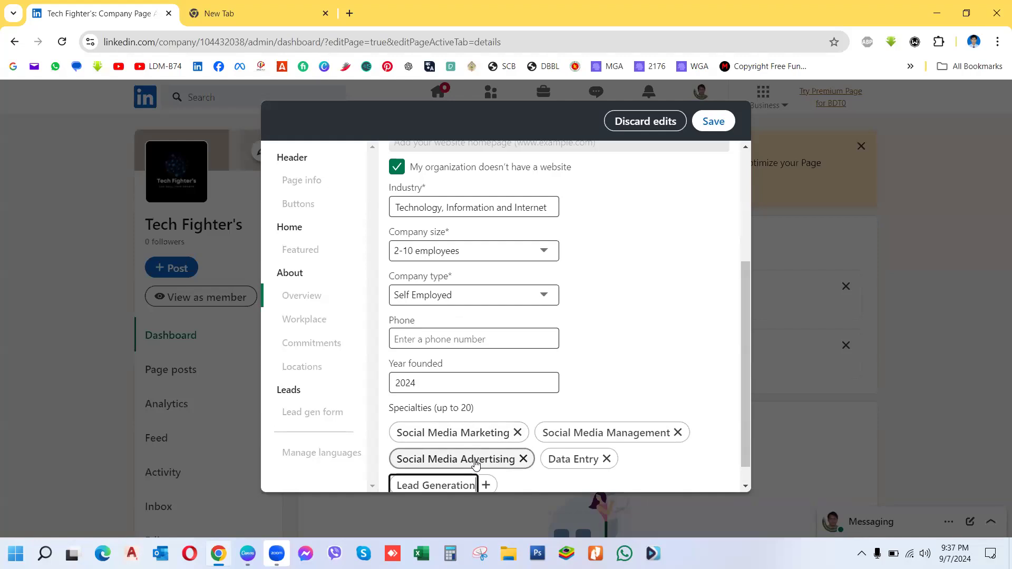
key("Return")
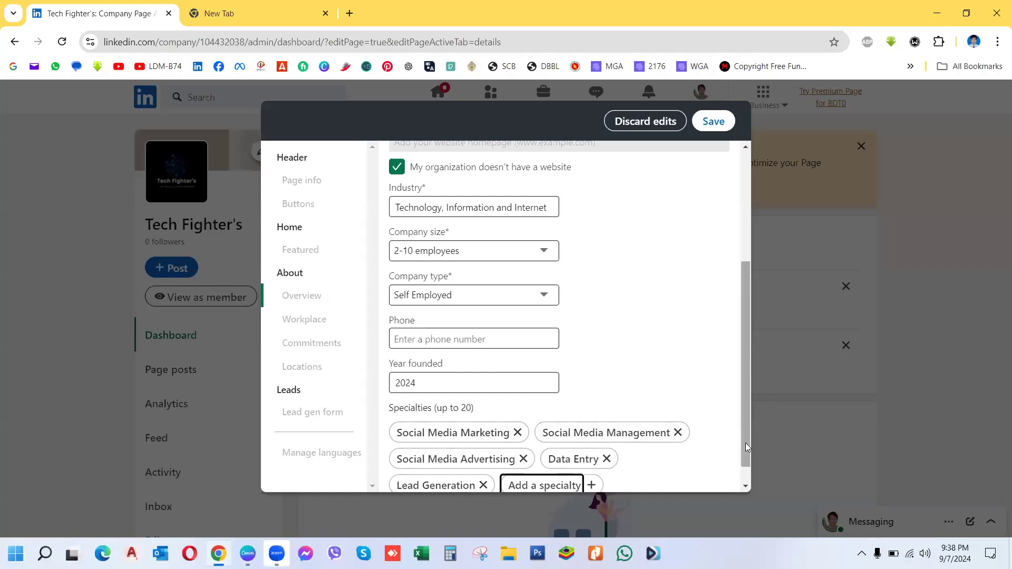
left_click_drag(745, 443, 745, 482)
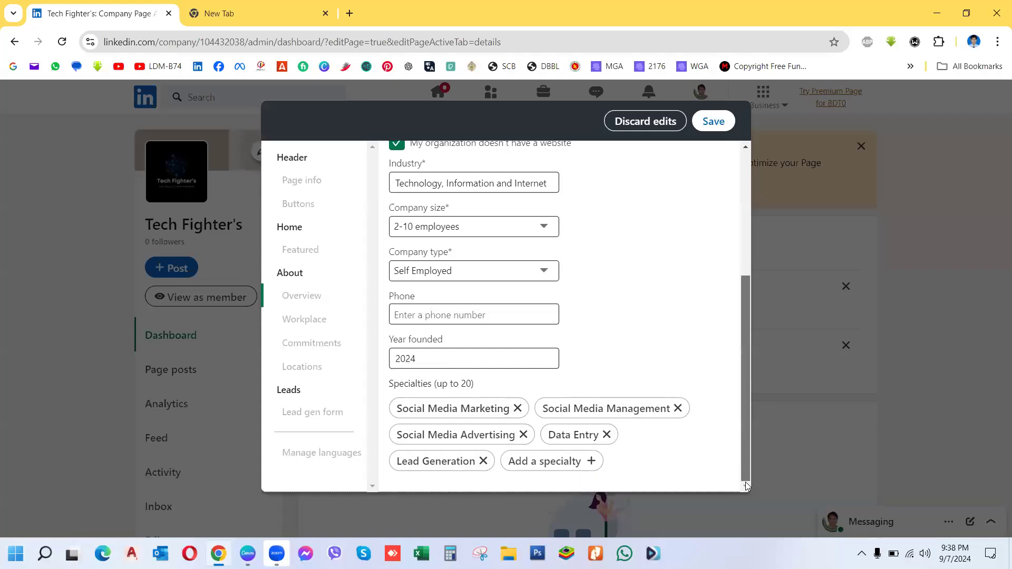
Step: Save the Overview edits, then go to the Workplace section of the page editor
left_click(714, 122)
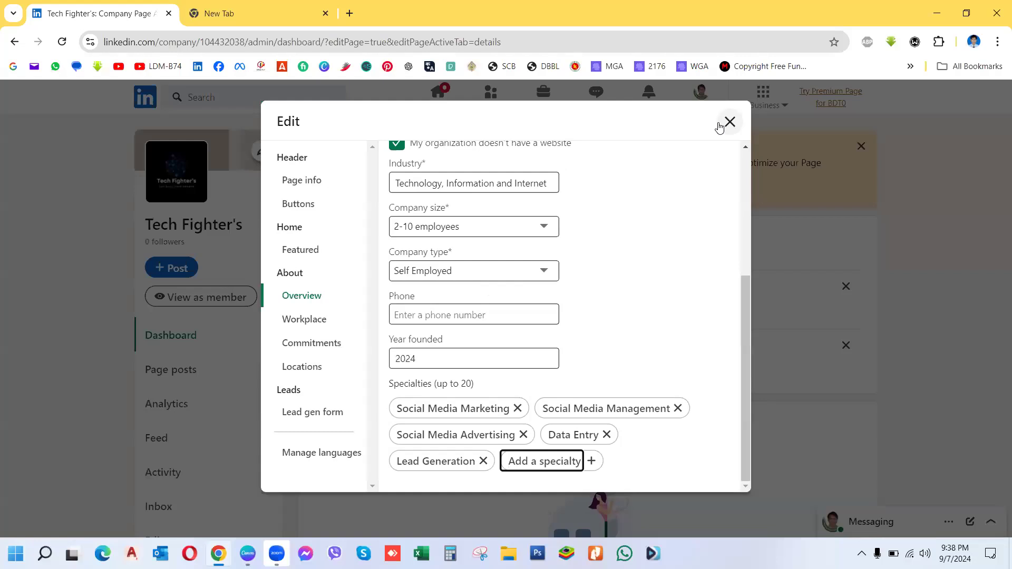
left_click_drag(743, 292, 748, 202)
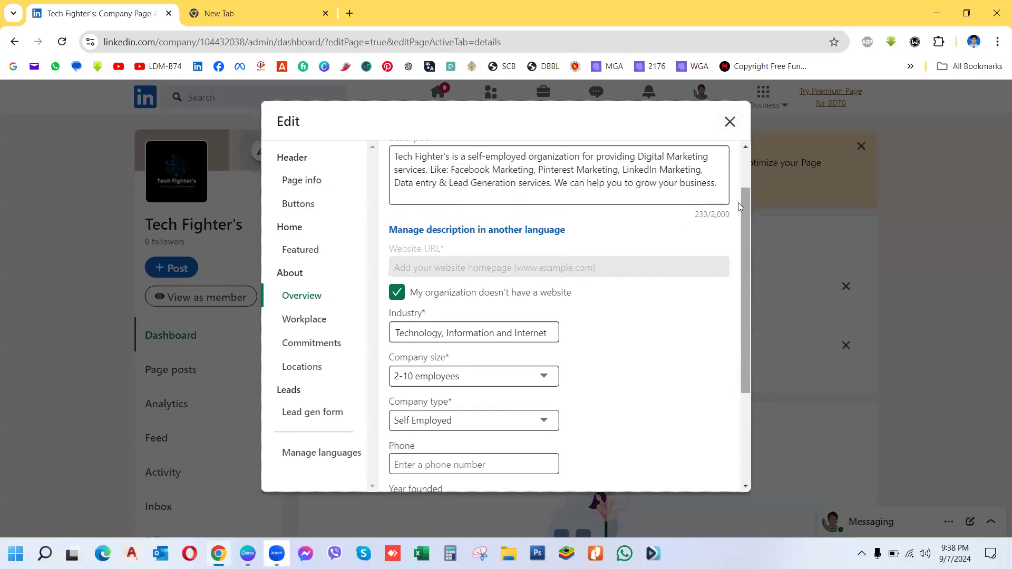
left_click(298, 323)
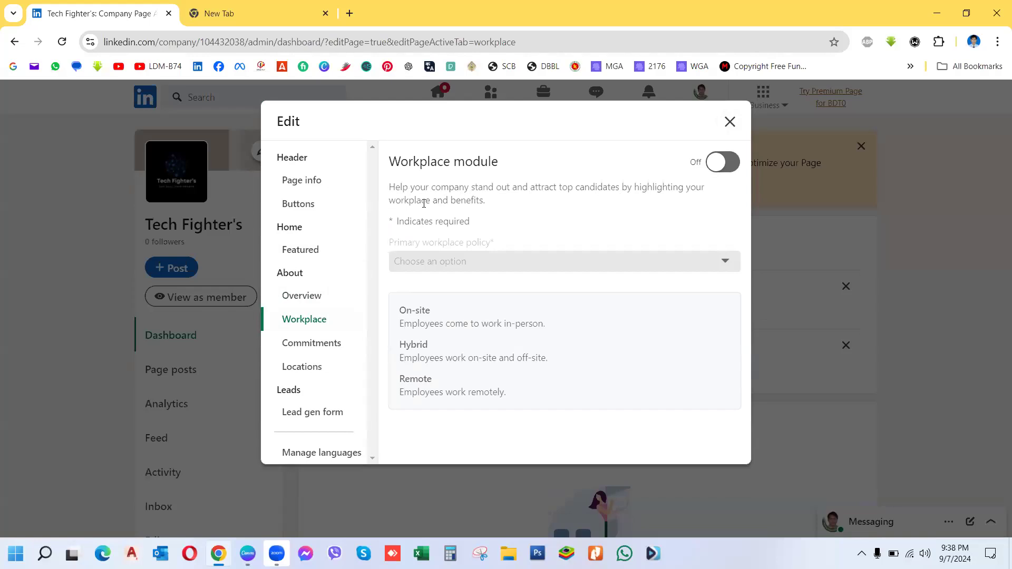
Step: Switch the Workplace module on and set the primary workplace policy to Remote
left_click(733, 169)
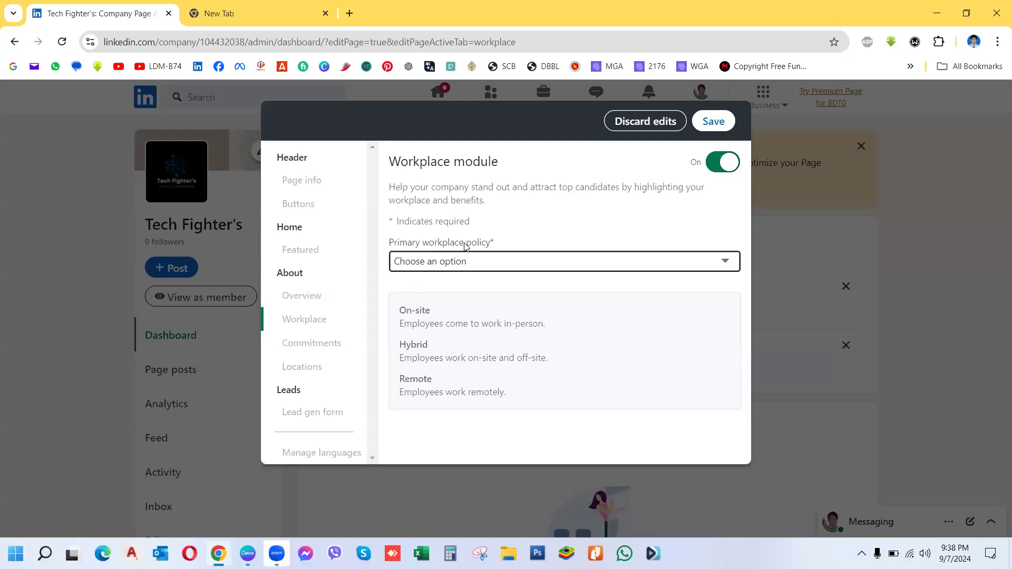
left_click(637, 260)
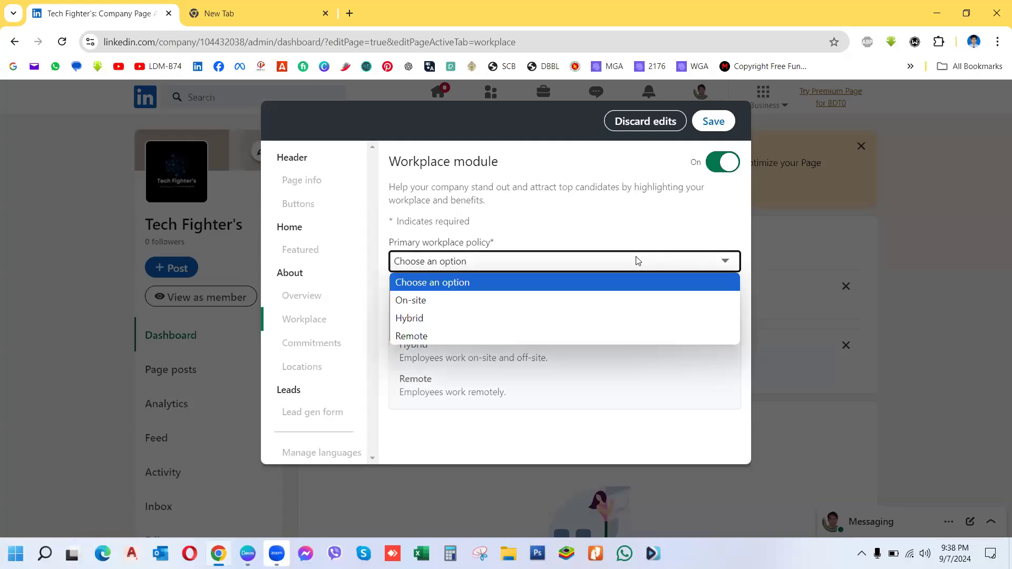
left_click(412, 338)
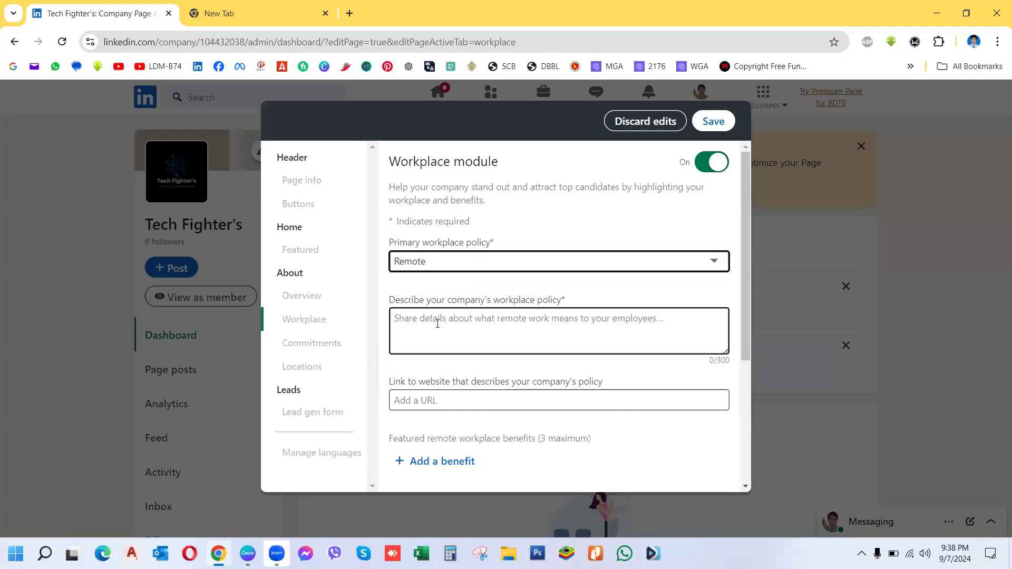
left_click(412, 320)
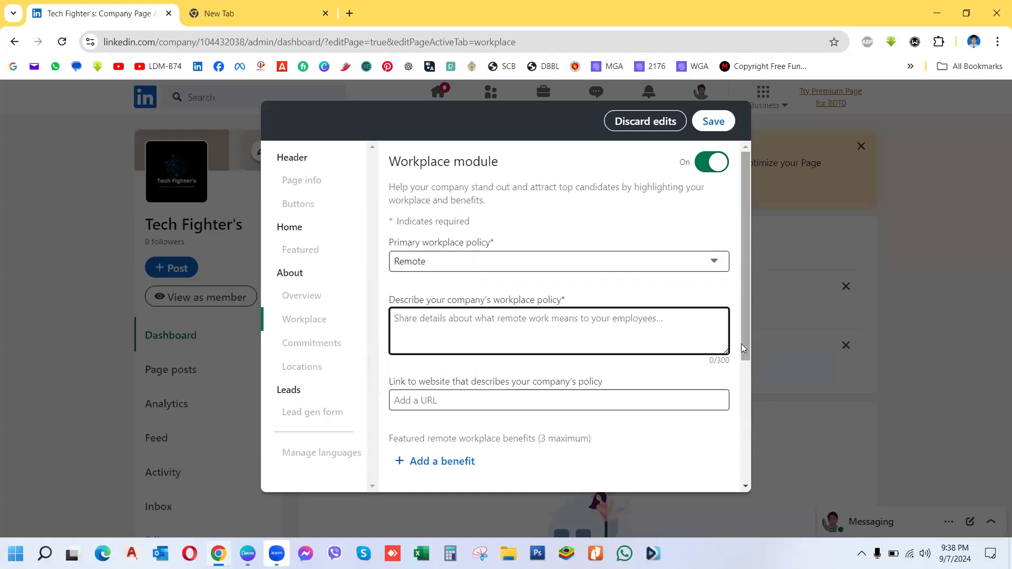
left_click_drag(746, 343, 740, 456)
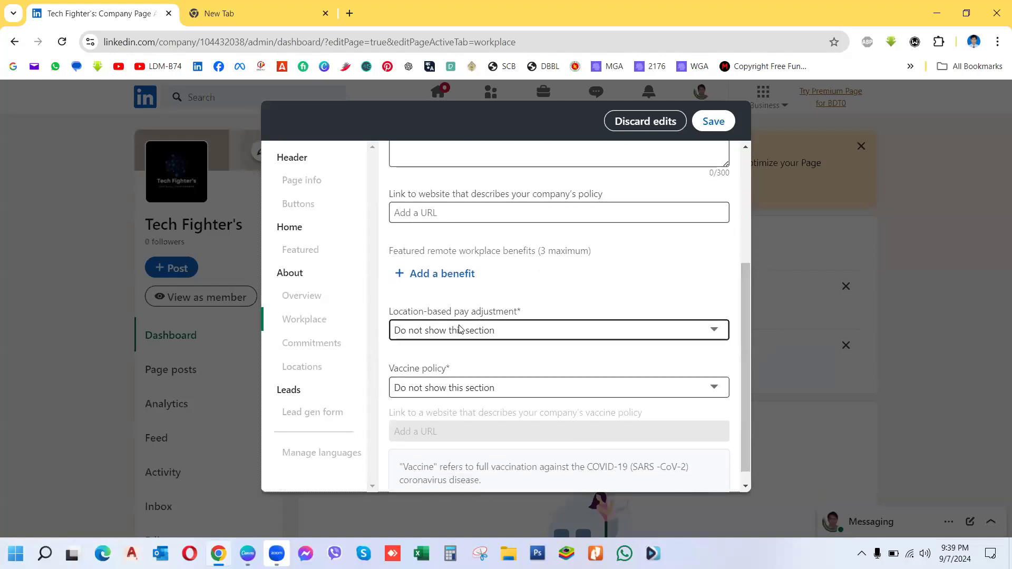
Step: Leave pay adjustment and vaccine policy as Do not show, then switch the Workplace module off
left_click(530, 333)
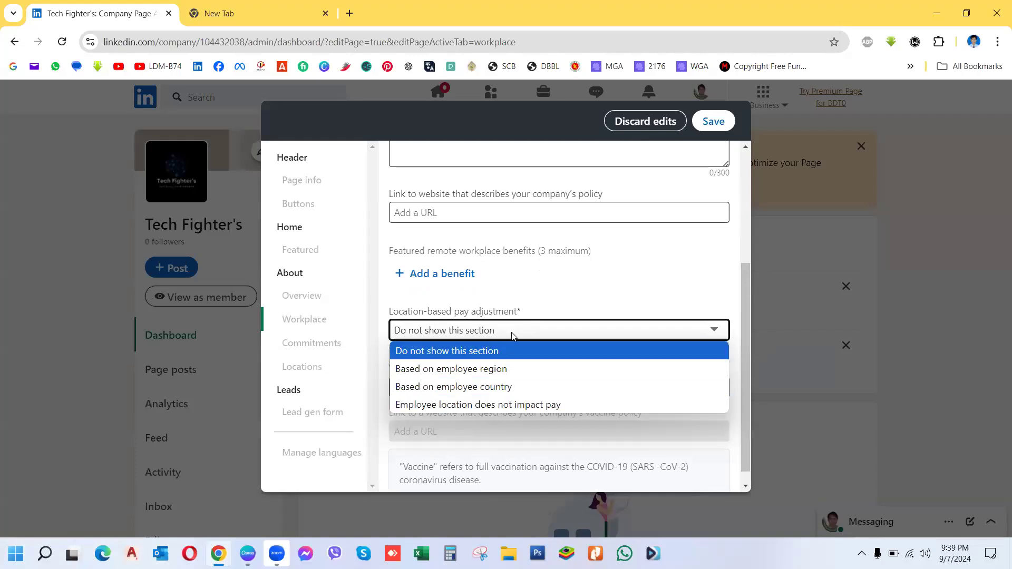
left_click(525, 330)
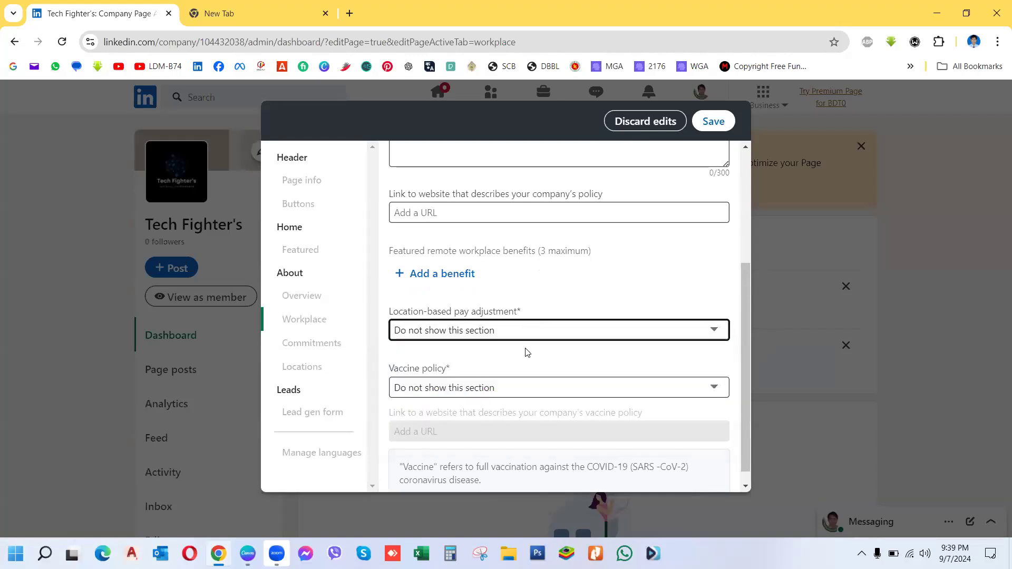
left_click(444, 388)
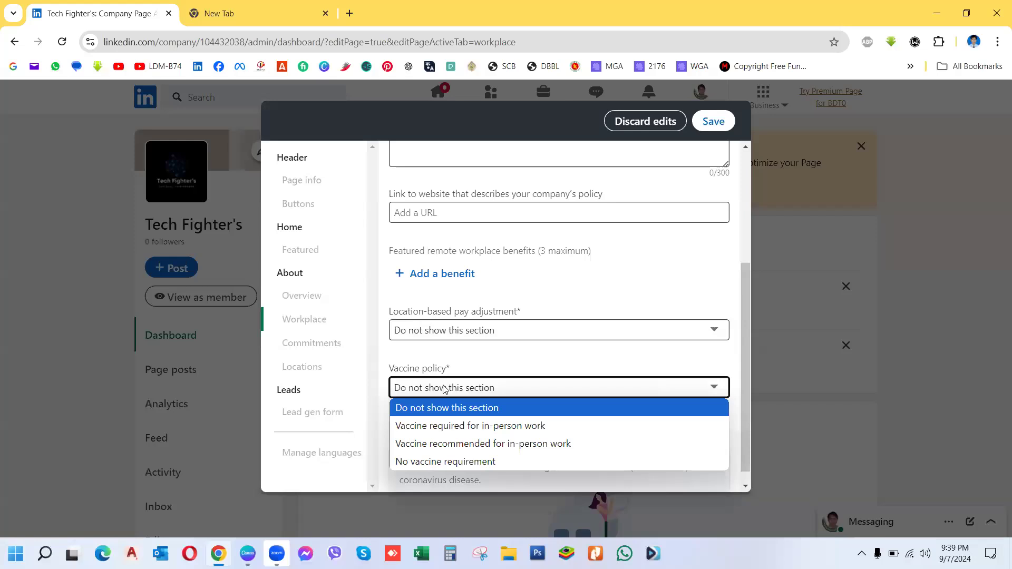
left_click(741, 307)
left_click_drag(742, 308, 746, 167)
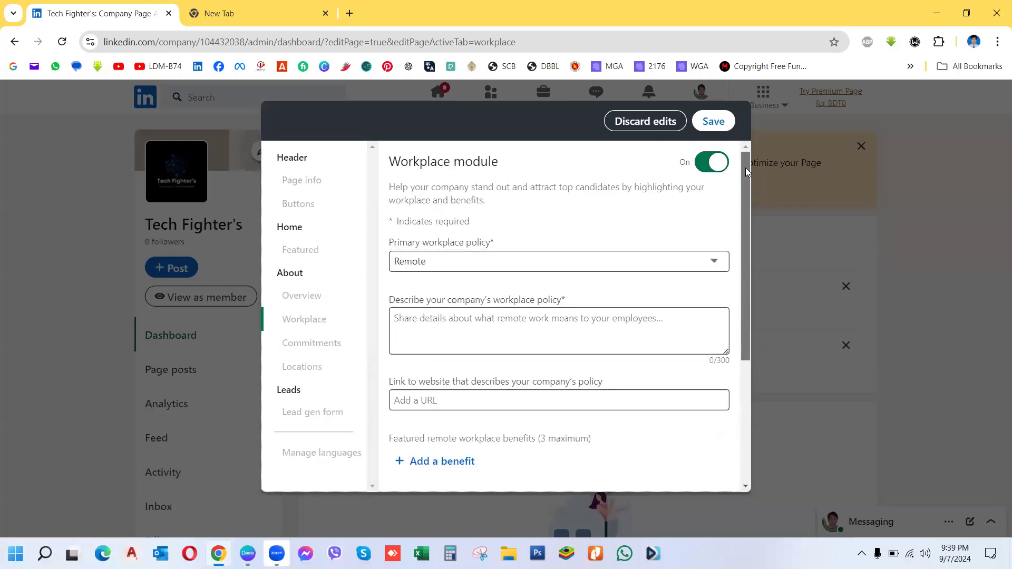
left_click(706, 163)
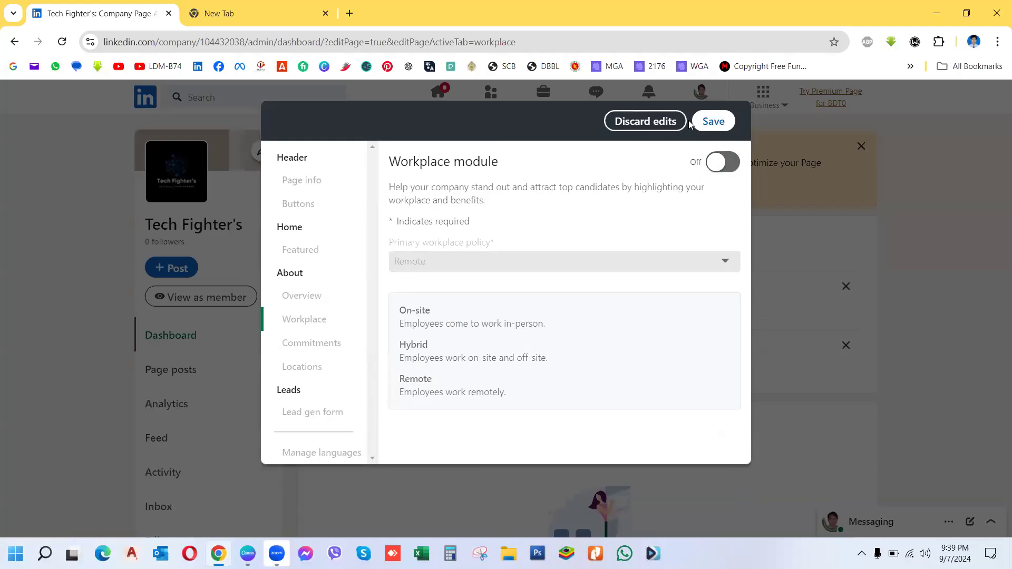
Step: Try saving, discard the workplace edits after the save error, and go to Commitments
left_click(715, 121)
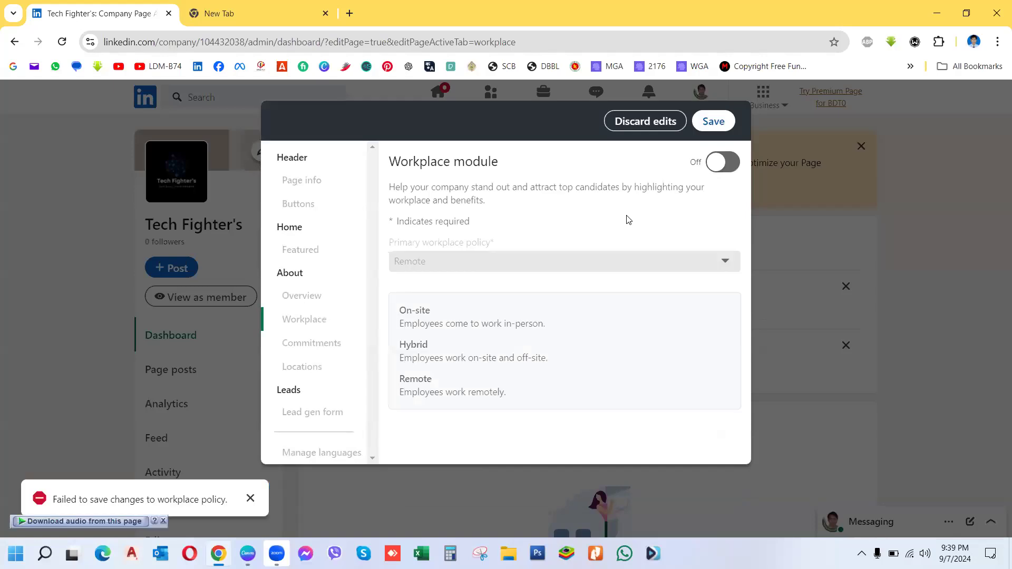
left_click(644, 123)
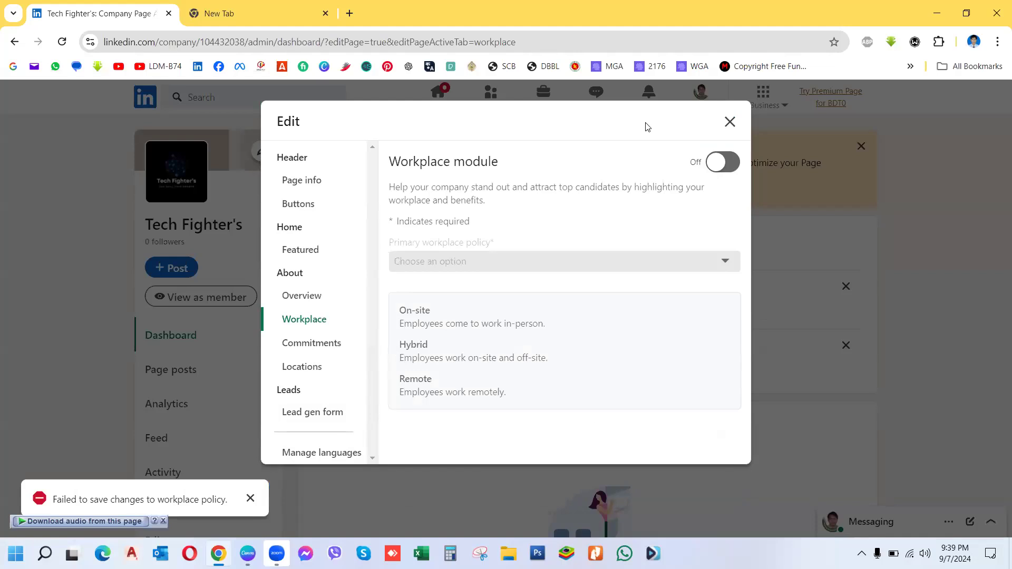
left_click(294, 320)
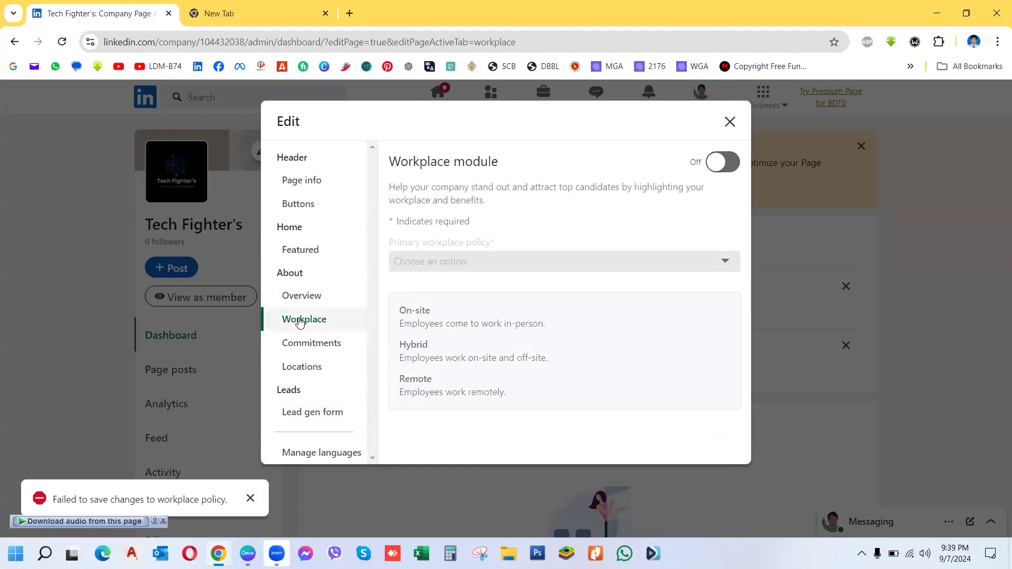
left_click(303, 349)
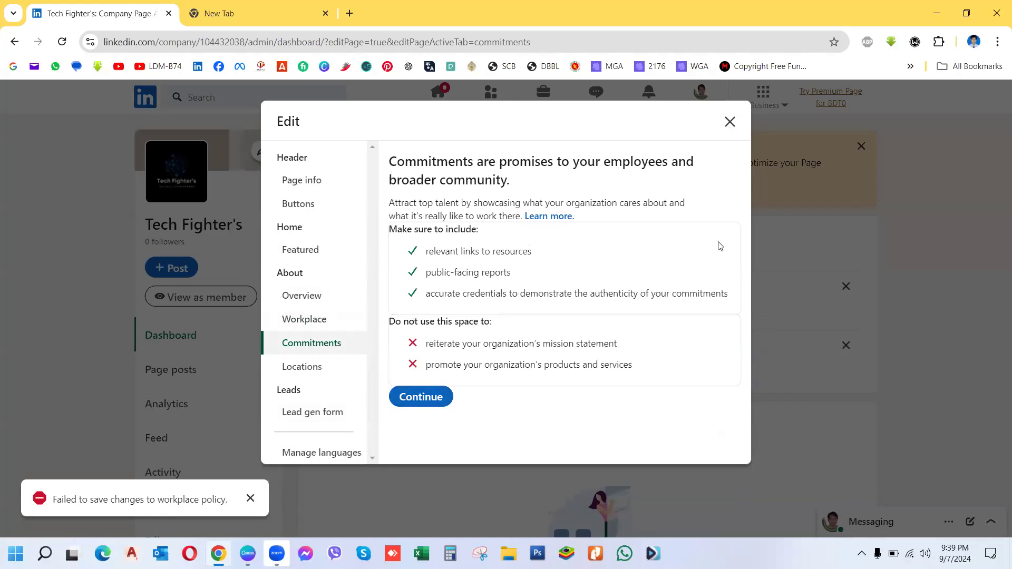
Step: Continue past the Commitments intro and add a Career growth and learning commitment
left_click(440, 397)
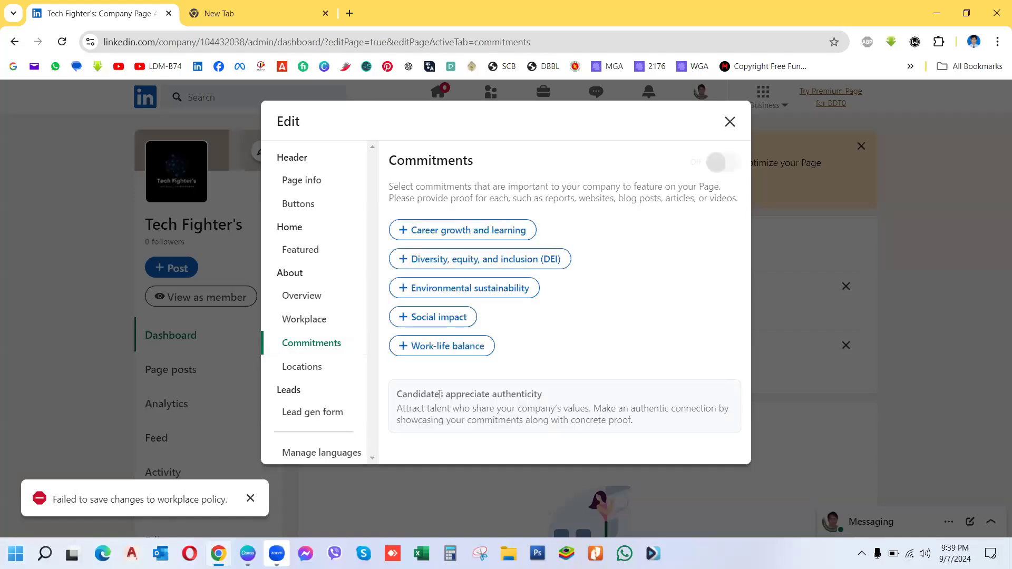
left_click(462, 232)
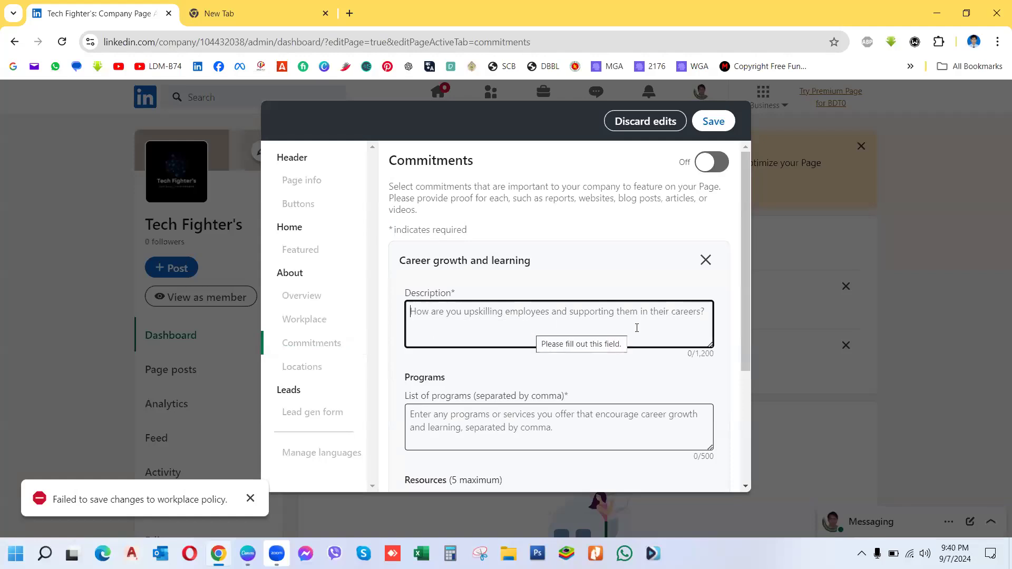
left_click_drag(746, 357, 743, 515)
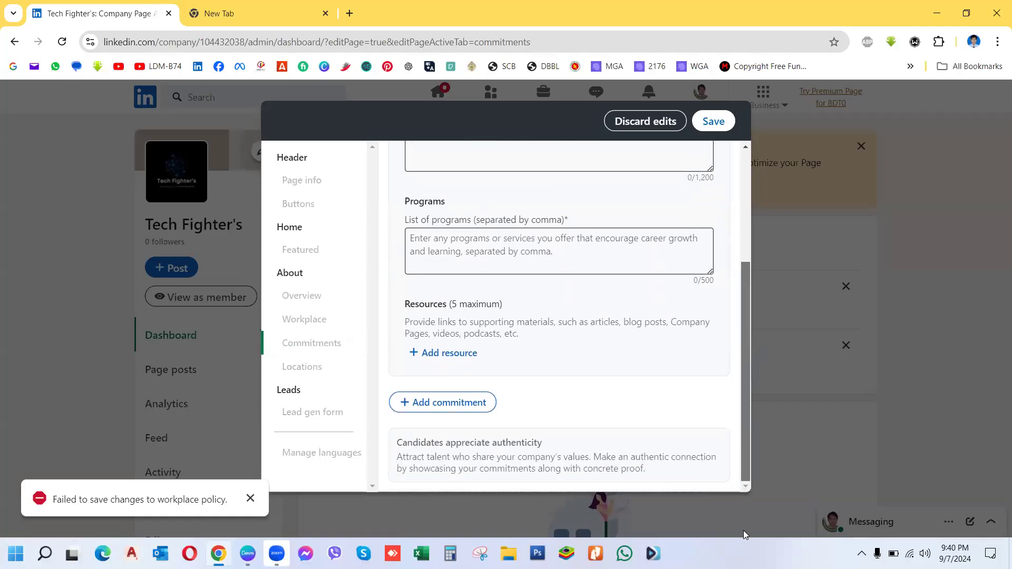
left_click_drag(740, 336, 740, 188)
left_click(459, 329)
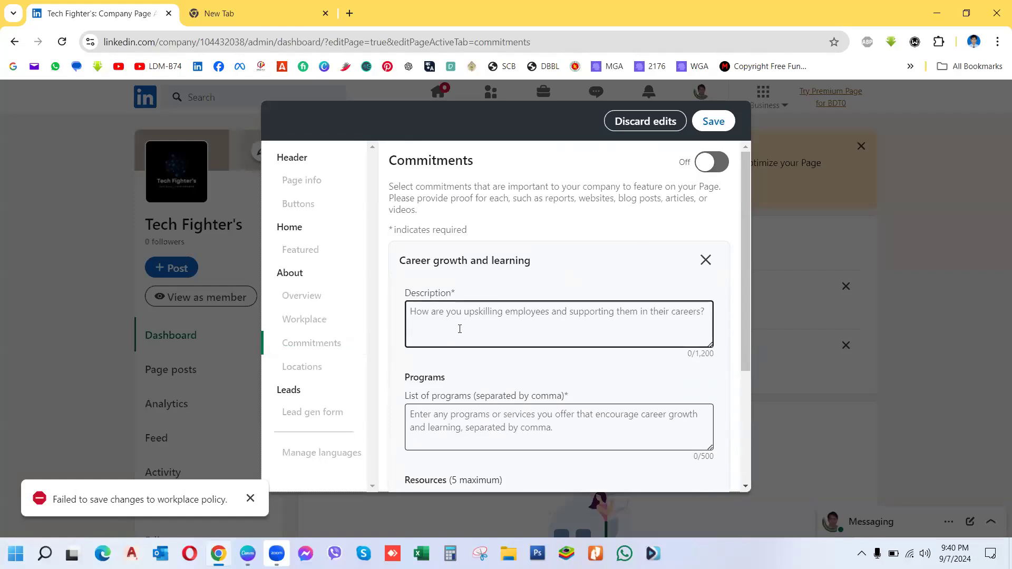
left_click(435, 317)
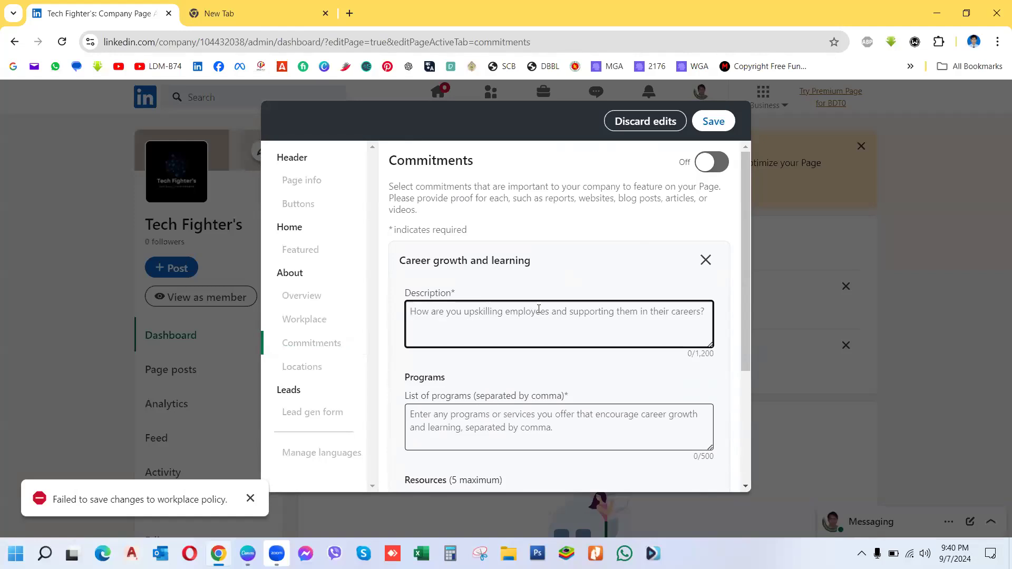
Step: Describe it as "For career growth and learning we provide services.", attempt saving, then remove it
type("Fo")
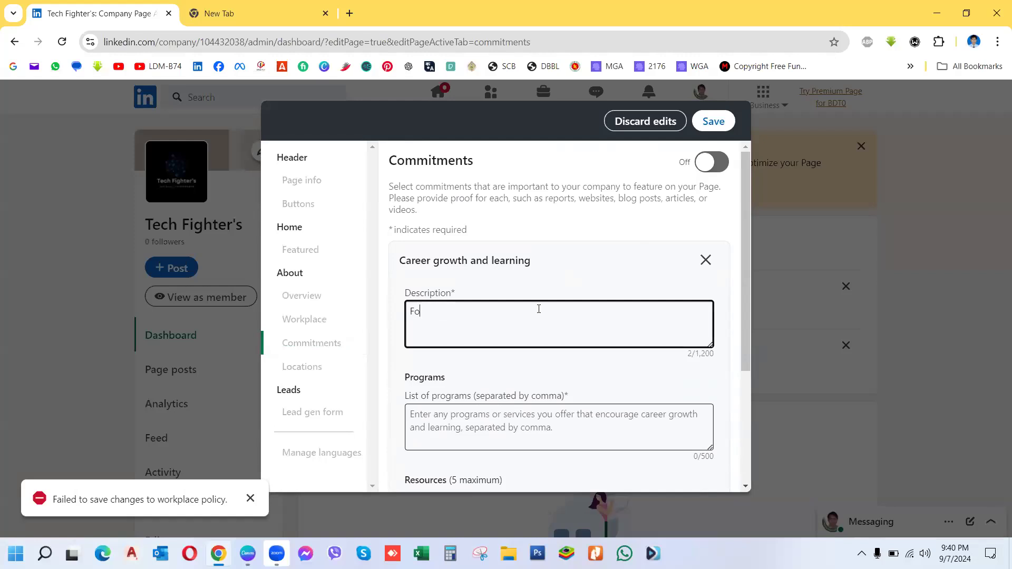
type("r career growth and learning we provide")
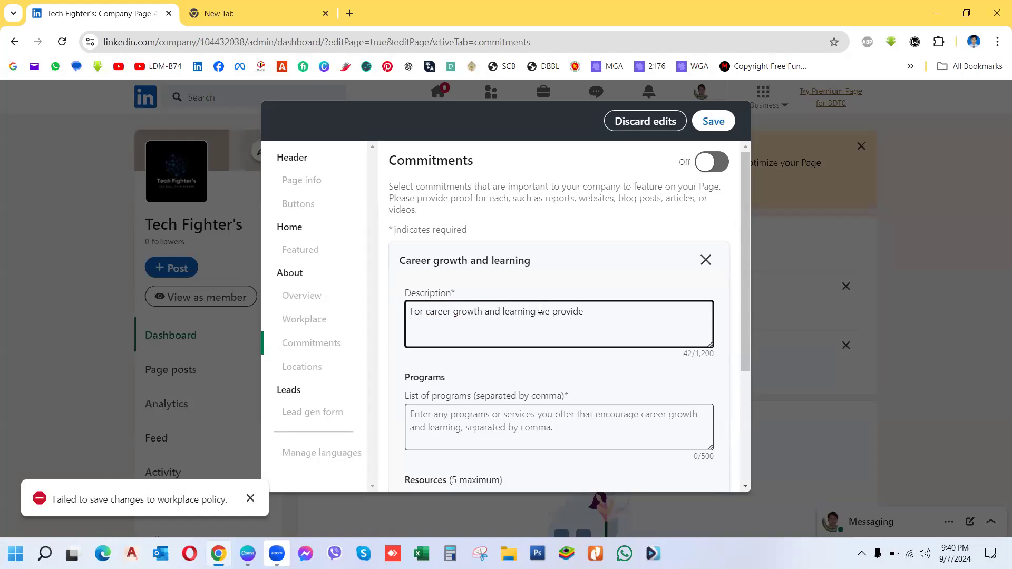
type("services.")
left_click(713, 122)
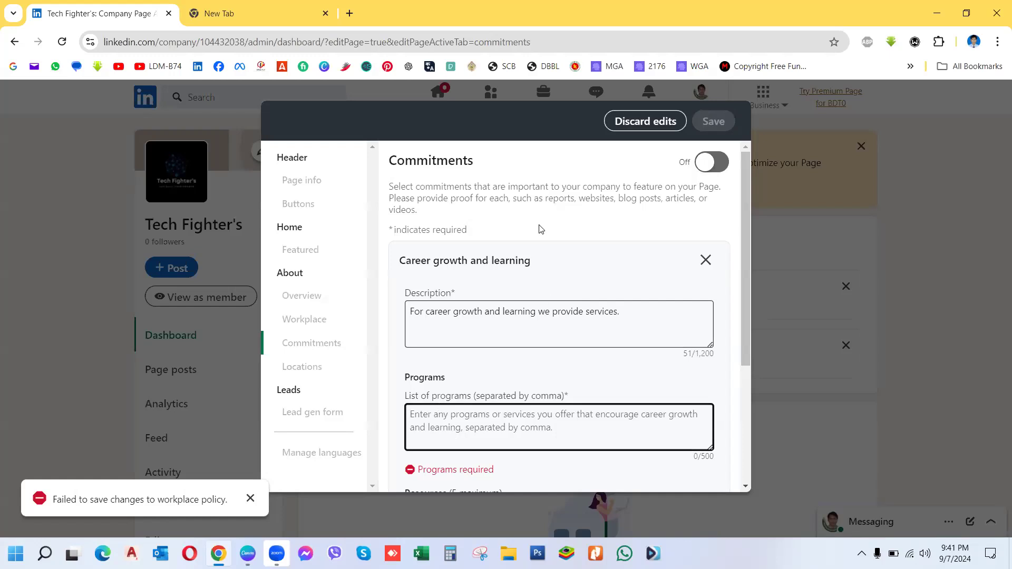
left_click(705, 260)
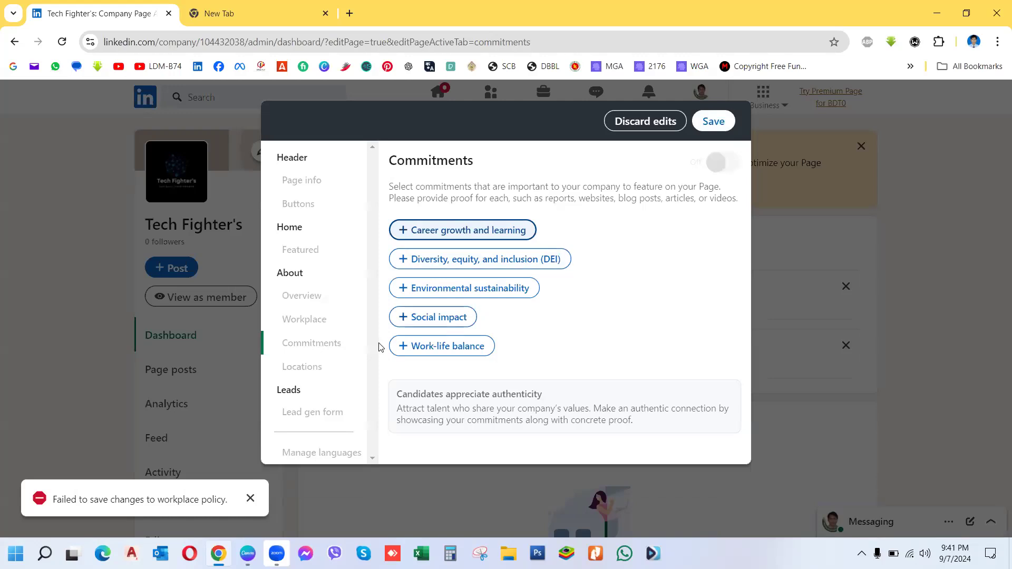
Step: Discard the unsaved commitment edits and start a new location with Bangladesh as the country
left_click(654, 125)
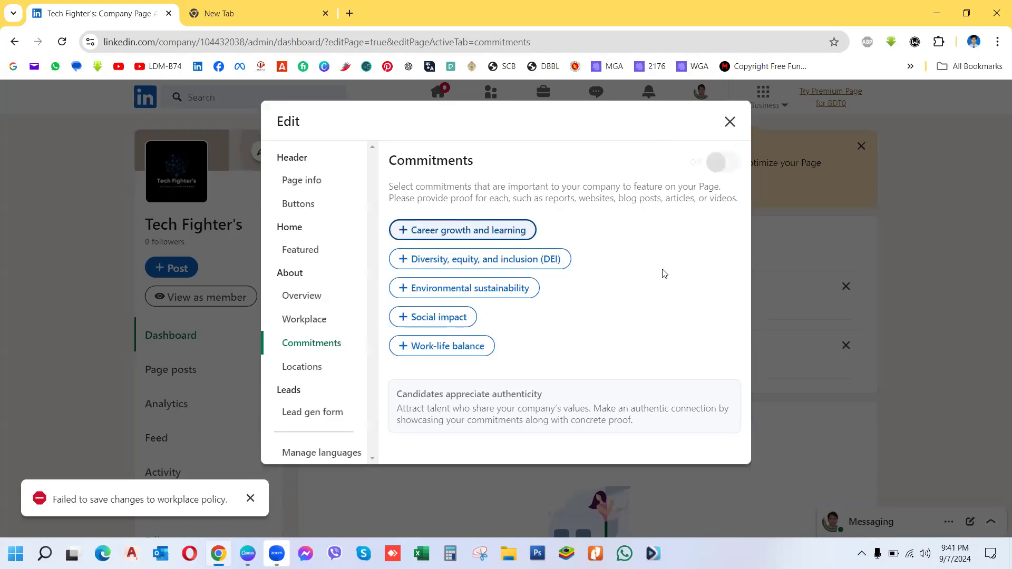
left_click(302, 371)
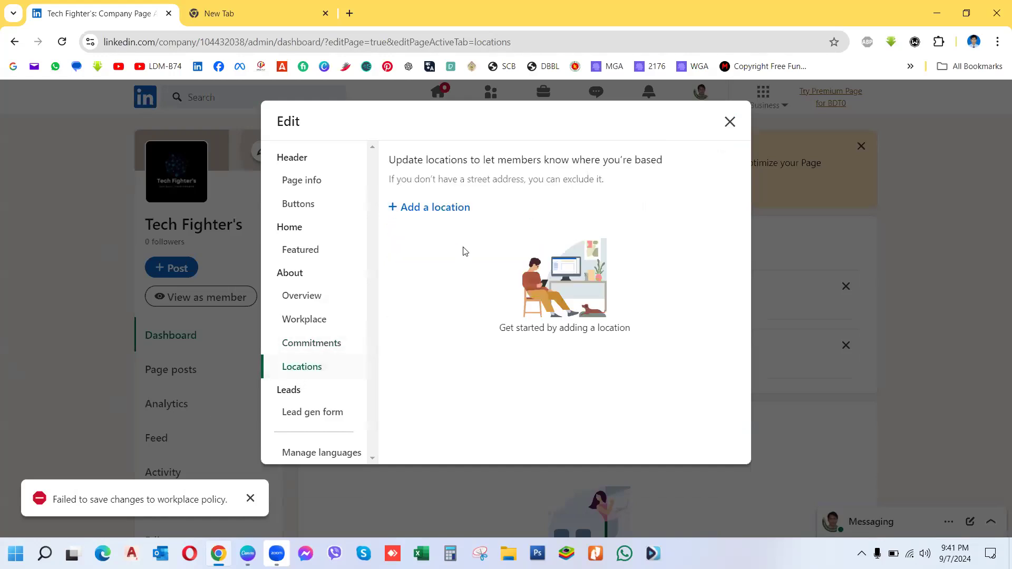
left_click(440, 207)
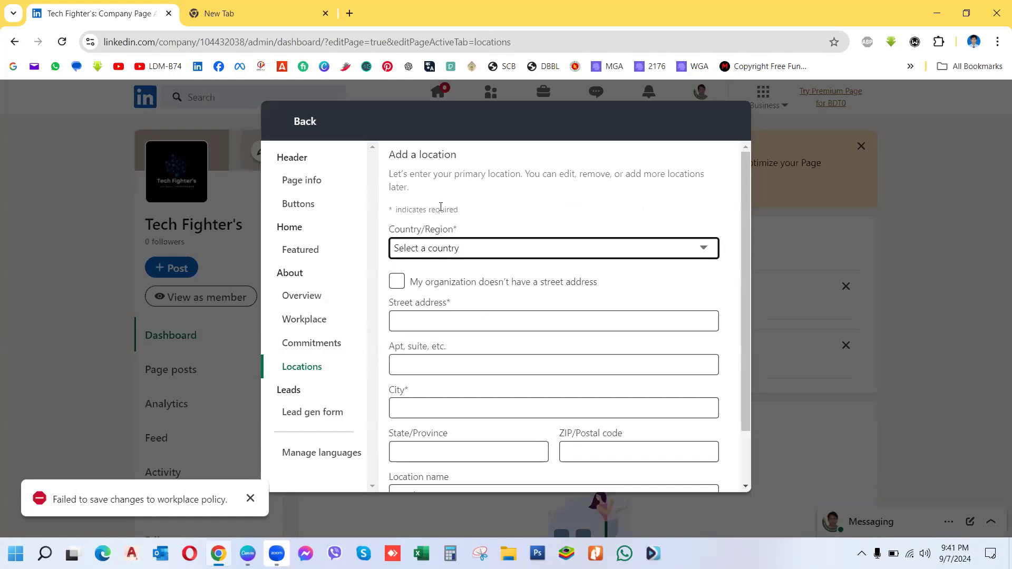
left_click(420, 248)
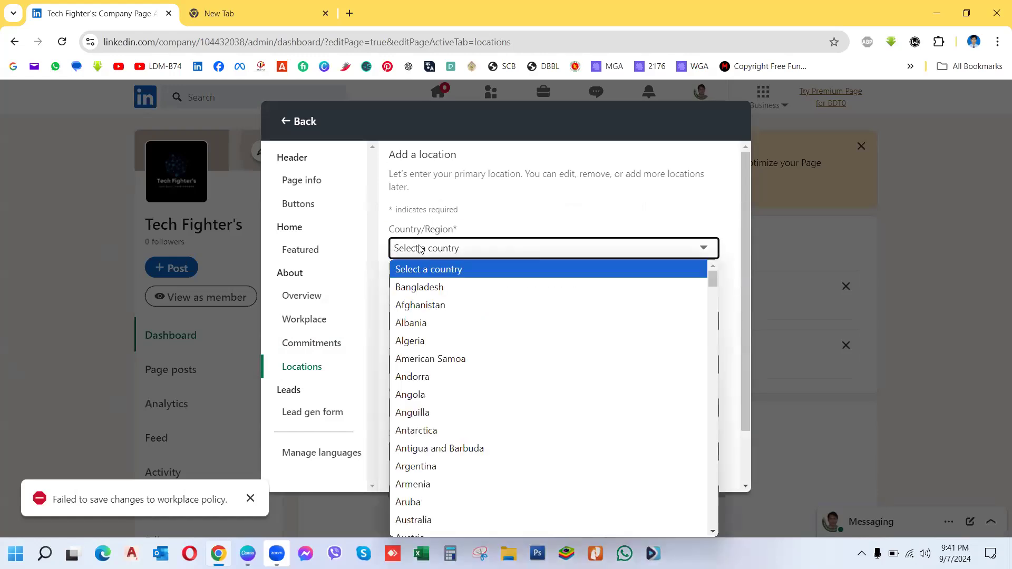
left_click(422, 290)
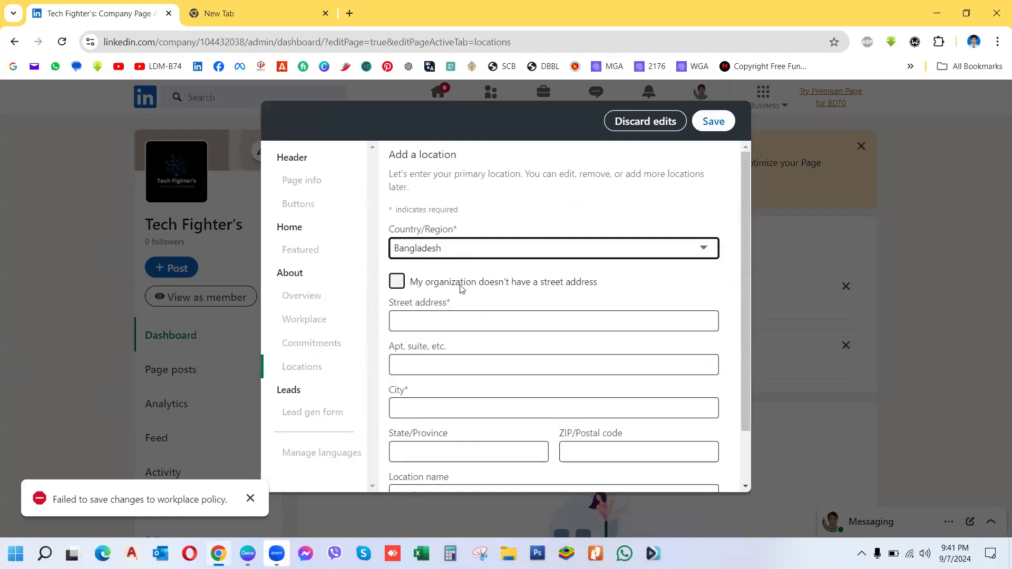
Step: Mark the Bangladesh location as having no street address
left_click(413, 321)
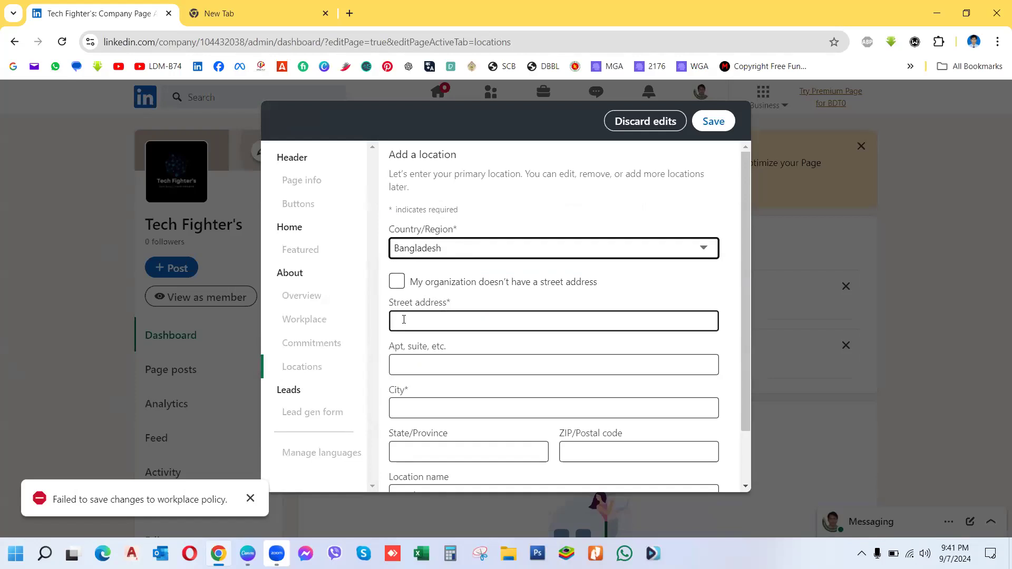
left_click(401, 370)
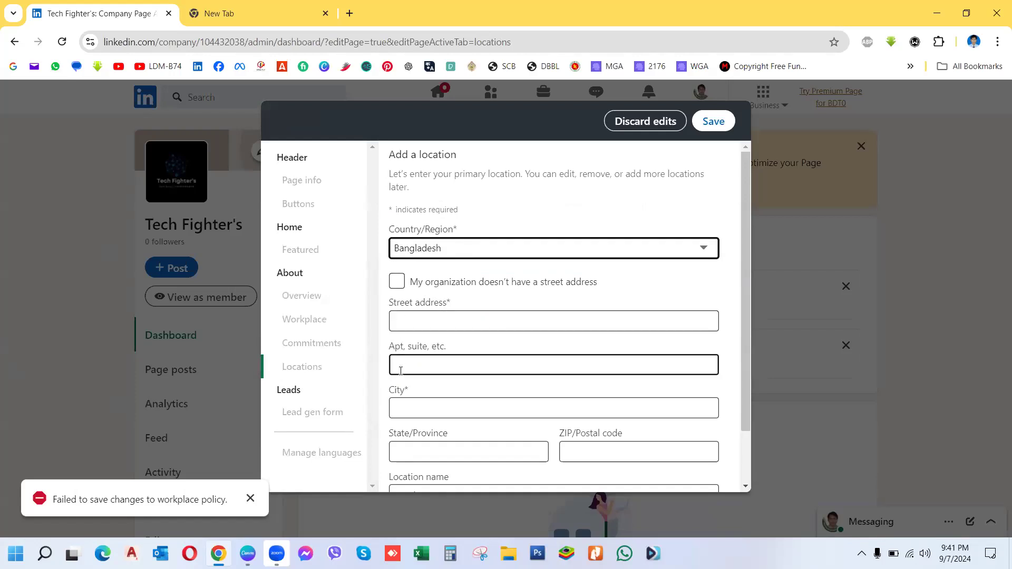
left_click(402, 305)
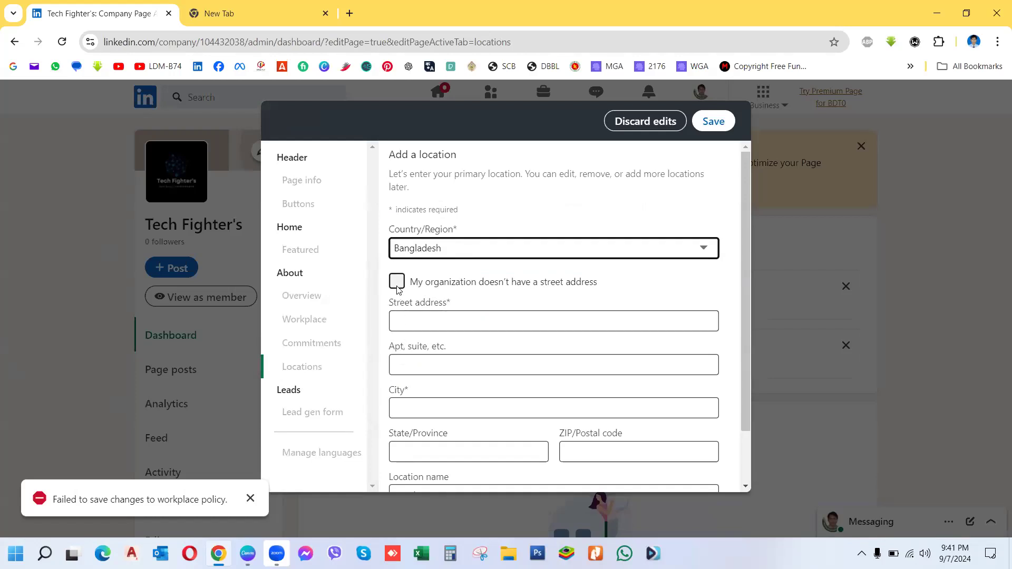
left_click(396, 283)
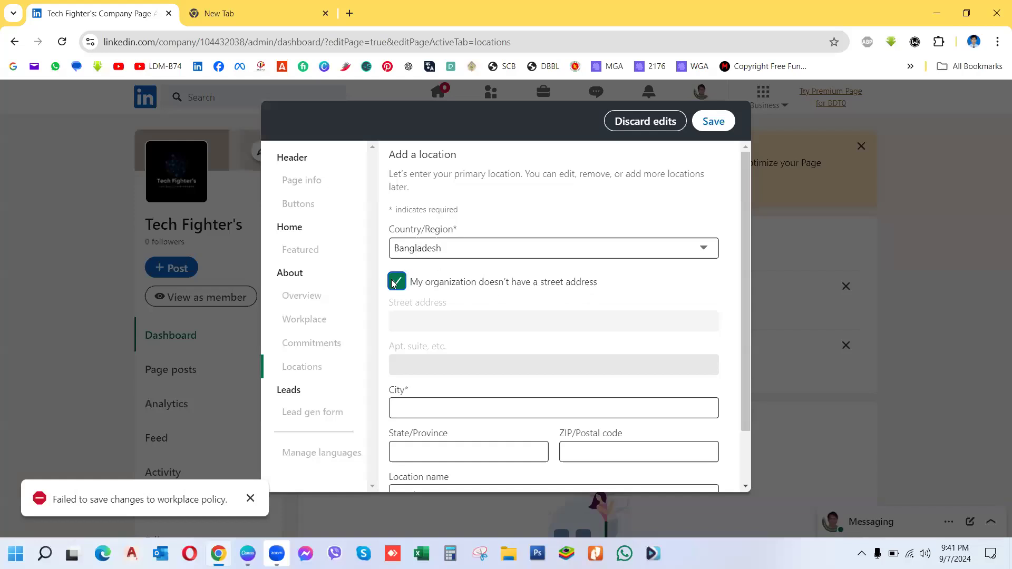
Step: Autofill the city and postal code from a saved address, then save the Headquarters location
left_click(476, 409)
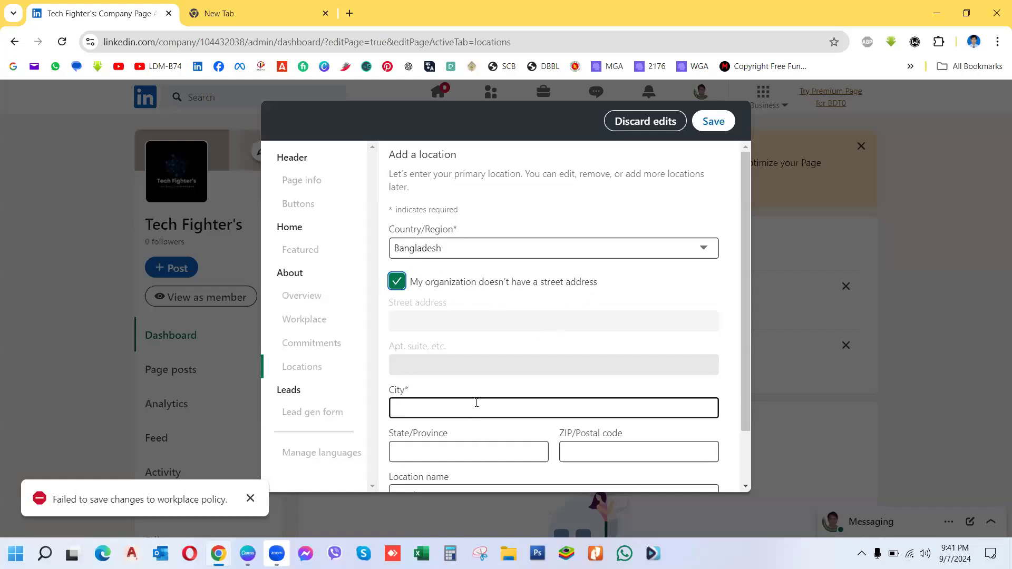
left_click(476, 406)
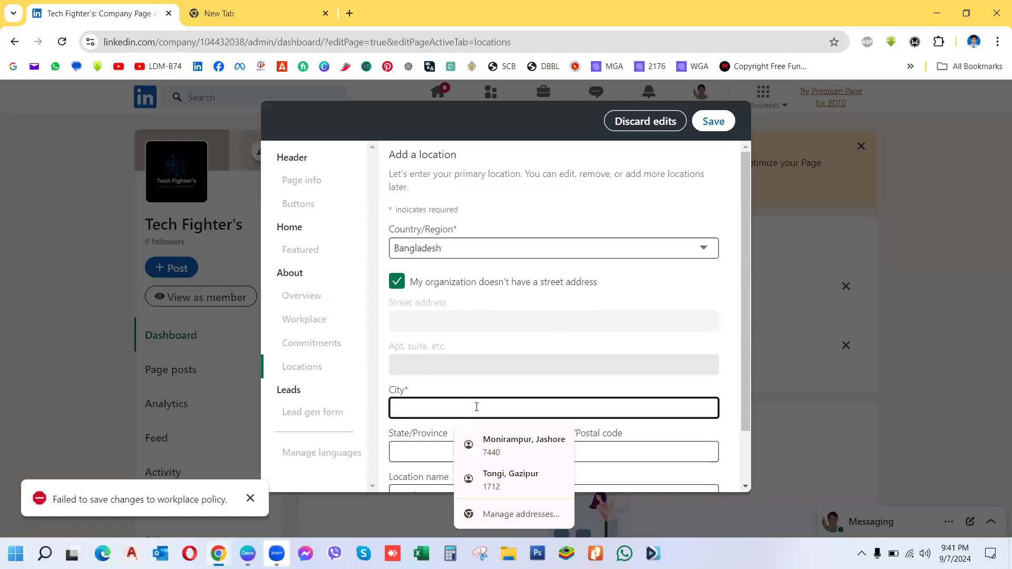
left_click(516, 438)
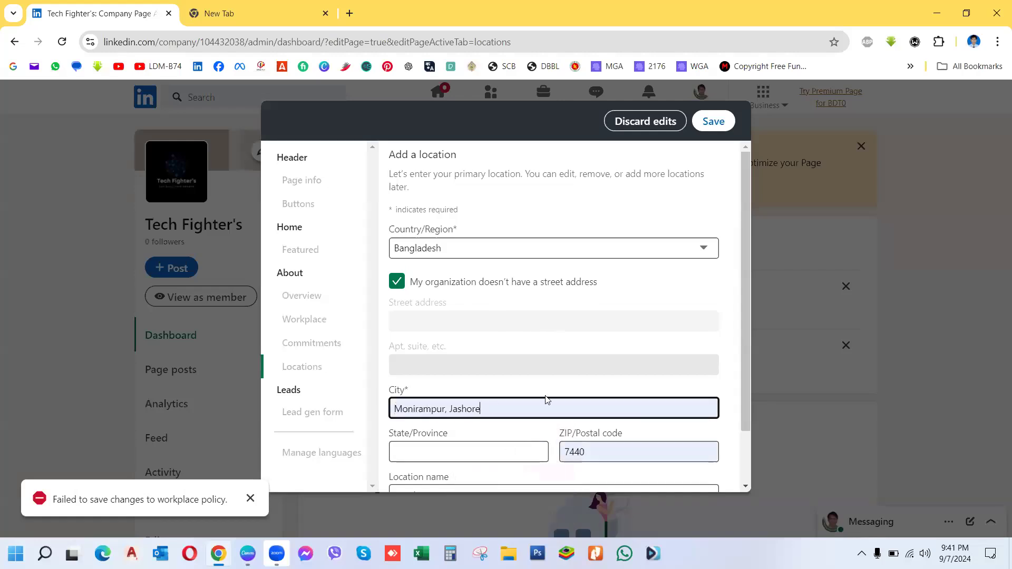
left_click_drag(747, 388, 748, 452)
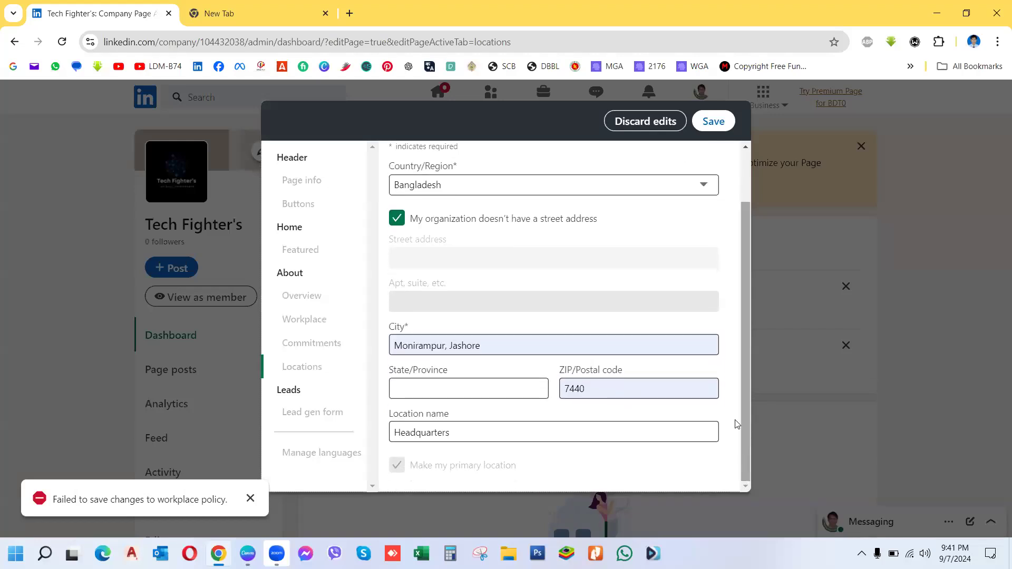
left_click(714, 121)
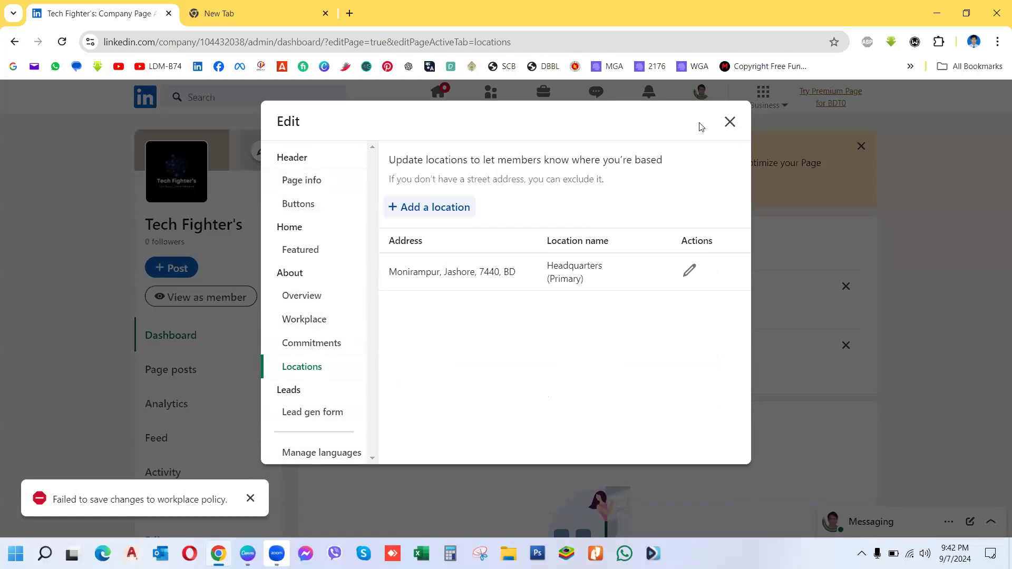
Step: Close the page editor, decline sharing the edits in a post, and dismiss the failed-to-save notice
left_click(729, 123)
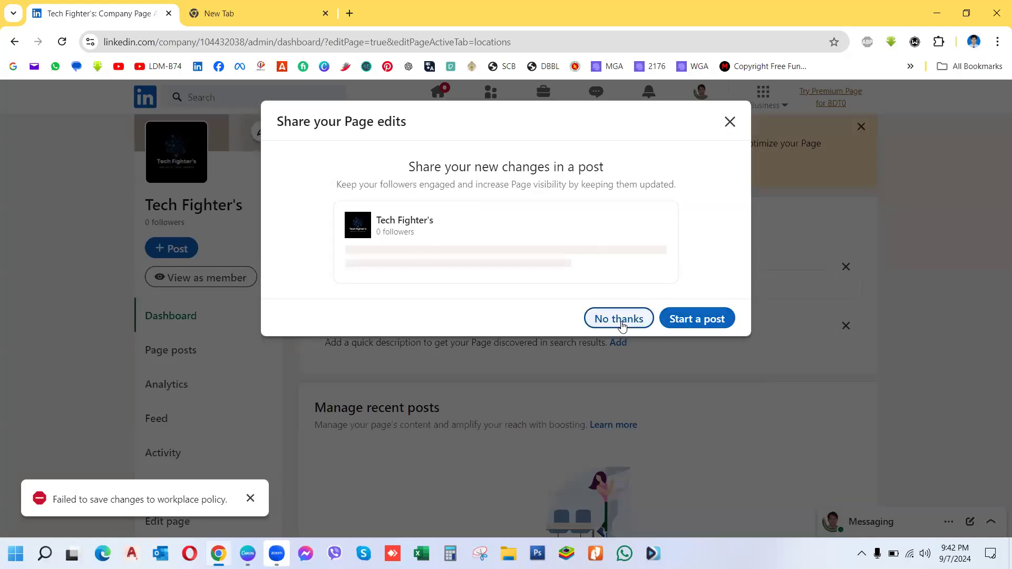
left_click(619, 320)
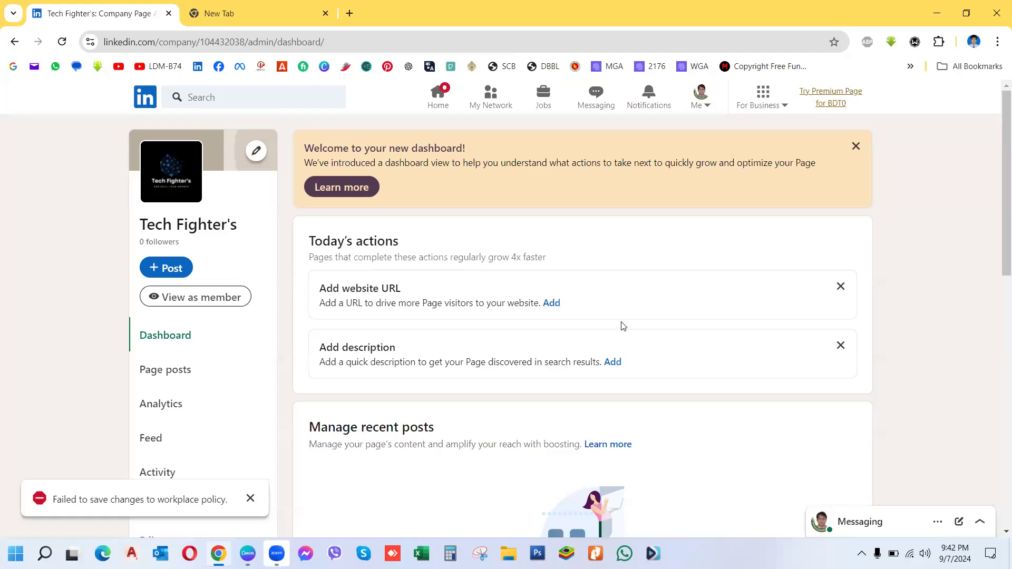
left_click(250, 498)
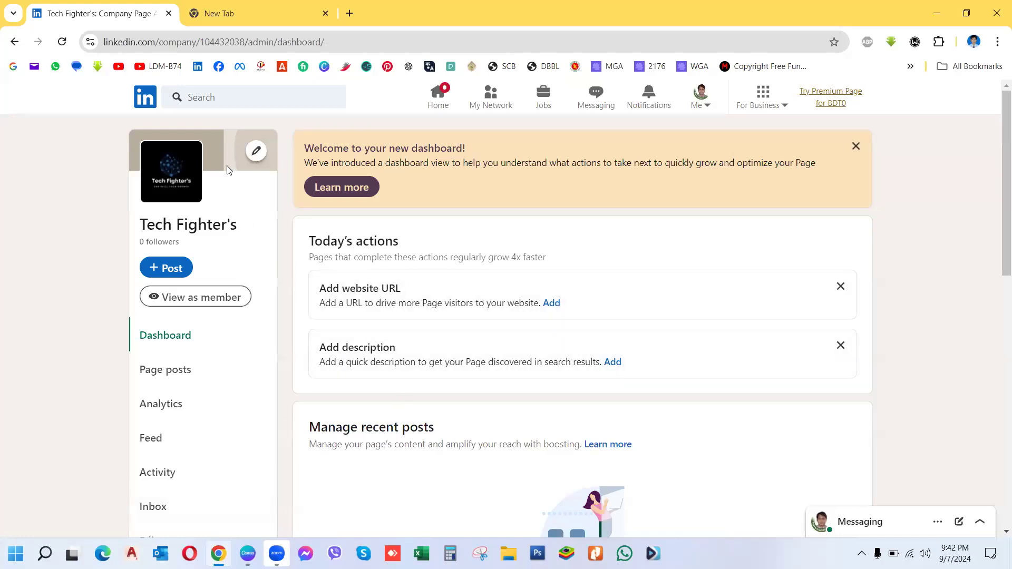
Step: Confirm the cover image size of 1,128 × 191 px, then minimize Chrome
left_click(254, 154)
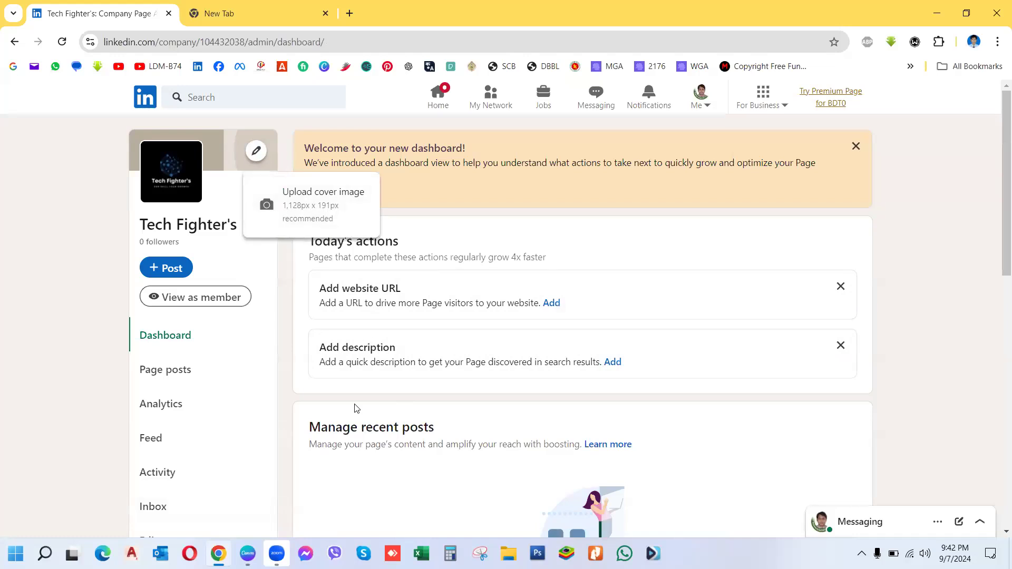
left_click(939, 11)
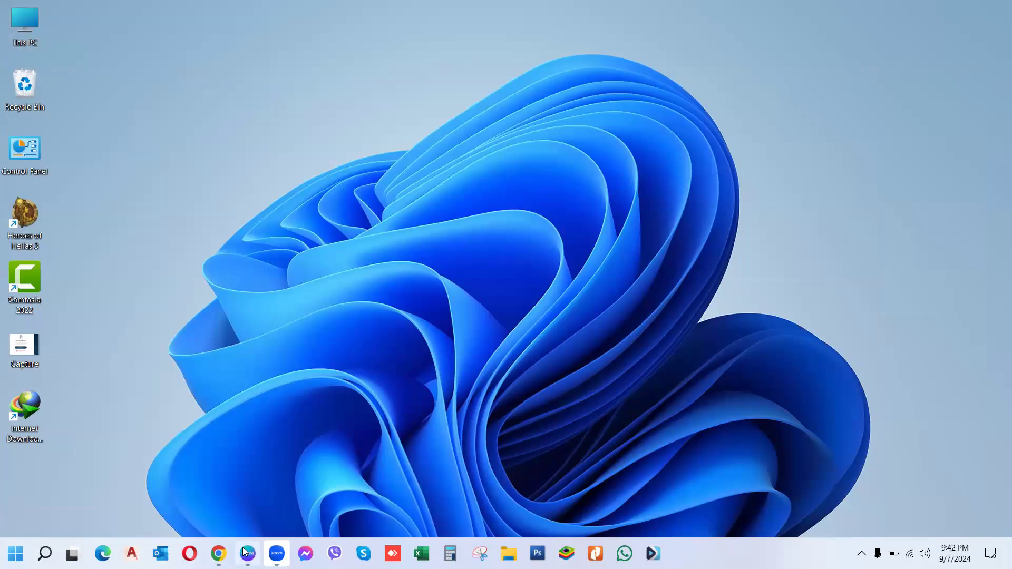
Step: Bring Canva forward, close the Tech Fighter's logo design, and return to the home page
mouse_move(245, 552)
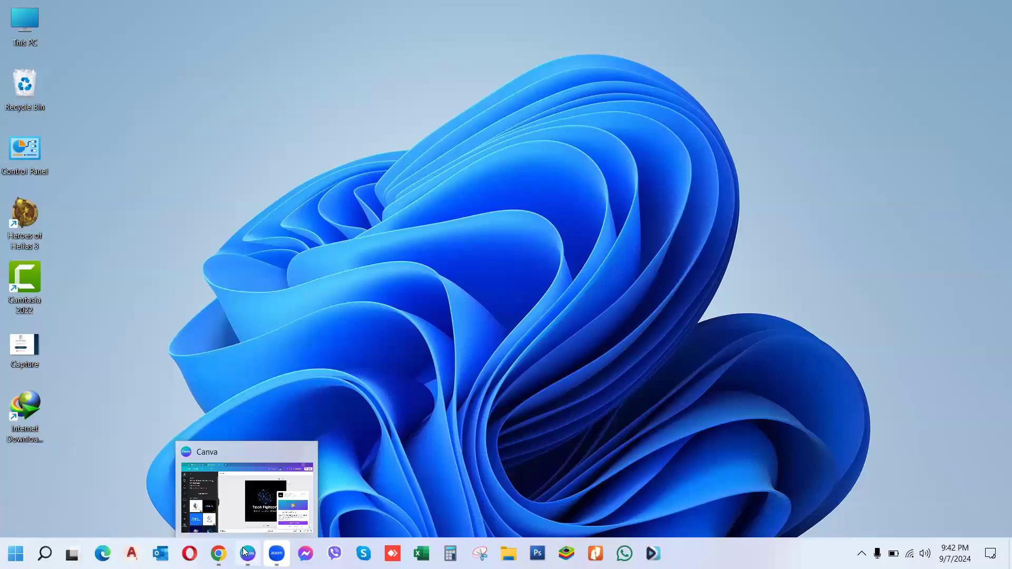
left_click(245, 551)
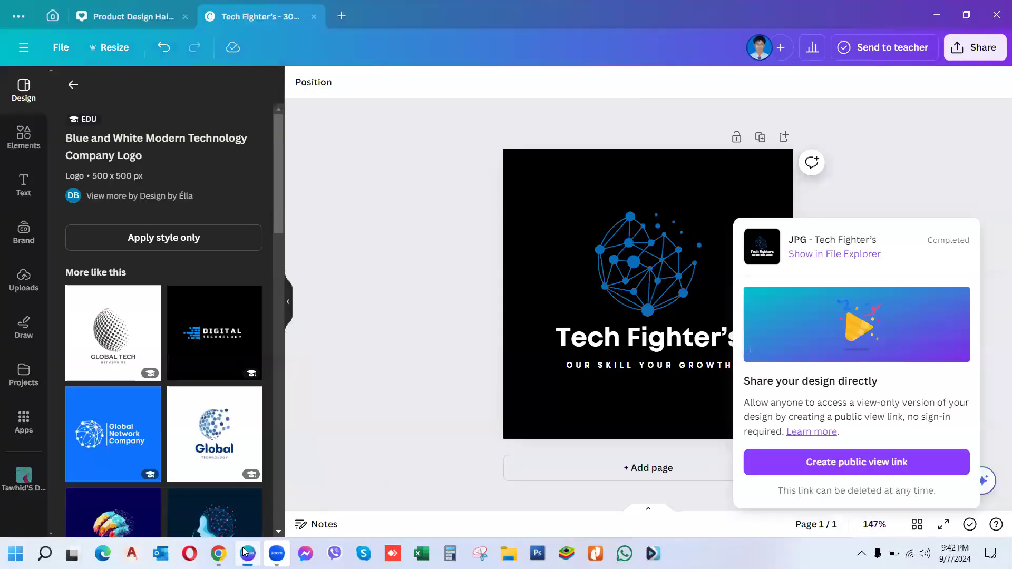
left_click(112, 17)
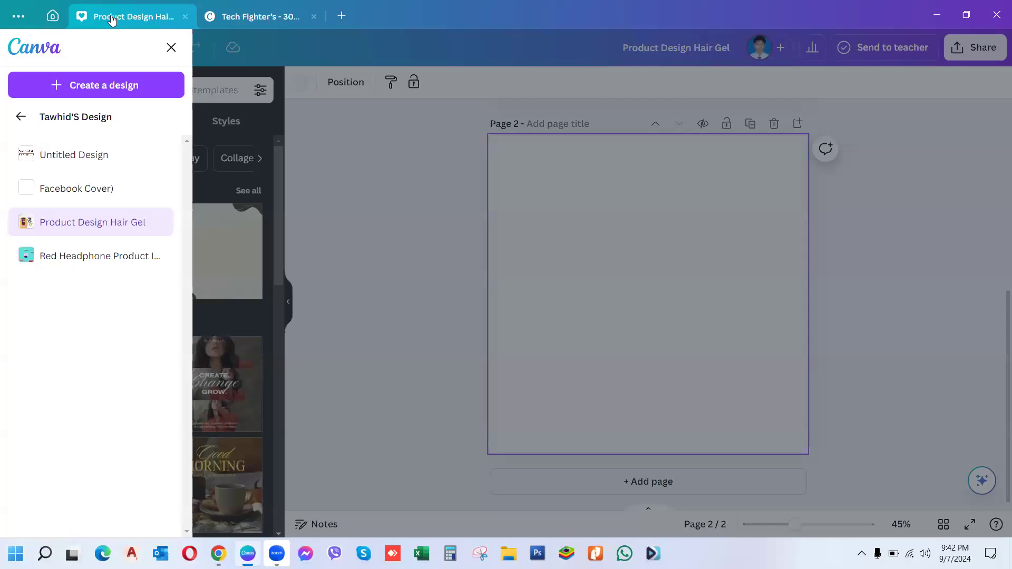
left_click(313, 17)
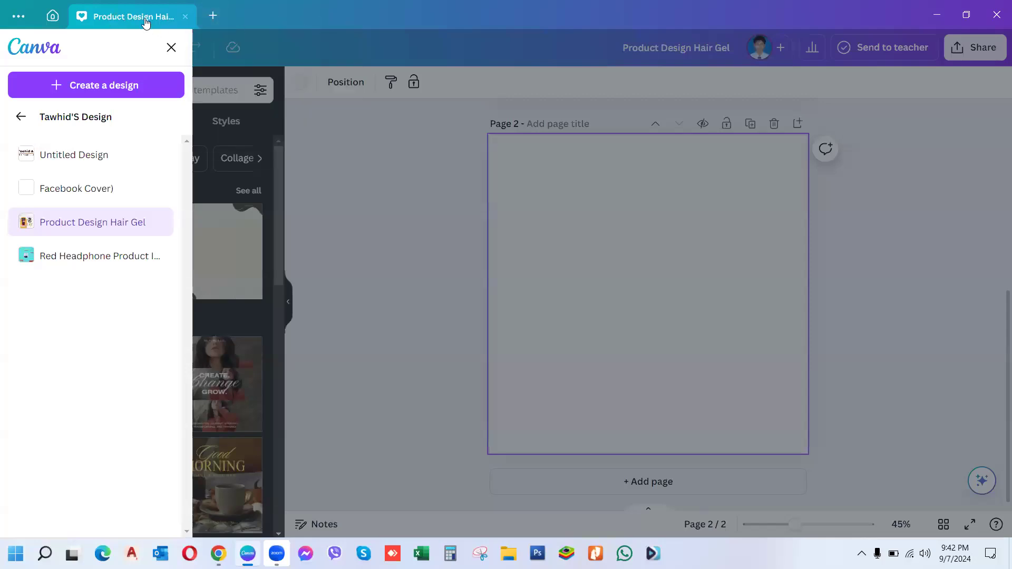
left_click(52, 17)
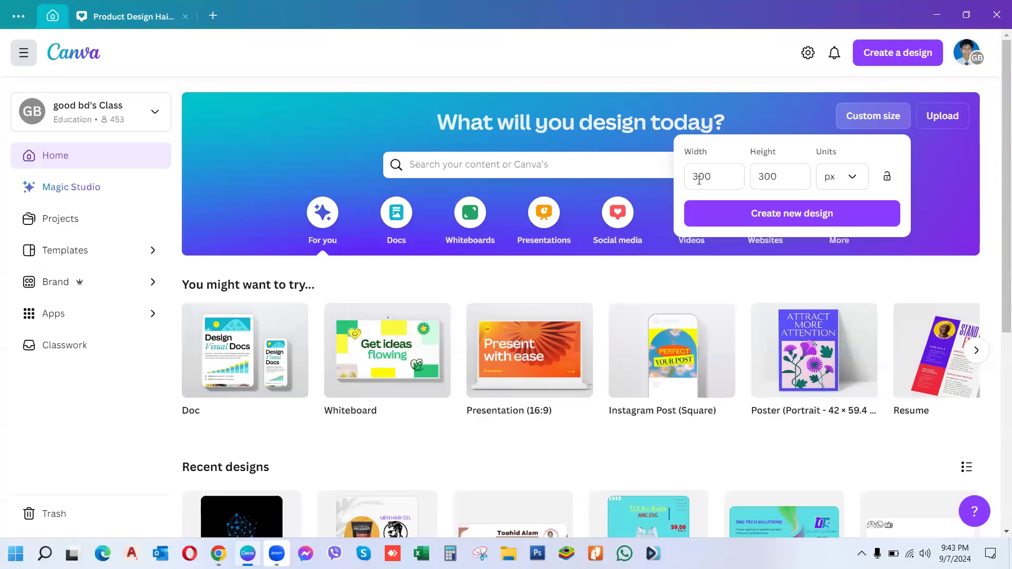
Step: Create a custom-size design of 1128 × 191 px
left_click(722, 176)
key("BackSpace")
key("BackSpace")
key("BackSpace")
type("1")
type("12")
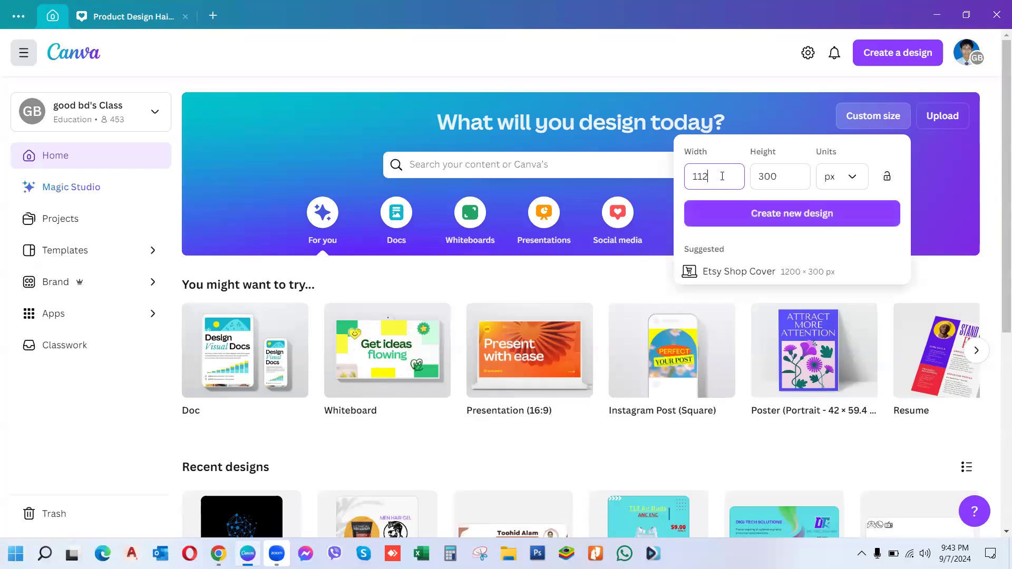
type("8")
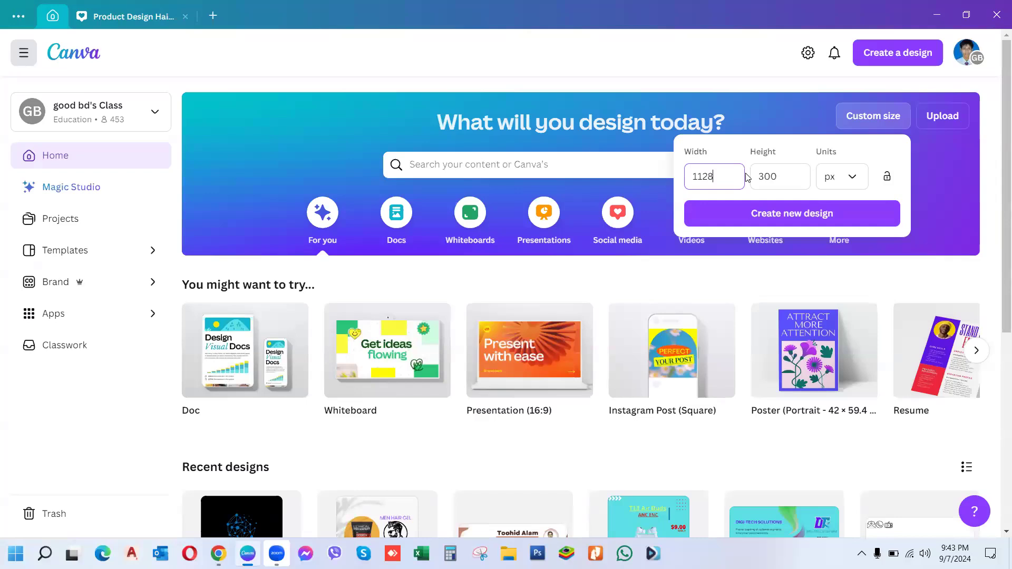
left_click(794, 177)
key("BackSpace")
key("BackSpace")
key("BackSpace")
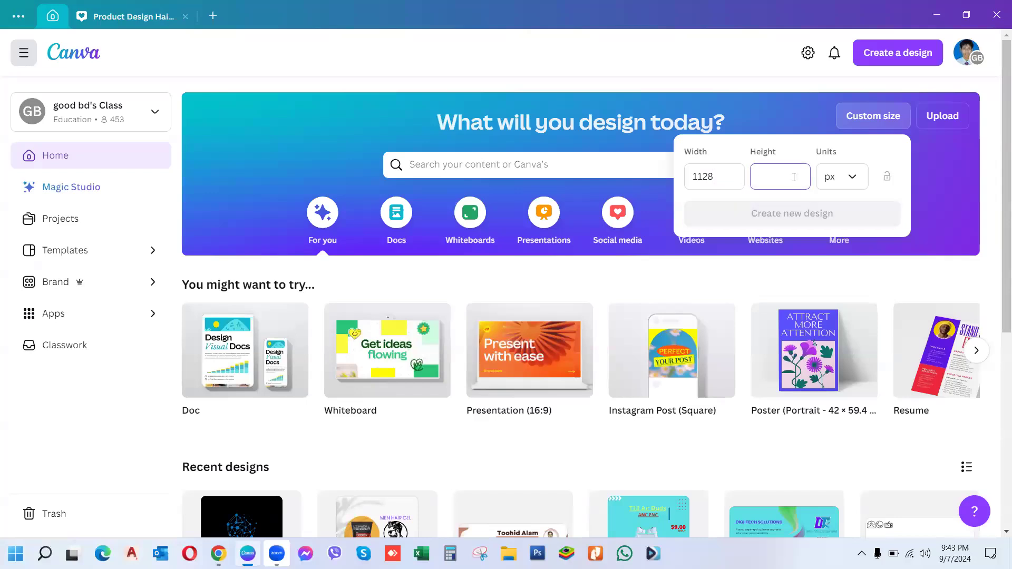
type("191")
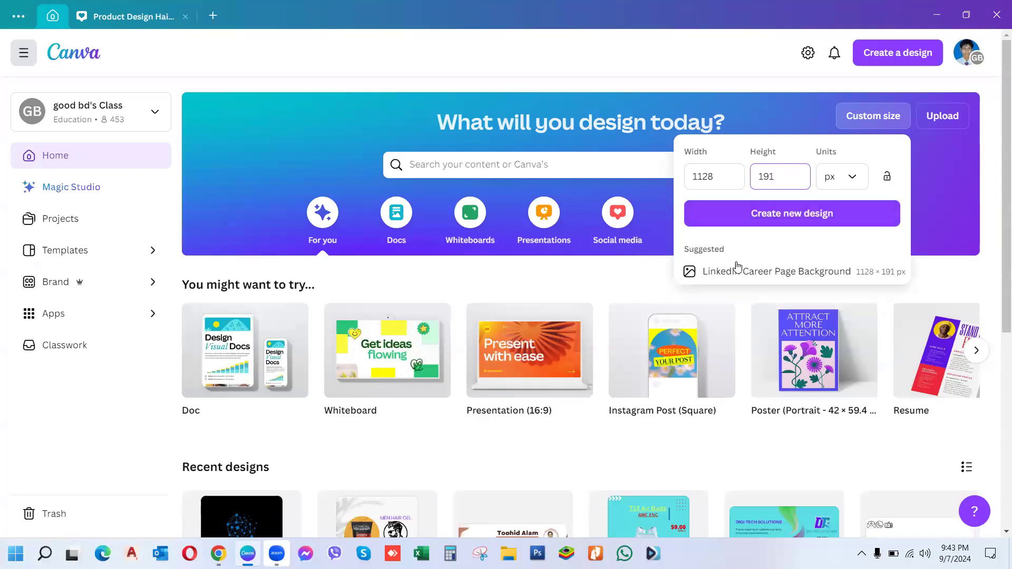
left_click(799, 276)
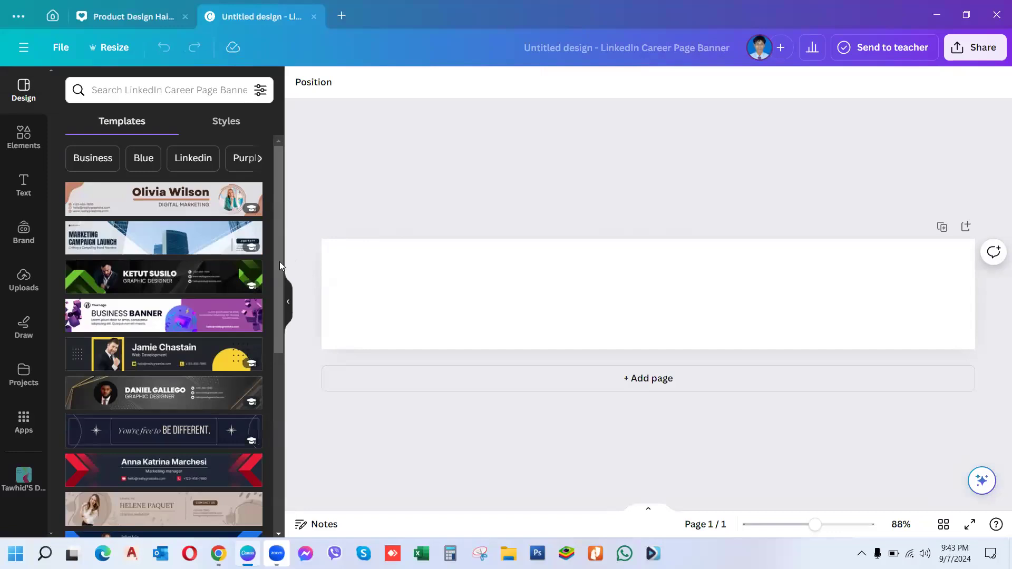
Step: Apply the Black and Blue Professional Business LinkedIn Career Page Background template
left_click_drag(278, 262, 279, 337)
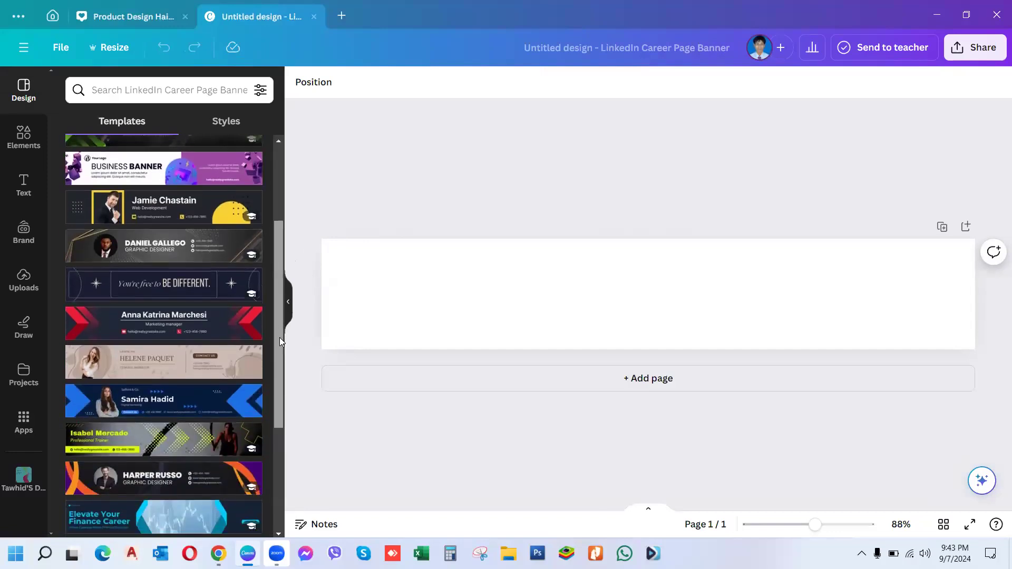
left_click(200, 403)
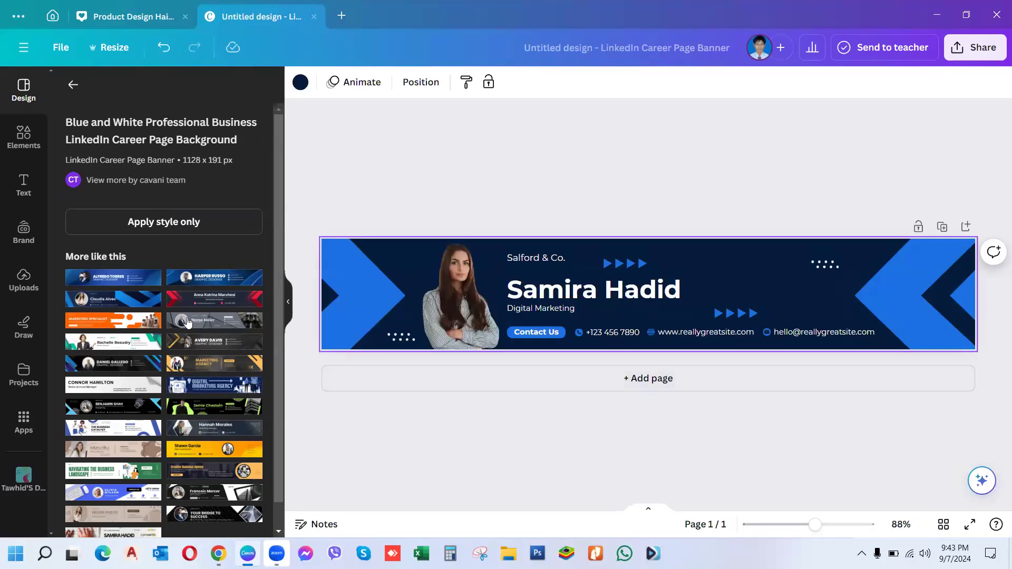
left_click(119, 298)
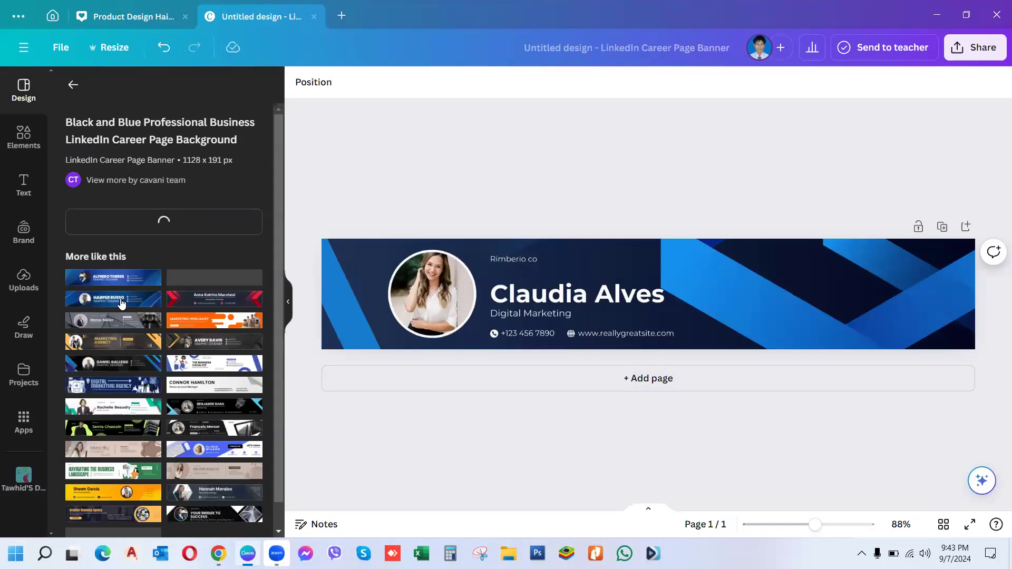
Step: Select the banner's large name heading for editing
left_click(524, 310)
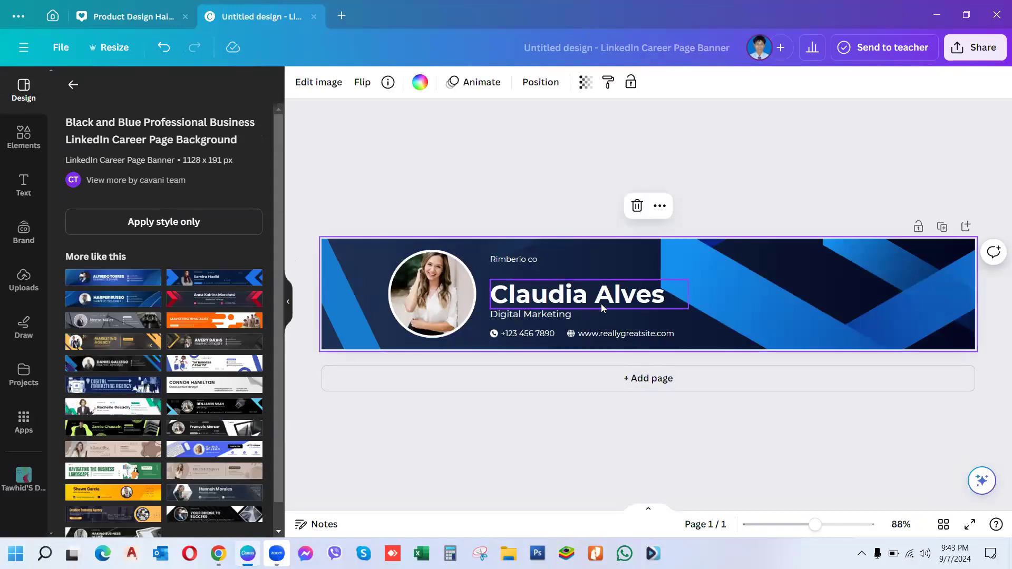
left_click(663, 296)
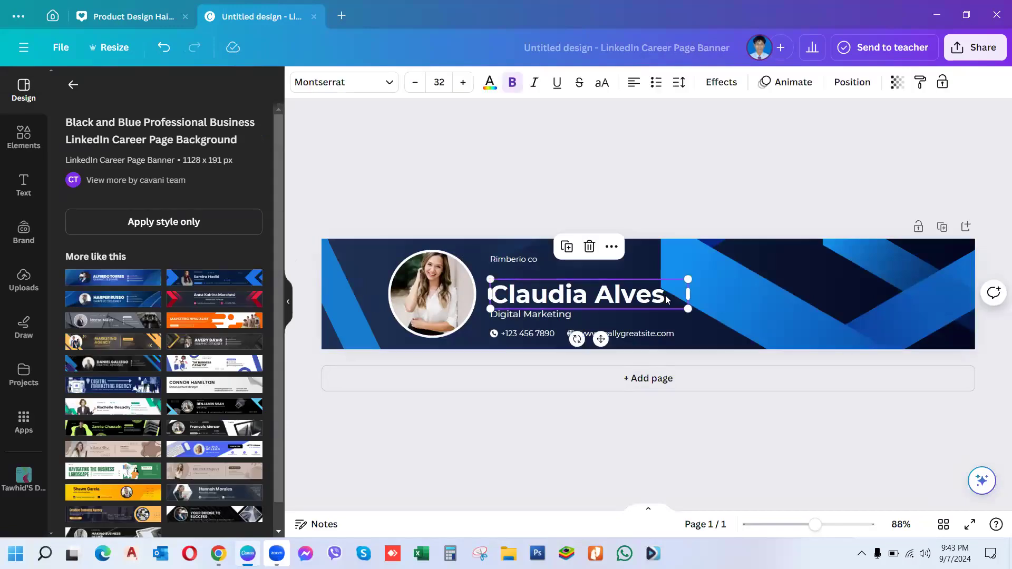
double_click(665, 295)
Step: Change the headline to "Tech Fighter's" and the subtitle to "Our Skill Your Growth" on one line
key("BackSpace")
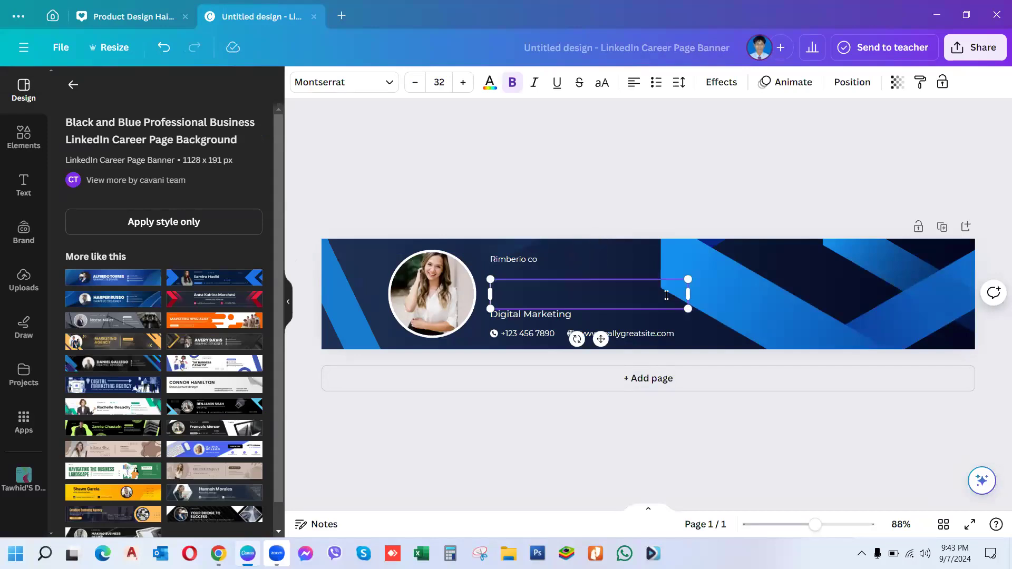
type("Tech Figh")
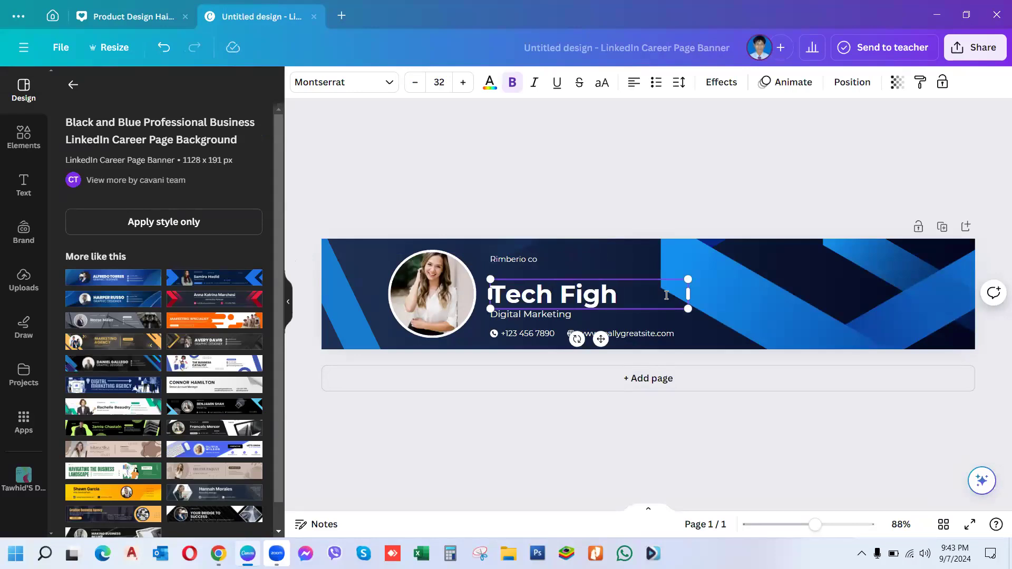
type("ter's")
left_click(568, 317)
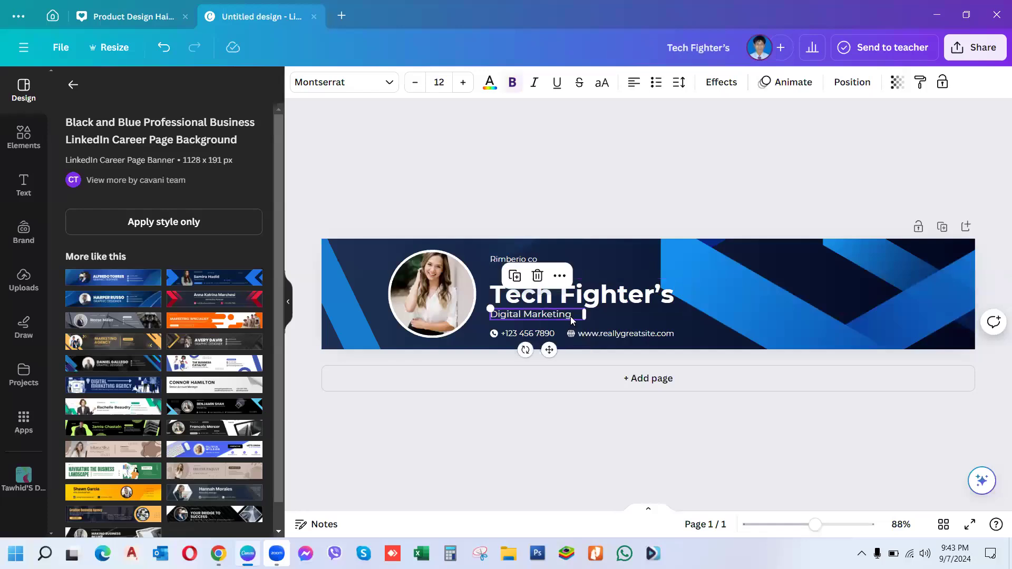
left_click(574, 315)
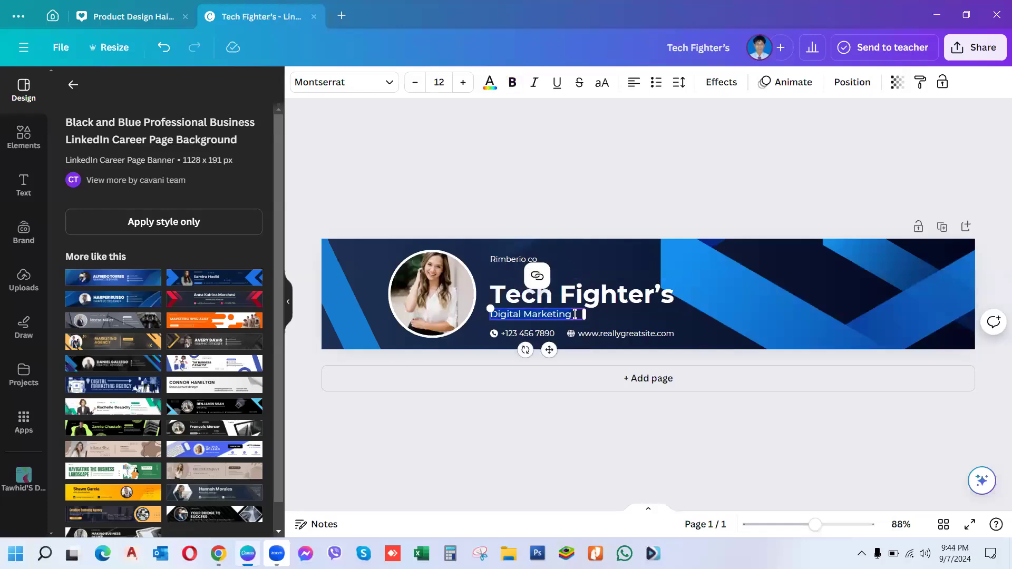
key("BackSpace")
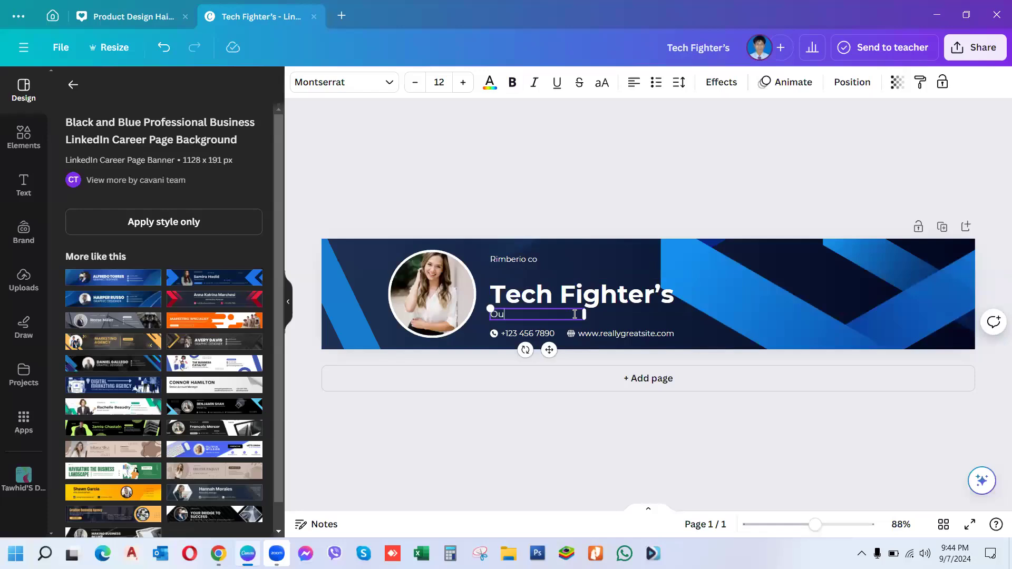
type("Our Skill Your Growth")
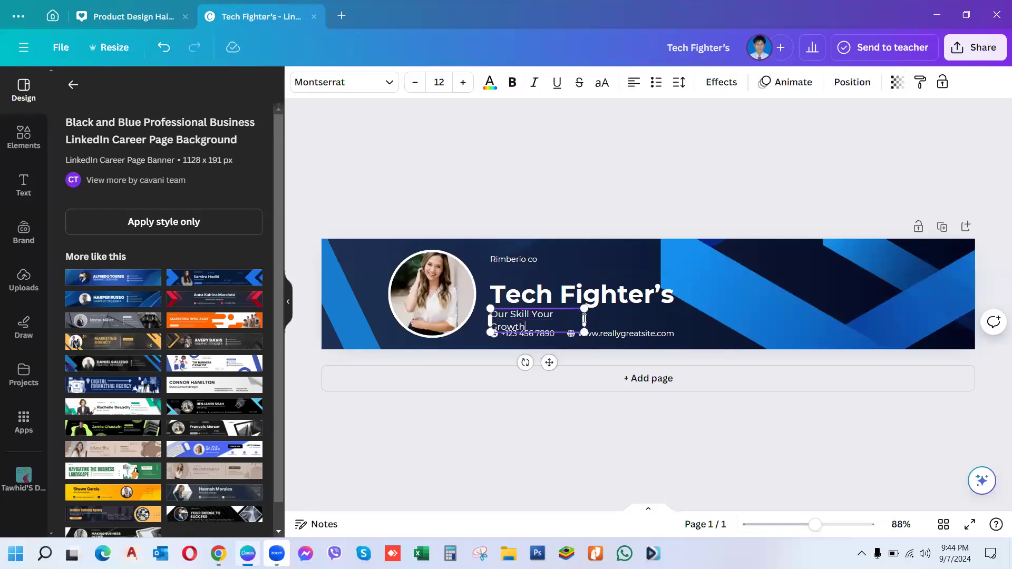
left_click_drag(584, 315, 623, 313)
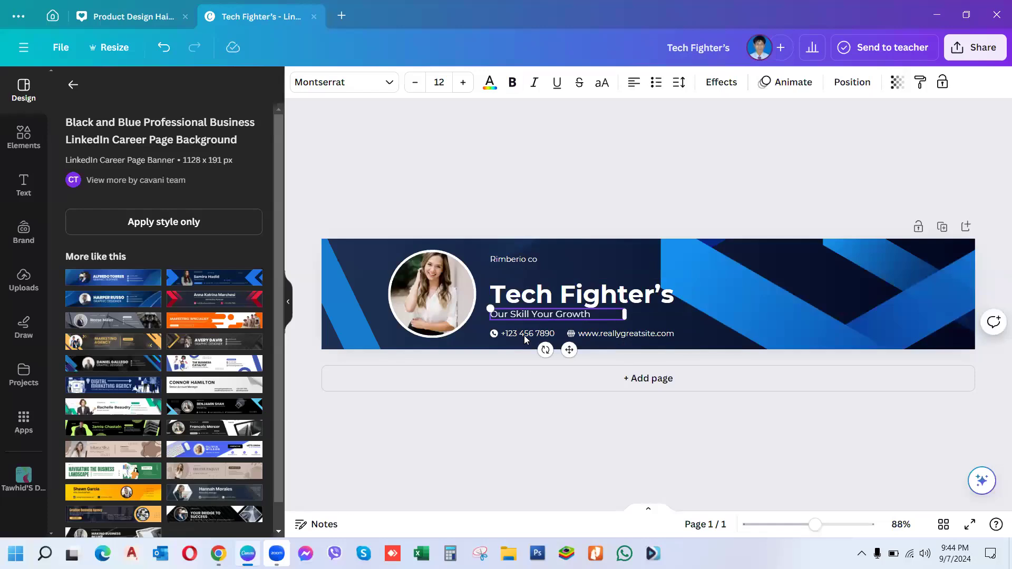
Step: Delete the phone number, phone icon, website address, globe icon and Rimberio co text
left_click(525, 337)
key("Delete")
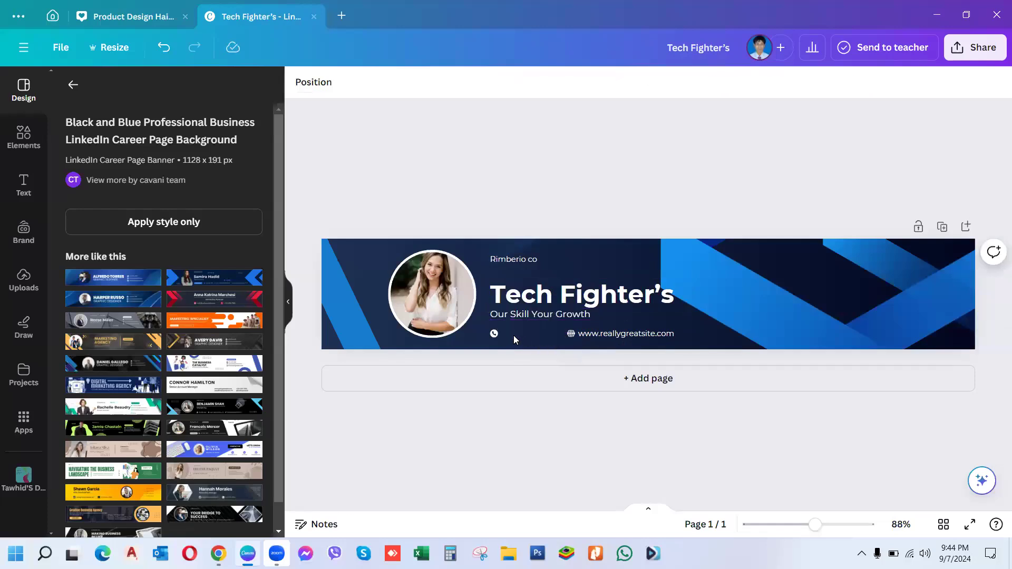
left_click(491, 333)
key("Delete")
left_click(624, 335)
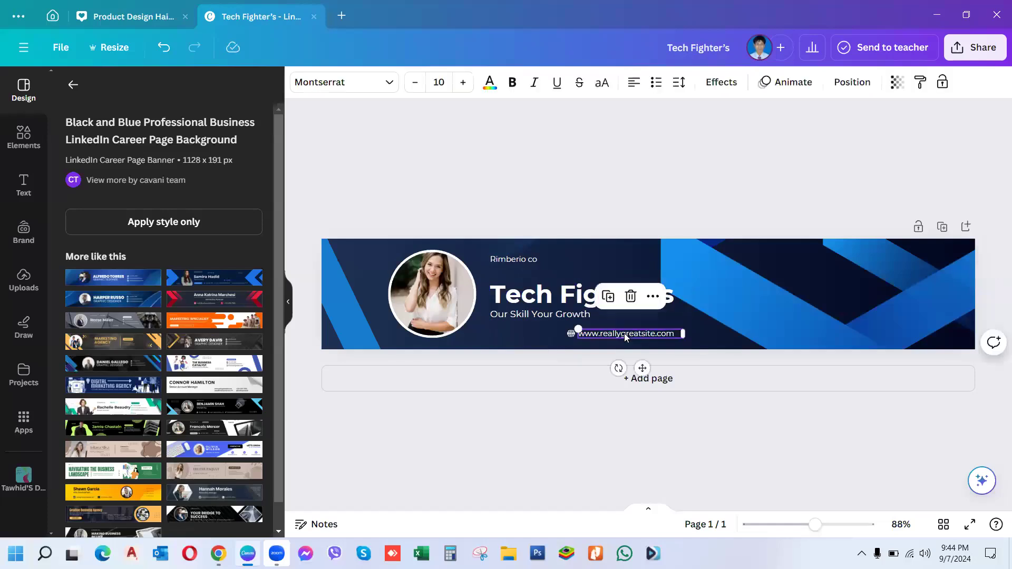
key("Delete")
left_click(572, 333)
key("Delete")
left_click(510, 260)
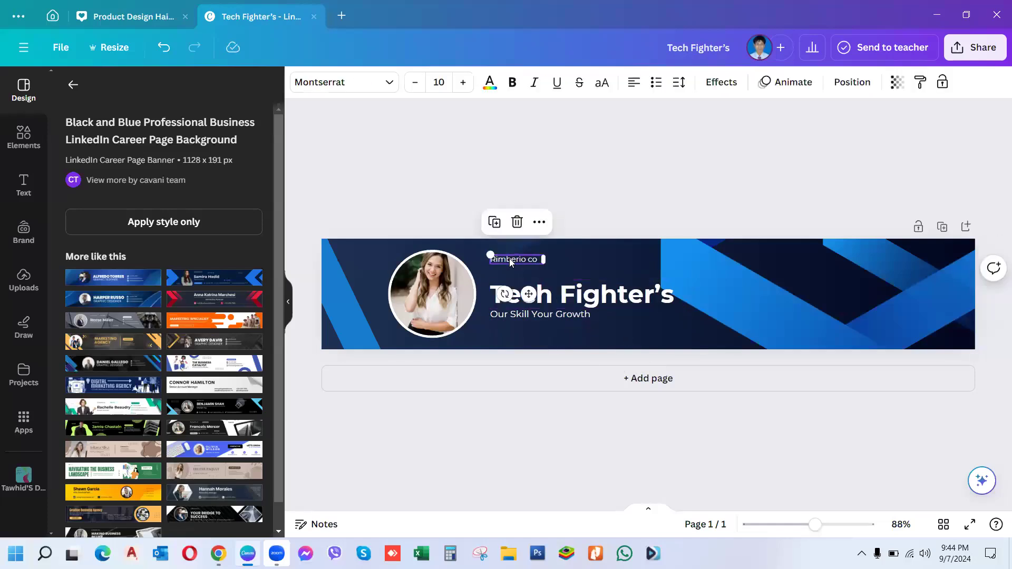
key("Delete")
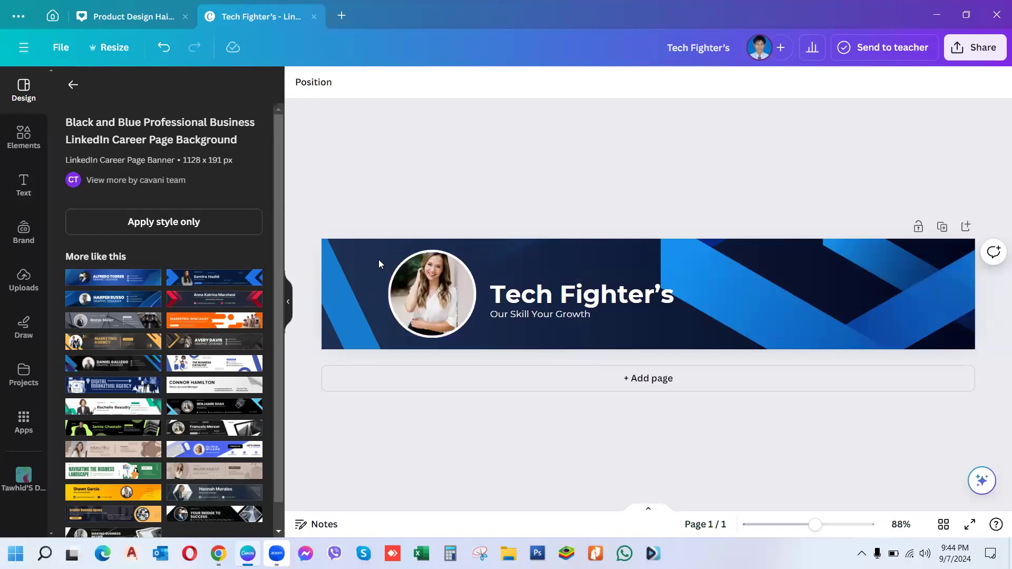
Step: Upload the Tech Fighter's JPG from Downloads and add it to the banner
left_click(21, 289)
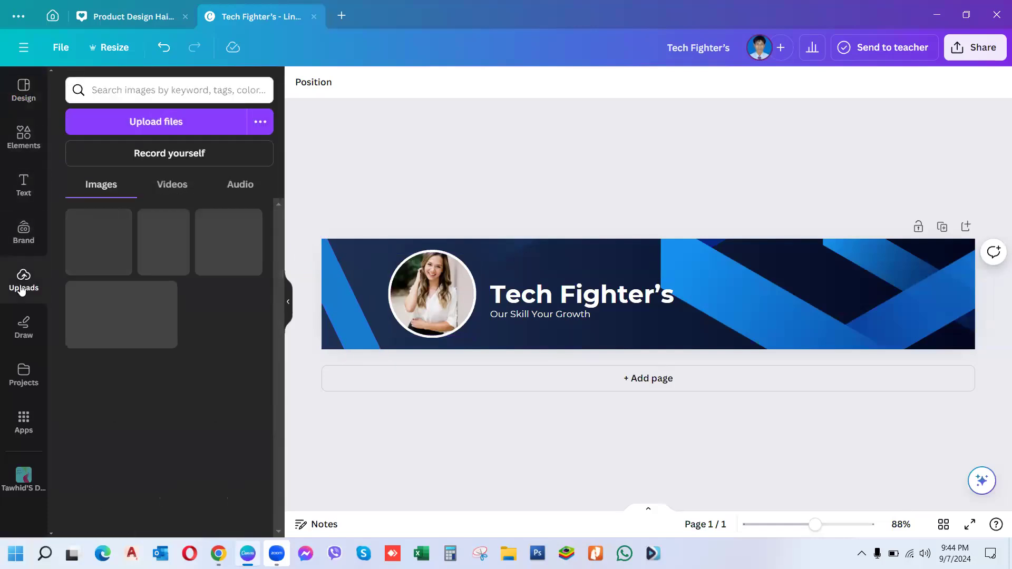
left_click(172, 124)
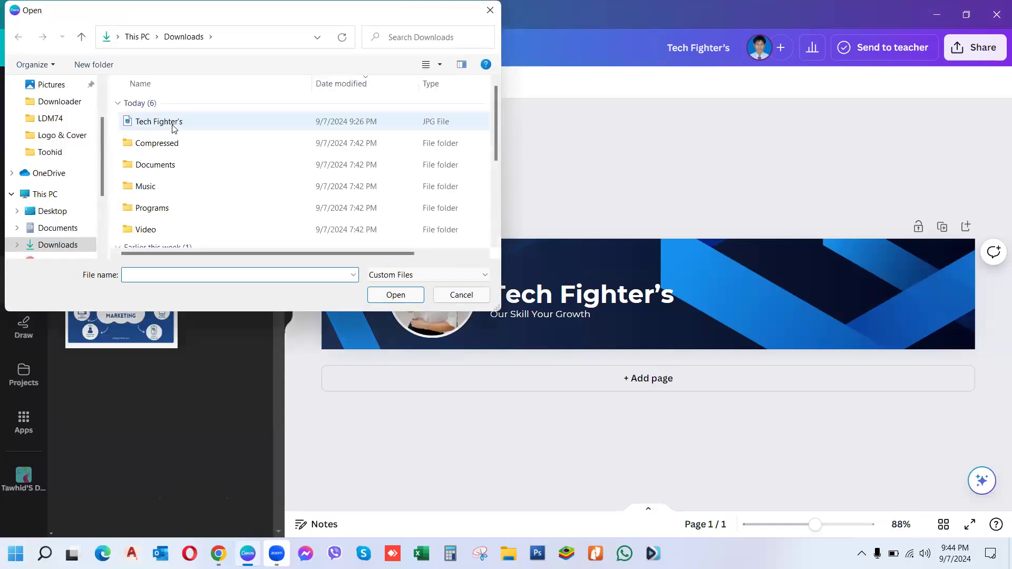
left_click(172, 126)
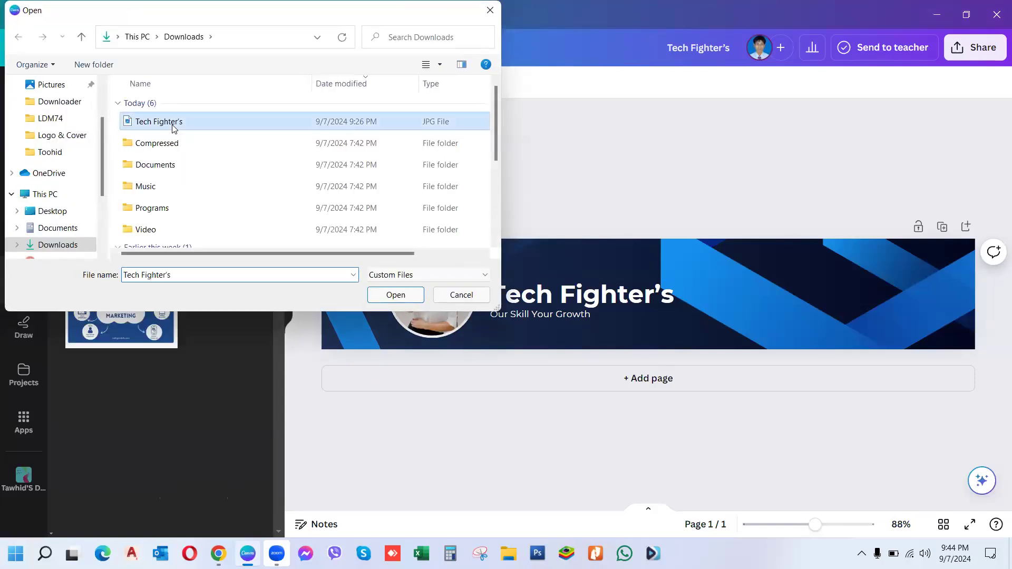
left_click(390, 296)
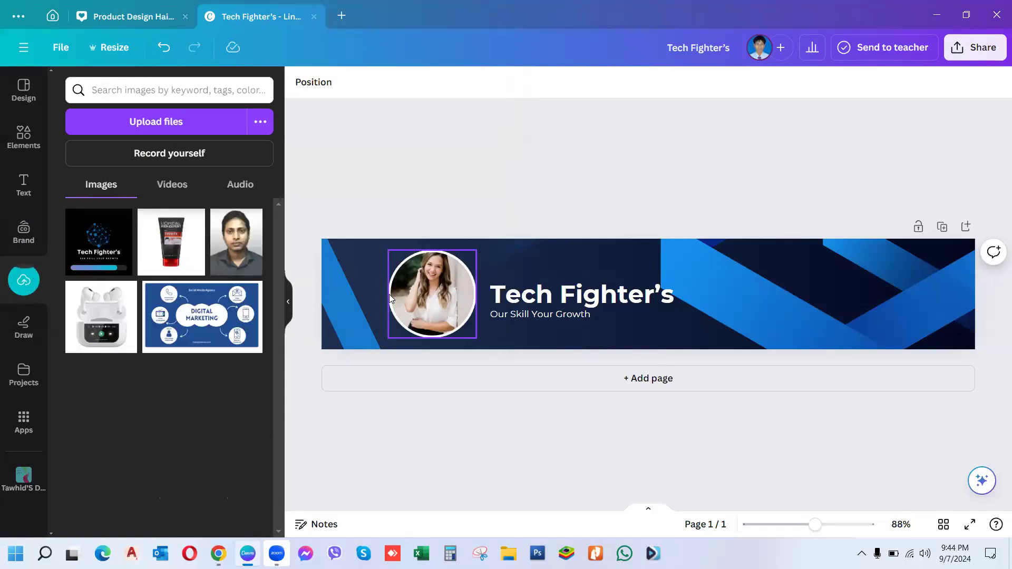
left_click(104, 246)
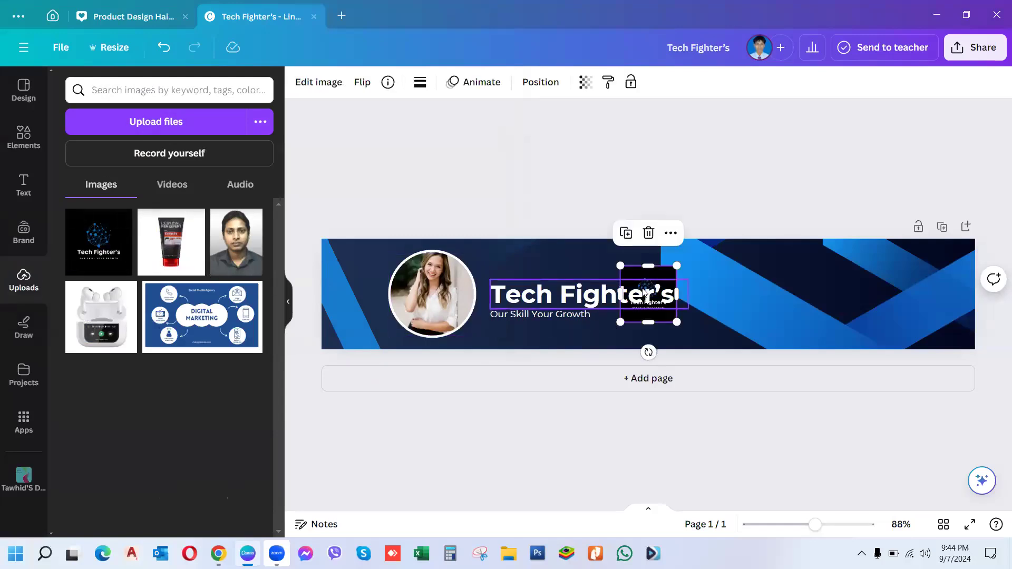
Step: Re-add the Tech Fighter's logo and drop it into the circular photo frame
left_click_drag(648, 266, 598, 271)
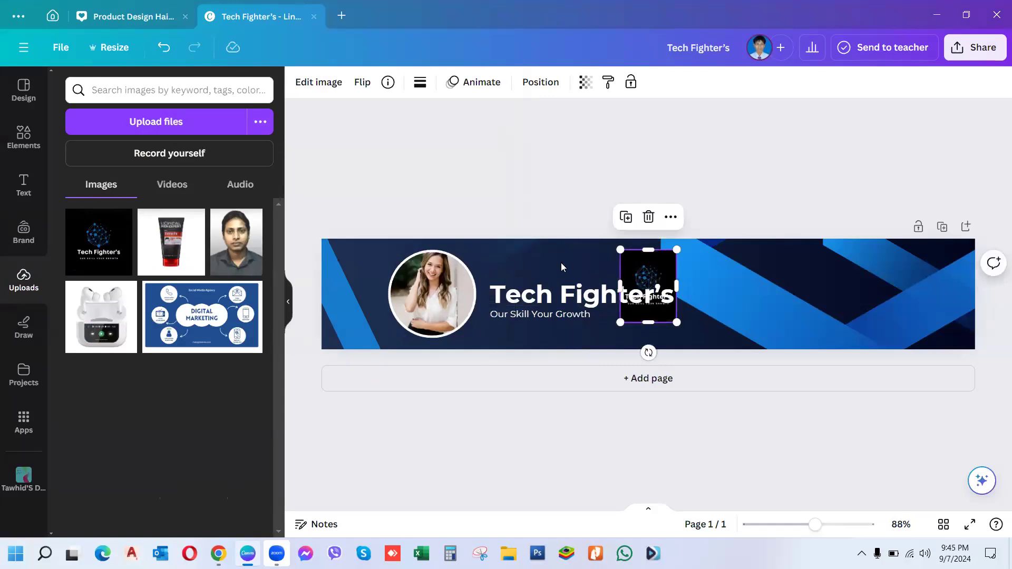
key("Delete")
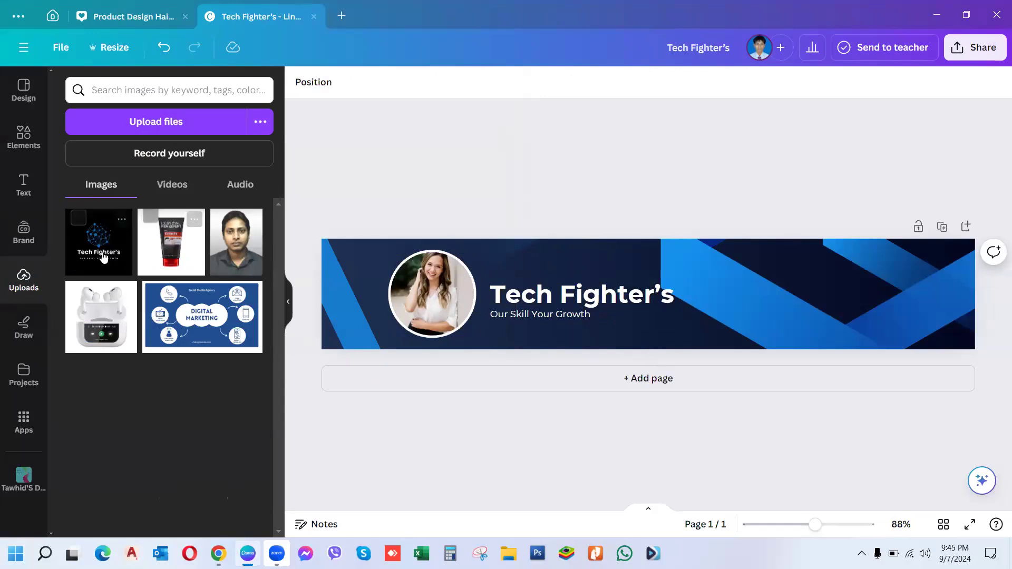
left_click(91, 233)
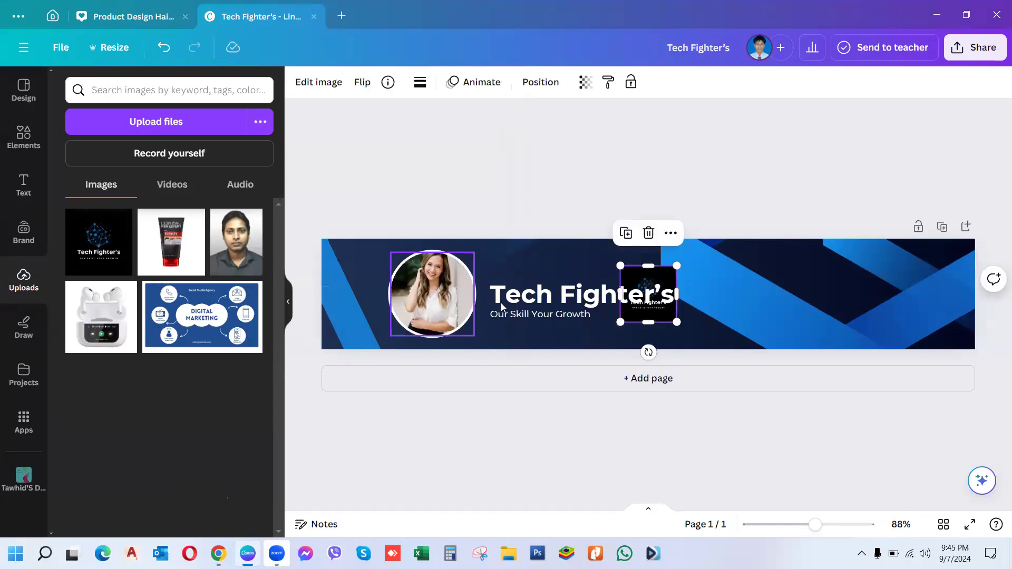
left_click(578, 293)
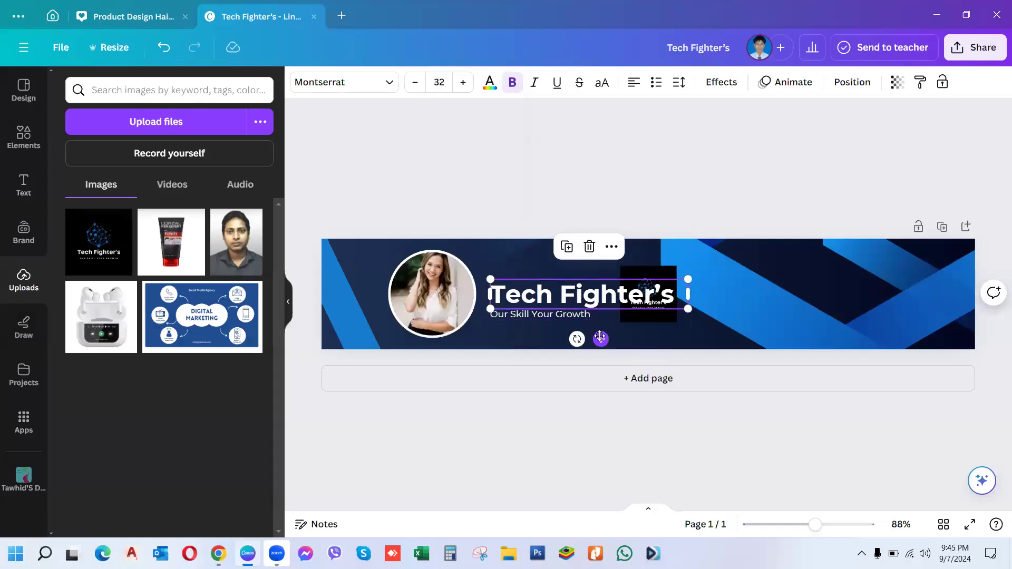
left_click_drag(600, 338, 600, 373)
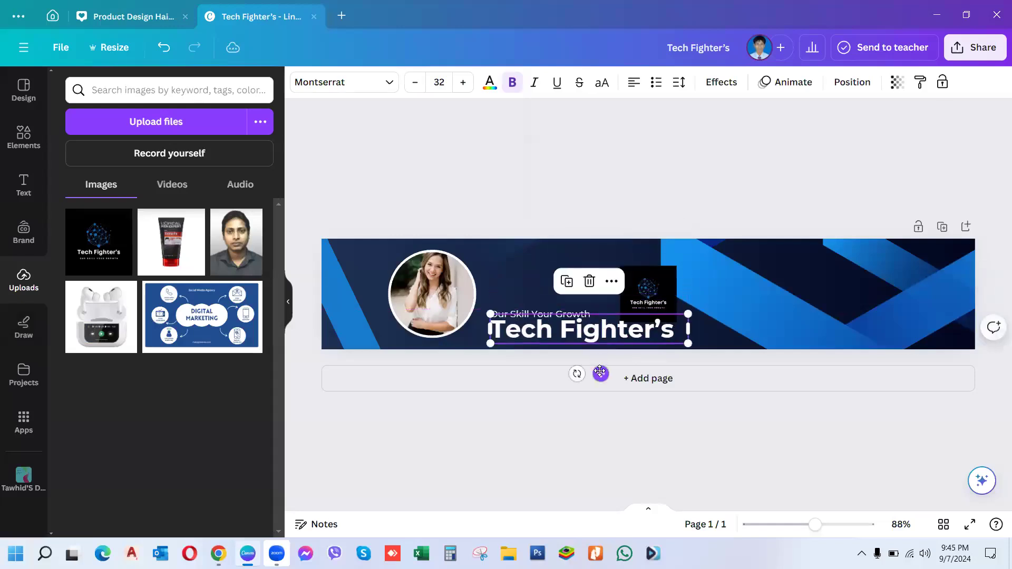
left_click(651, 292)
left_click_drag(650, 292, 436, 280)
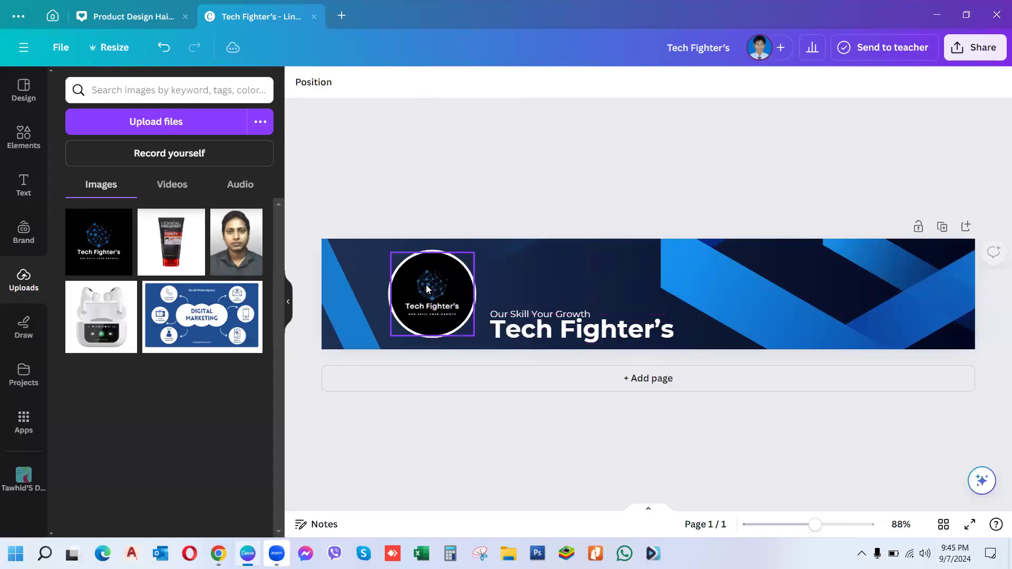
Step: Move the headline up and the tagline just beneath it beside the logo
left_click(558, 338)
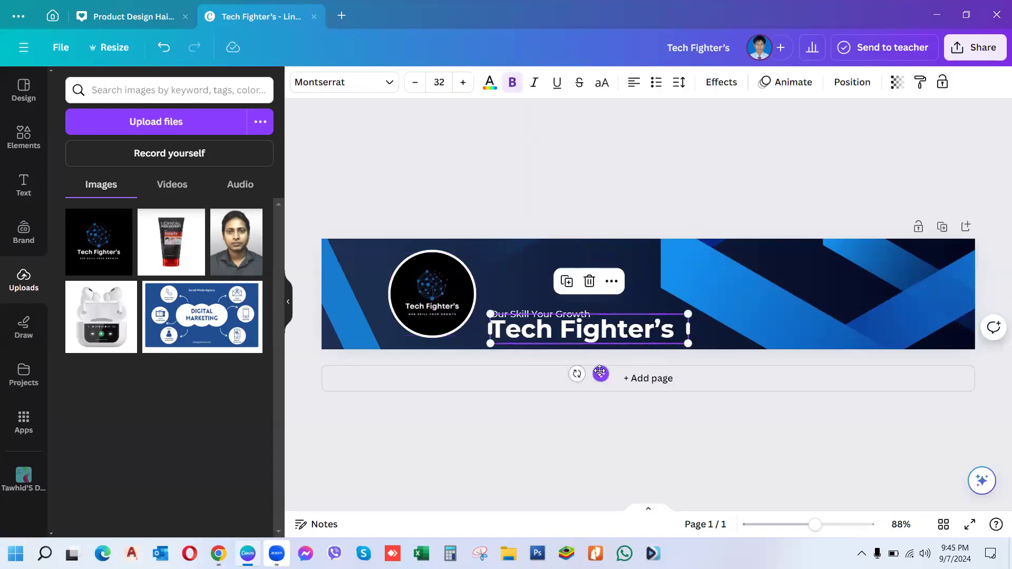
left_click_drag(600, 372, 601, 324)
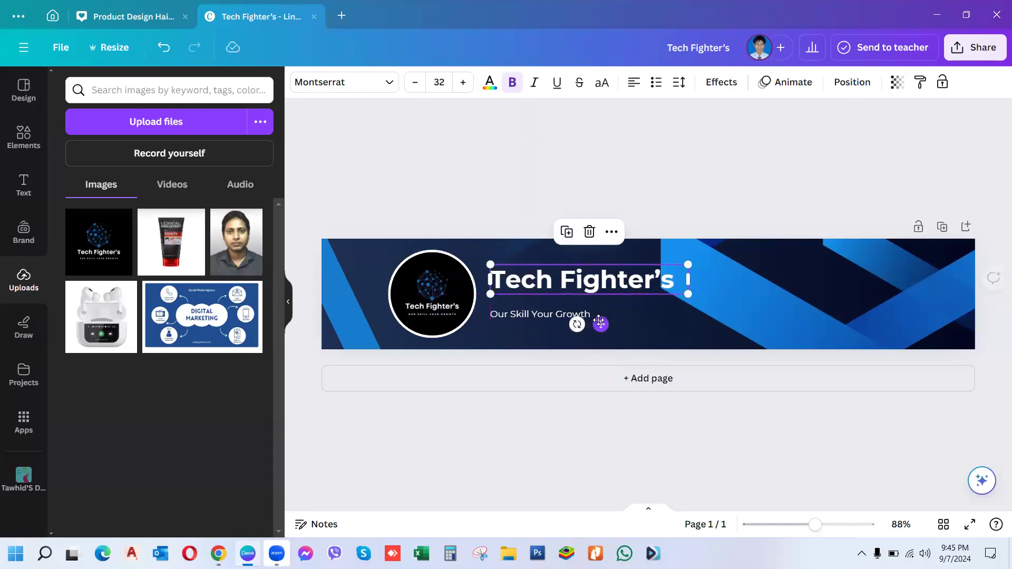
left_click(552, 321)
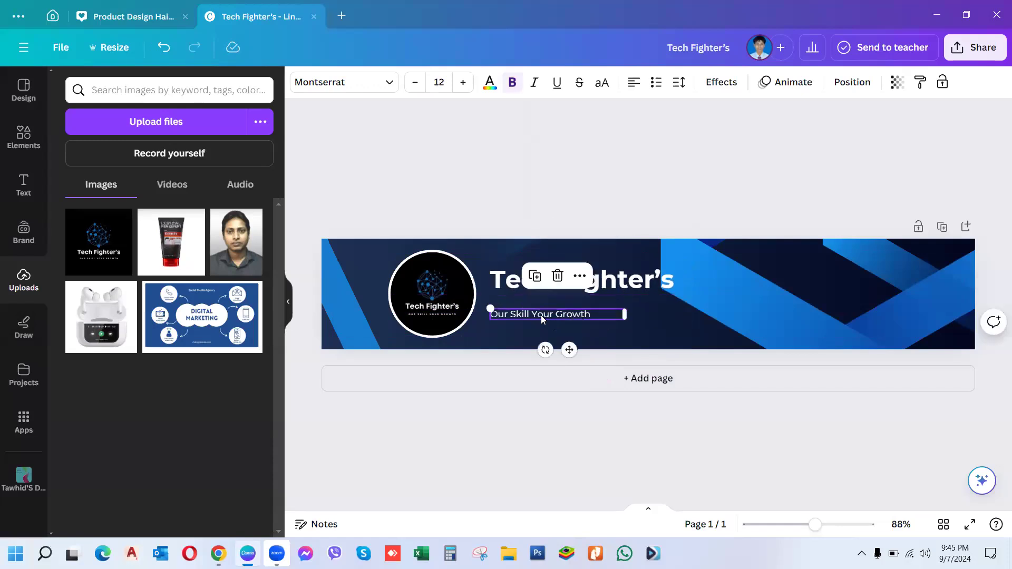
left_click_drag(570, 351, 568, 340)
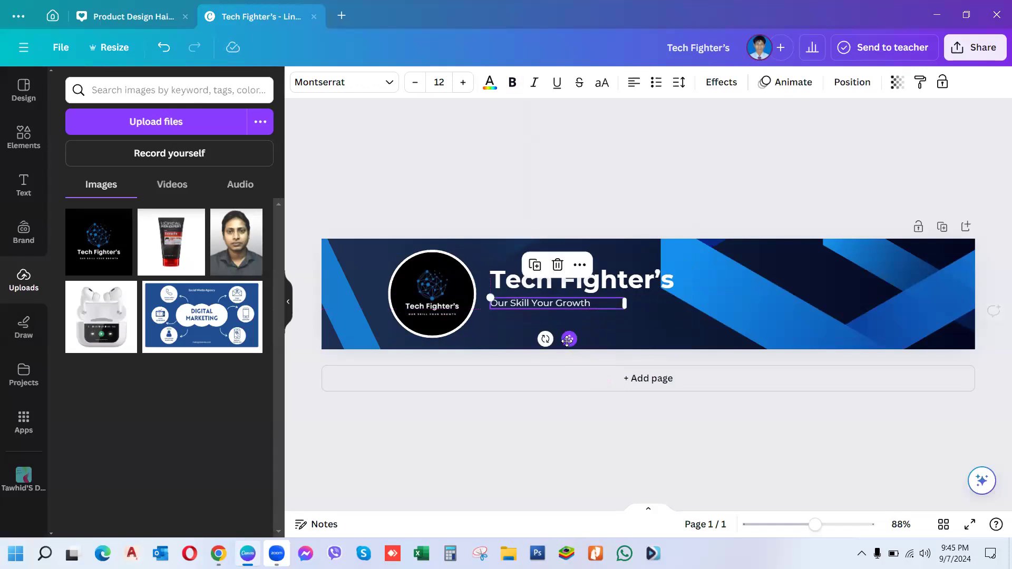
left_click(712, 175)
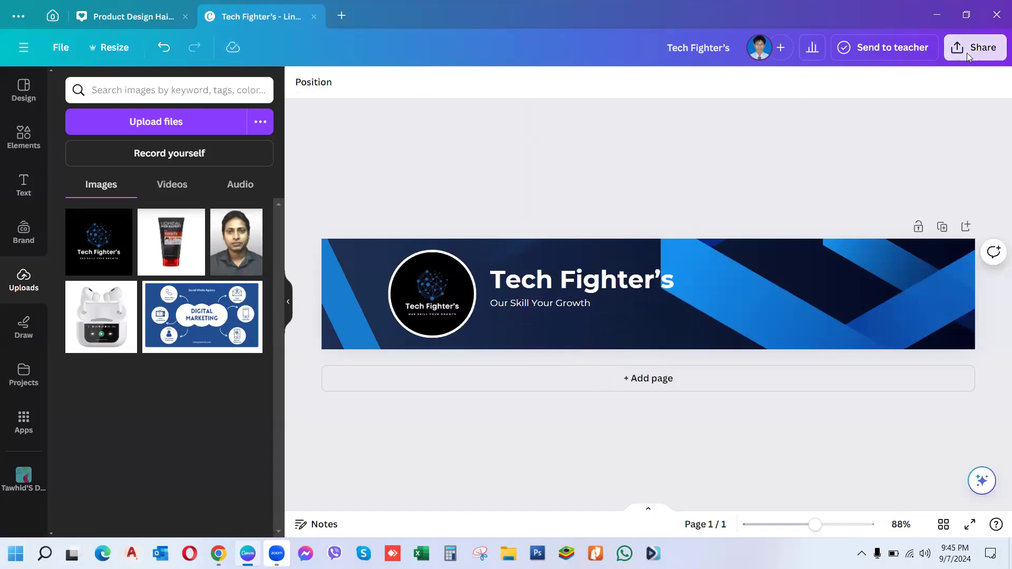
left_click(974, 48)
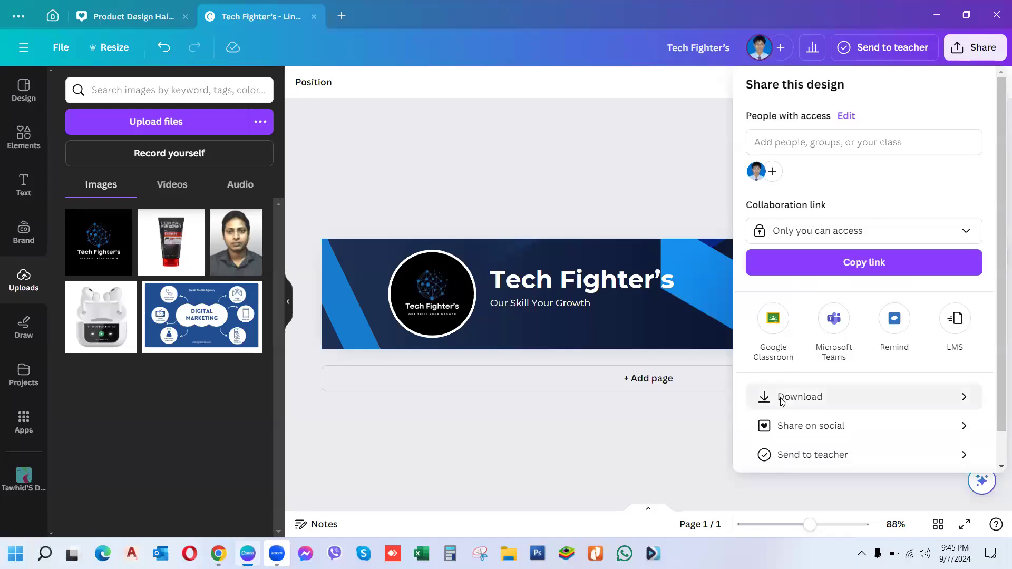
left_click(782, 398)
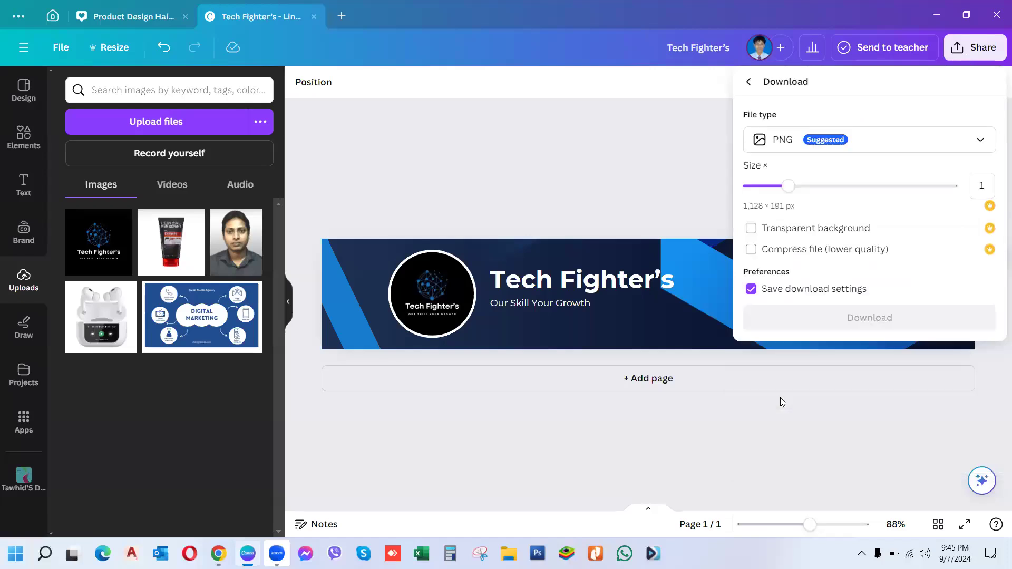
left_click(864, 141)
left_click(783, 179)
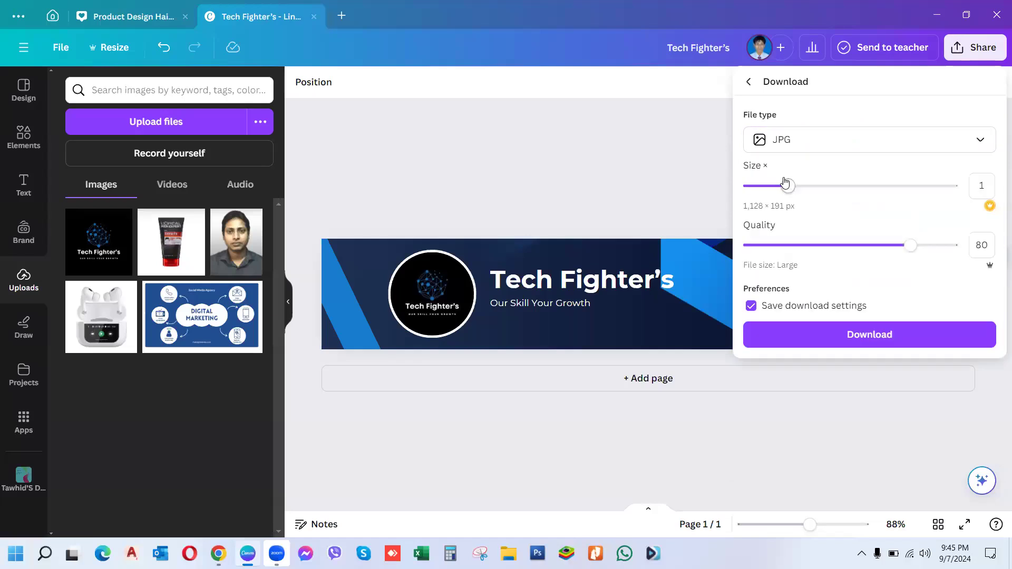
left_click_drag(910, 247, 966, 258)
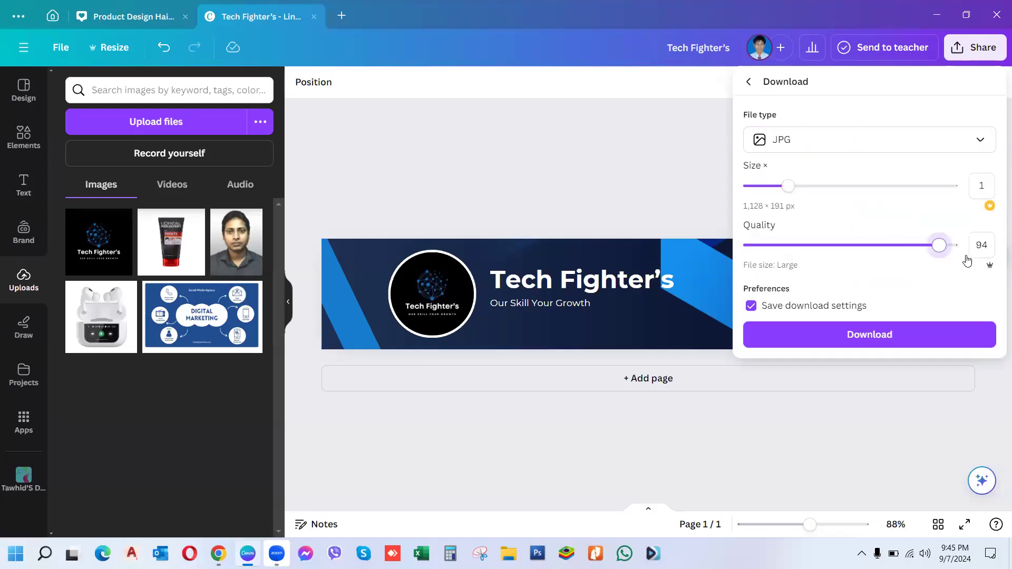
left_click(909, 336)
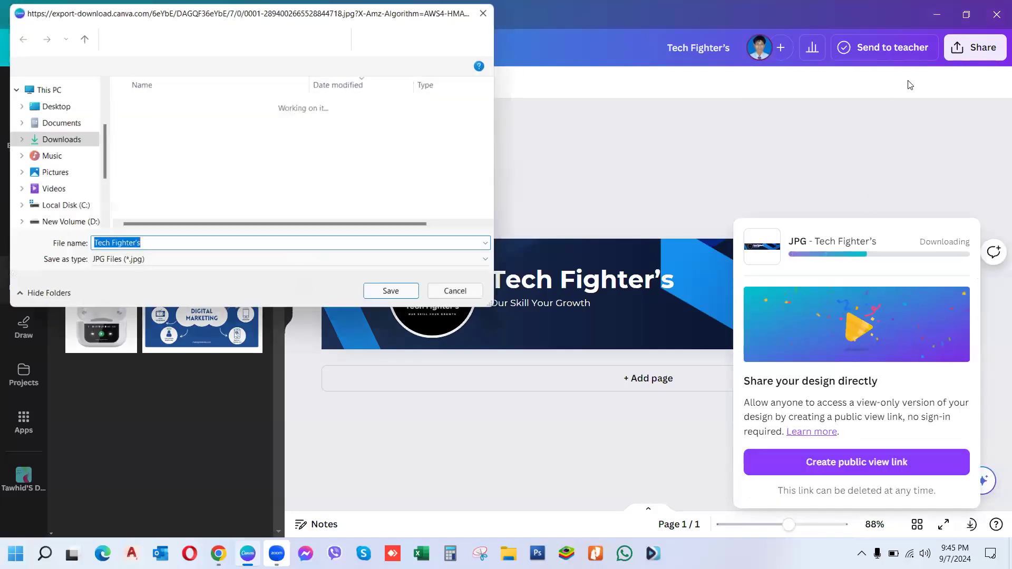
left_click(400, 295)
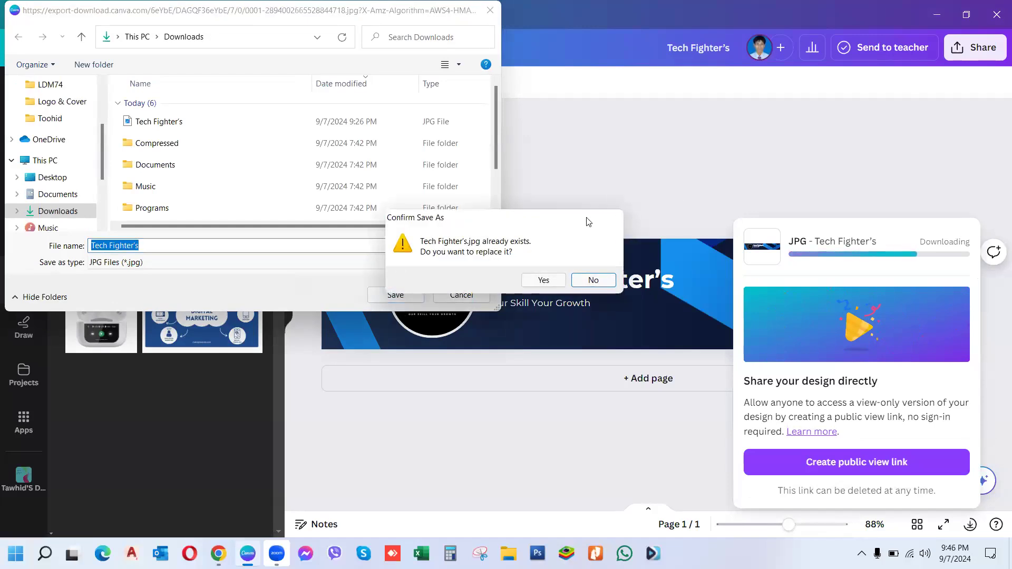
left_click(590, 282)
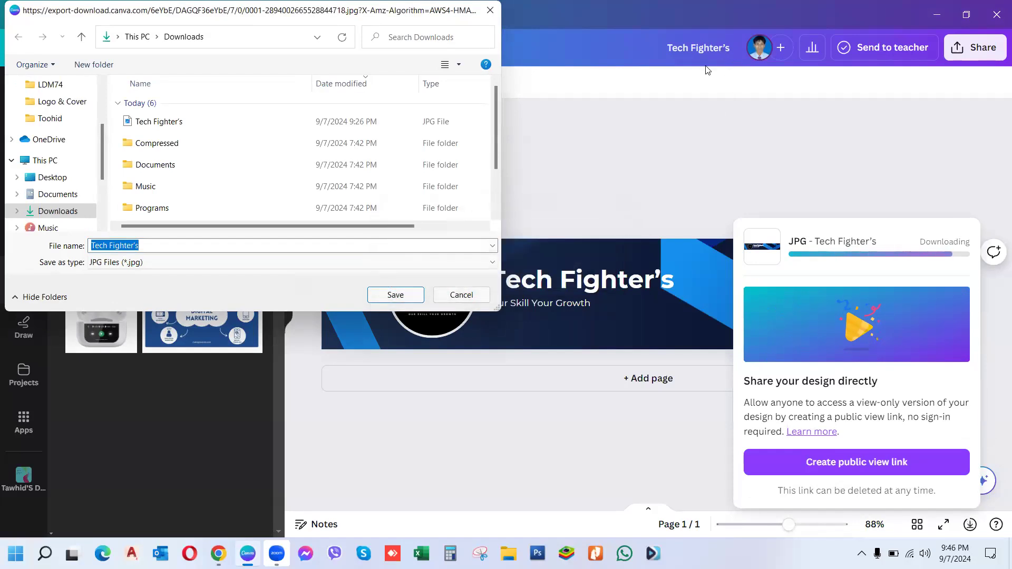
left_click(457, 294)
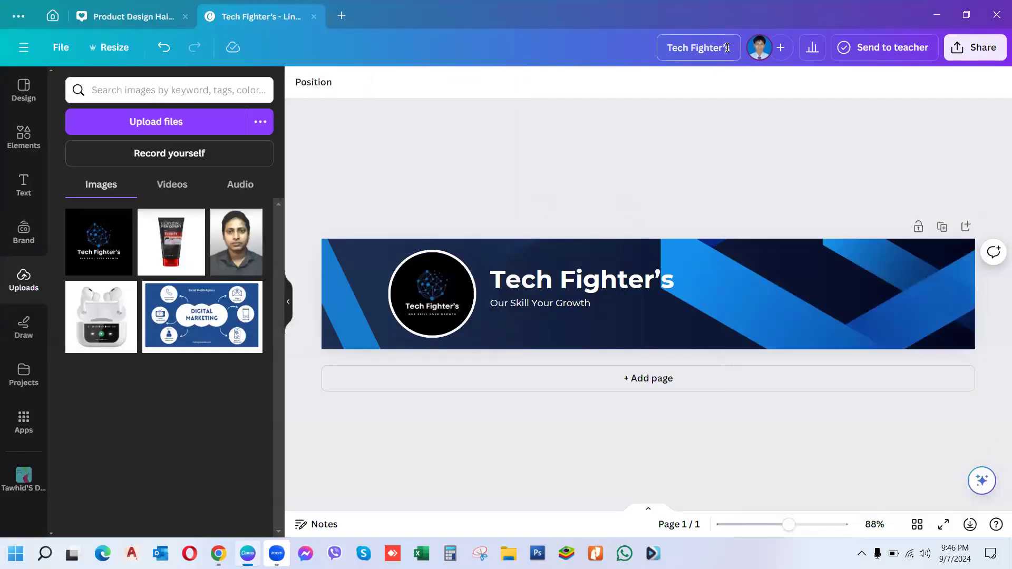
Step: Rename the design to "cover"
left_click(726, 48)
key("BackSpace")
key("BackSpace")
key("BackSpace")
key("BackSpace")
key("BackSpace")
key("BackSpace")
key("BackSpace")
key("BackSpace")
key("BackSpace")
key("BackSpace")
key("BackSpace")
key("BackSpace")
key("BackSpace")
key("BackSpace")
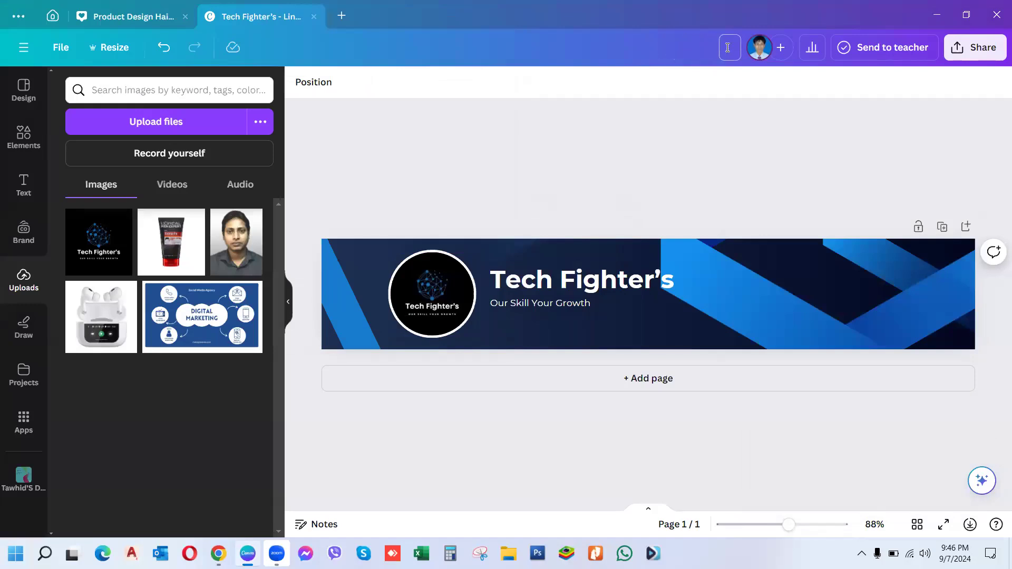
type("cover")
Step: Download the design as a JPG named cover into Downloads, then minimize Canva
left_click(975, 48)
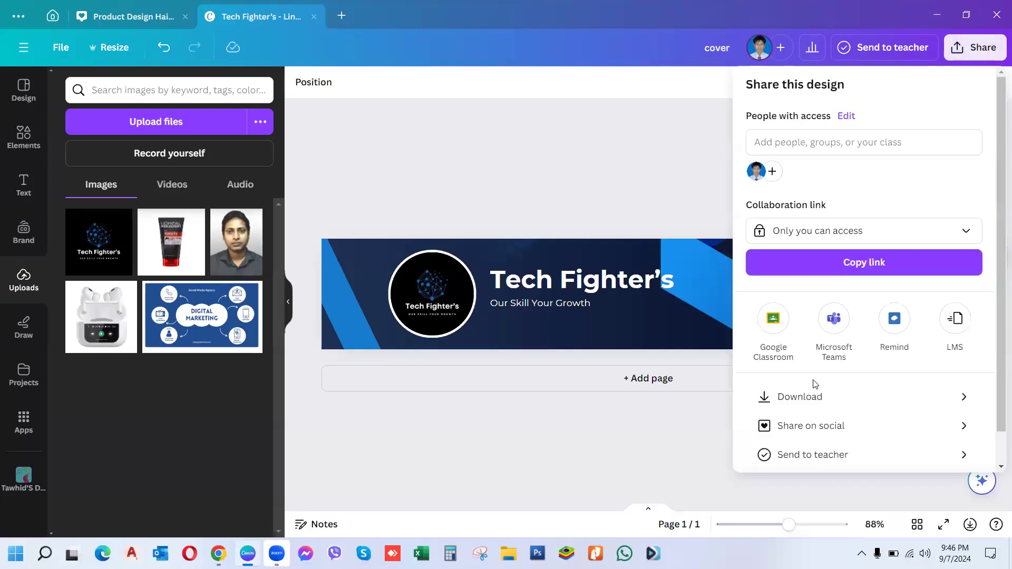
left_click(790, 399)
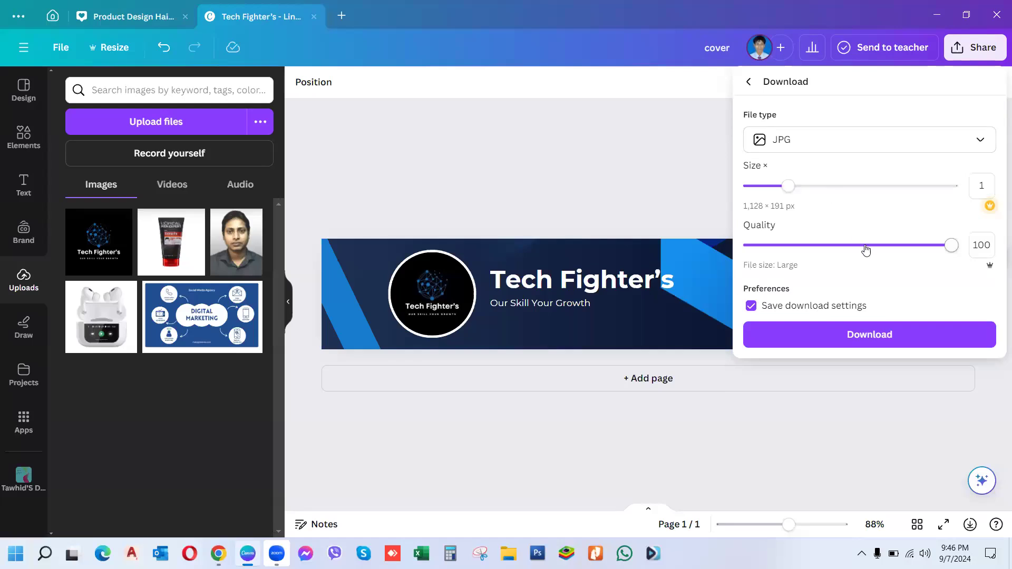
left_click(869, 336)
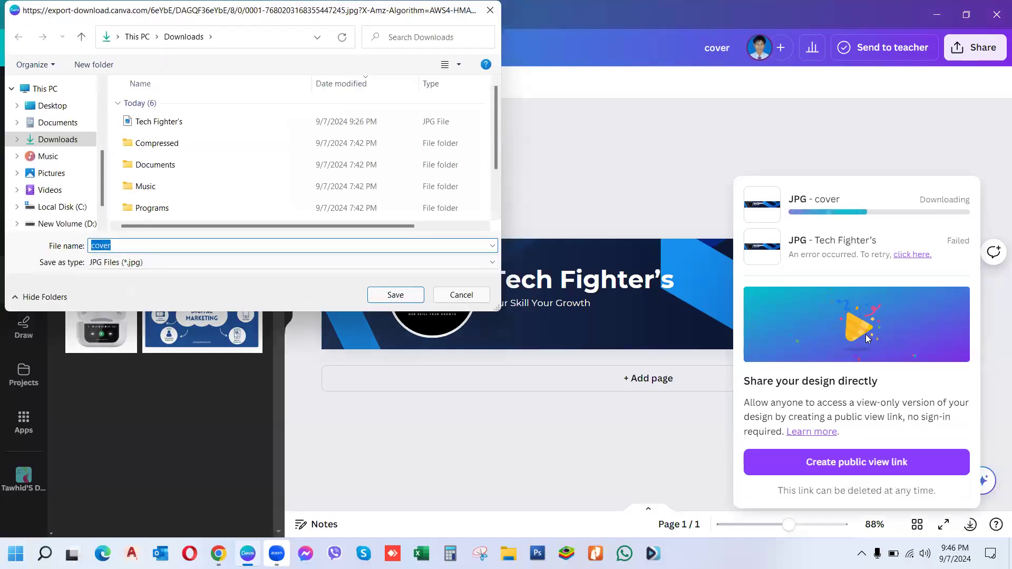
left_click(384, 296)
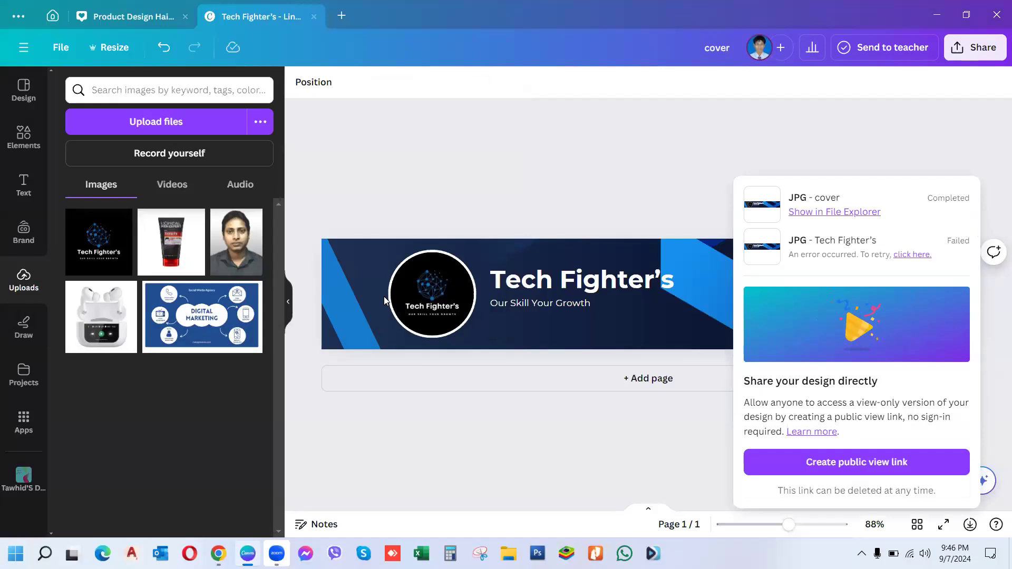
left_click(937, 16)
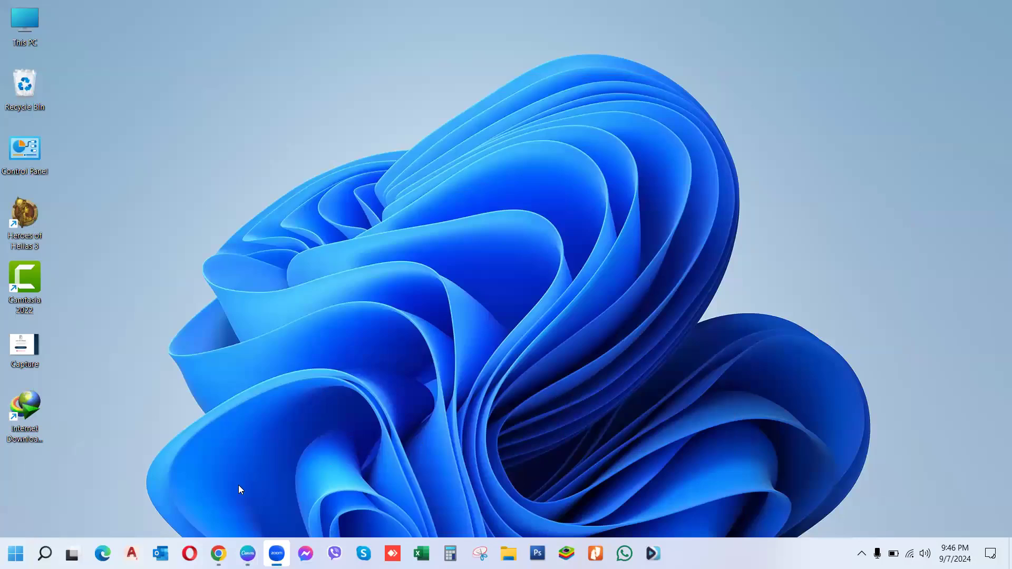
Step: Upload the 'cover' file from Downloads as the Tech Fighter's cover image and apply it
mouse_move(219, 553)
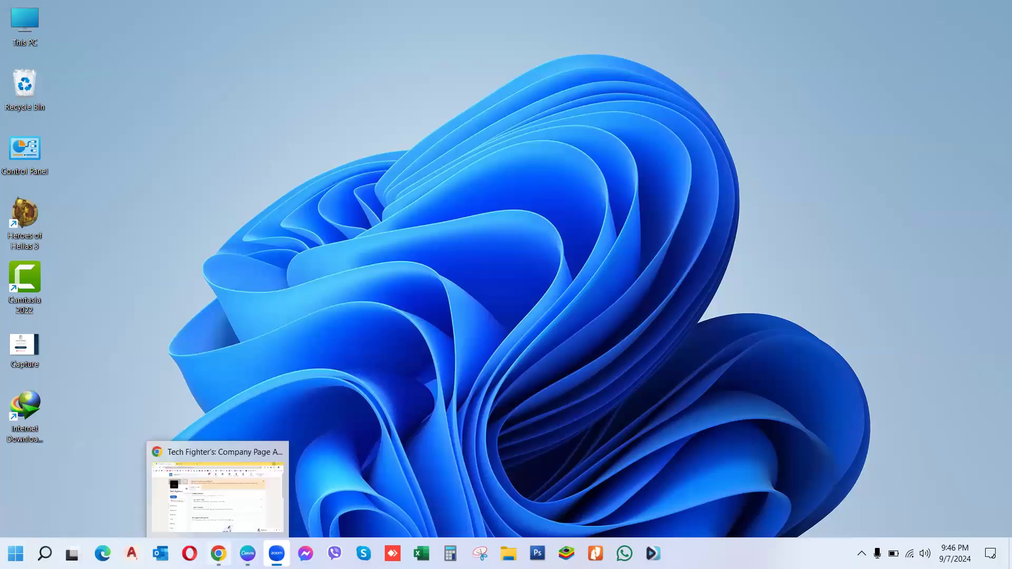
left_click(228, 528)
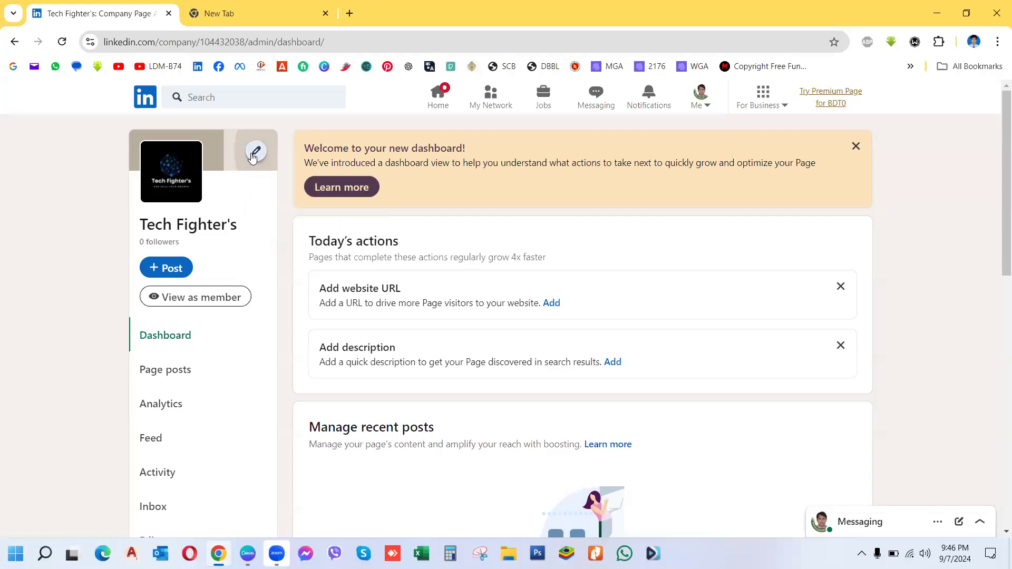
mouse_move(253, 156)
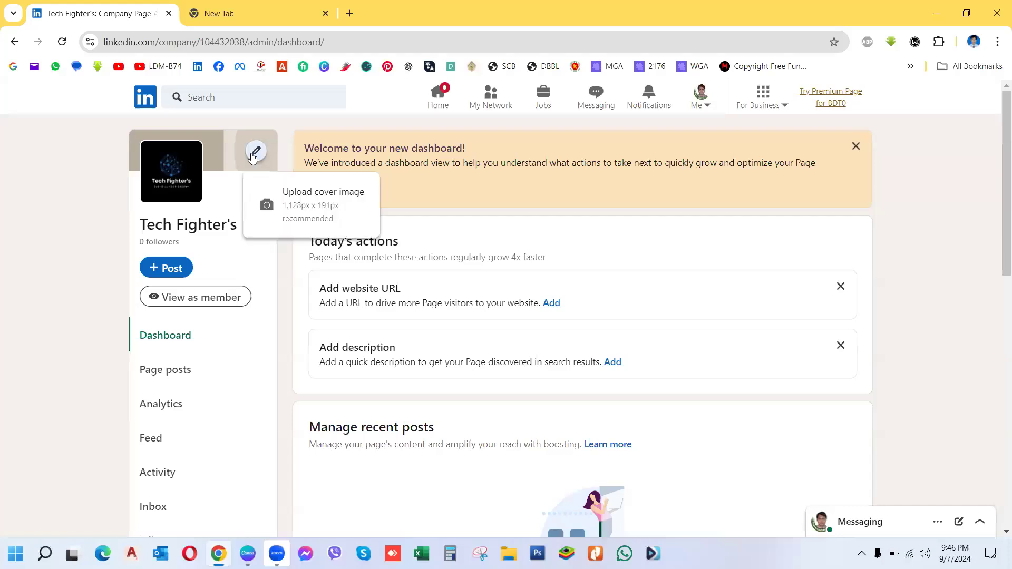
left_click(272, 196)
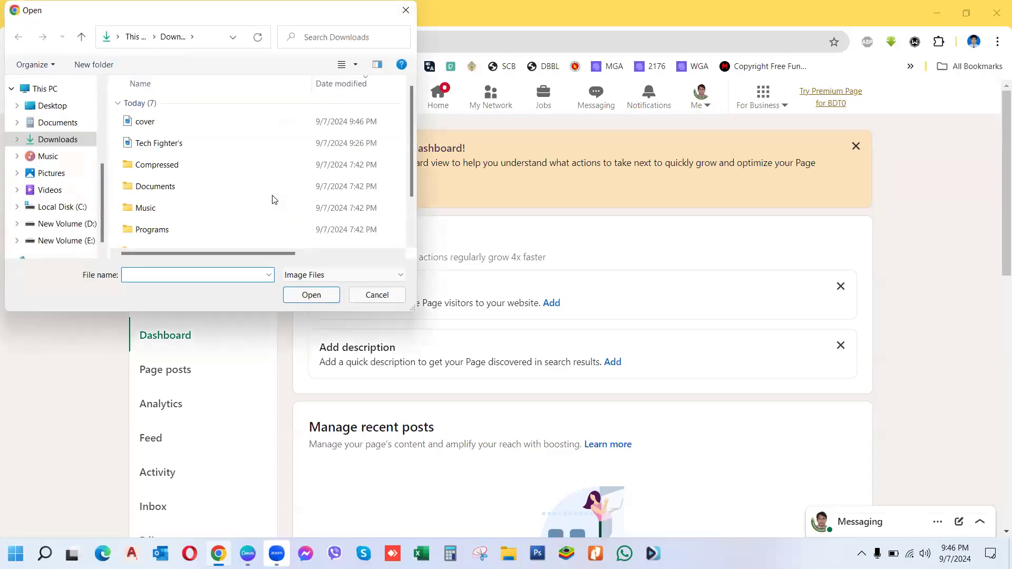
left_click(145, 123)
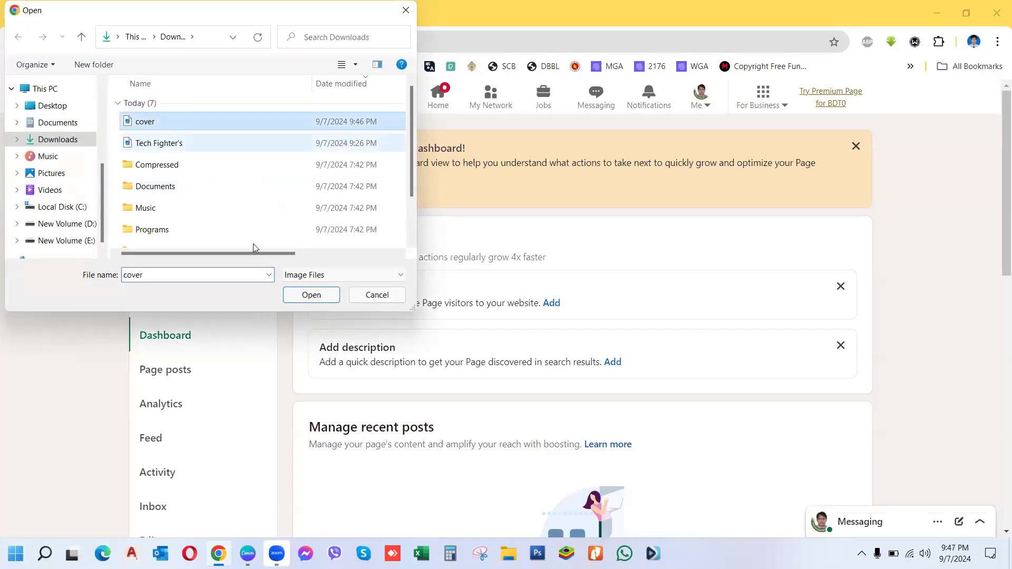
left_click(288, 297)
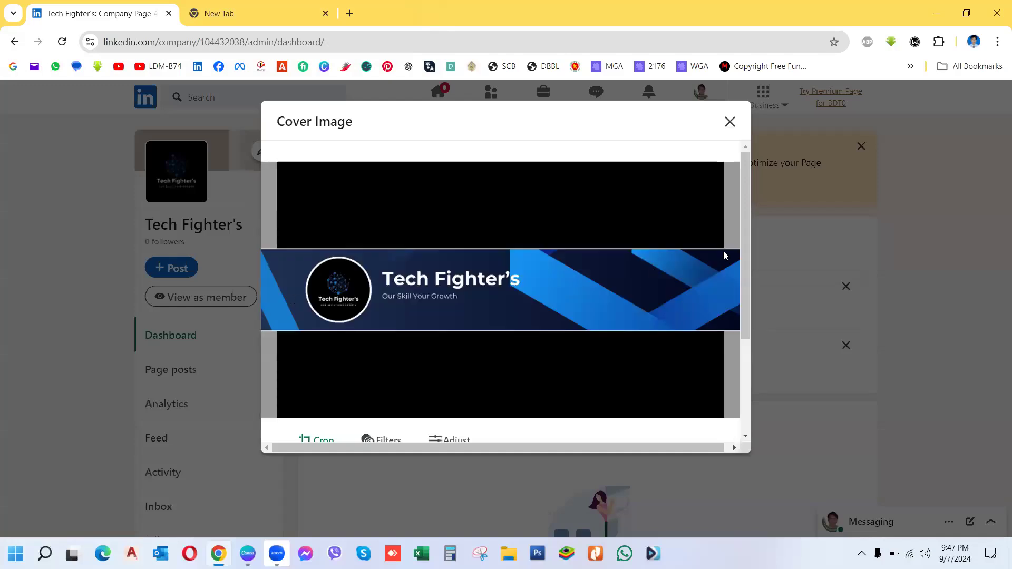
left_click_drag(745, 272, 747, 442)
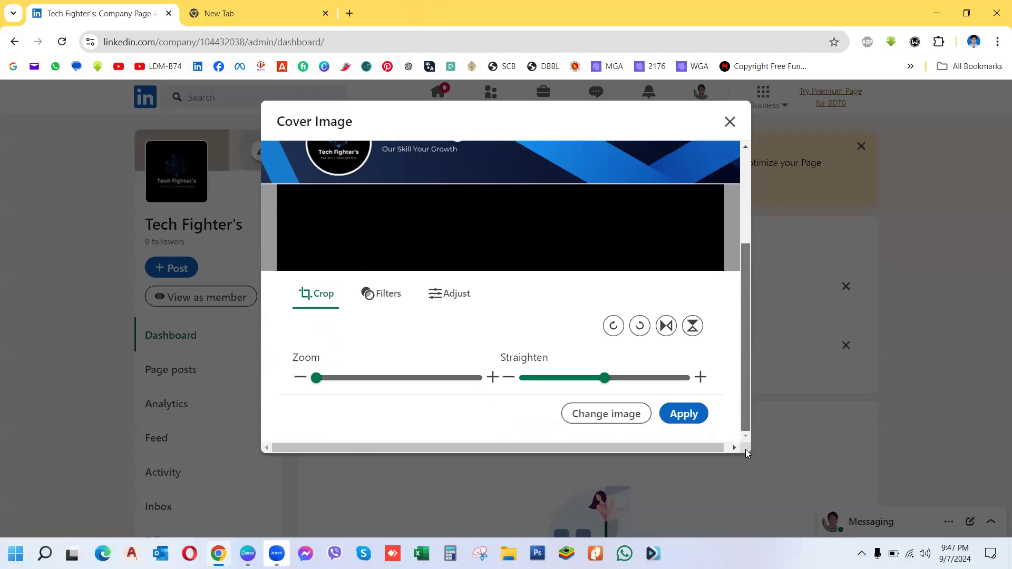
left_click(687, 416)
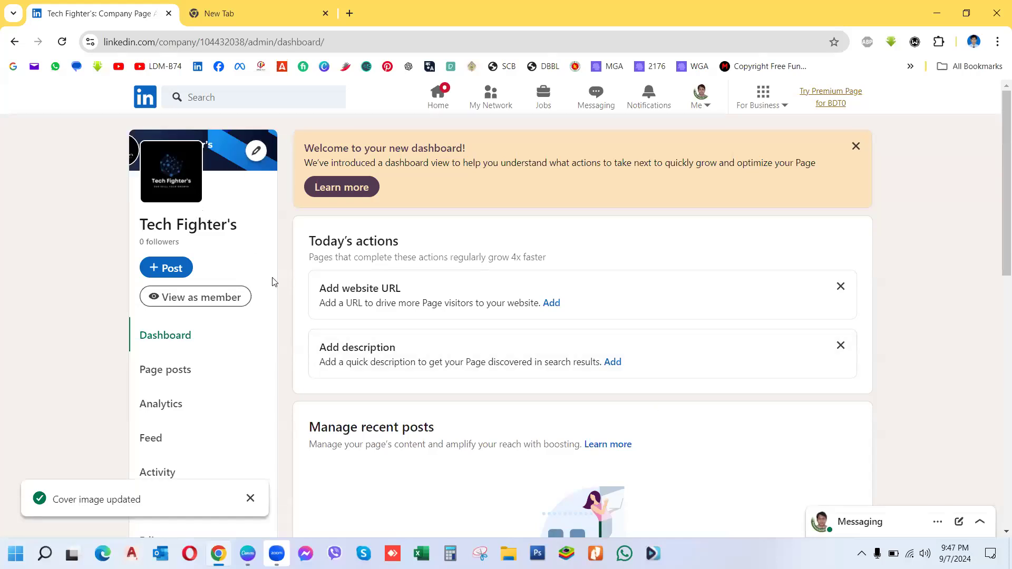
left_click(182, 299)
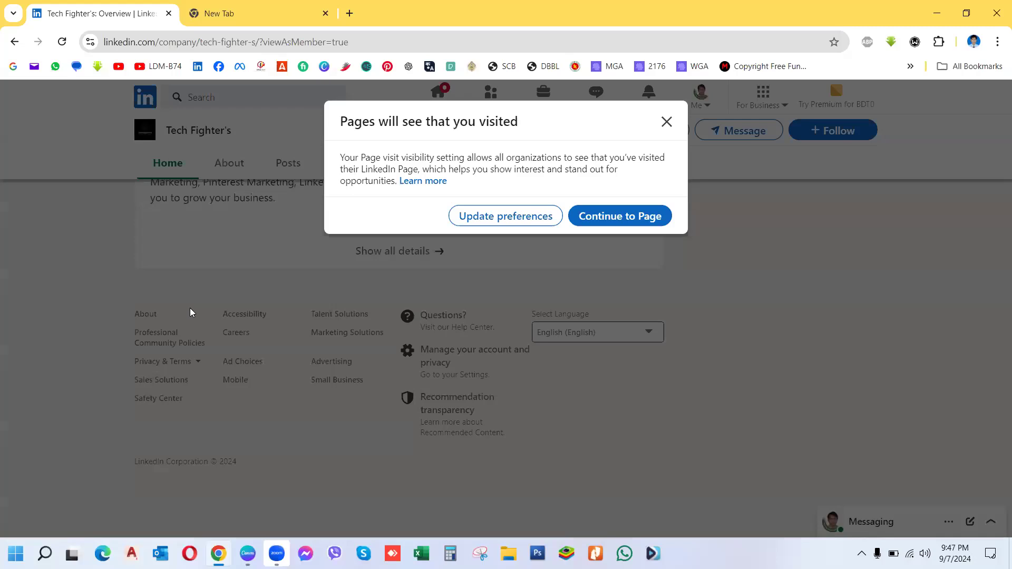
Step: Continue past the visit notice and review the About overview in member view
left_click(626, 220)
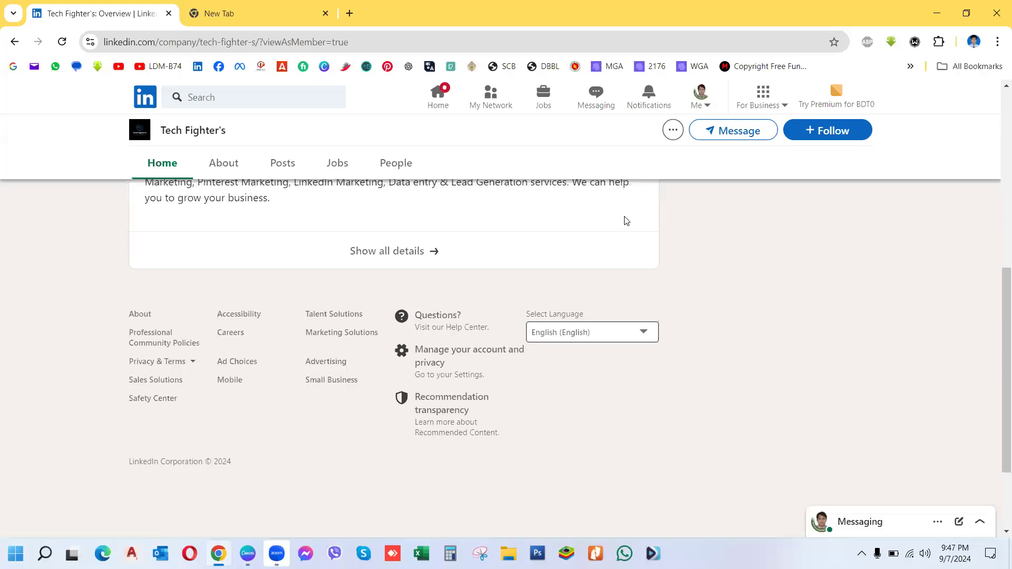
left_click_drag(997, 352, 998, 156)
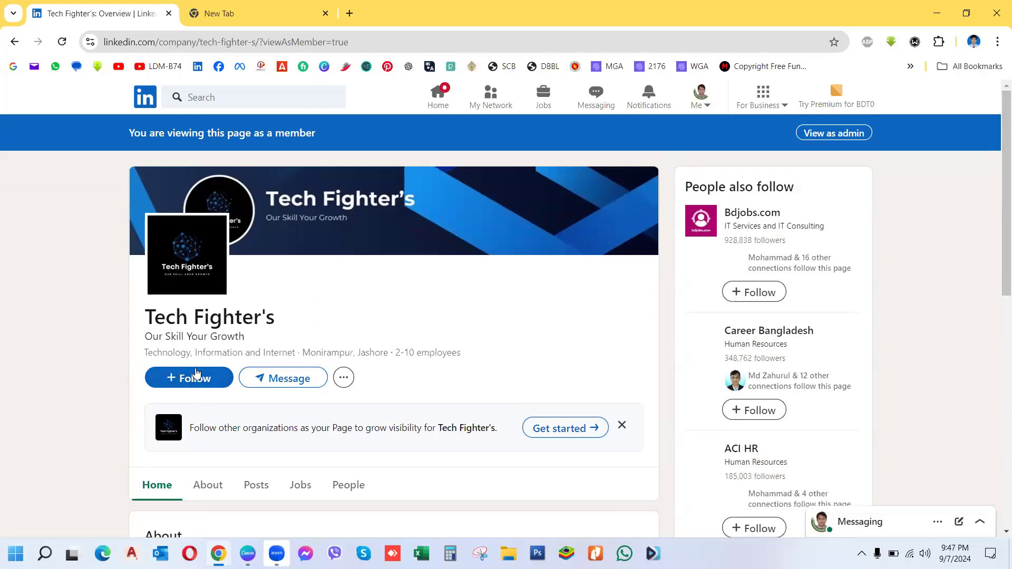
left_click_drag(151, 319, 460, 363)
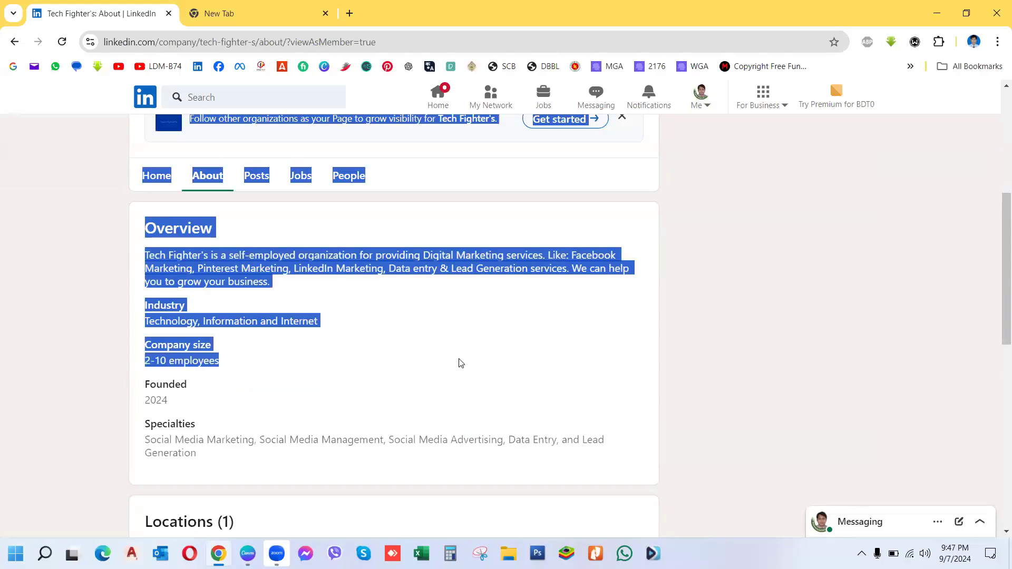
left_click(69, 322)
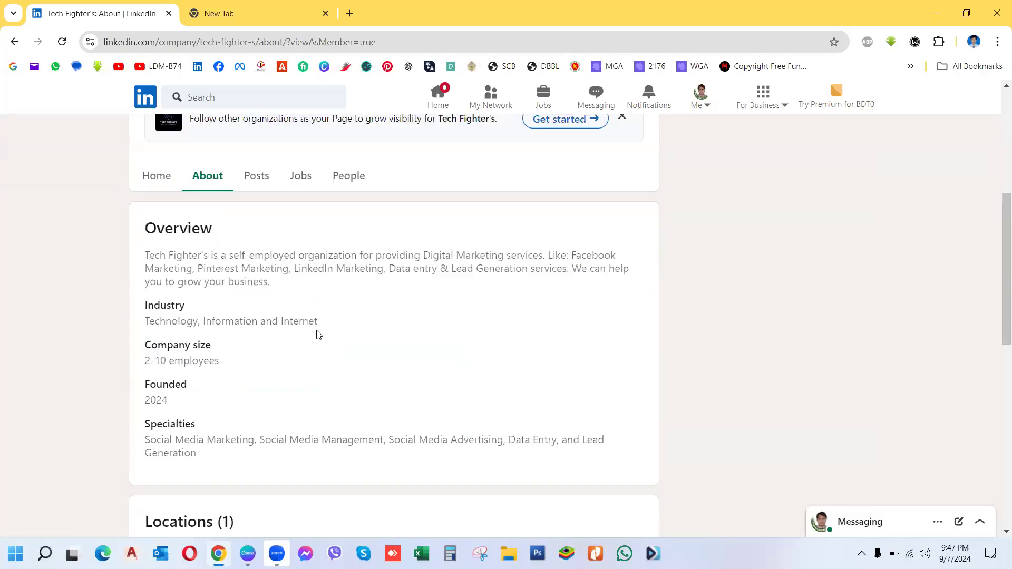
left_click_drag(998, 248, 998, 114)
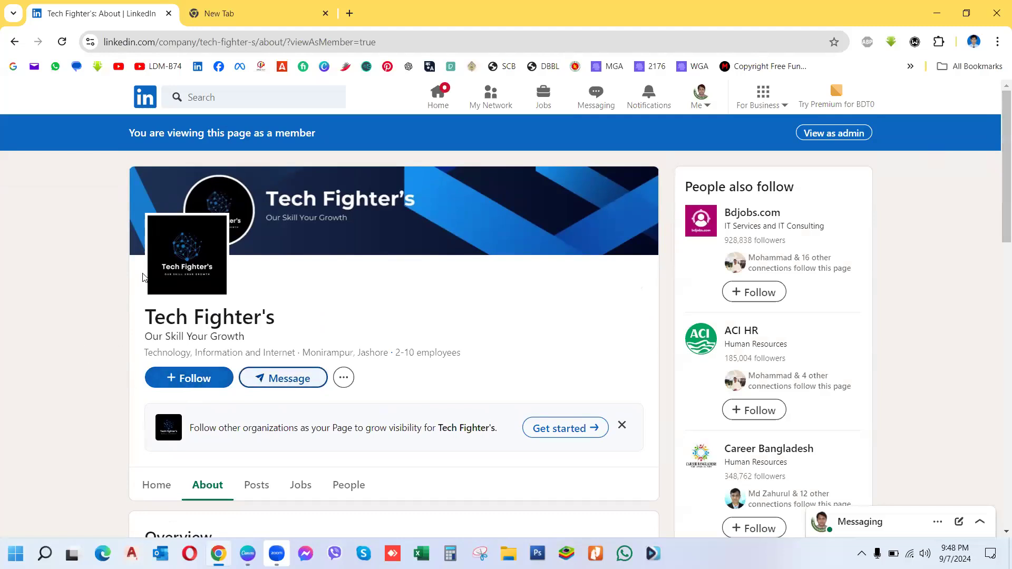
Step: Copy the page's web address up to tech-fighter-s and switch back to the admin view
left_click(106, 41)
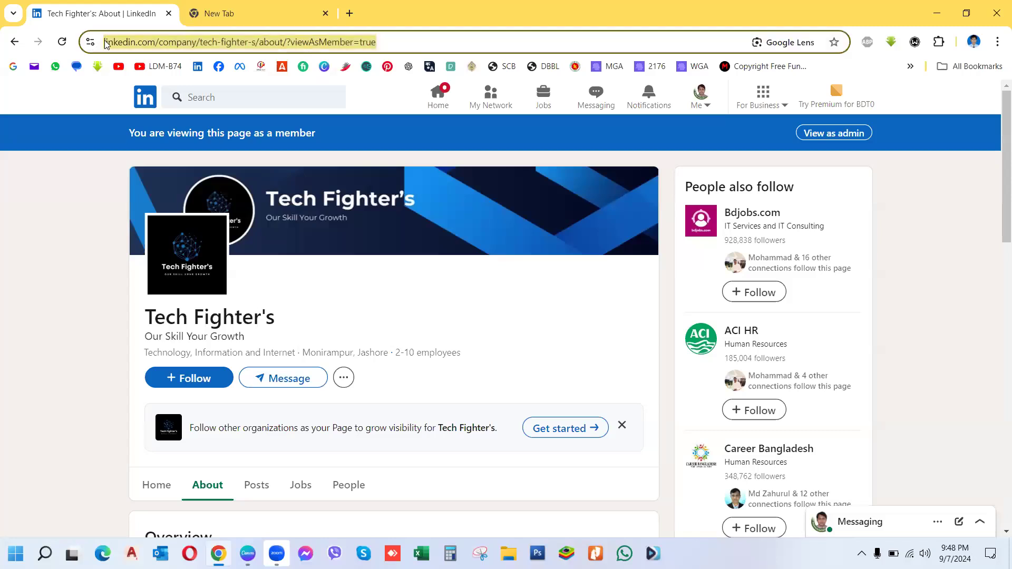
left_click(105, 41)
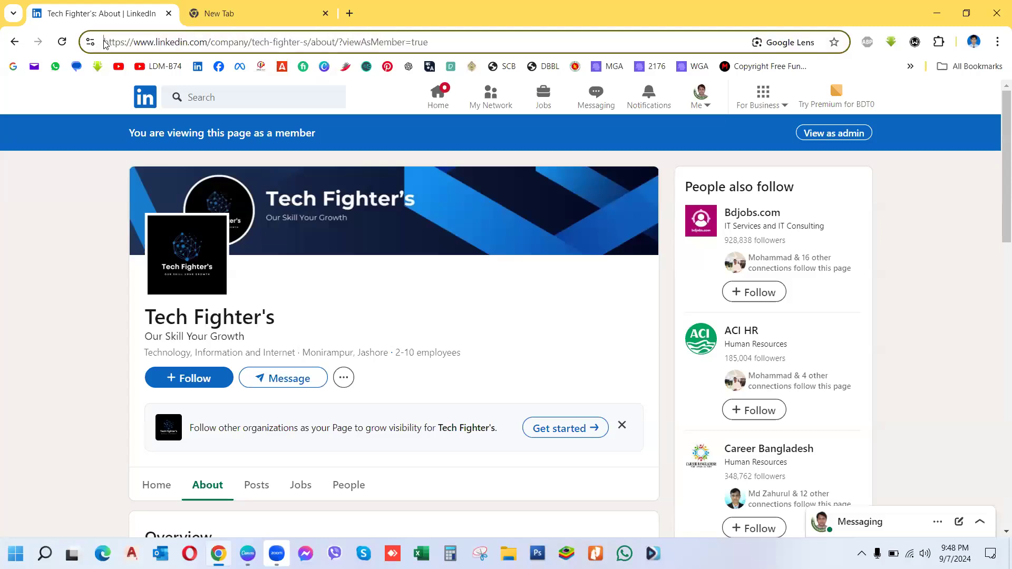
left_click_drag(105, 42, 305, 47)
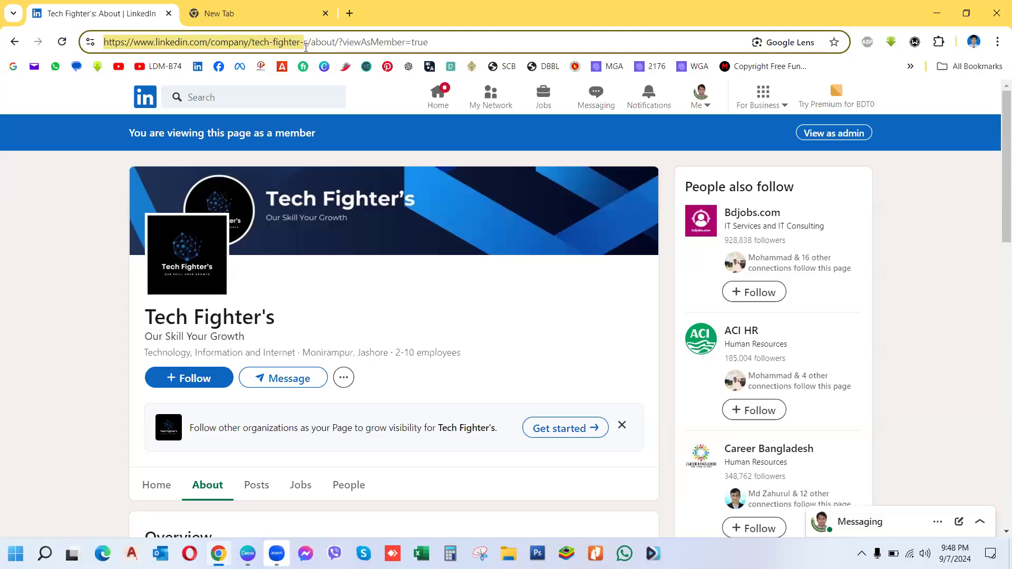
right_click(221, 43)
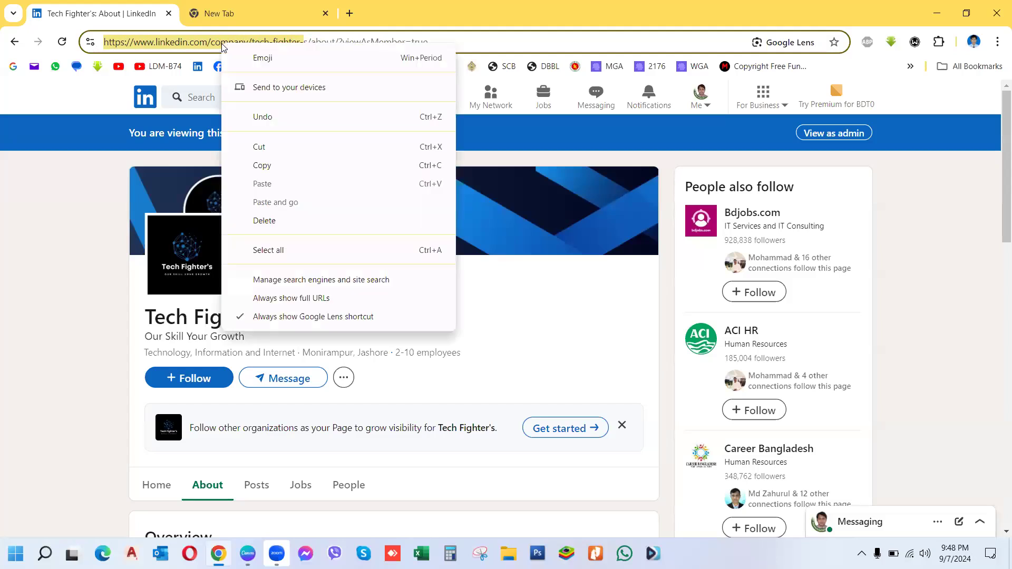
left_click(256, 166)
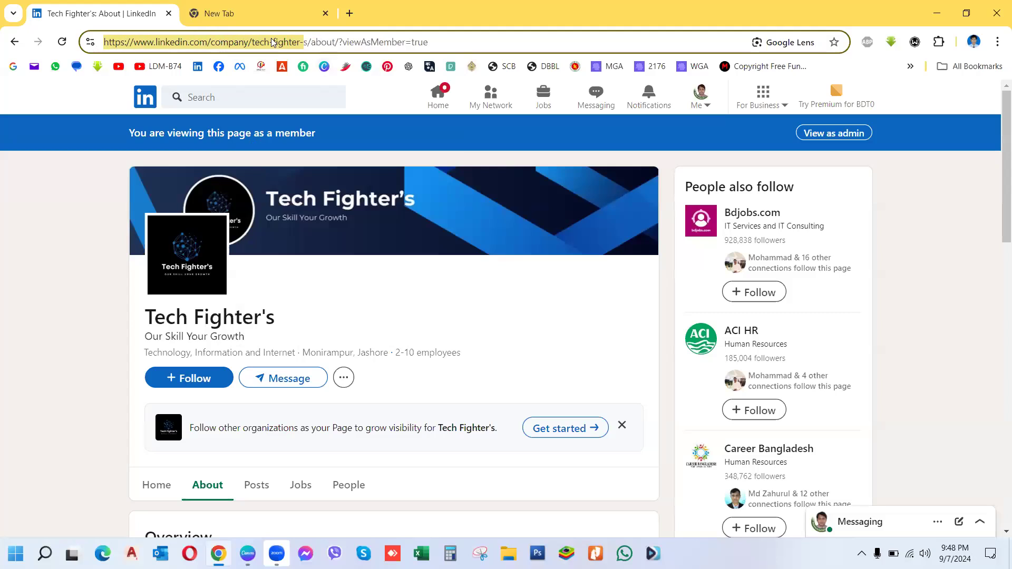
key("shift+Right")
key("shift+Right")
key("shift+Left")
left_click(825, 134)
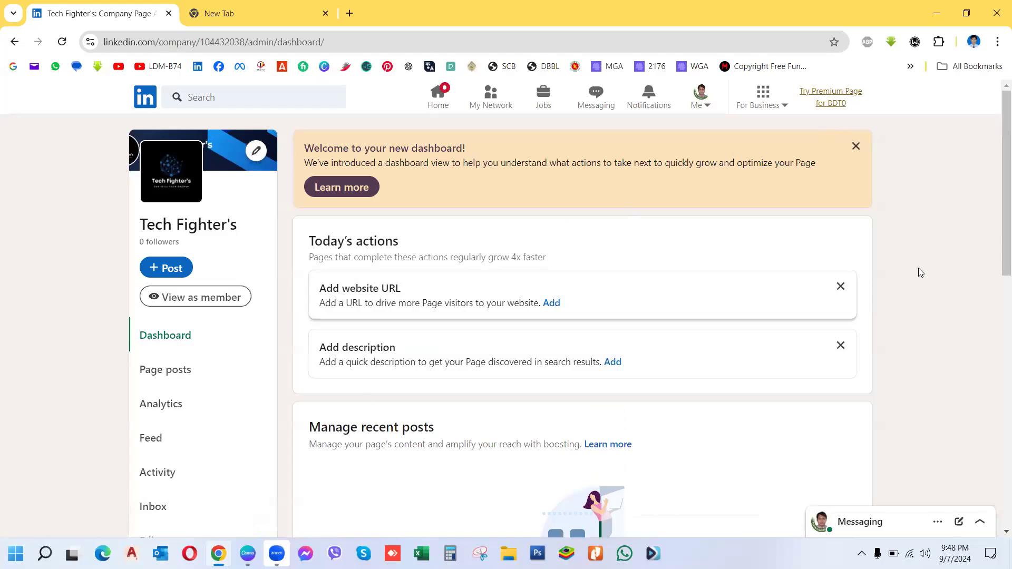
Step: In the page's edit settings, enable a custom button named Learn more
left_click_drag(995, 239, 949, 295)
left_click(164, 440)
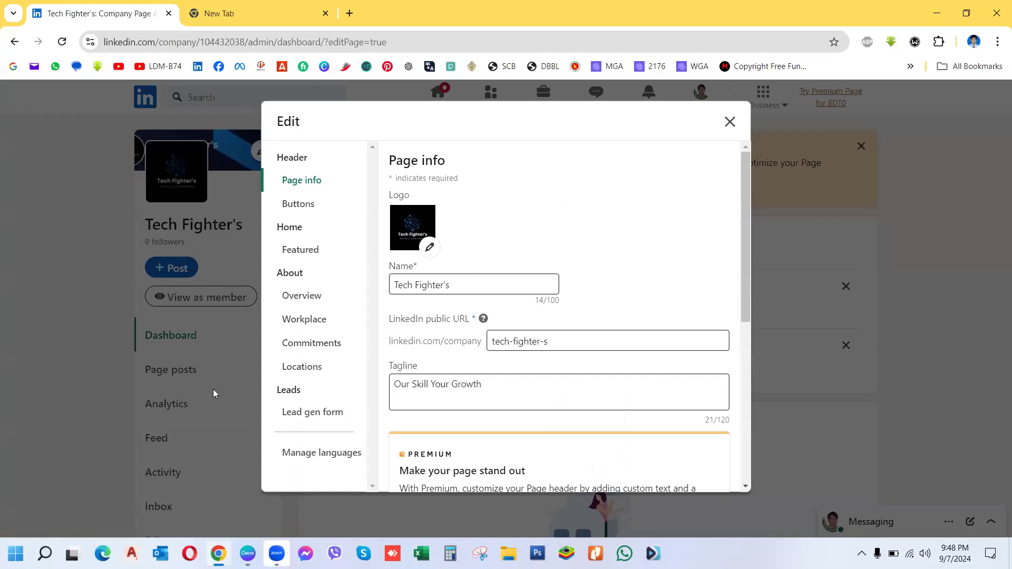
left_click(297, 205)
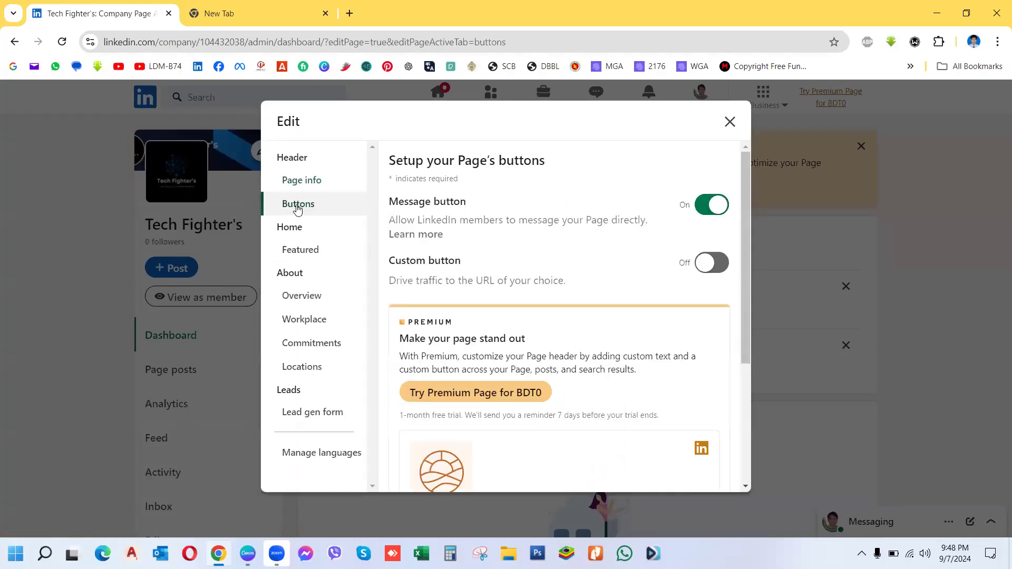
left_click(708, 265)
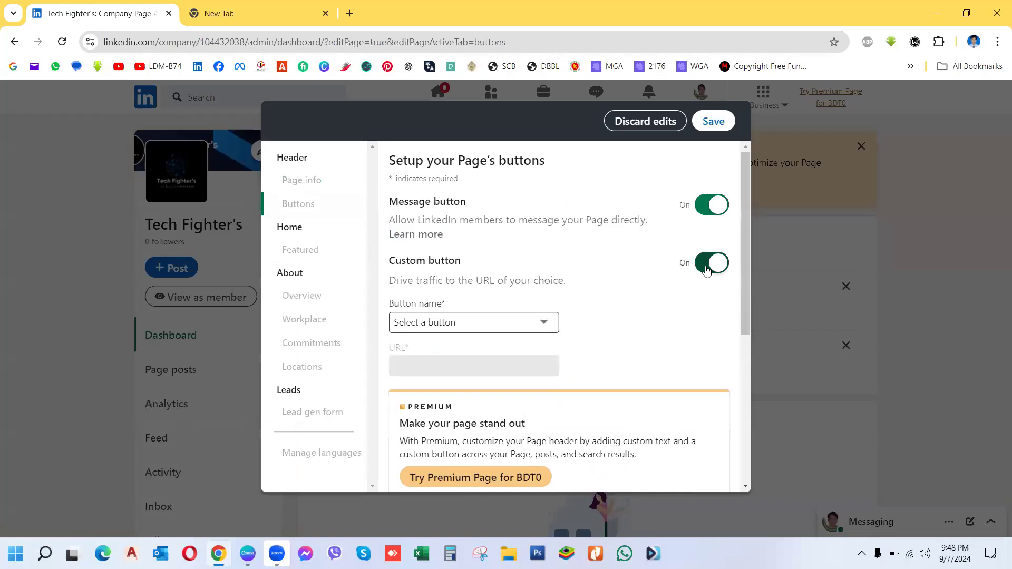
left_click(543, 325)
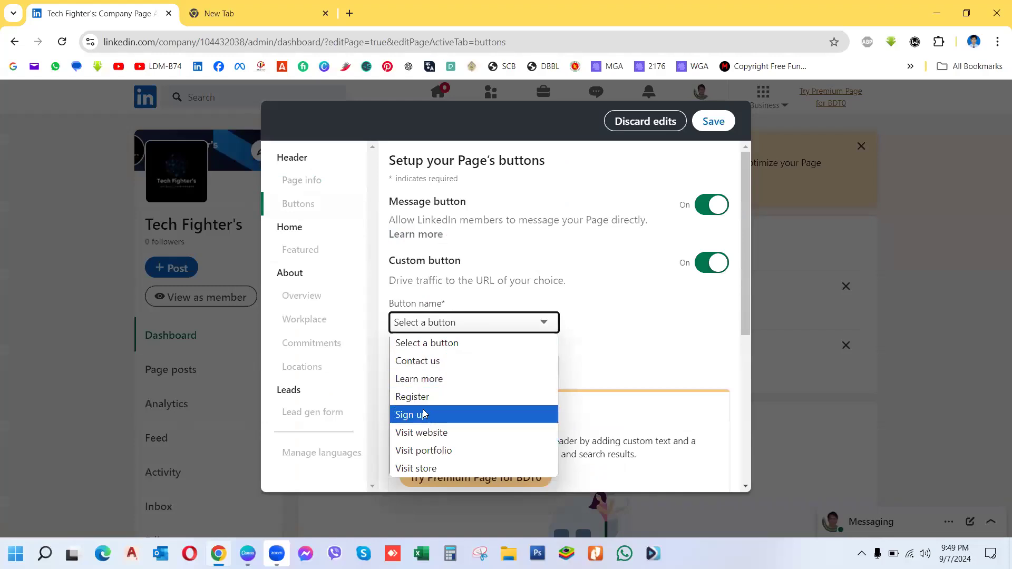
left_click(426, 380)
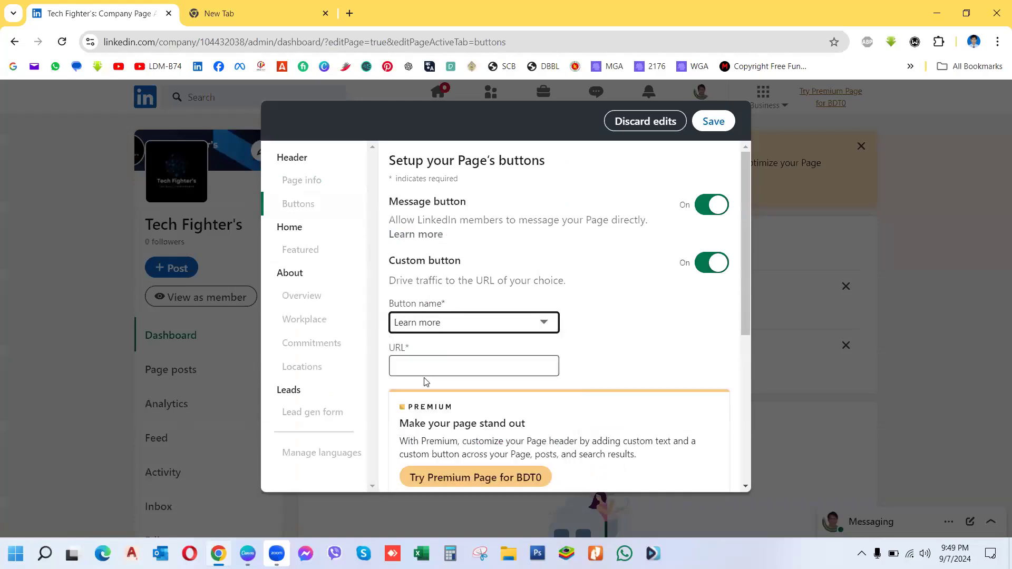
Step: Paste the company page URL as the Learn more link, save, and skip sharing a post
left_click(439, 368)
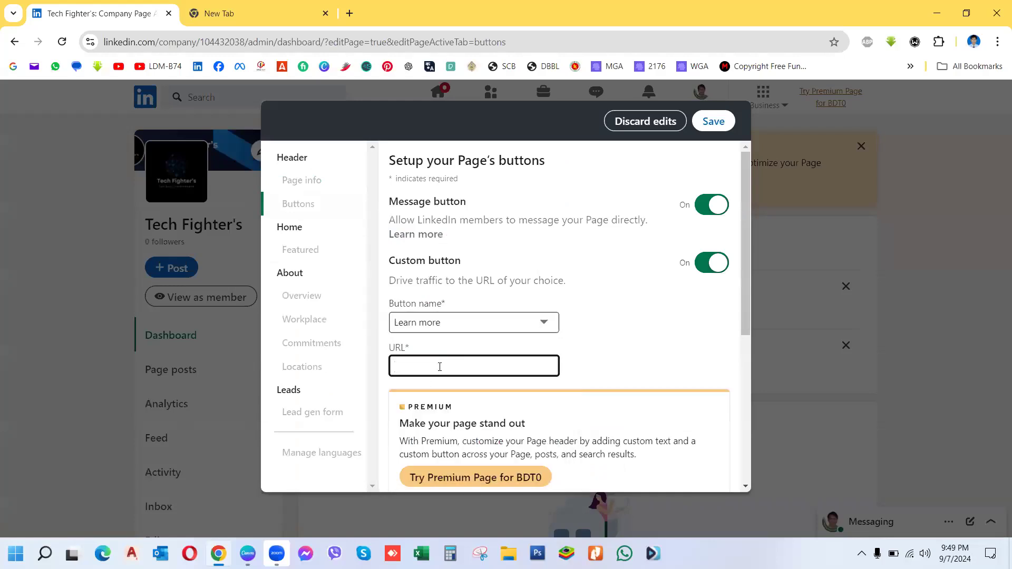
key("ctrl+v")
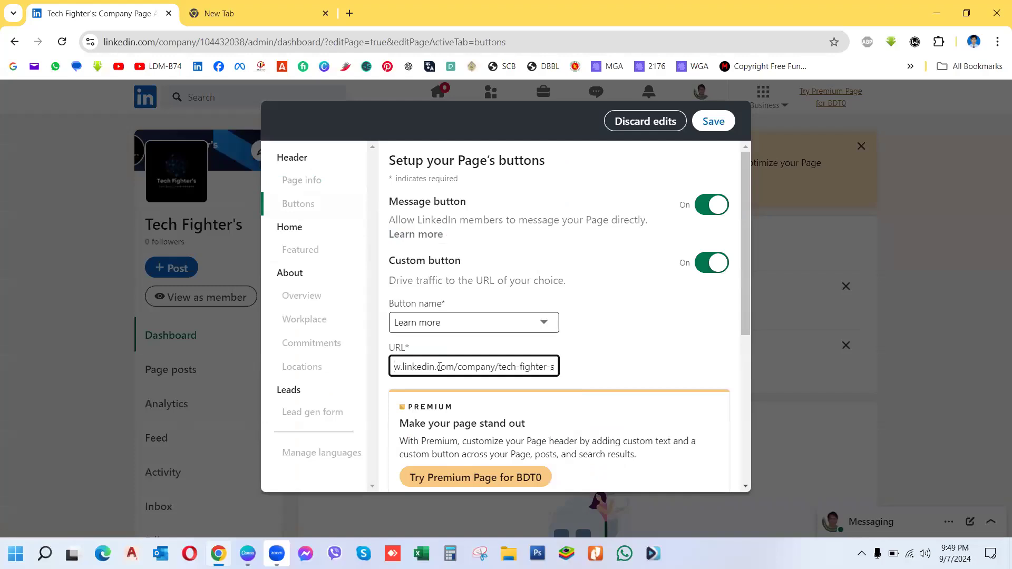
left_click(713, 122)
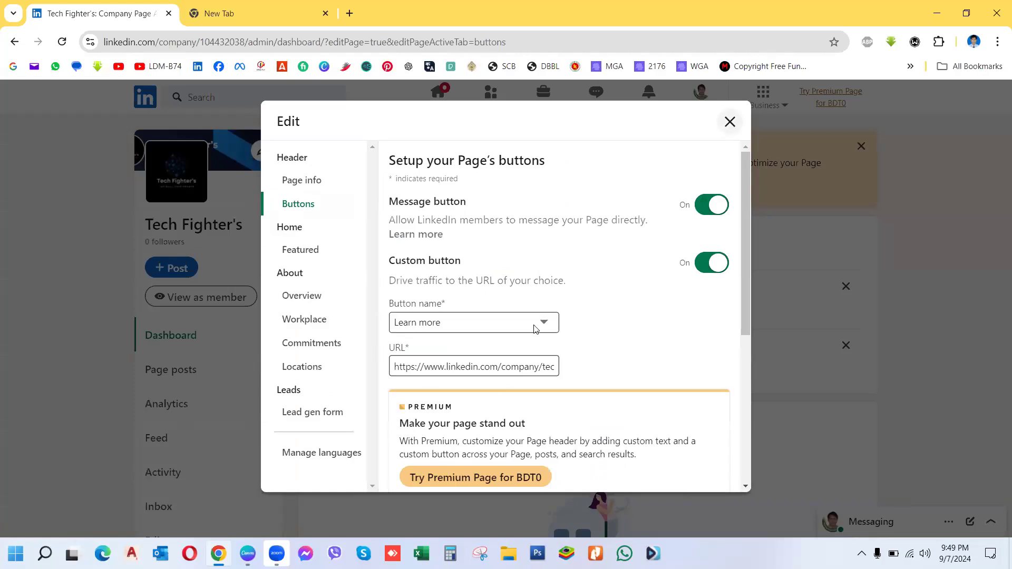
left_click(532, 360)
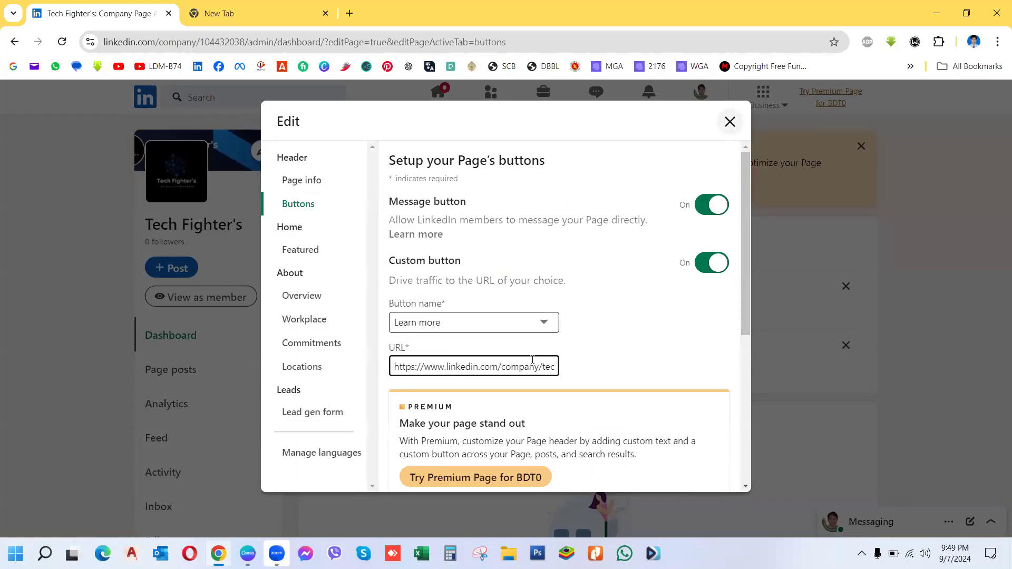
left_click(555, 384)
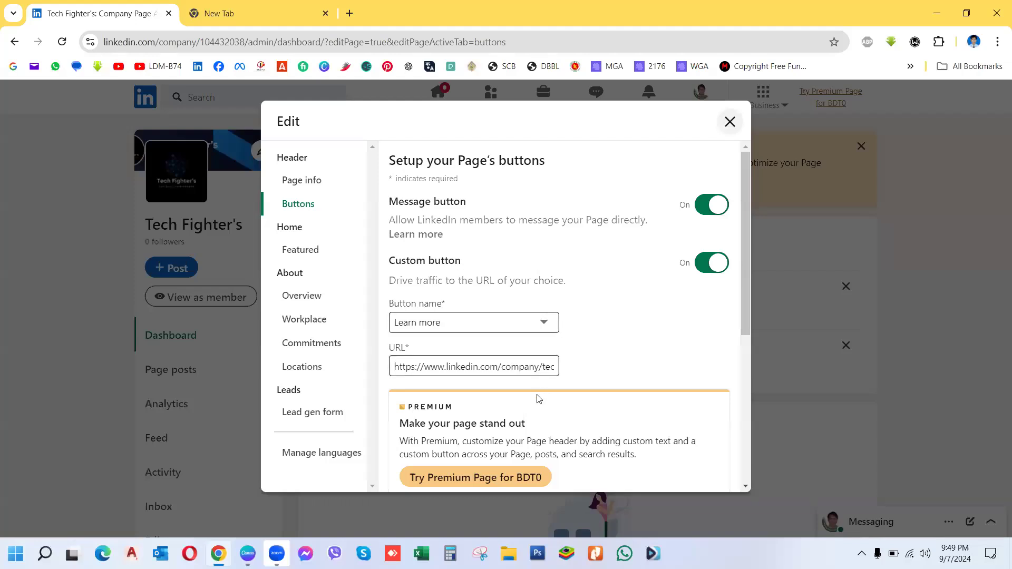
left_click(728, 123)
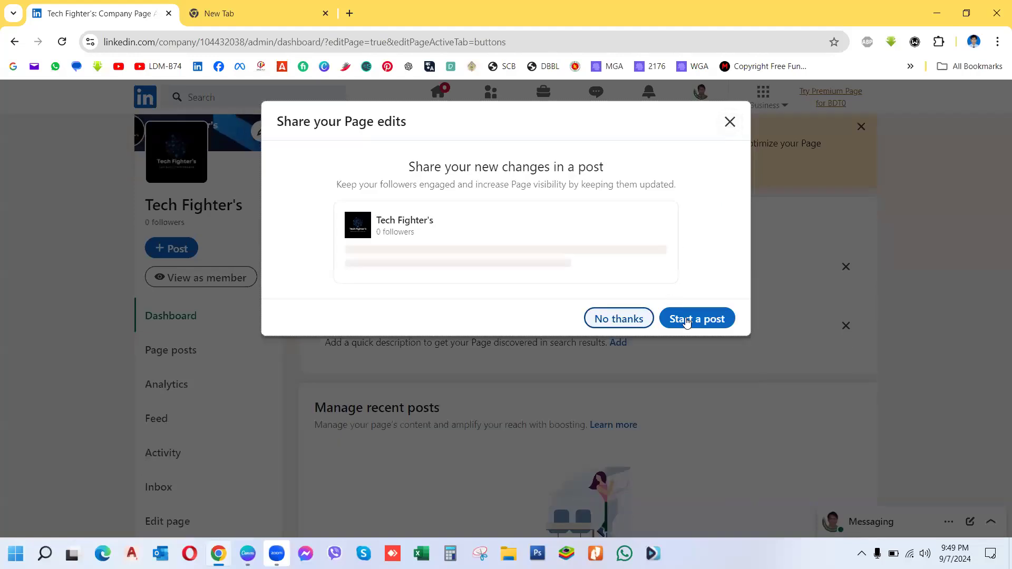
left_click(621, 316)
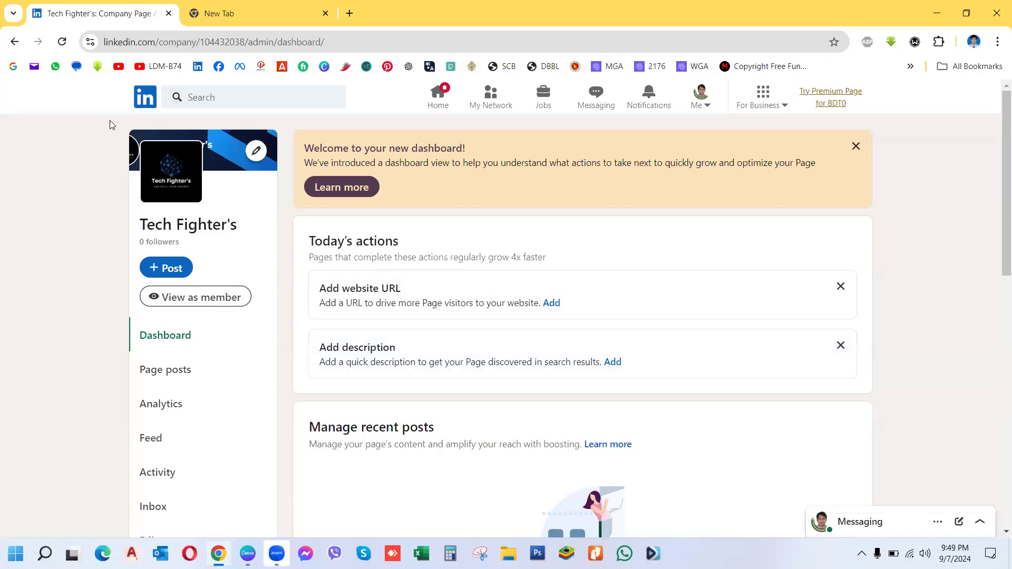
left_click(169, 296)
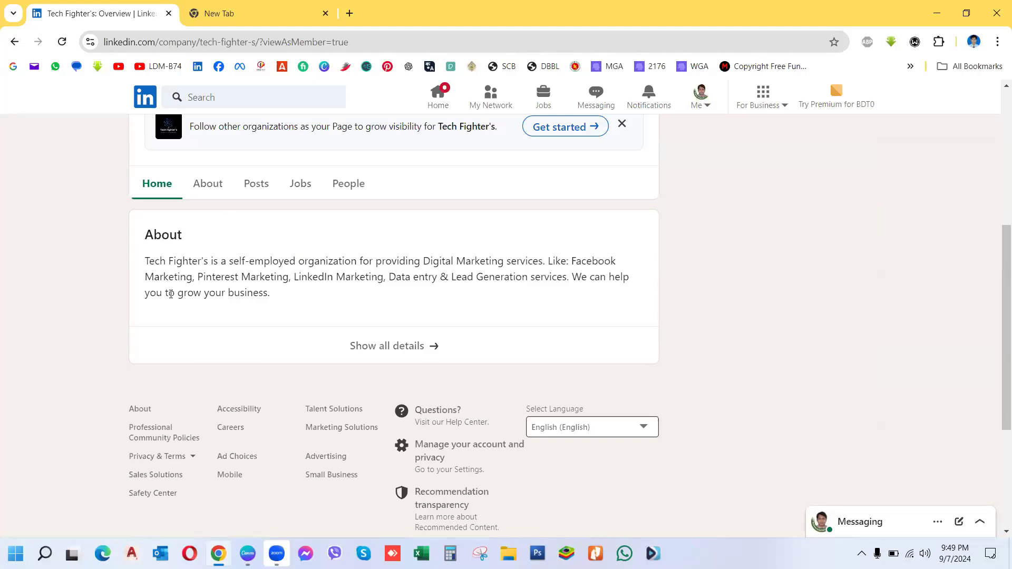
left_click_drag(996, 292, 997, 147)
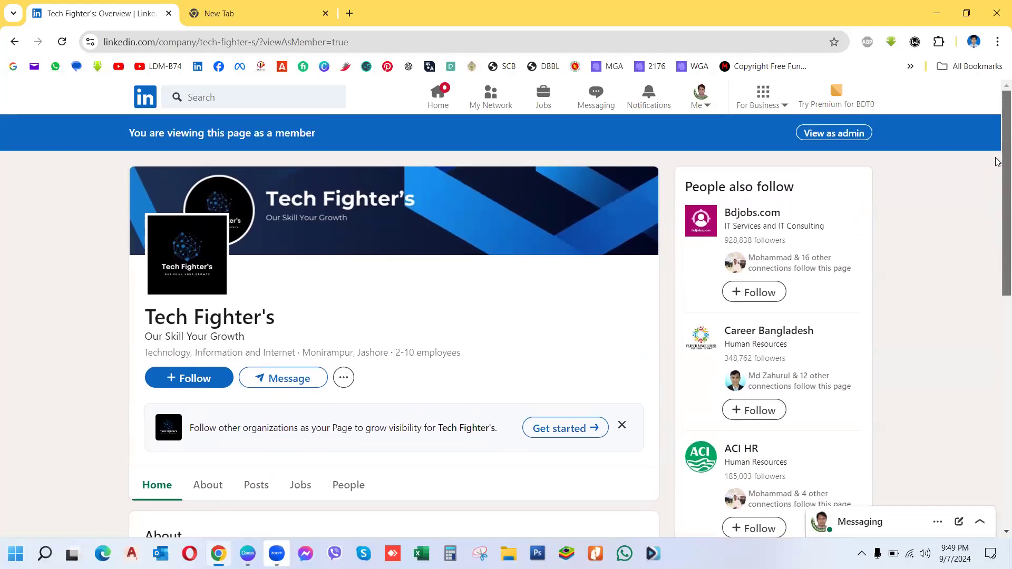
scroll(995, 163, "down", 2)
scroll(998, 216, "down", 3)
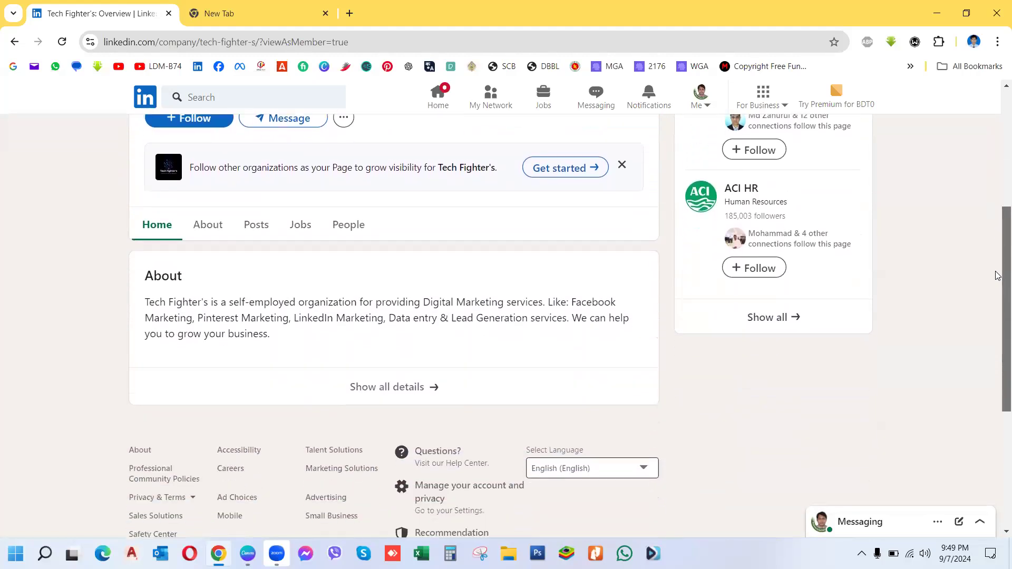
scroll(996, 211, "up", 4)
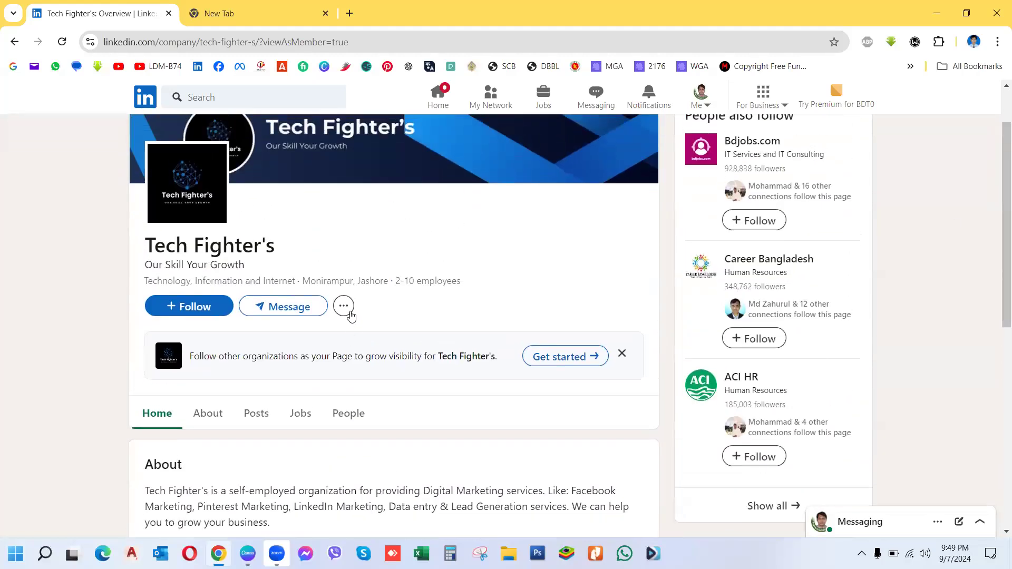
left_click(345, 310)
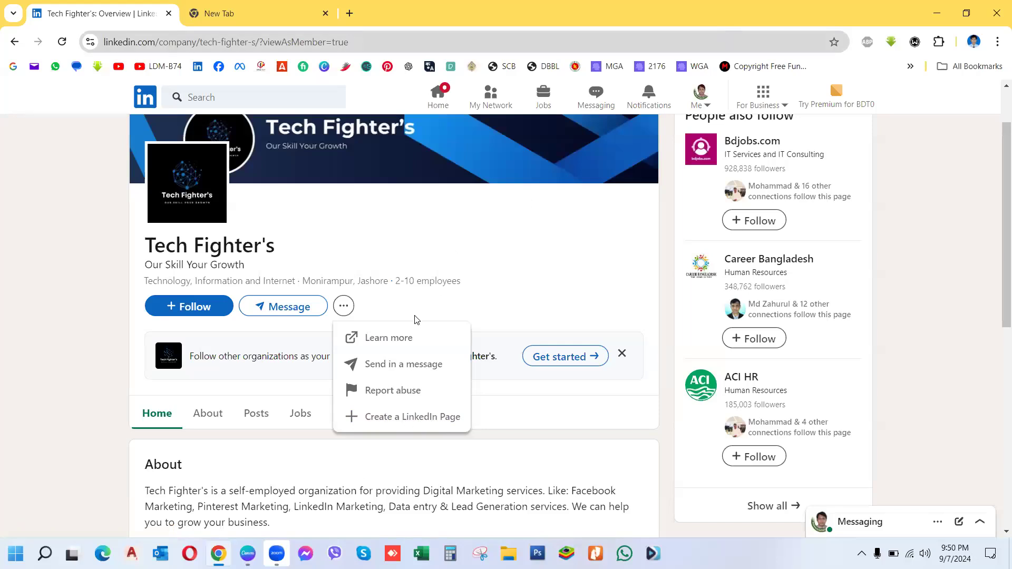
left_click(41, 381)
left_click_drag(996, 253, 997, 140)
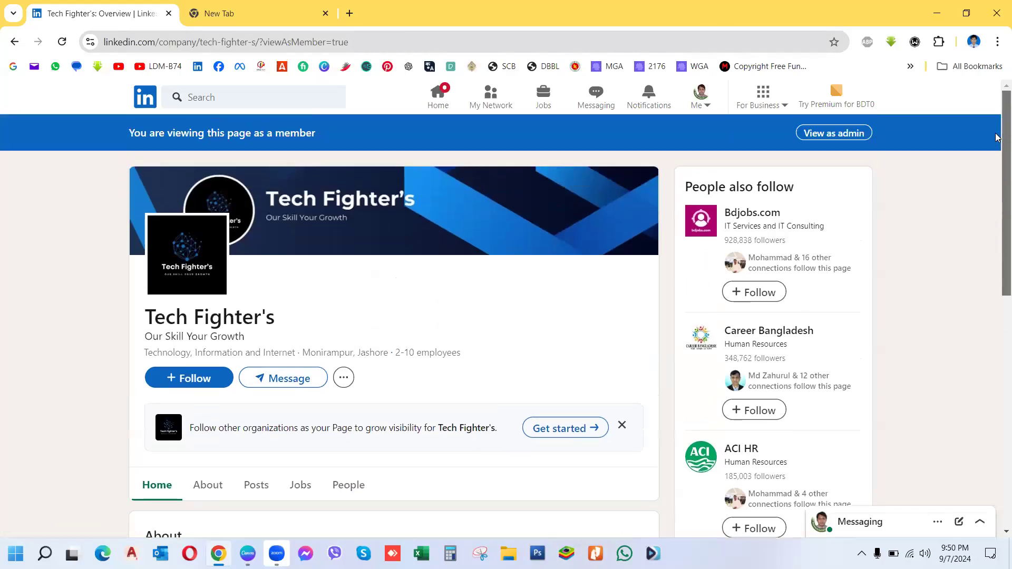
left_click(836, 132)
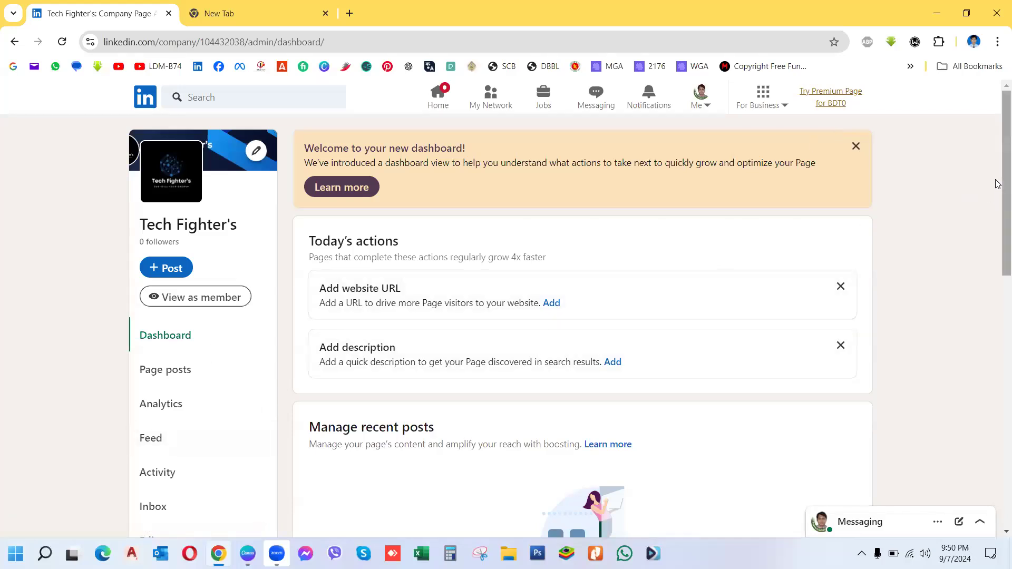
Step: Go to the Tech Fighter's page Settings and open Manage admins
scroll(997, 252, "down", 3)
scroll(998, 253, "down", 1)
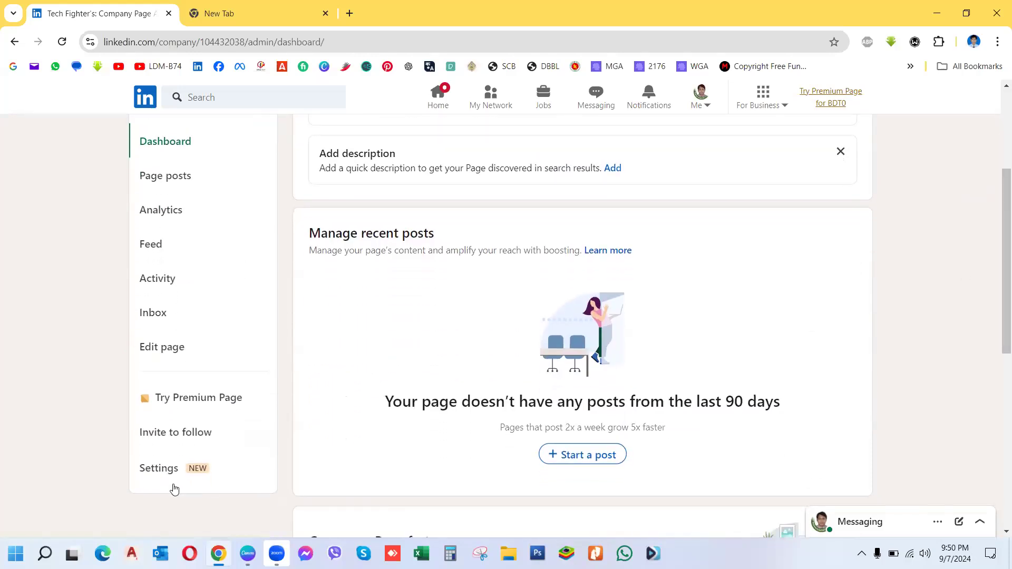
left_click(159, 468)
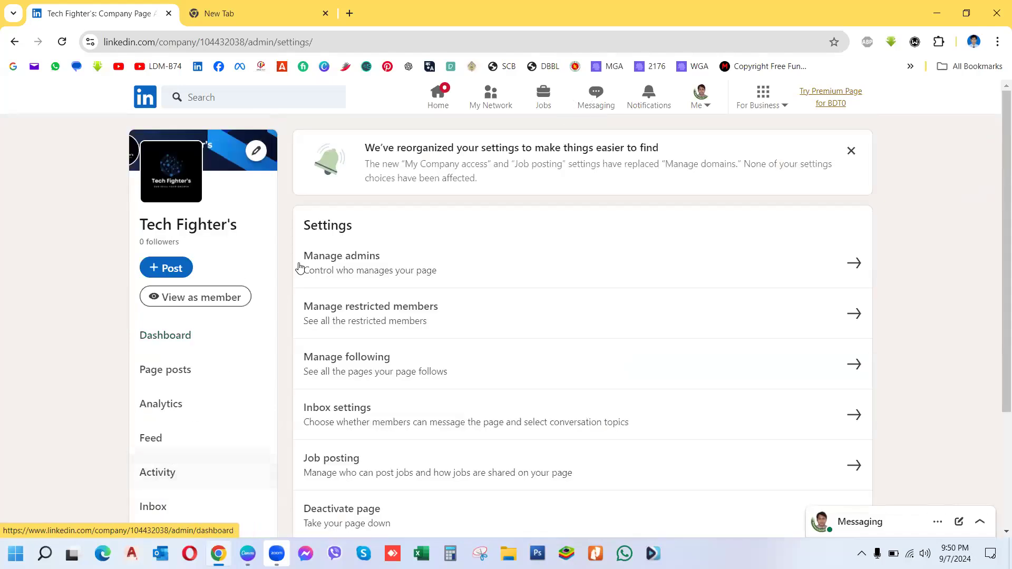
left_click(371, 265)
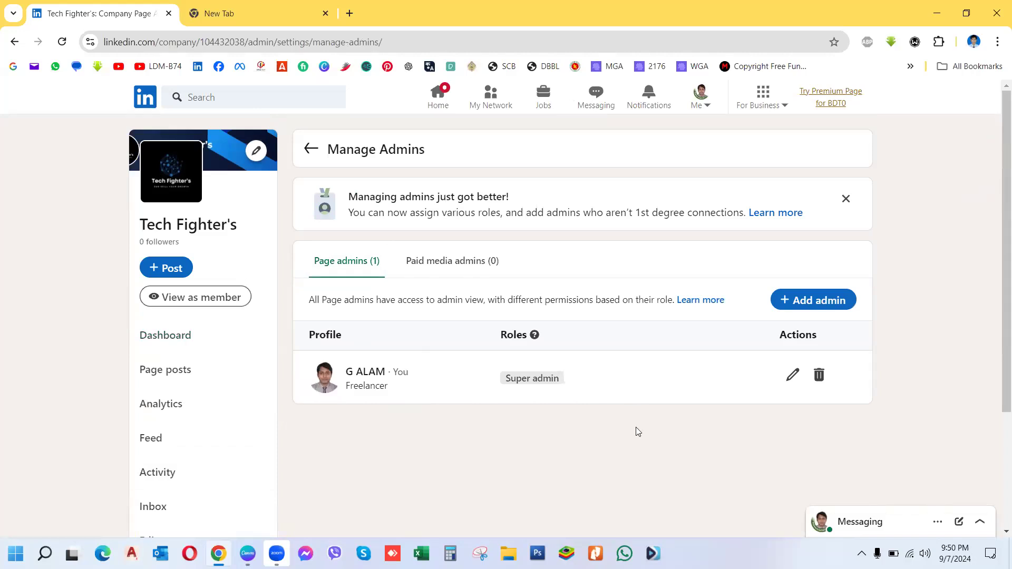
Step: Search for a member by name and add them as a Super admin of the page
left_click(821, 301)
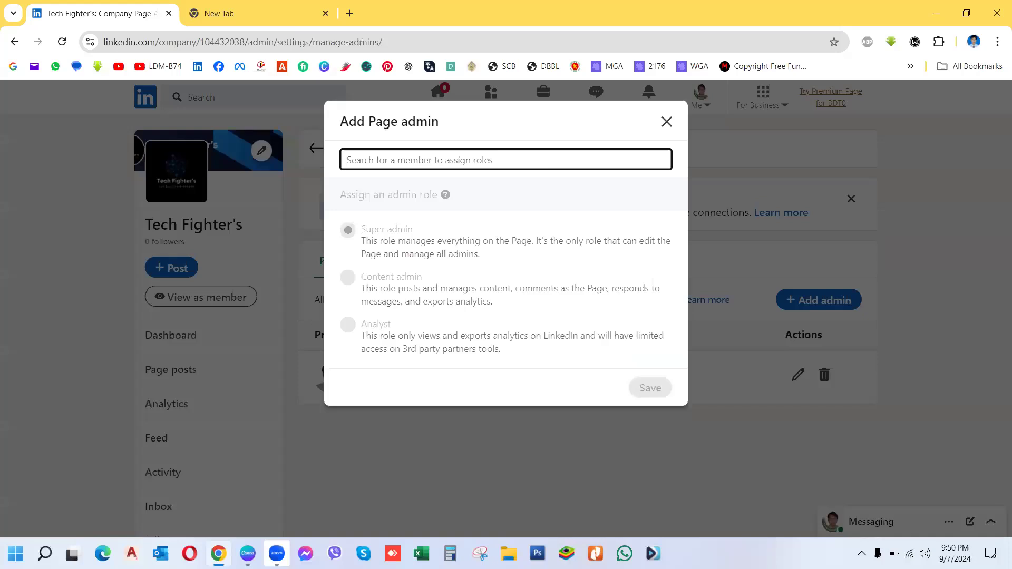
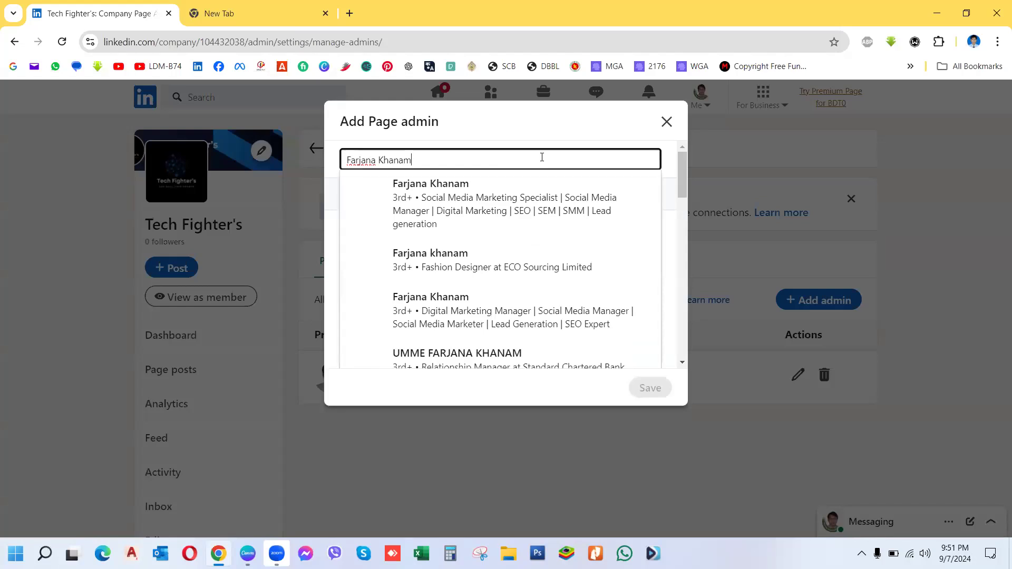
left_click(493, 205)
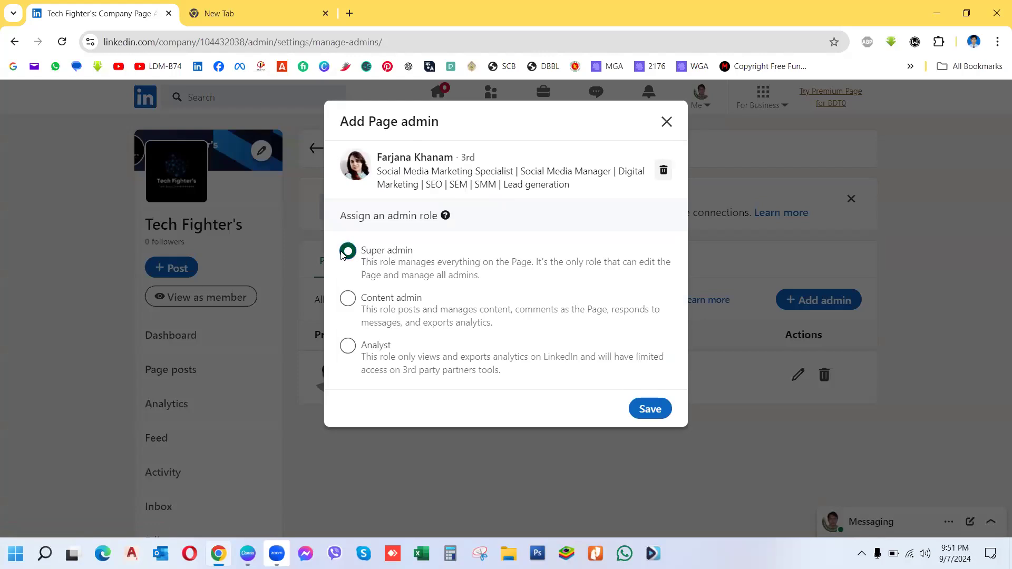
left_click(647, 411)
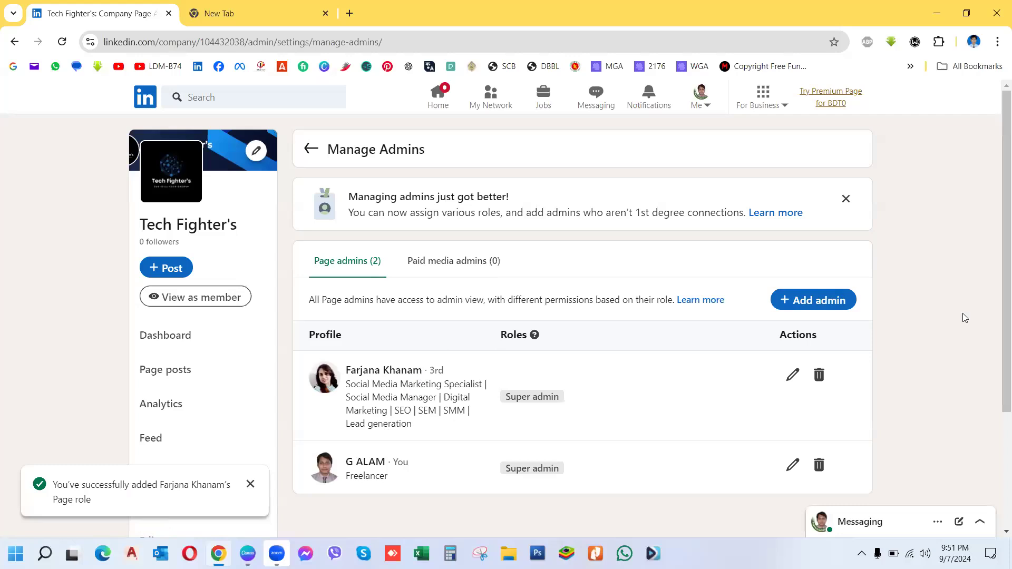
left_click_drag(997, 324, 997, 399)
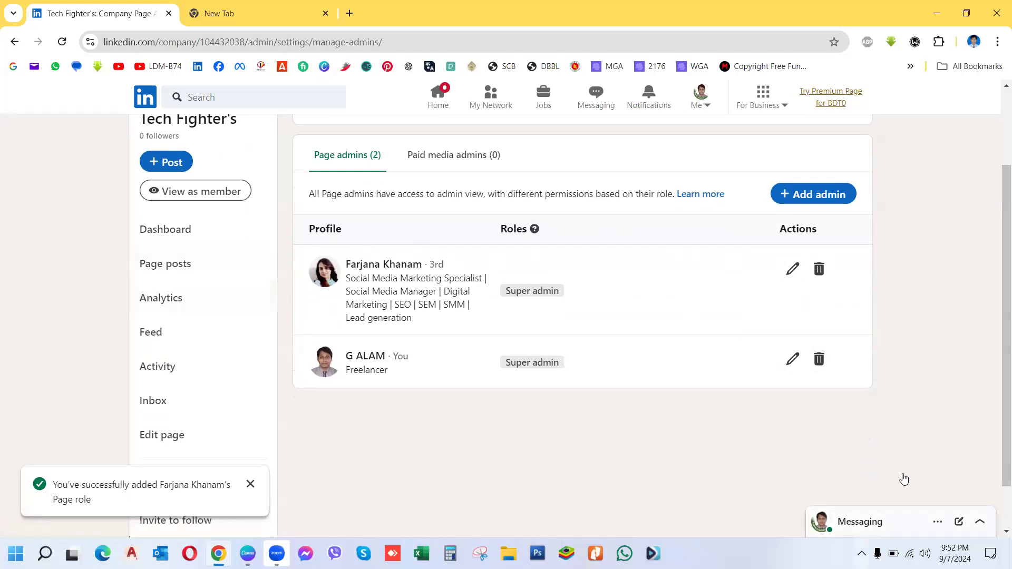
Step: Delete the newly added admin and dismiss the notices, leaving one Super admin
left_click(250, 484)
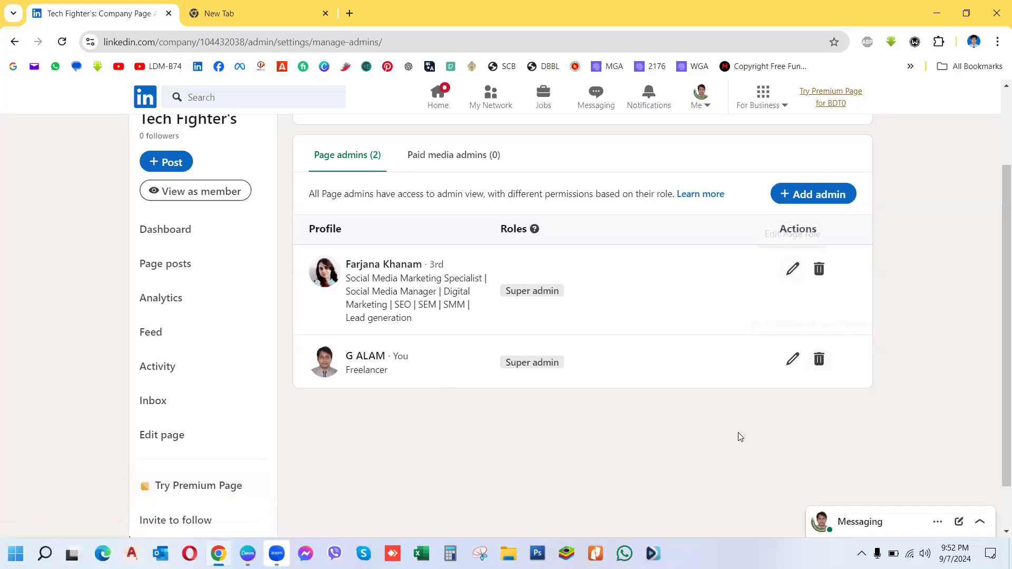
left_click(819, 269)
left_click(639, 382)
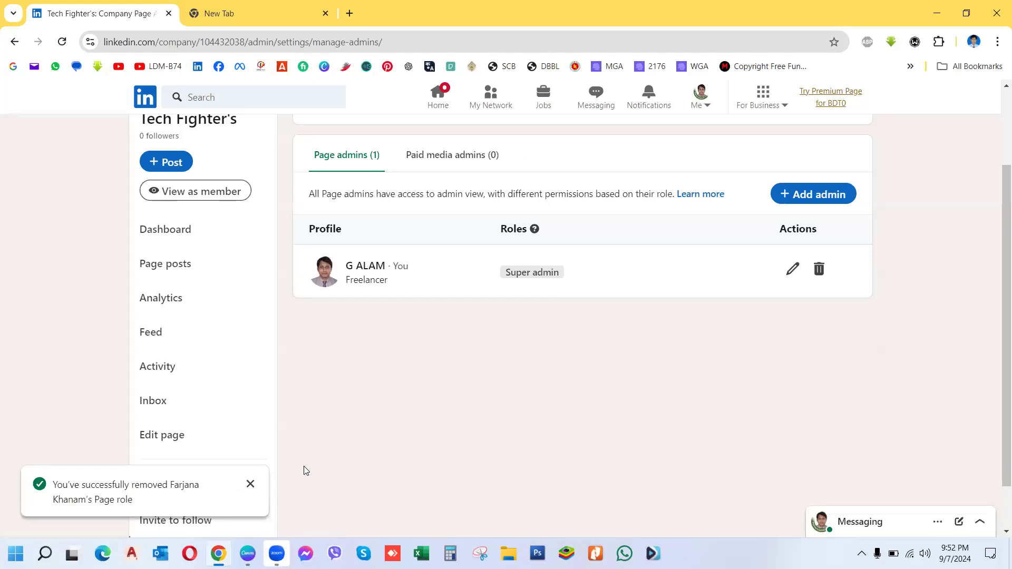
left_click_drag(997, 302, 997, 216)
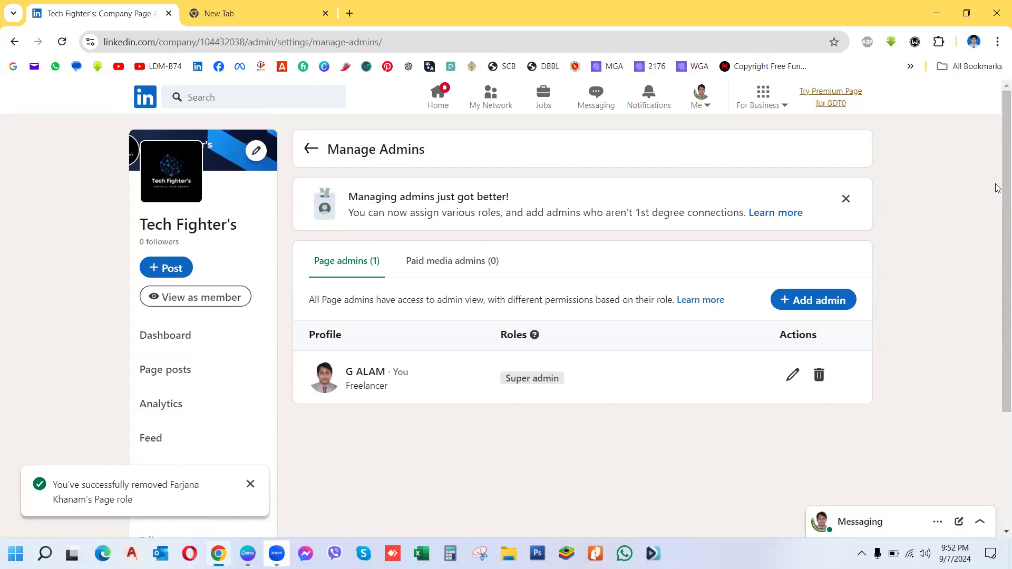
left_click_drag(997, 183, 996, 409)
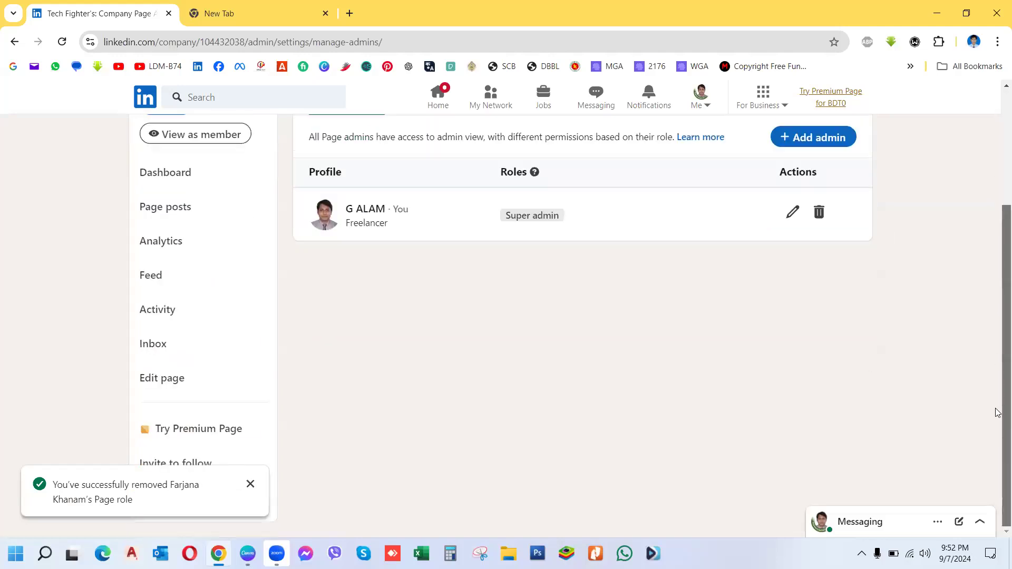
left_click(251, 483)
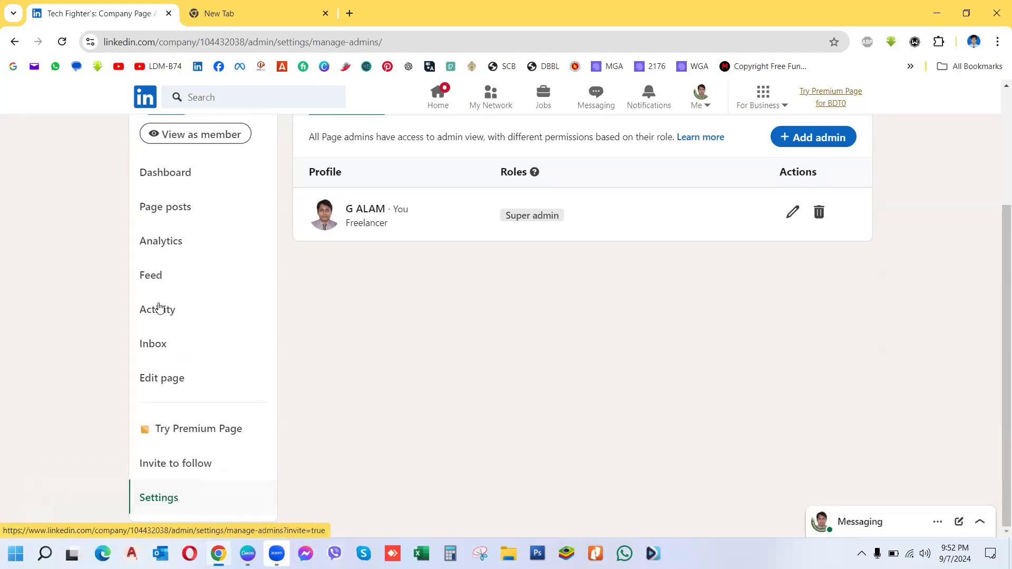
left_click(178, 466)
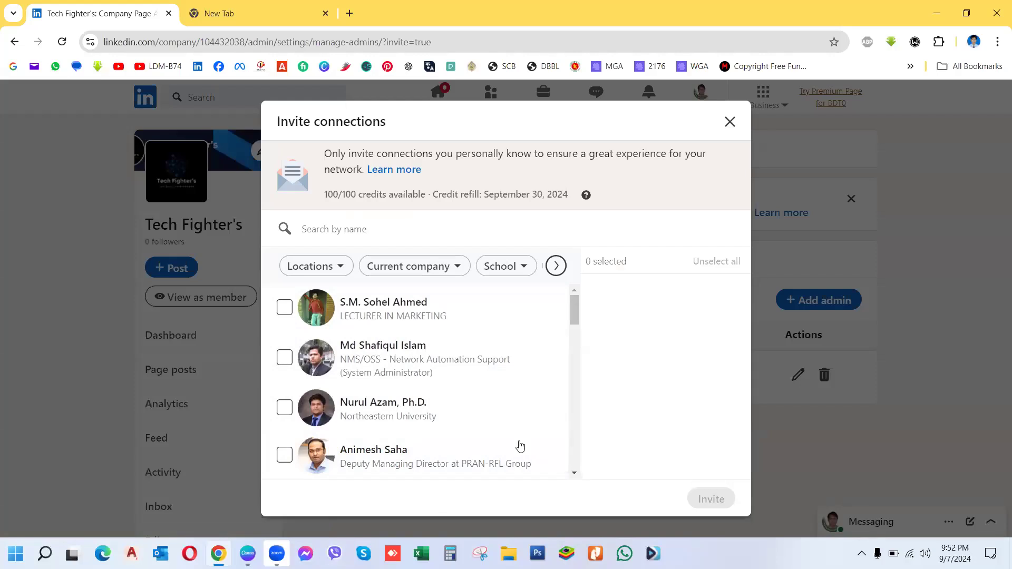
Step: Select seven connections in the Invite connections list
left_click(284, 309)
left_click(284, 360)
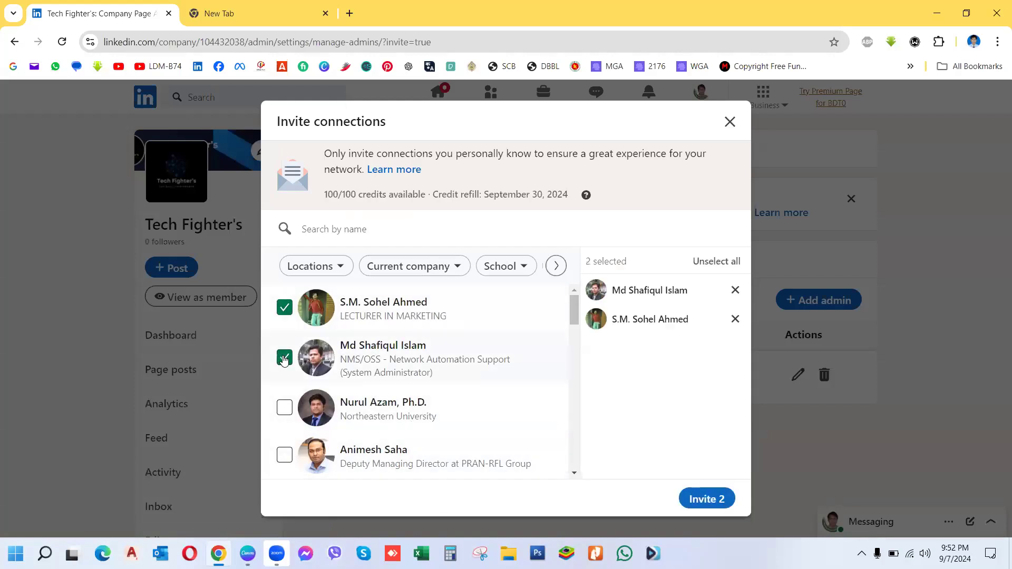
left_click(284, 414)
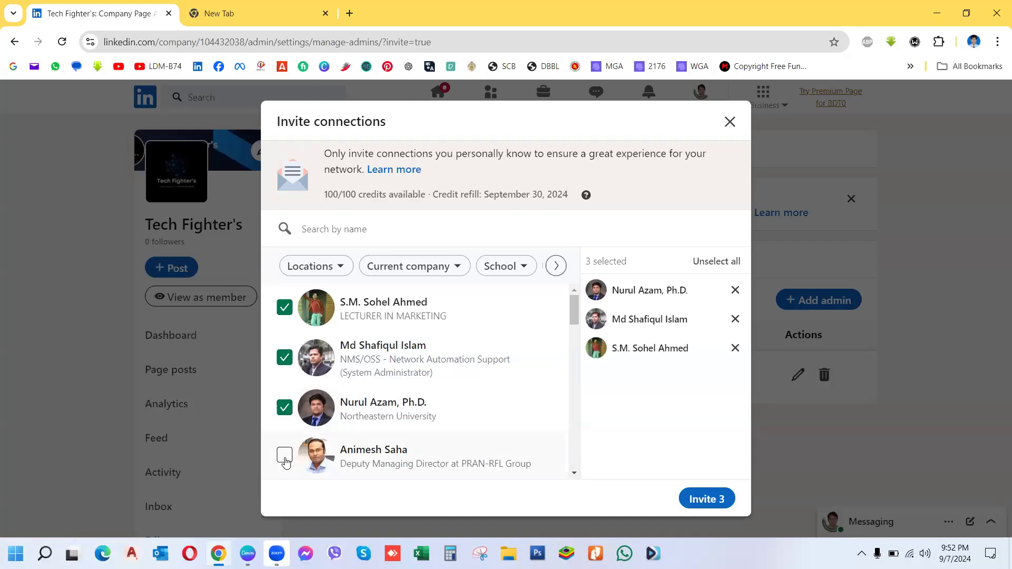
left_click(285, 461)
left_click_drag(574, 316, 574, 354)
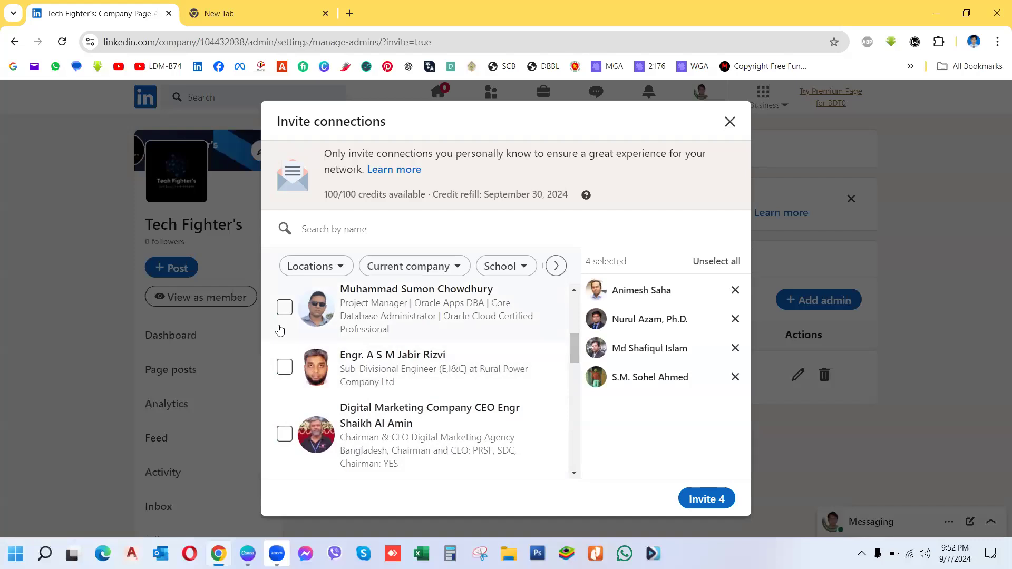
left_click(284, 307)
left_click(284, 367)
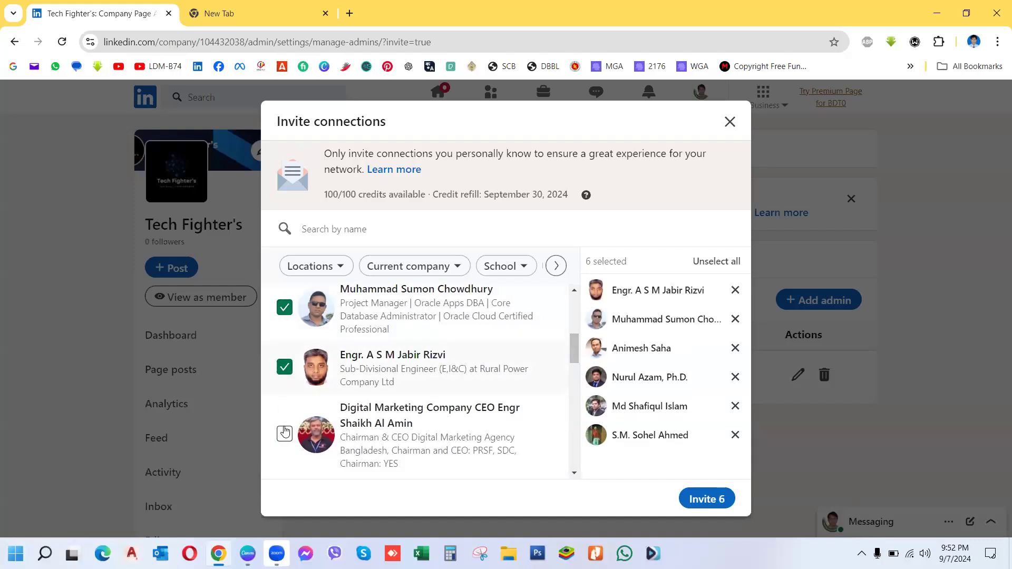
left_click(285, 433)
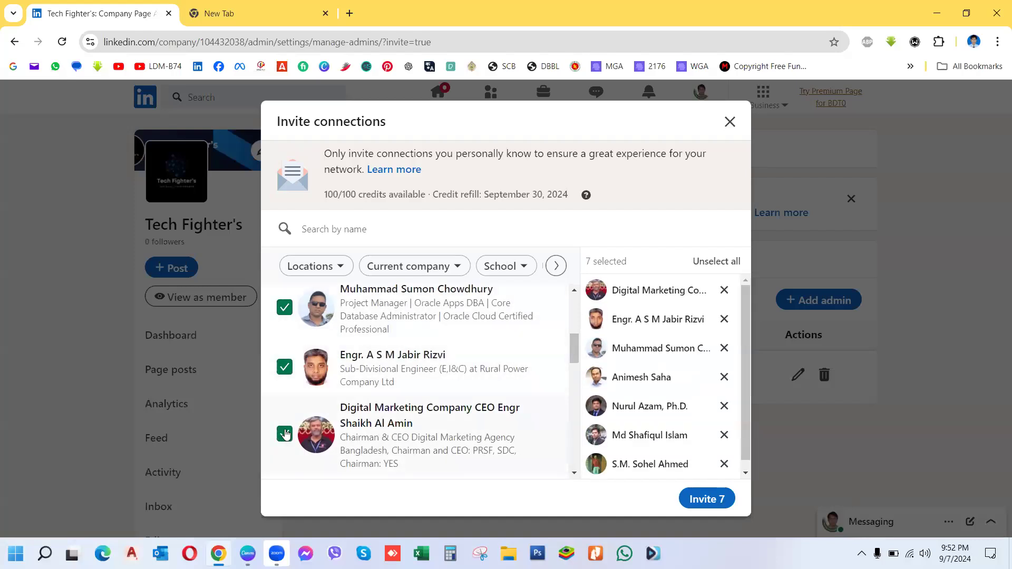
Step: Send the seven invitations, skip posting, and dismiss the invitations-sent notice
left_click(701, 501)
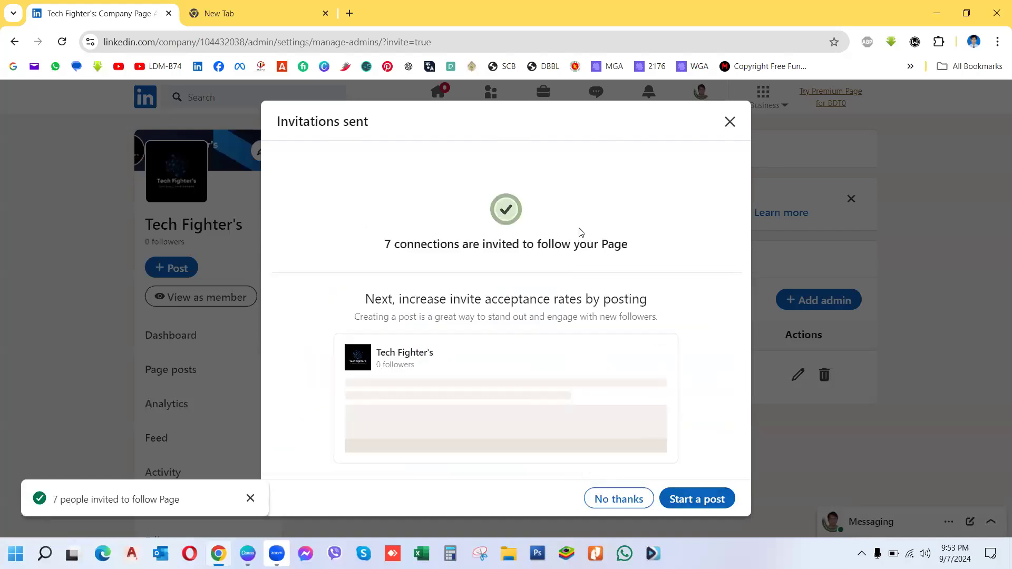
left_click(616, 499)
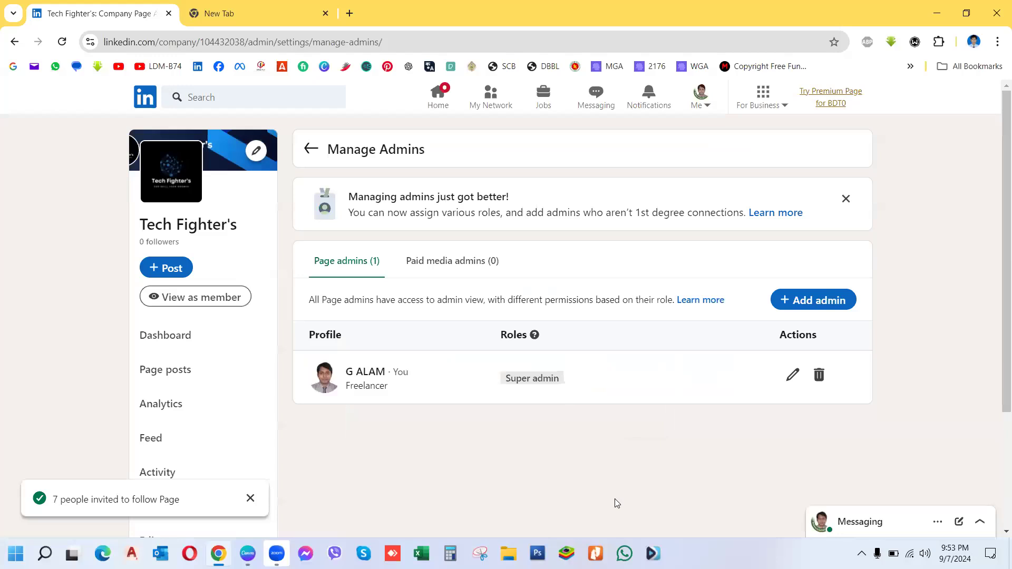
left_click(250, 498)
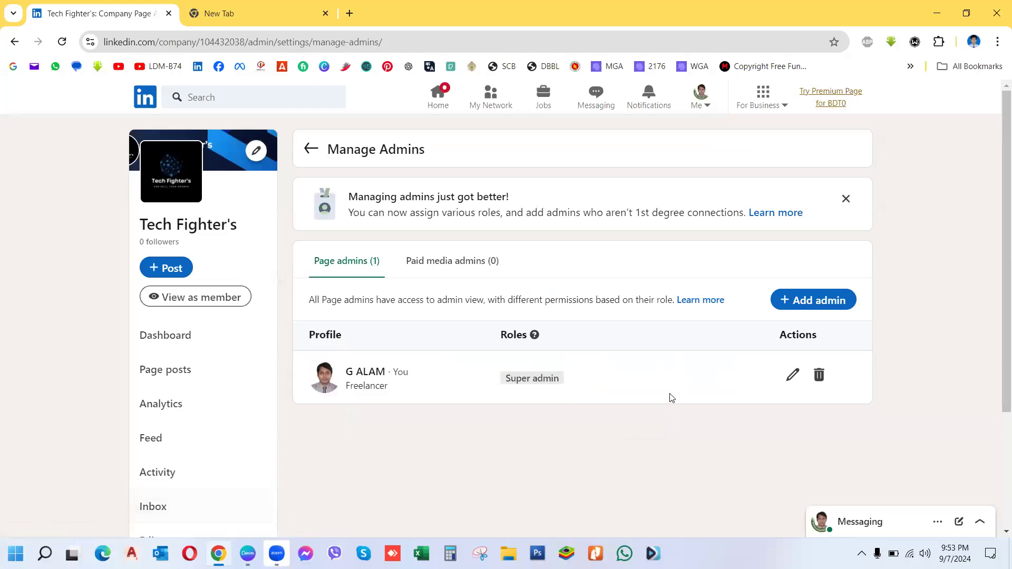
left_click_drag(995, 235, 998, 351)
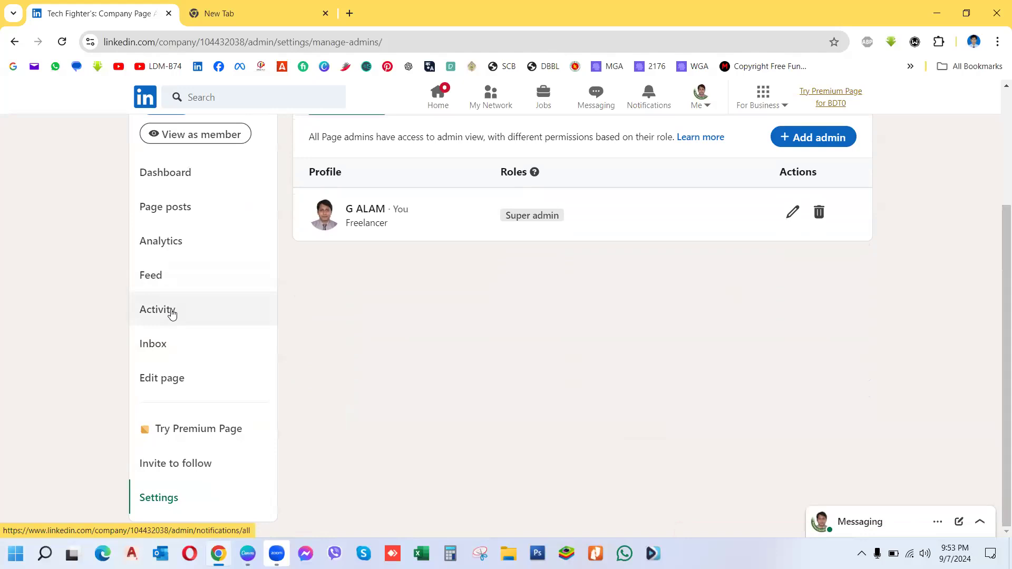
Step: From the page's Activity section, start a new regular post for Tech Fighter's
left_click(171, 313)
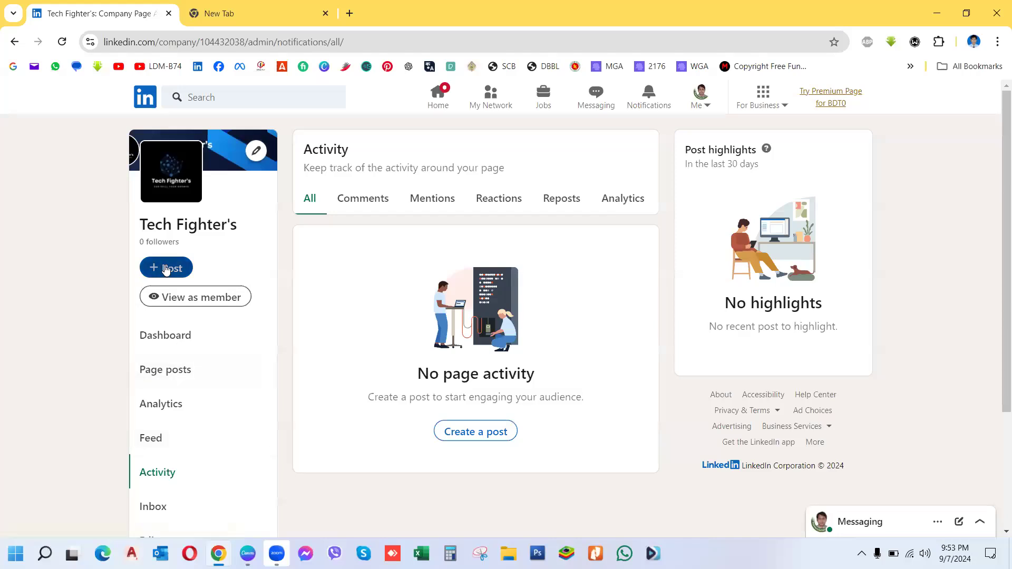
left_click(165, 269)
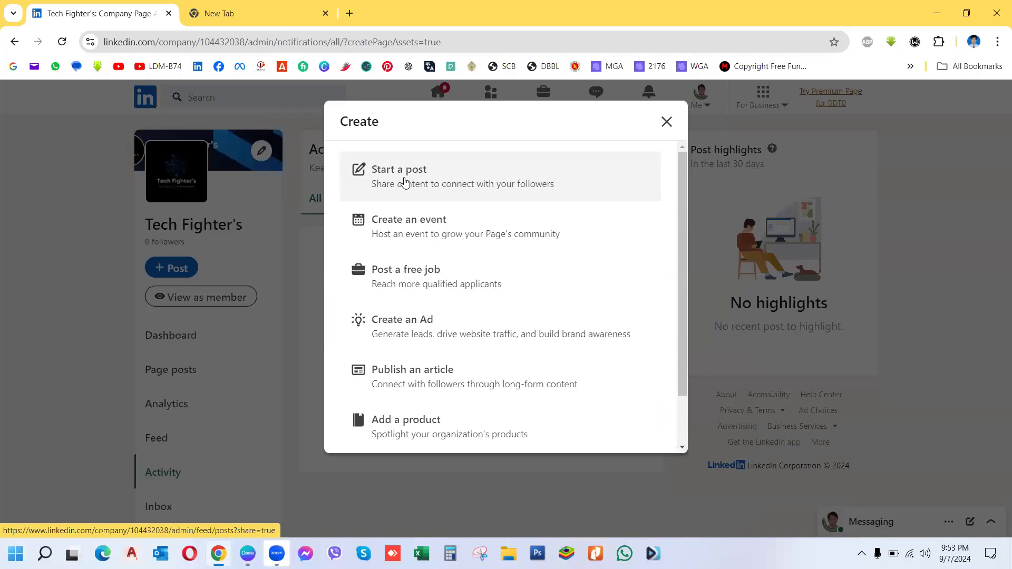
left_click(405, 182)
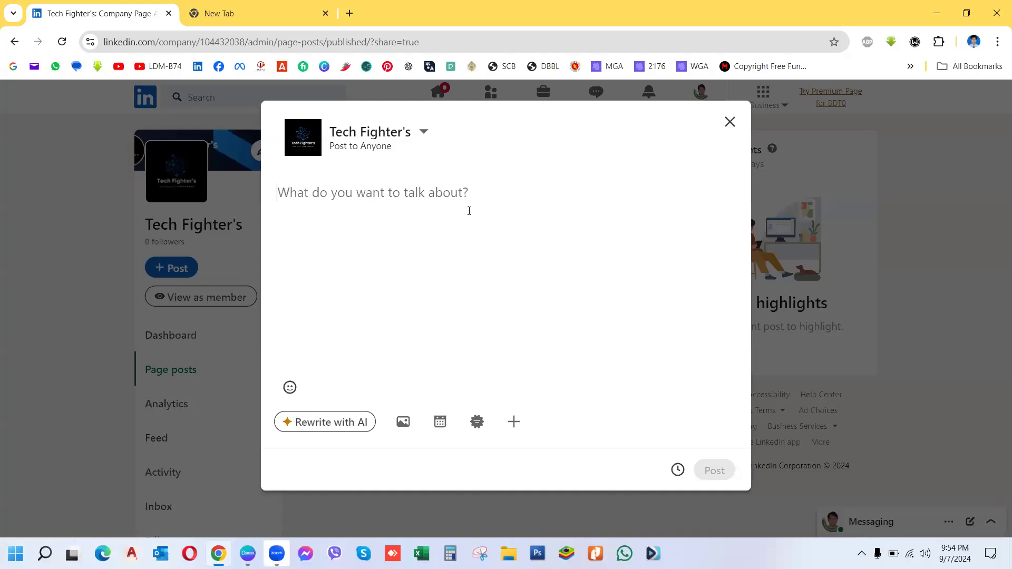
Step: Write 'Welcome to Tech Fighters.' and, on a new line, '#Technology #DigitalMarketing #freelancing'
type("We")
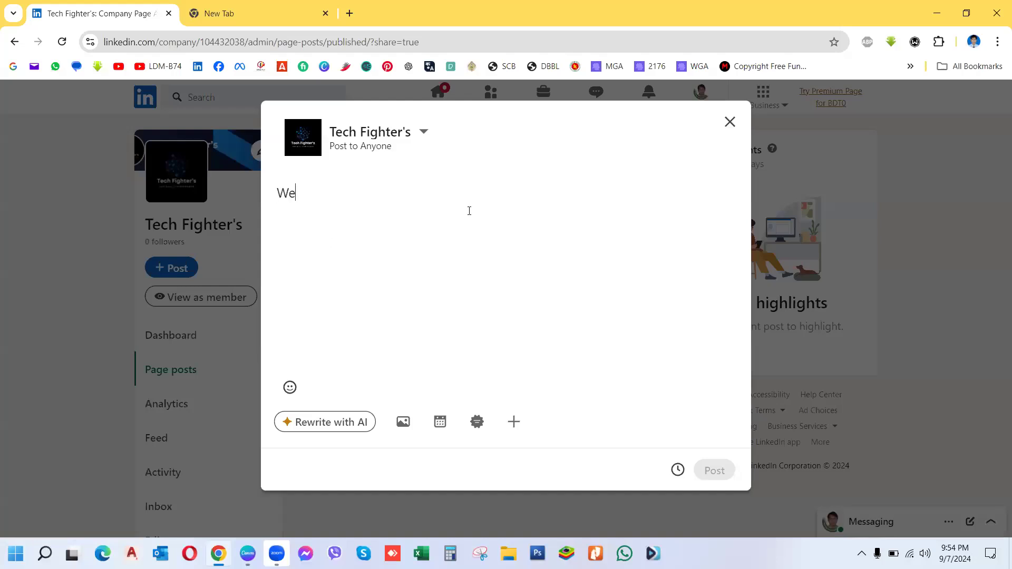
type("lcome")
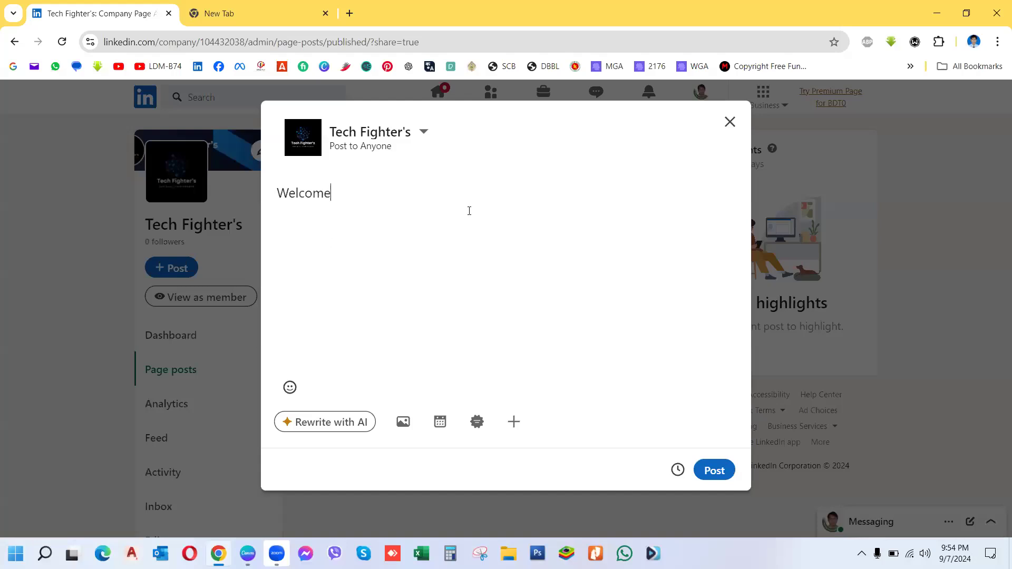
type(" to Tech Fighters")
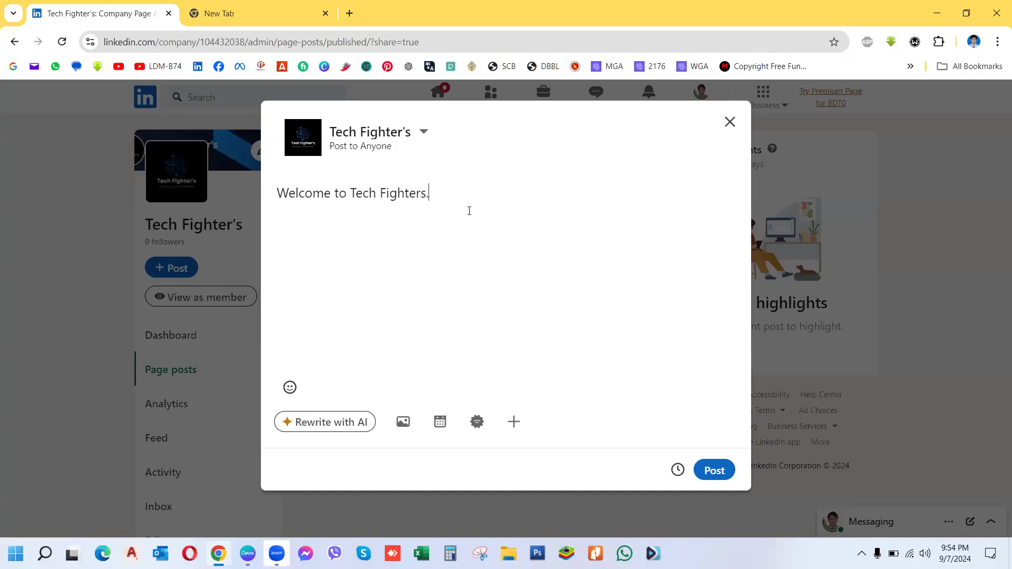
type(".")
key("Return")
type("#Technology")
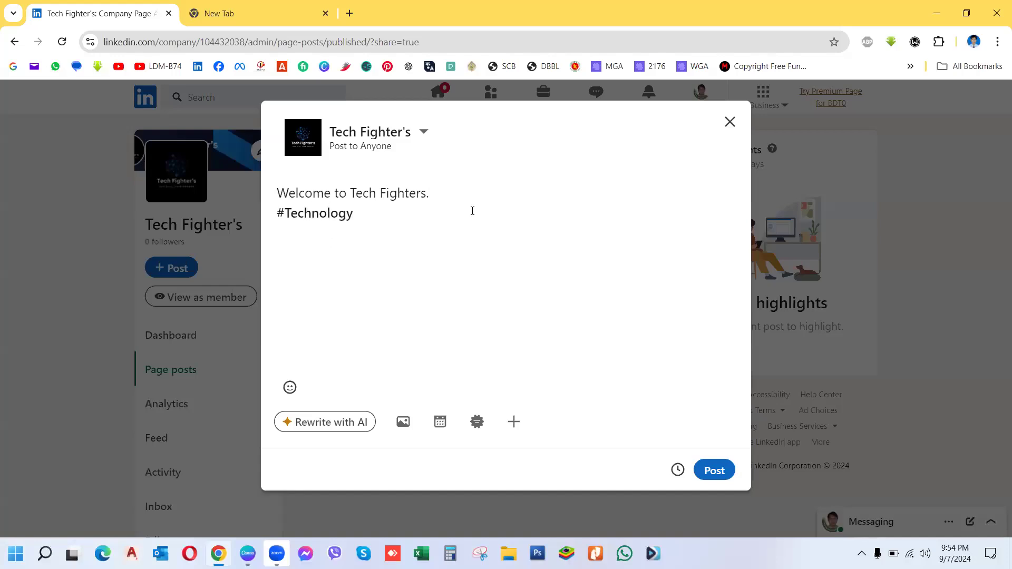
type(" #DigitalMarketing #free")
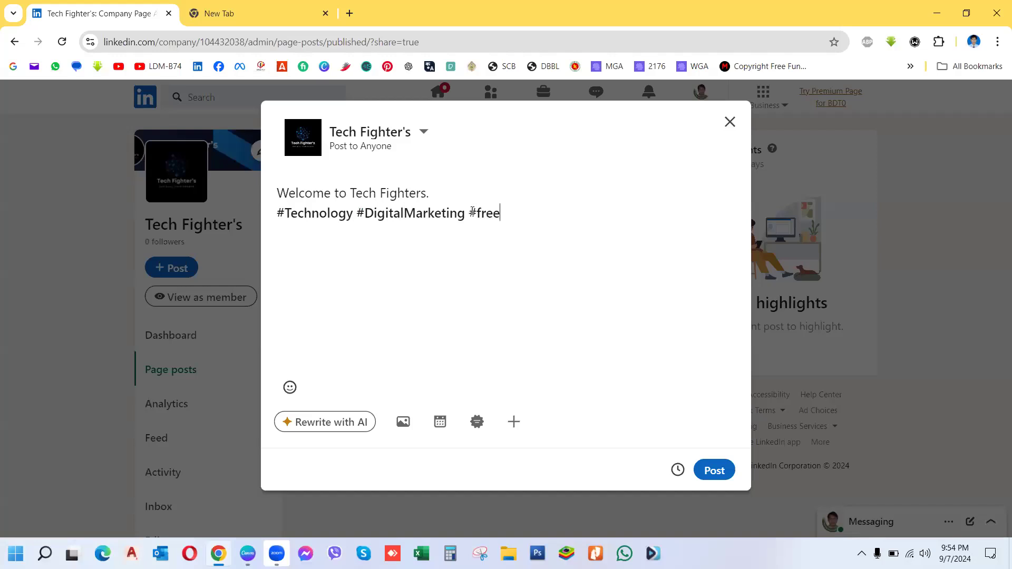
type("lancing")
Step: Attach the Tech Fighter's image from Downloads to the welcome post
left_click(402, 422)
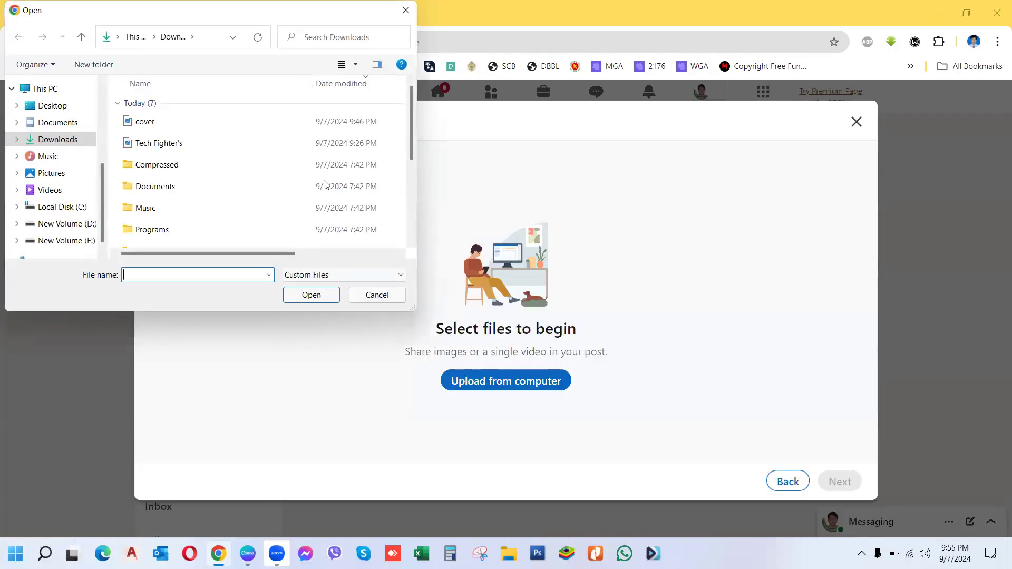
left_click(176, 145)
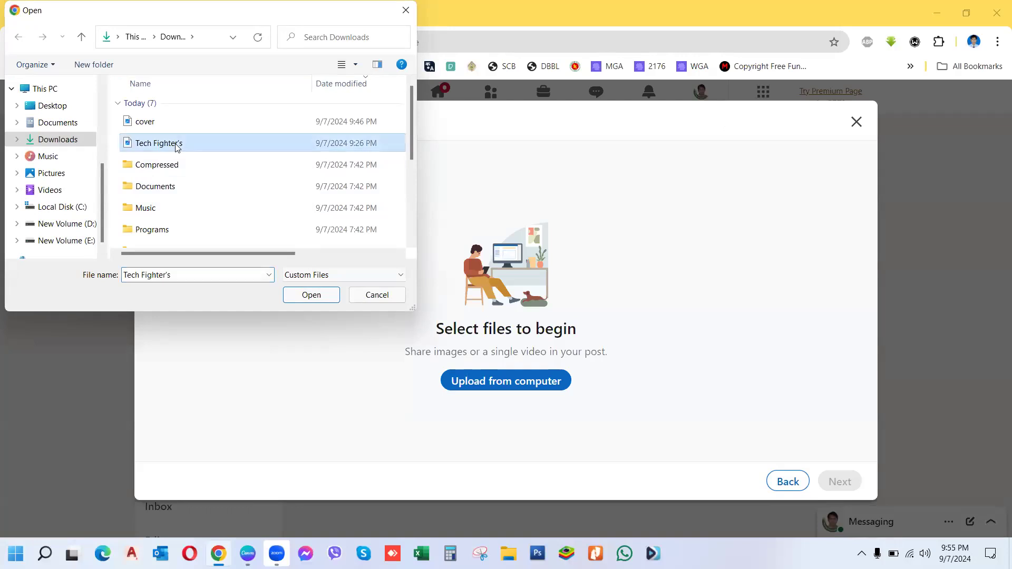
left_click(311, 297)
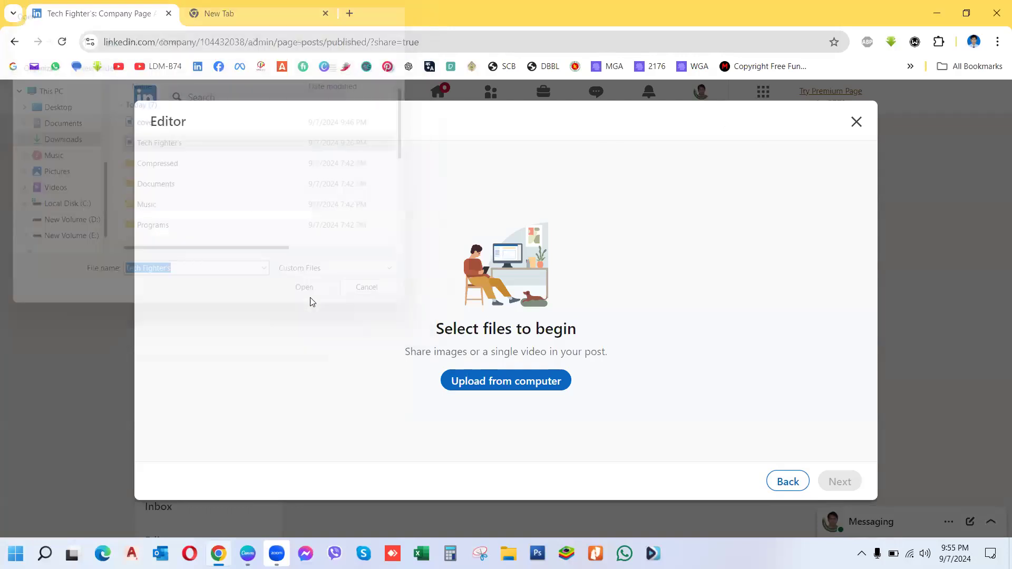
left_click(840, 482)
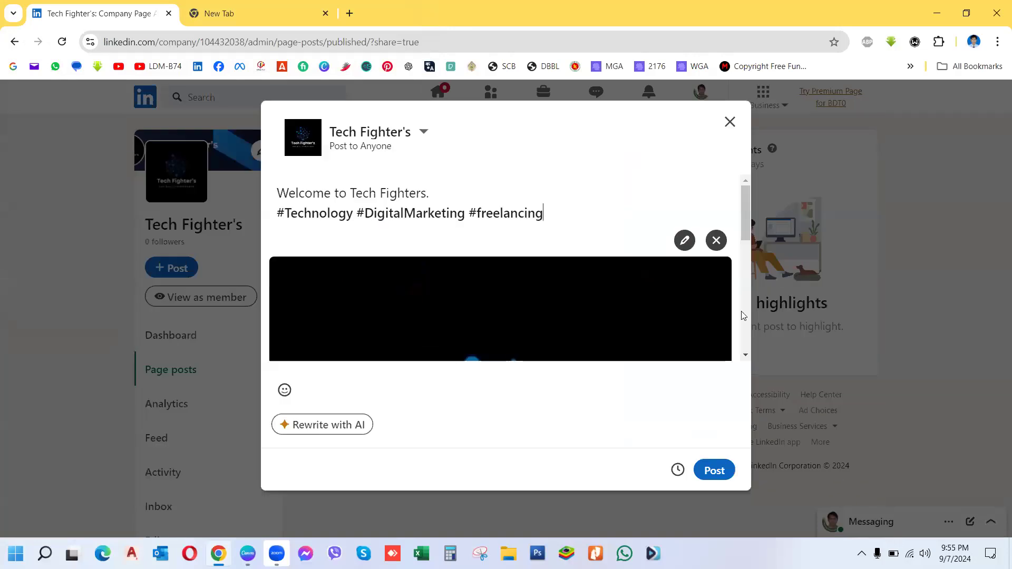
Step: Publish the welcome post and decline sharing it on the personal profile
scroll(745, 339, "down", 3)
scroll(745, 340, "down", 3)
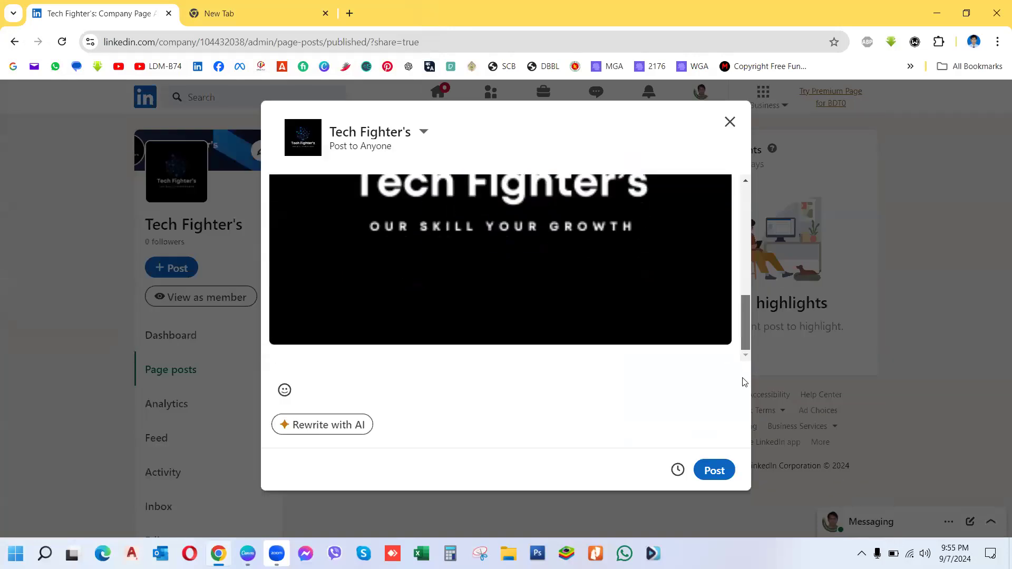
left_click(718, 472)
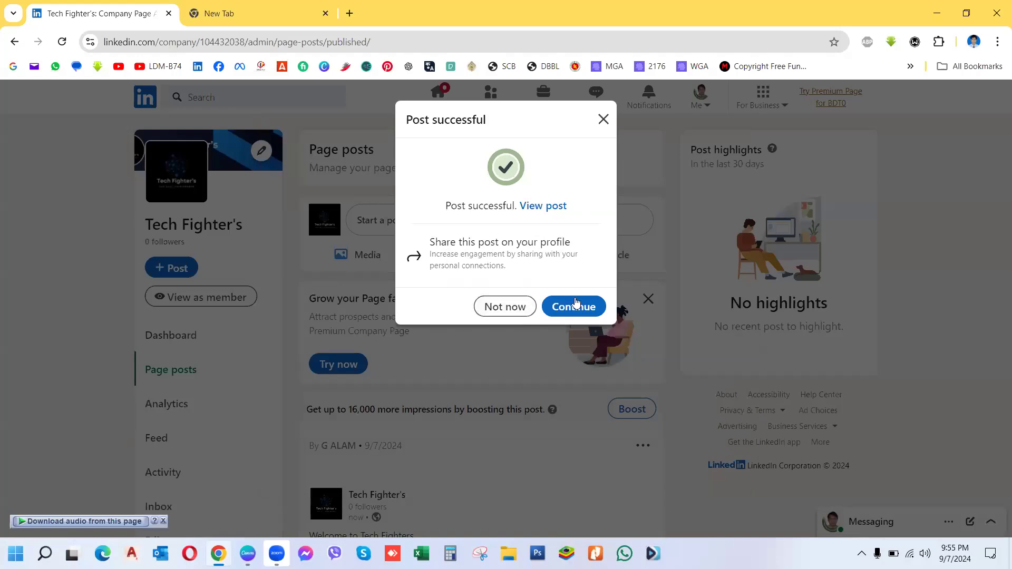
left_click(506, 308)
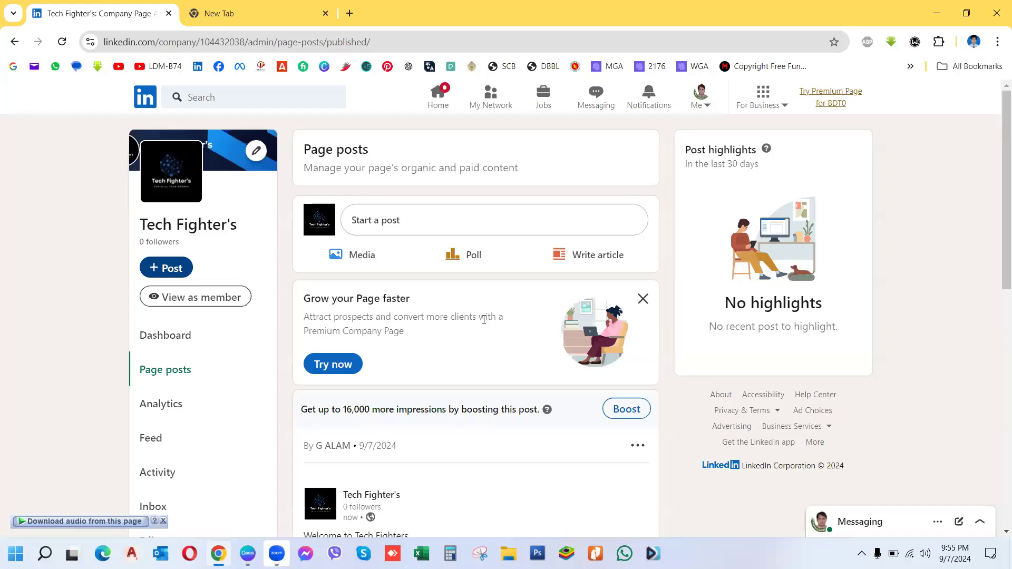
Step: View the Tech Fighter's page as a member and scroll back to the top
left_click(196, 297)
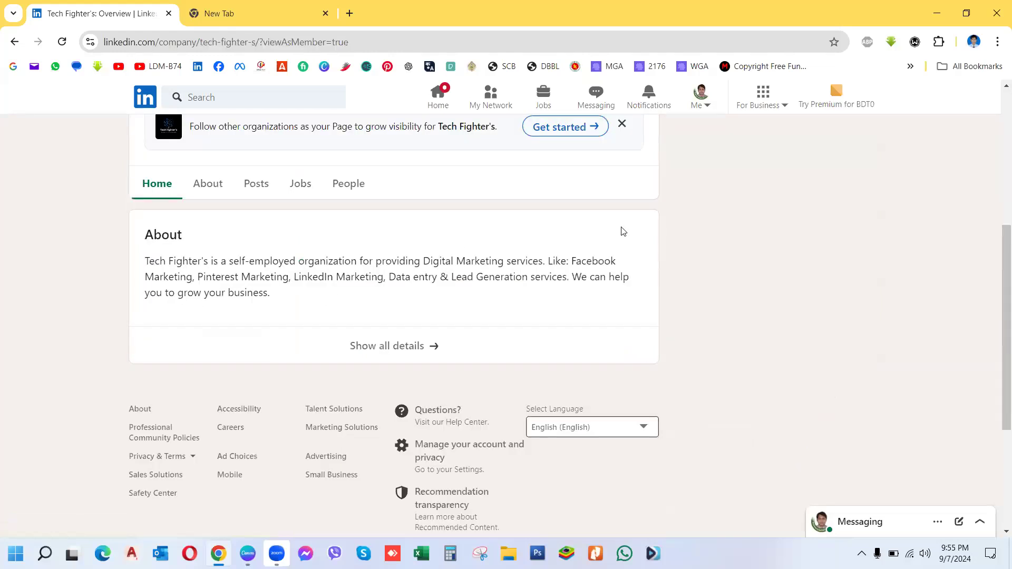
left_click_drag(998, 324, 998, 179)
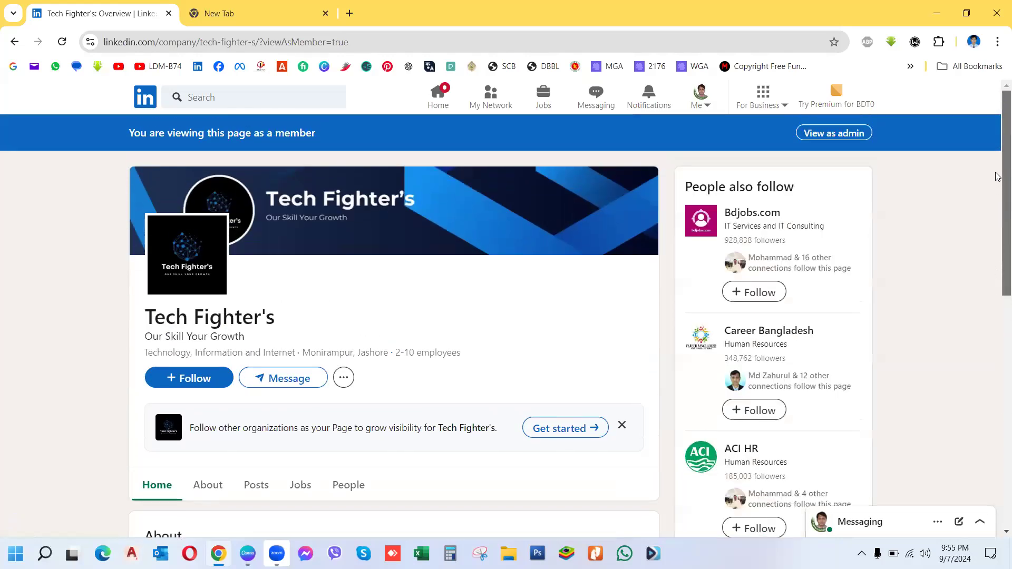
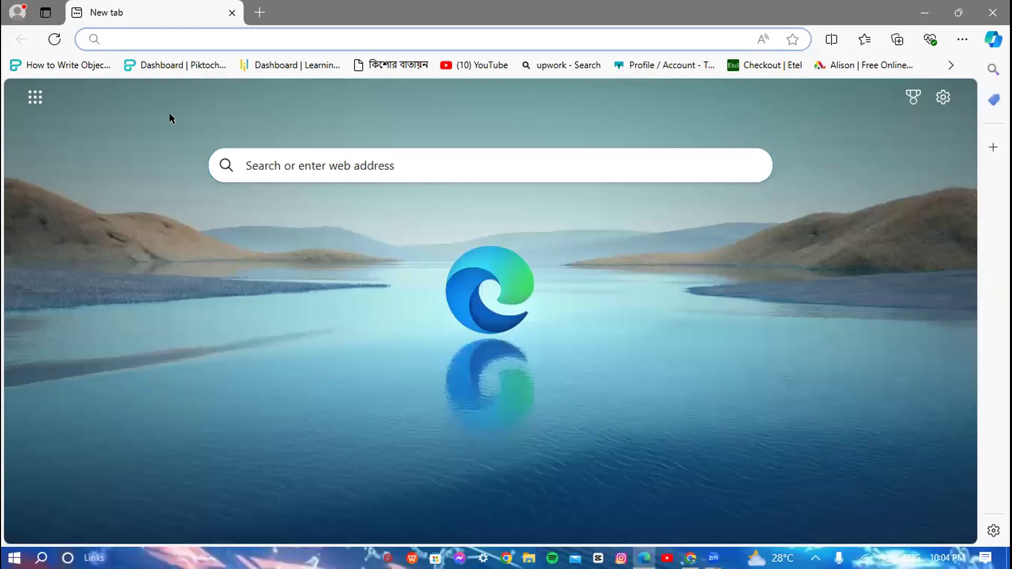
Step: Start entering 'lin' in the Edge address bar on a blank new tab
type("nkedin.com")
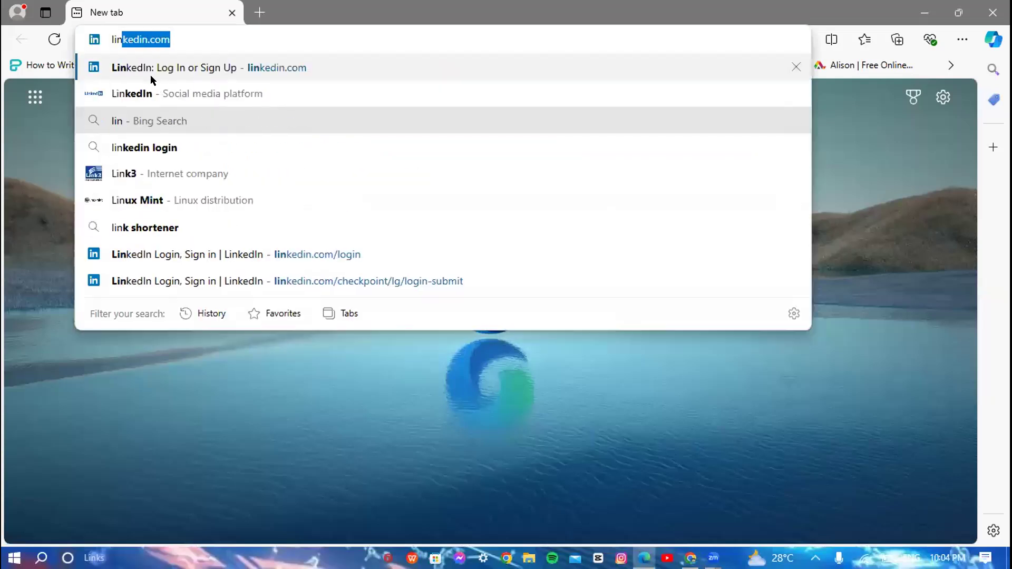
Step: Dismiss the linkedin.com suggestion and replace the old tab with a fresh new tab
key("Right")
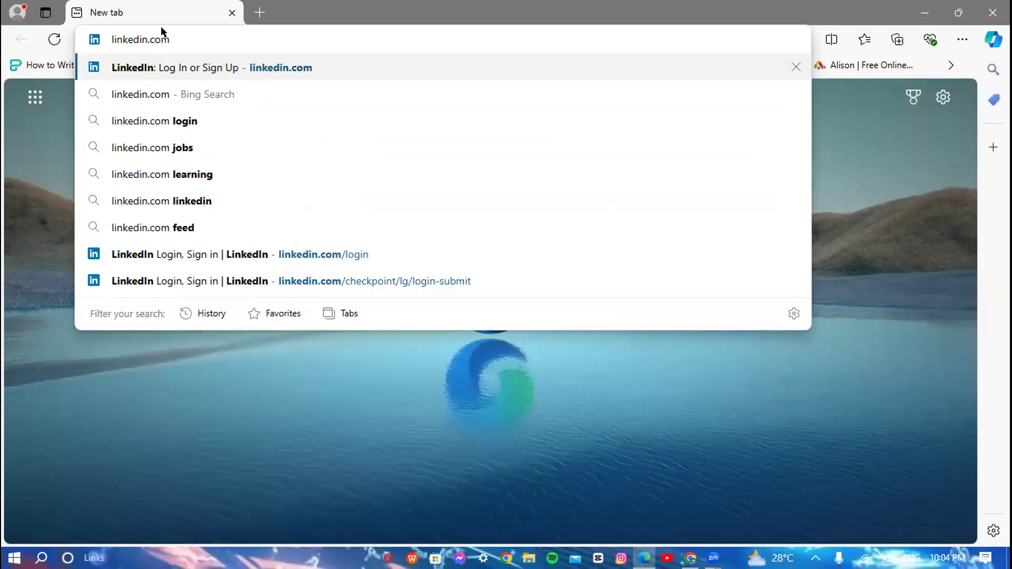
key("Escape")
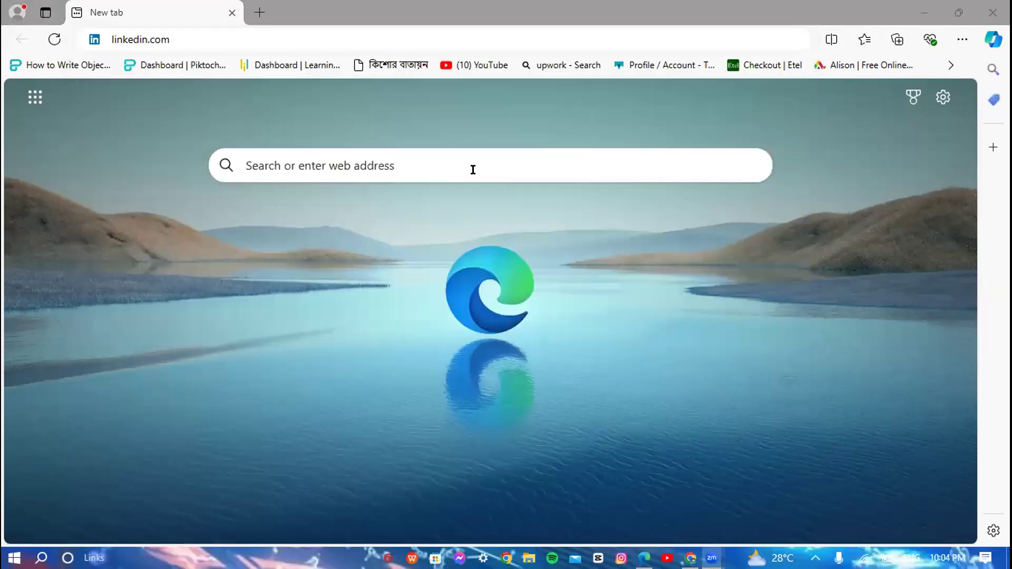
key("alt+Tab")
left_click(258, 12)
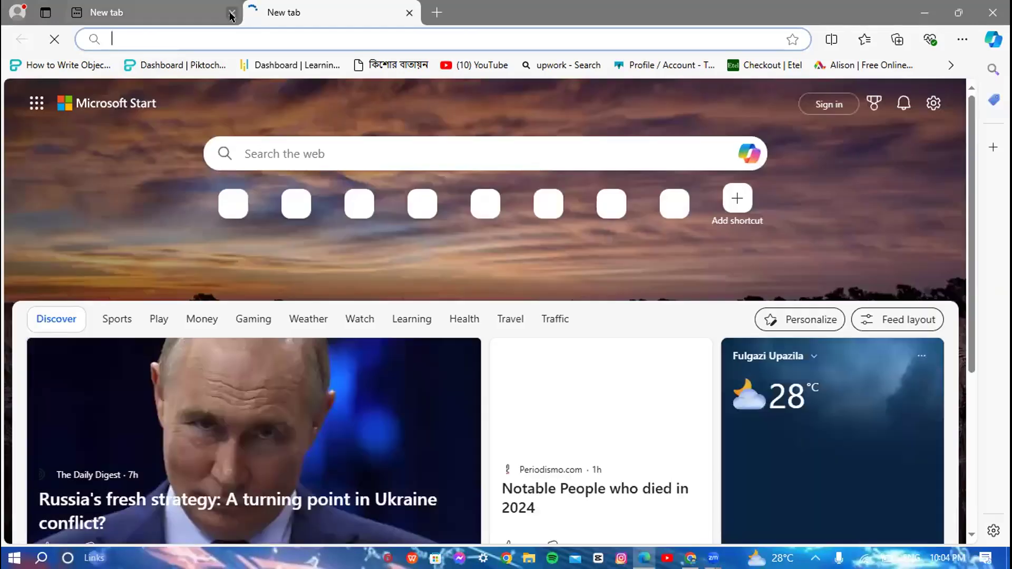
left_click(231, 16)
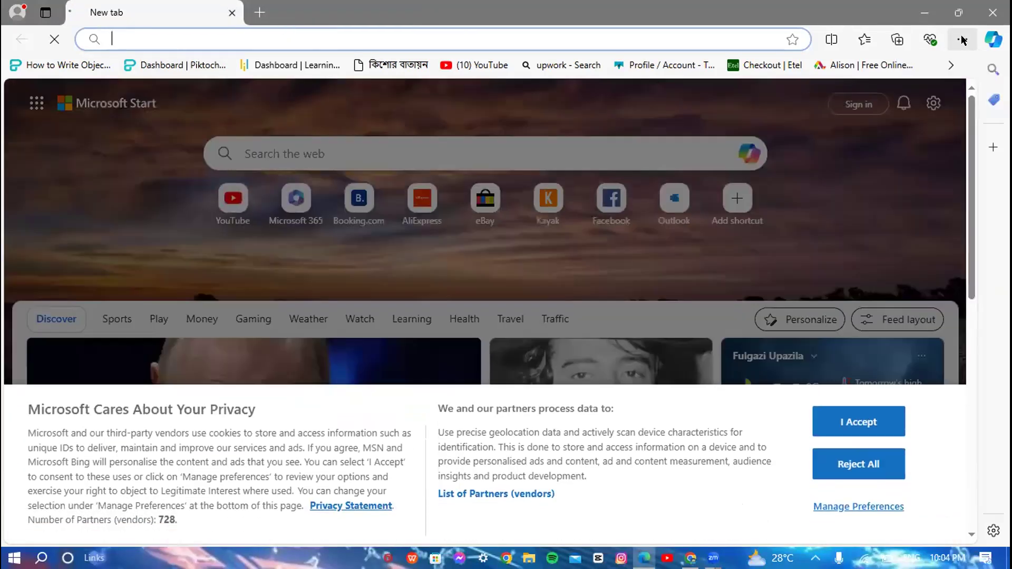
Step: Show Edge's History panel and scroll through today's visits
left_click(962, 40)
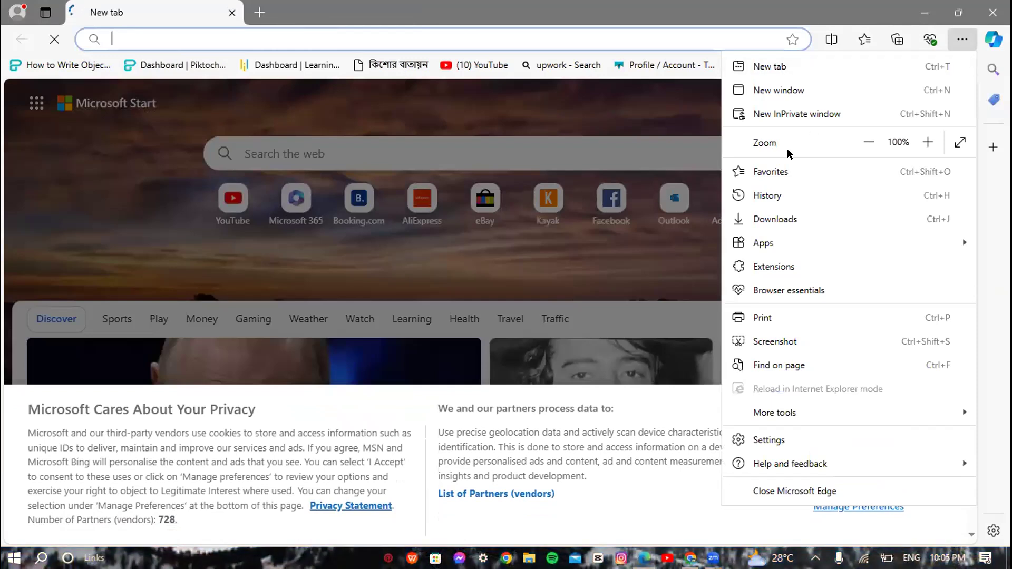
left_click(754, 196)
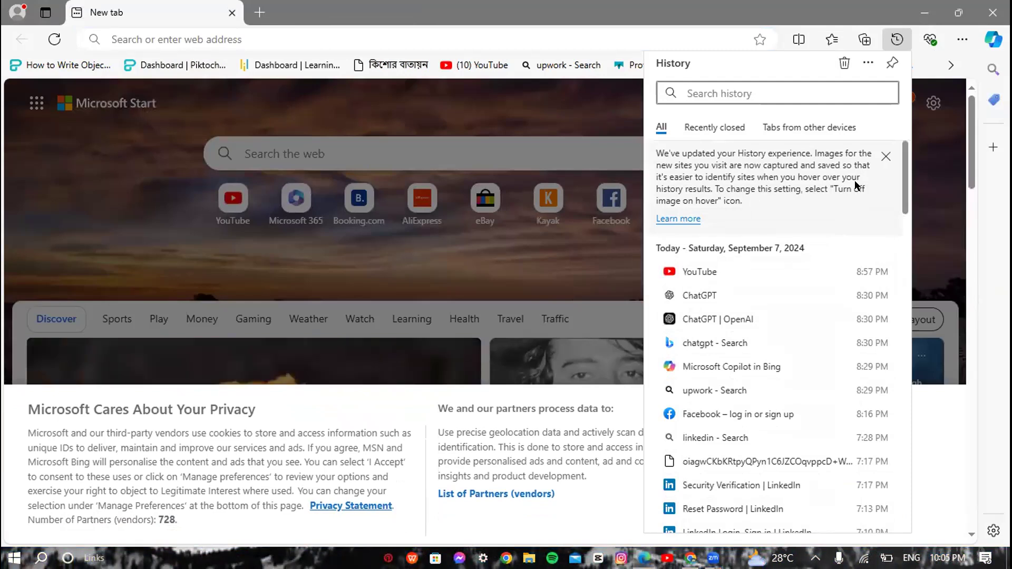
left_click_drag(902, 172, 911, 151)
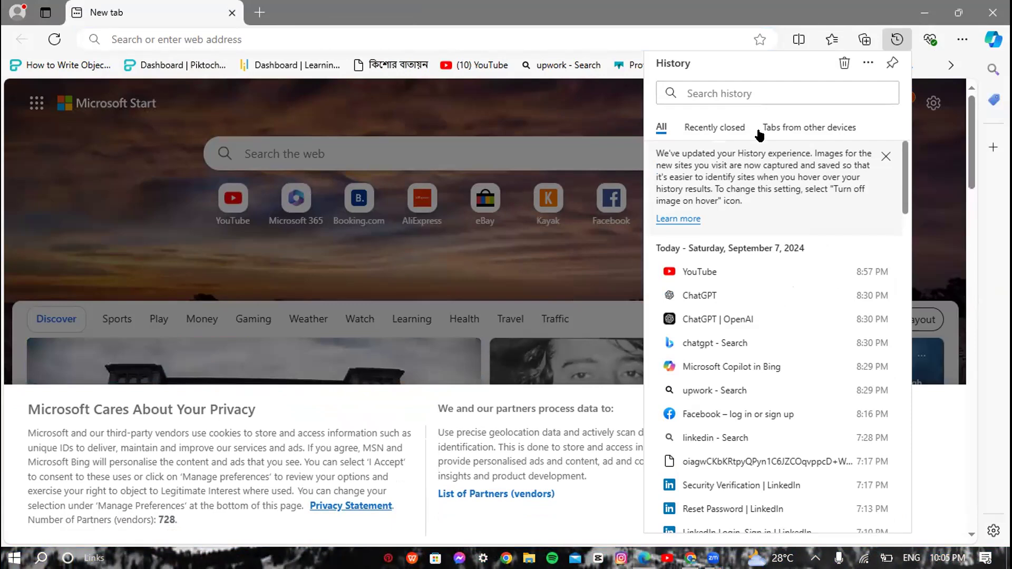
Step: Delete all-time browsing data from the History panel, keeping every data type checked
left_click(843, 63)
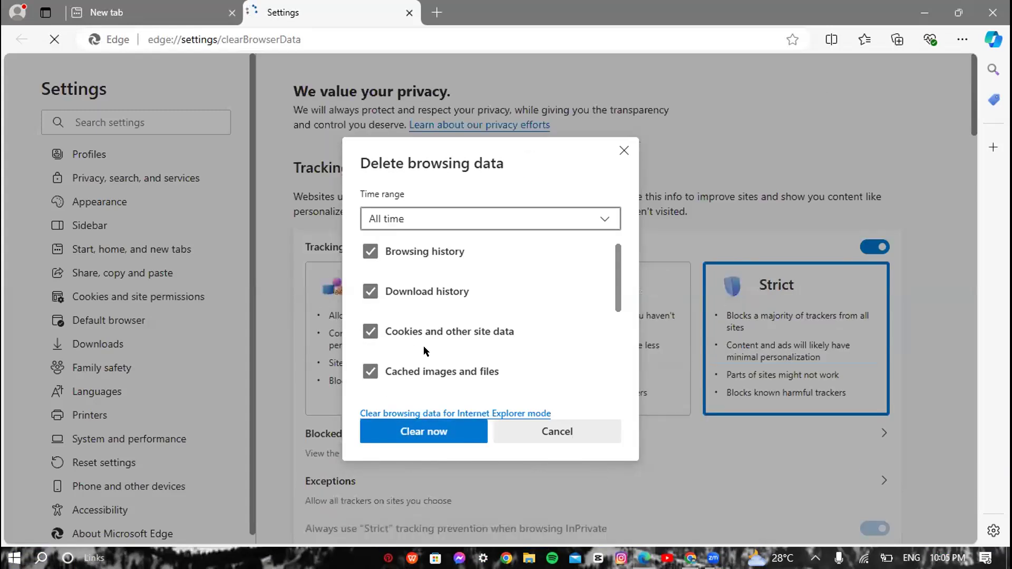
left_click(431, 432)
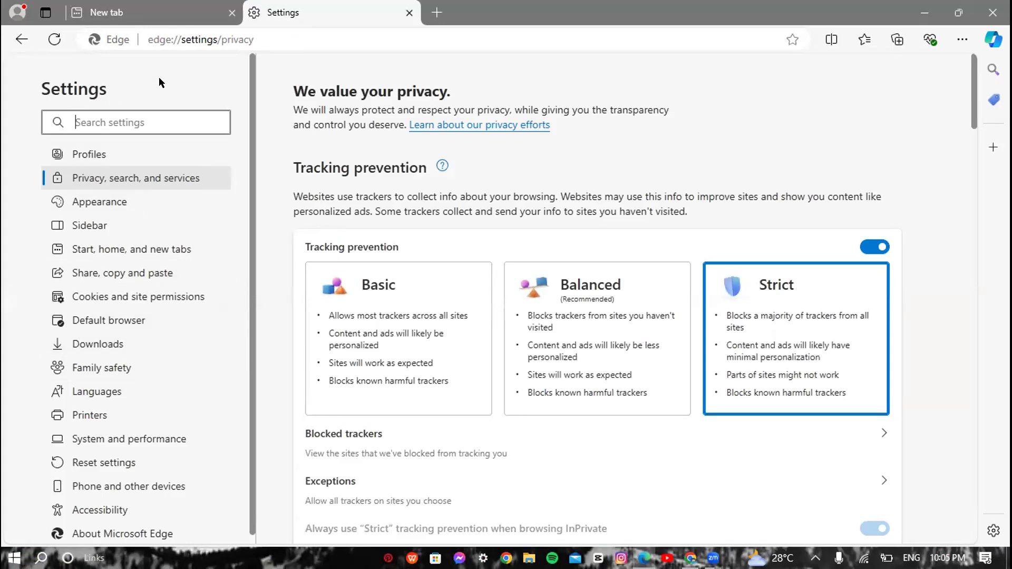
Step: Close the Settings tab and the leftover tab, keeping one fresh new tab
left_click(435, 12)
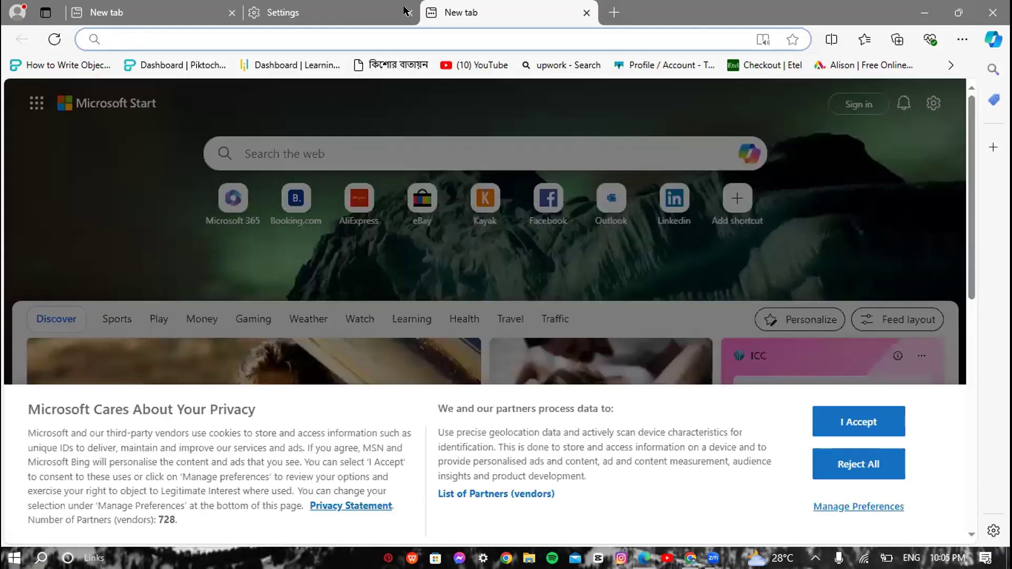
left_click(406, 12)
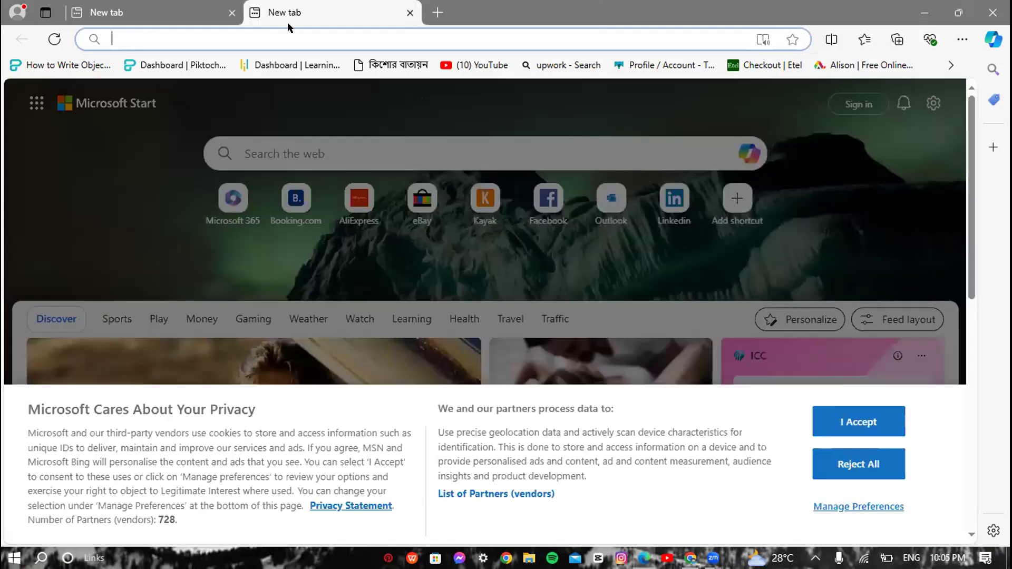
left_click(231, 12)
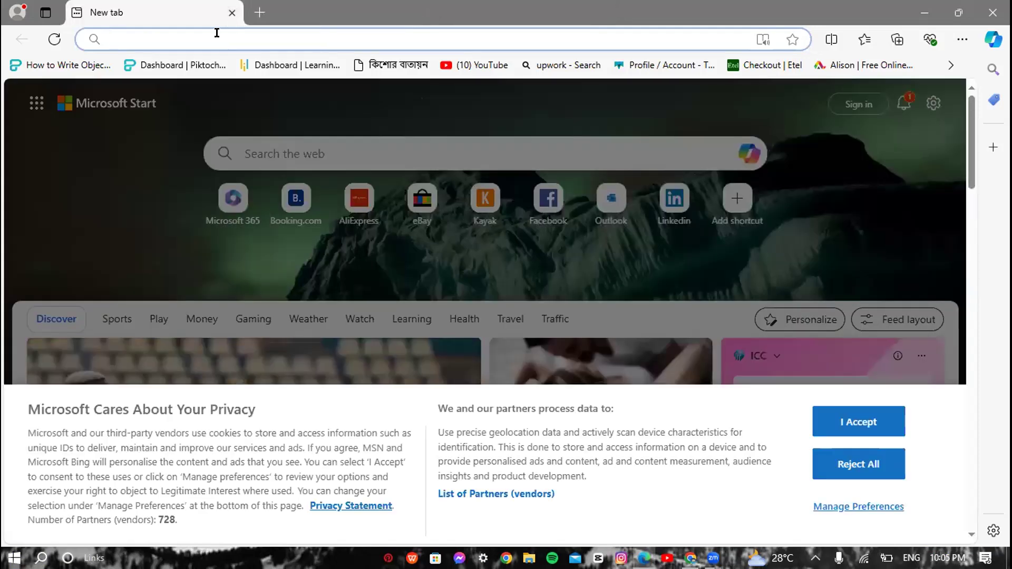
Step: Search Bing for 'linkedn' and open the LinkedIn - Official Site result
type("linked")
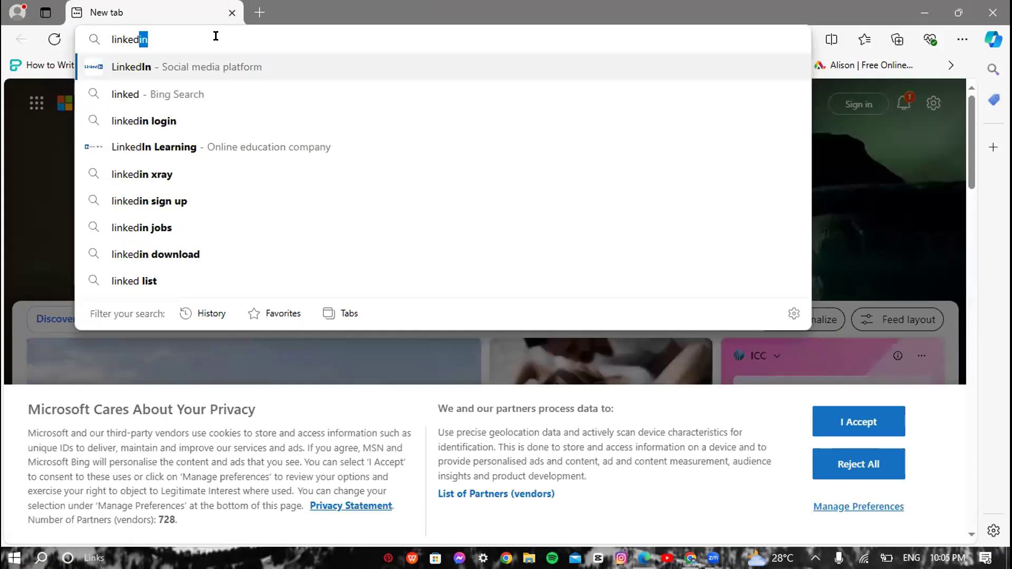
type("n")
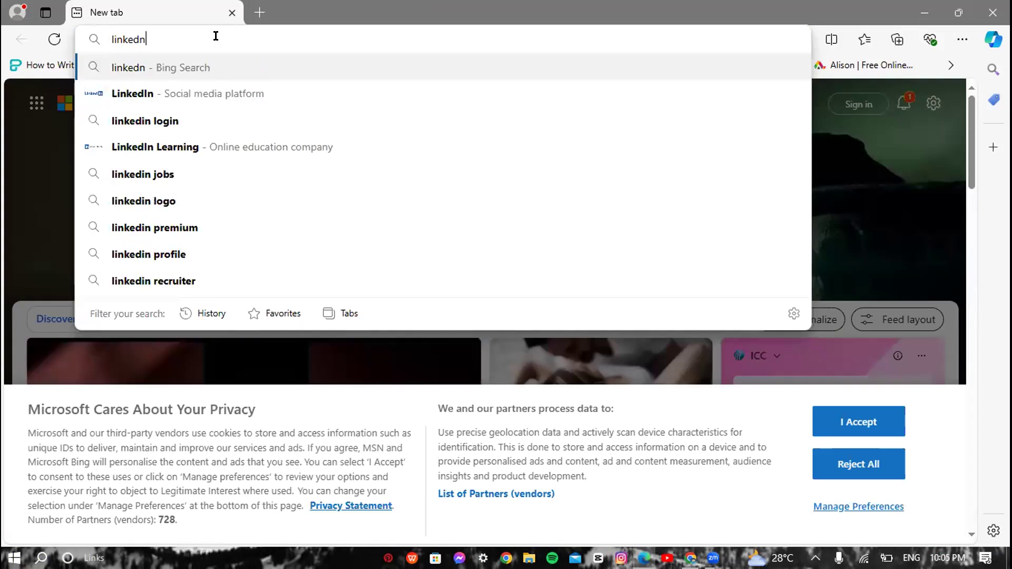
key("Return")
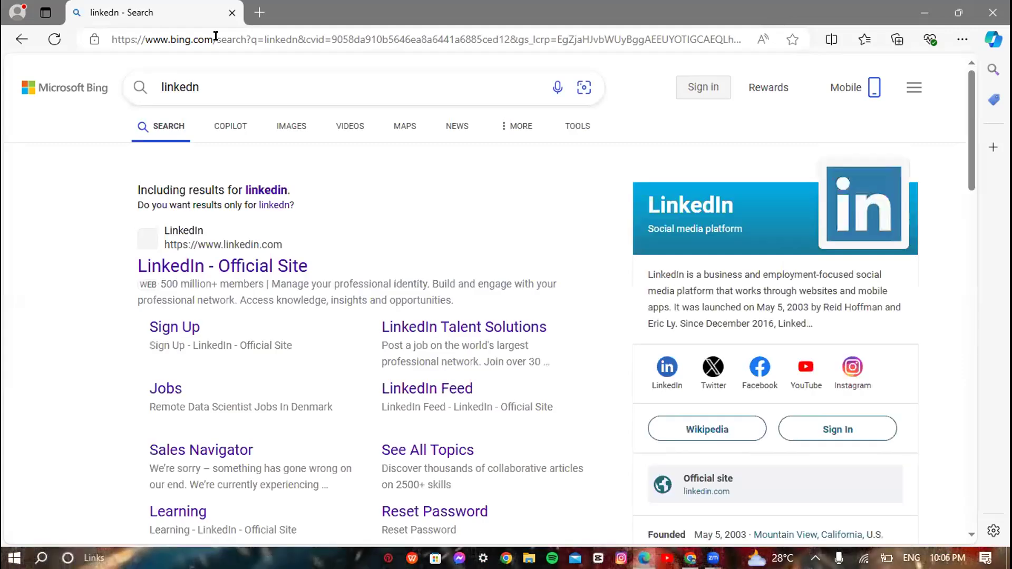
left_click(170, 270)
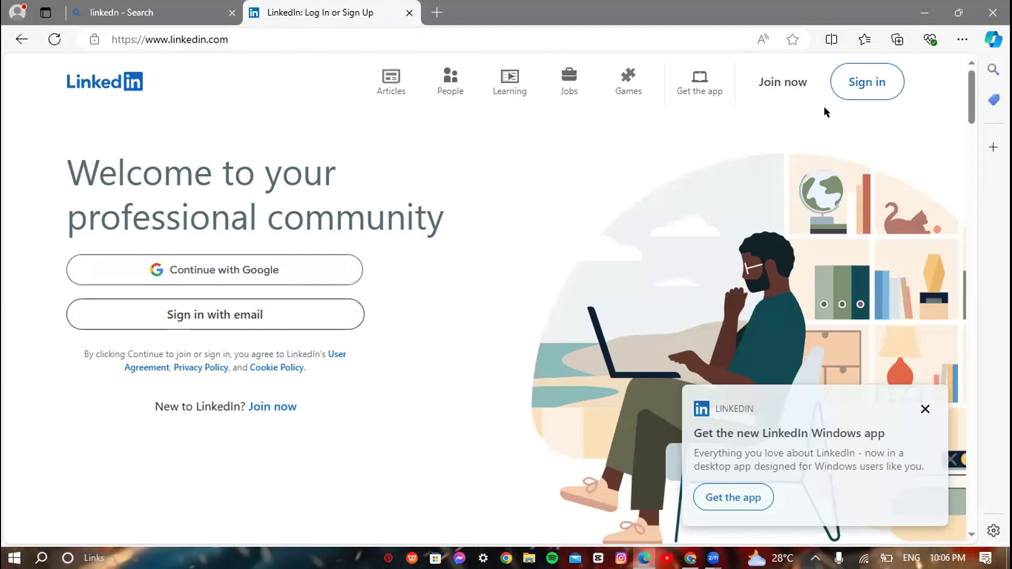
Step: Join LinkedIn with the new member's e-mail address and a password, agreeing to the terms
left_click(781, 83)
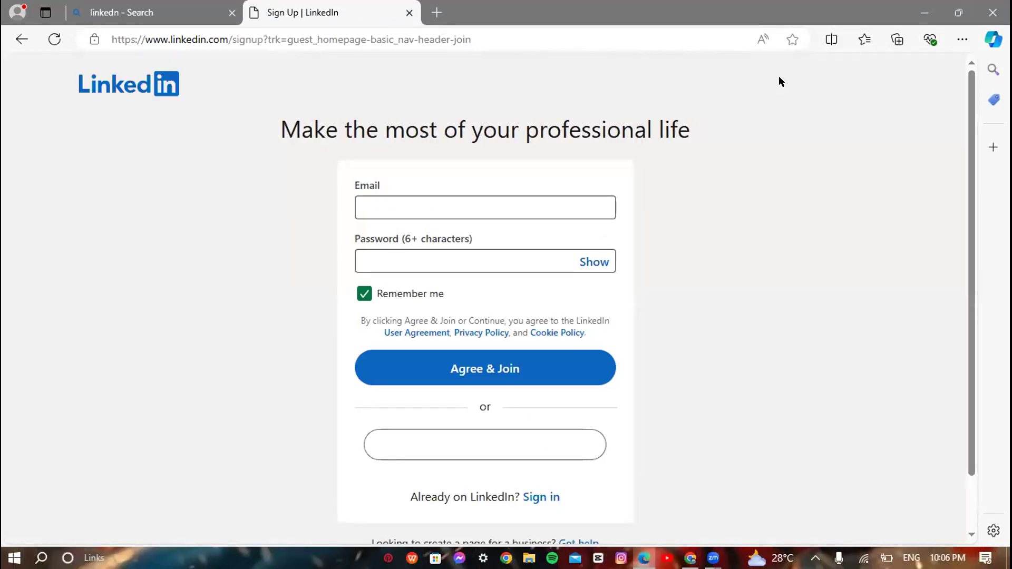
left_click(531, 208)
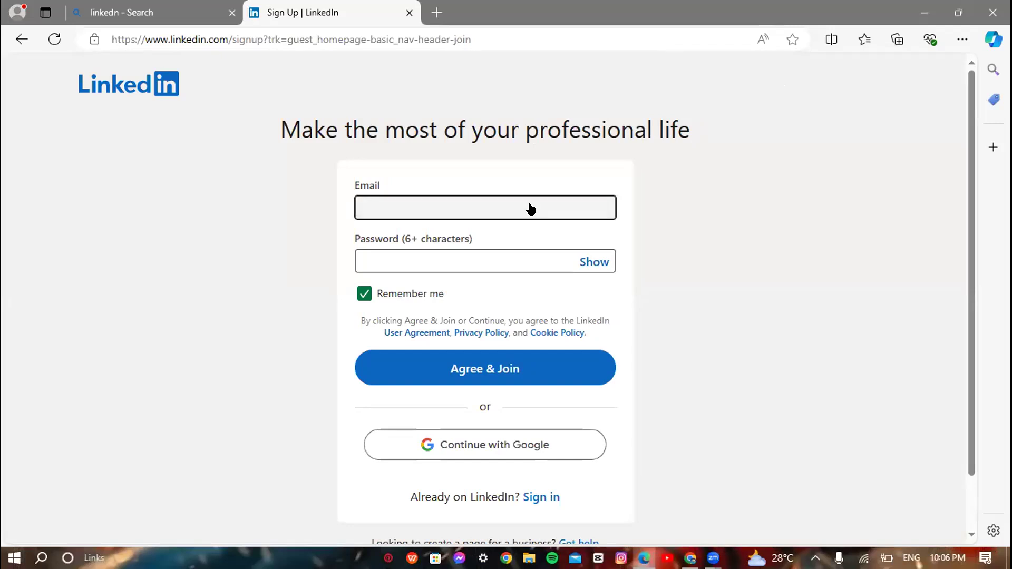
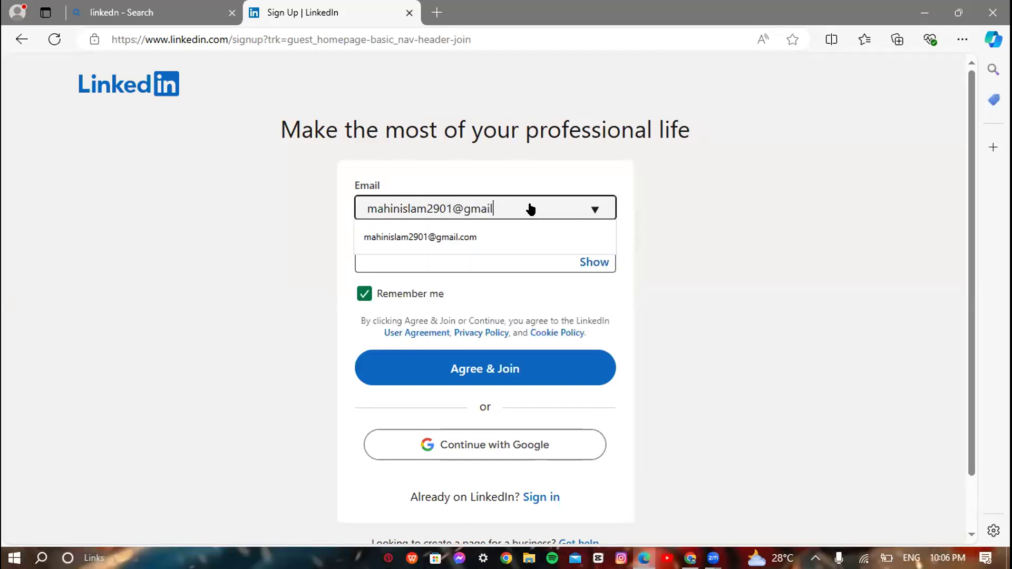
left_click(360, 262)
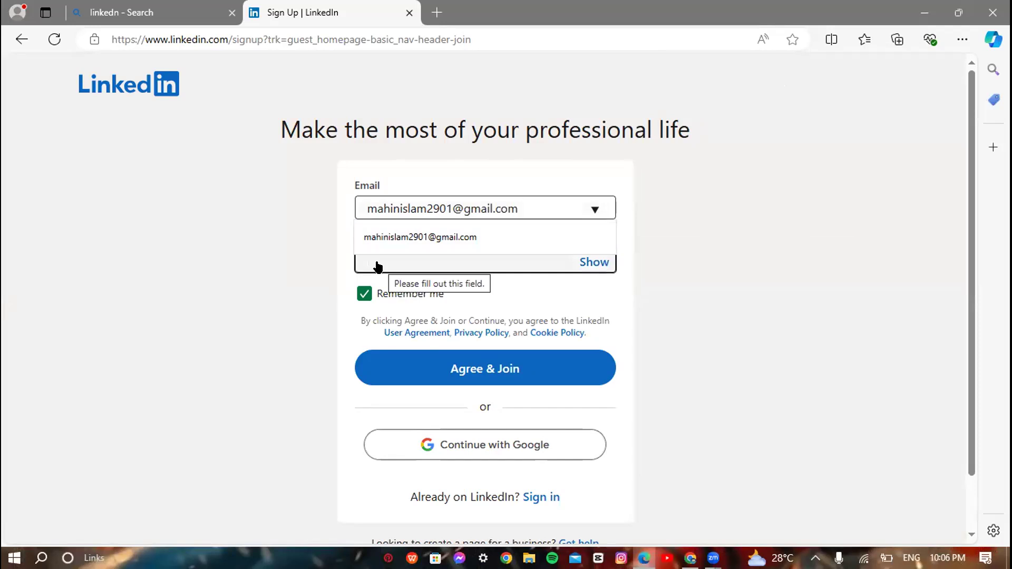
left_click(380, 261)
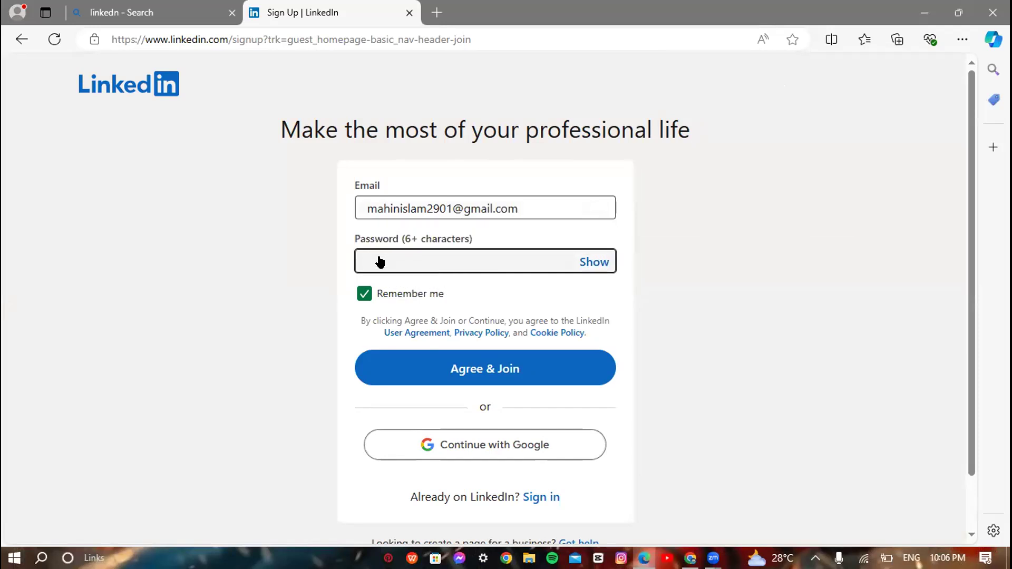
type("•••••••••••")
left_click(427, 367)
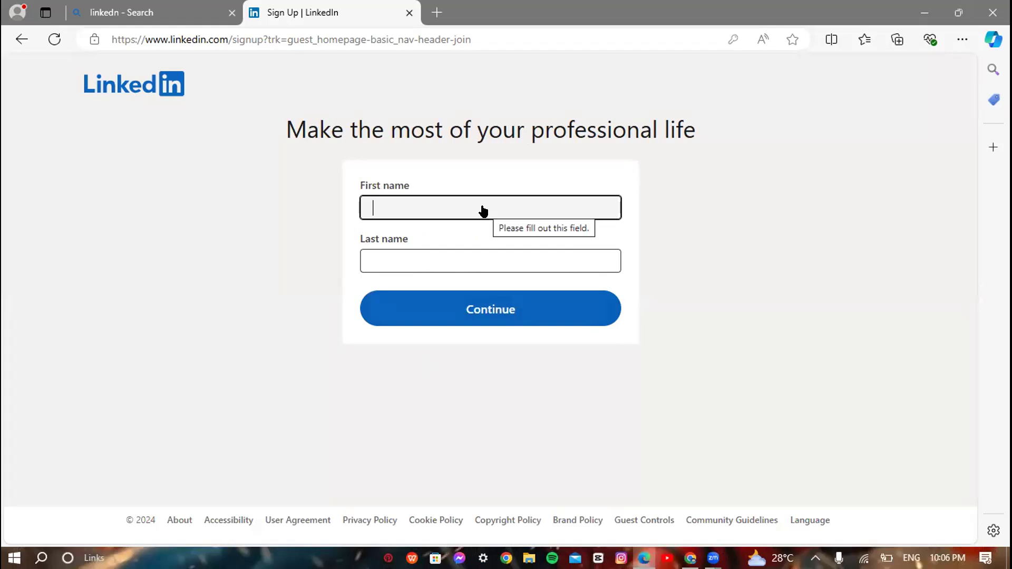
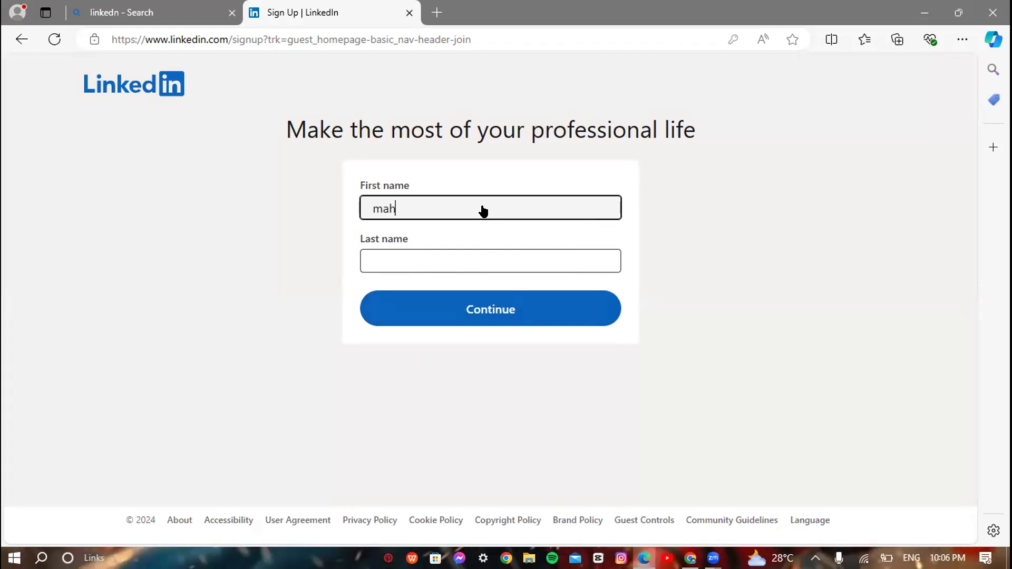
Step: Enter the new member's first and last name, fixing a mistyped first name, and submit
key("Tab")
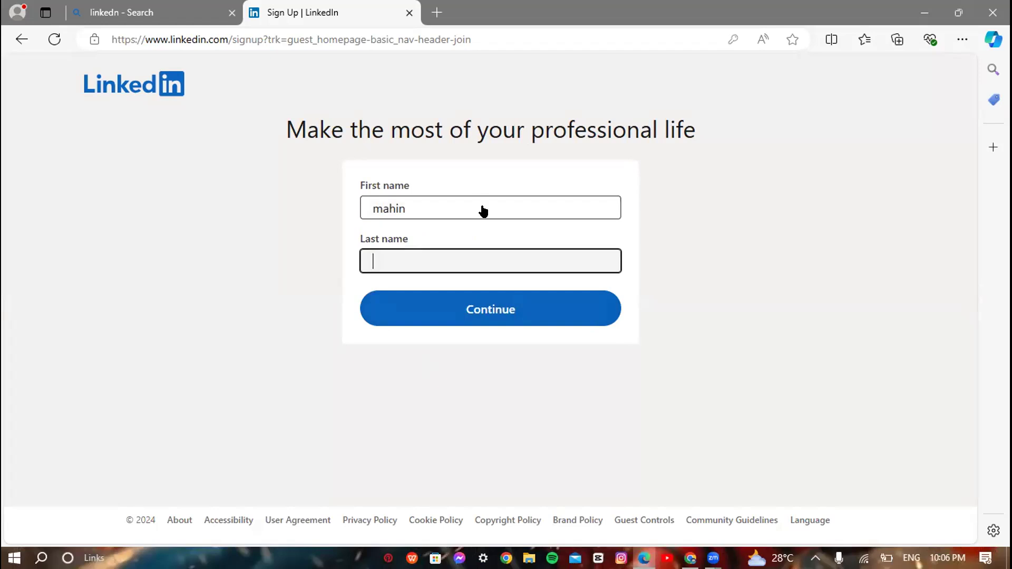
left_click(478, 202)
key("BackSpace")
key("BackSpace")
key("BackSpace")
key("BackSpace")
key("BackSpace")
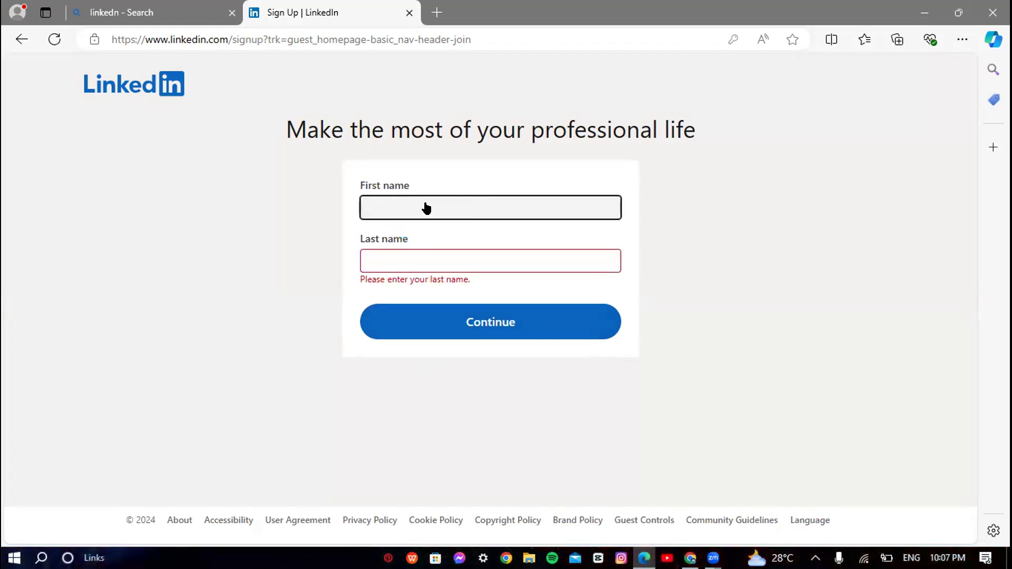
key("Tab")
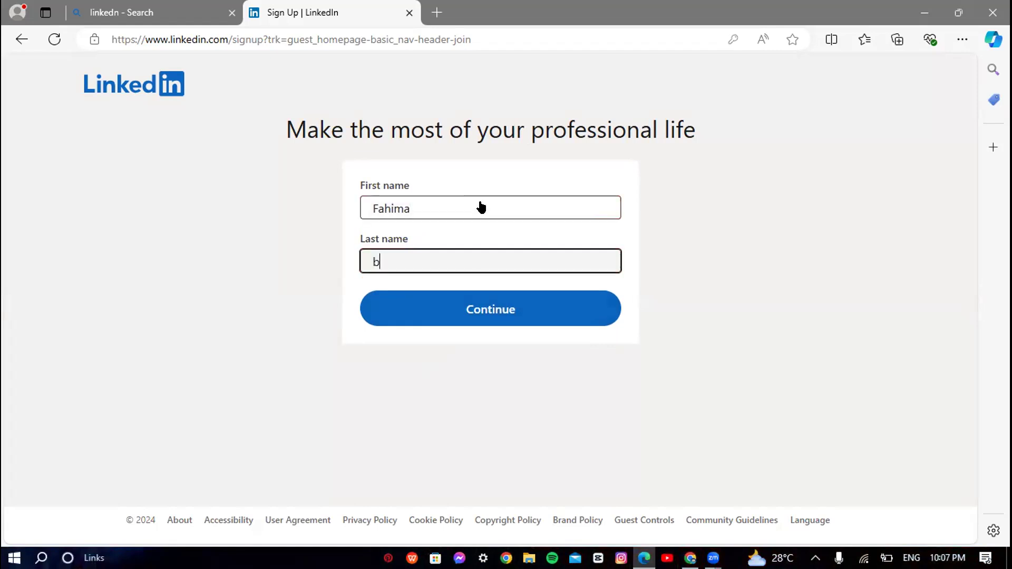
key("Return")
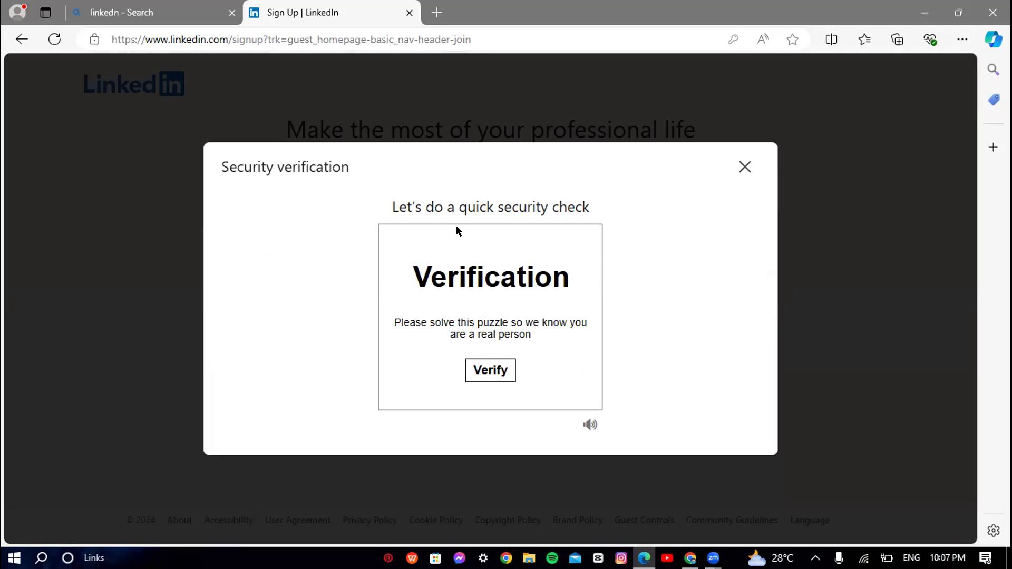
Step: Attempt the image puzzle, retrying and picking the upright cat, then close the failed check
left_click(483, 374)
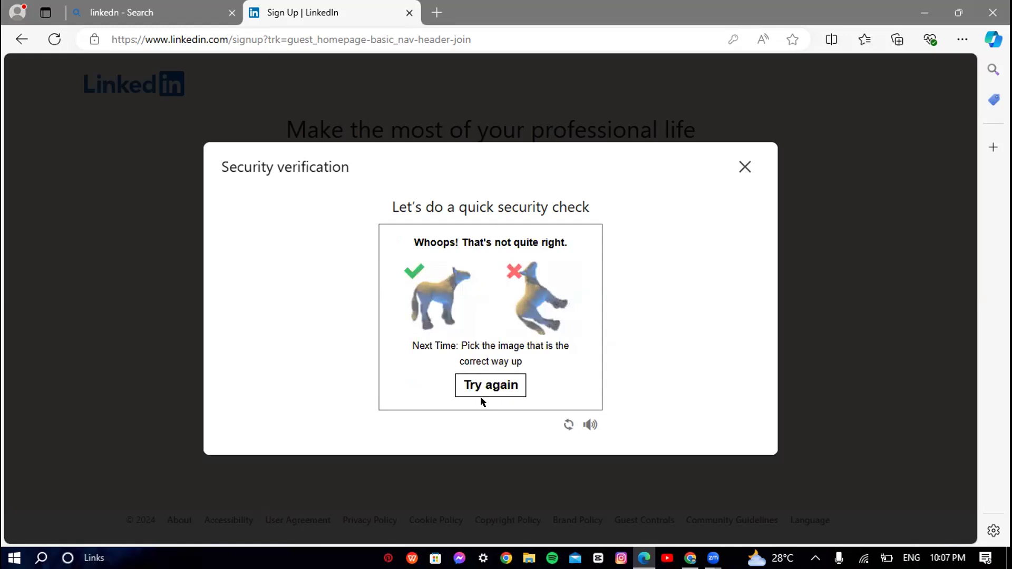
left_click(489, 386)
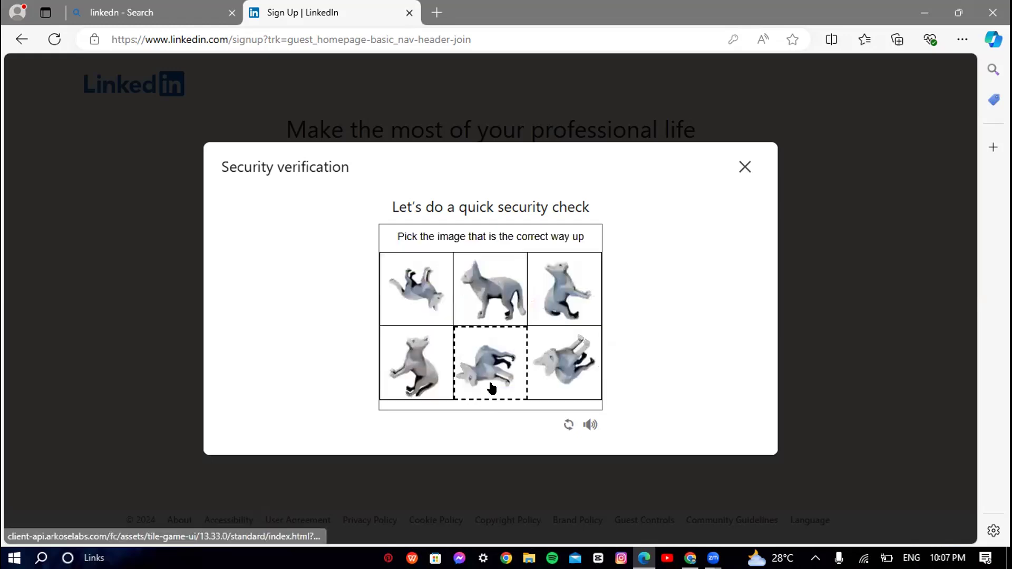
left_click(494, 276)
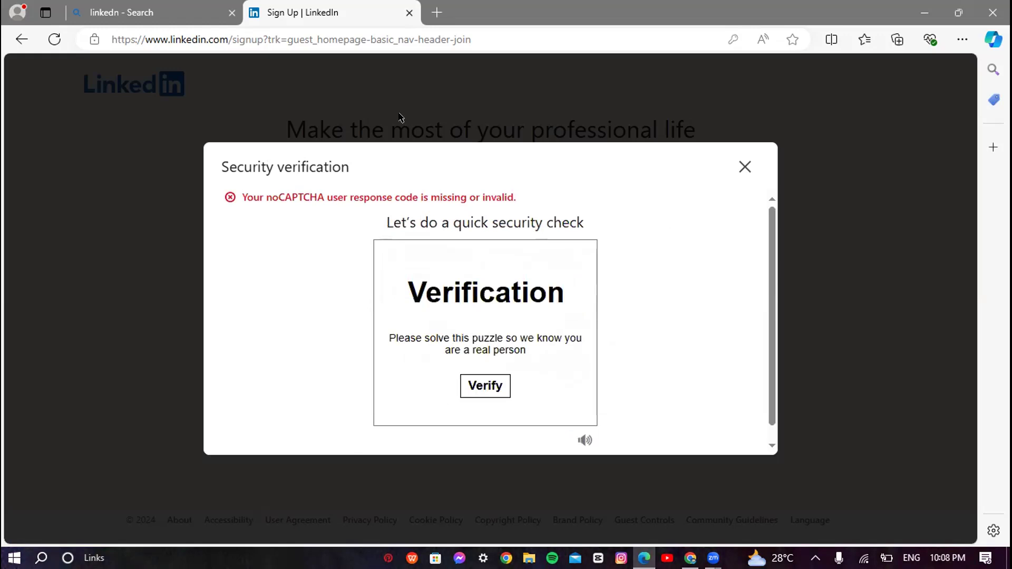
left_click(743, 167)
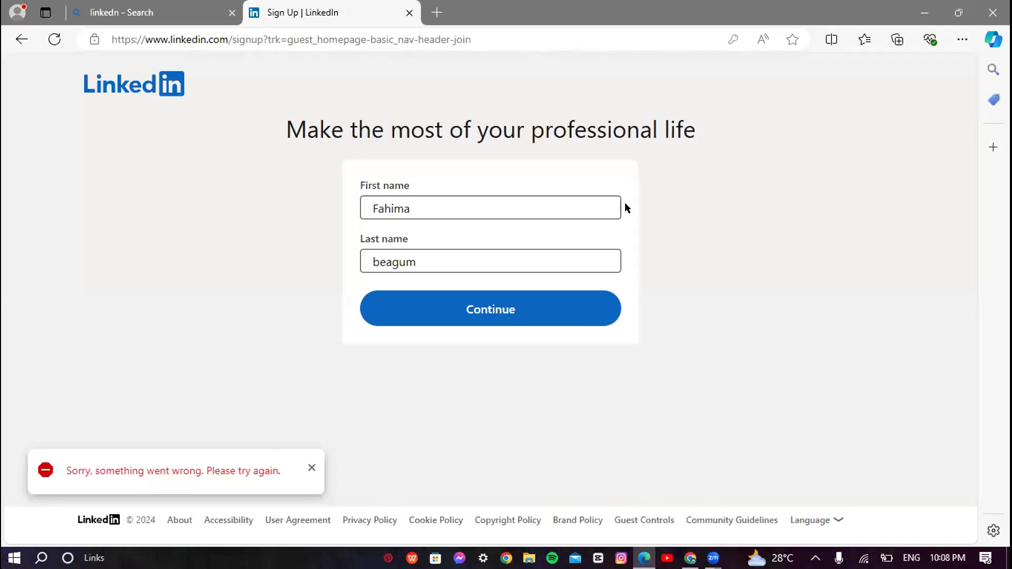
Step: Correct the last name's spelling and capitalisation, then resubmit the name step
left_click(380, 263)
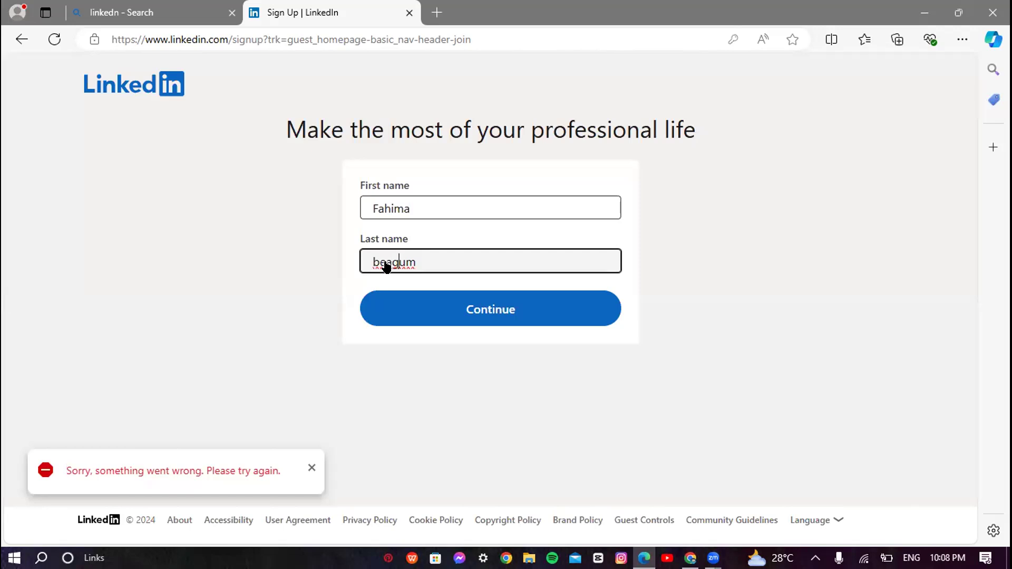
key("BackSpace")
key("BackSpace")
key("BackSpace")
key("BackSpace")
key("BackSpace")
key("BackSpace")
left_click(349, 287)
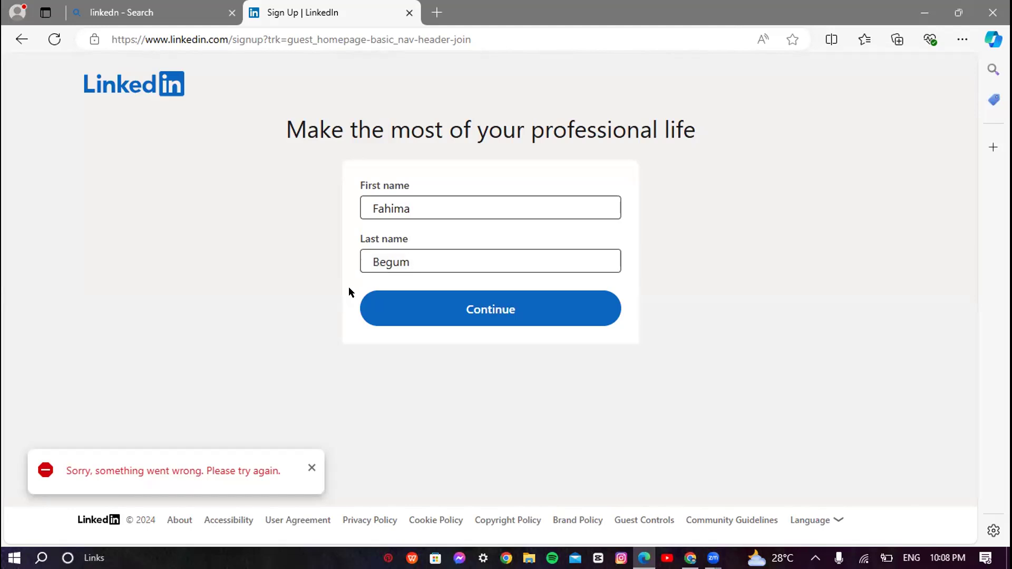
left_click(485, 315)
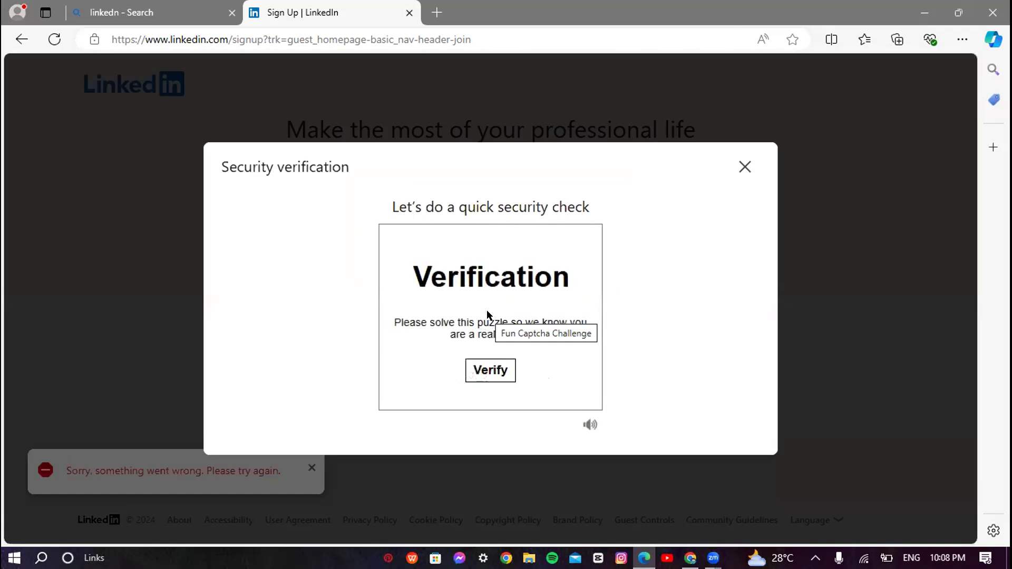
Step: Retry the puzzle by choosing the upright dog image, then close the verification dialog
left_click(473, 369)
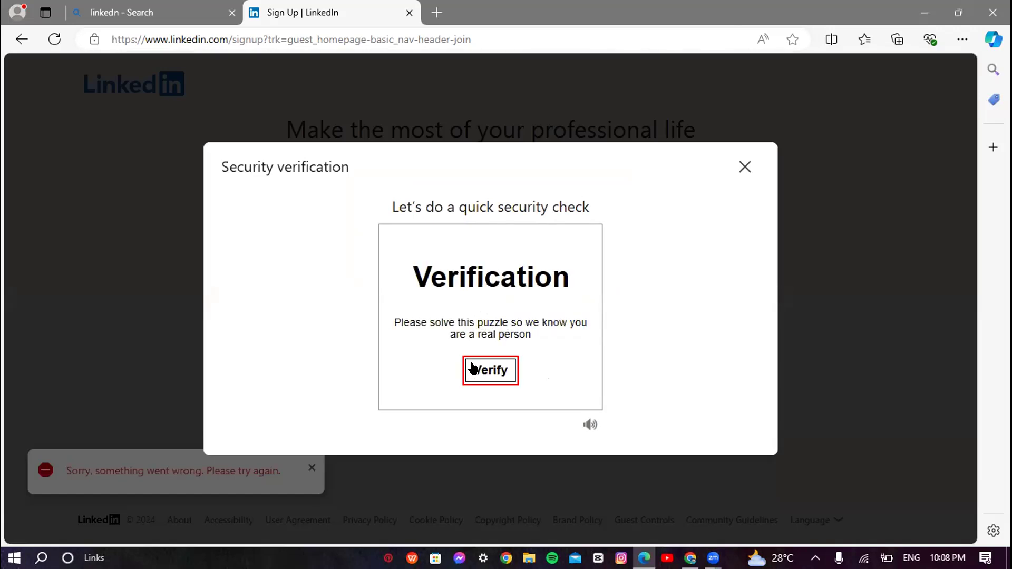
left_click(569, 287)
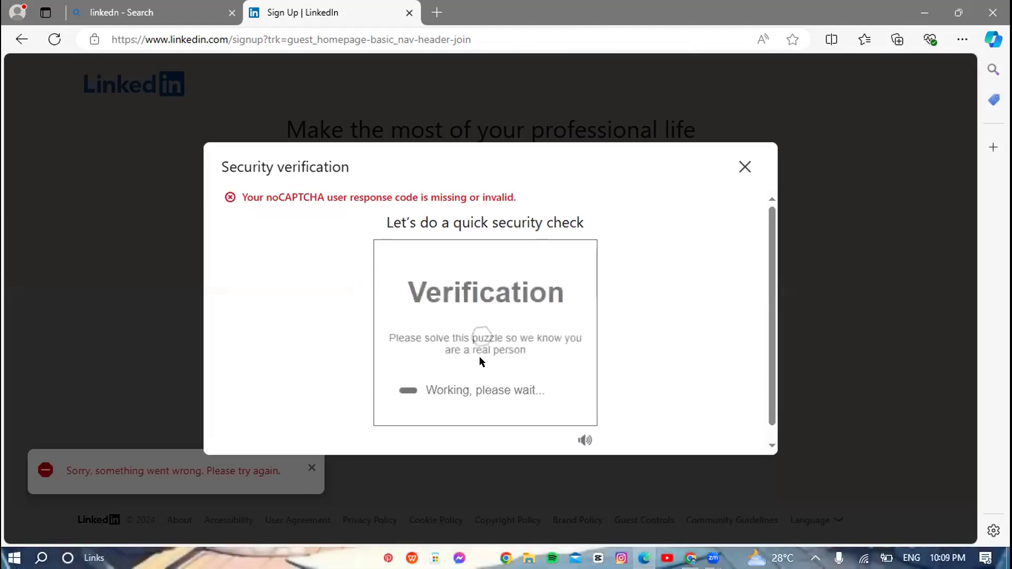
left_click(744, 167)
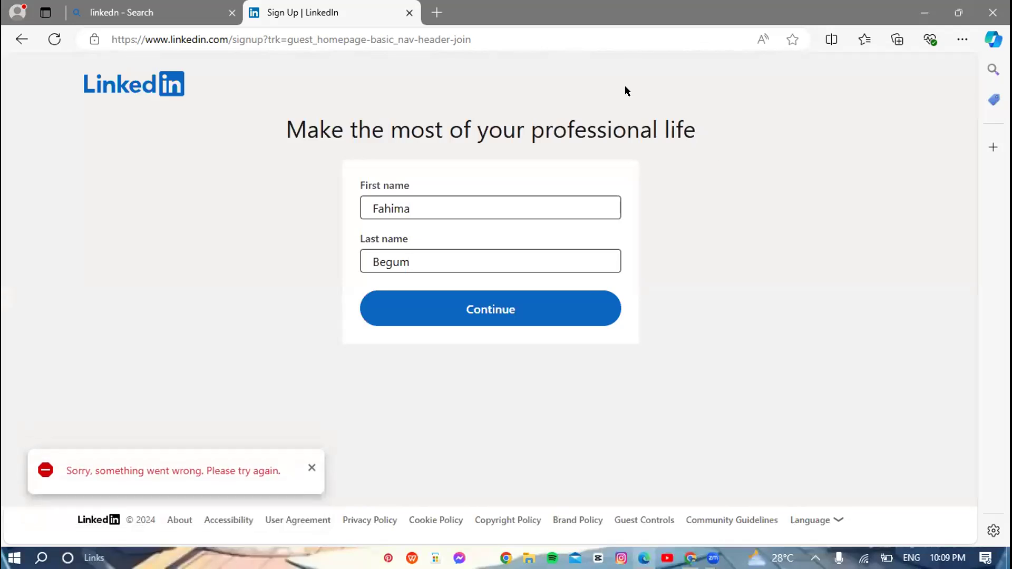